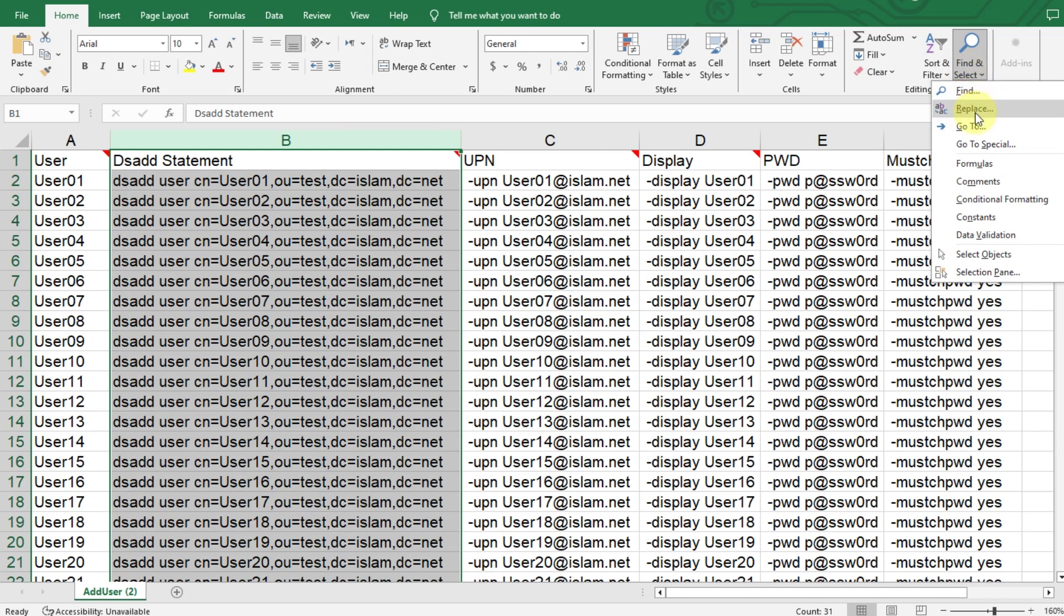
Replace every 'test' with 'Accounting' in column B's dsadd statements, then close Find and Replace.
left_click_drag(520, 257, 648, 253)
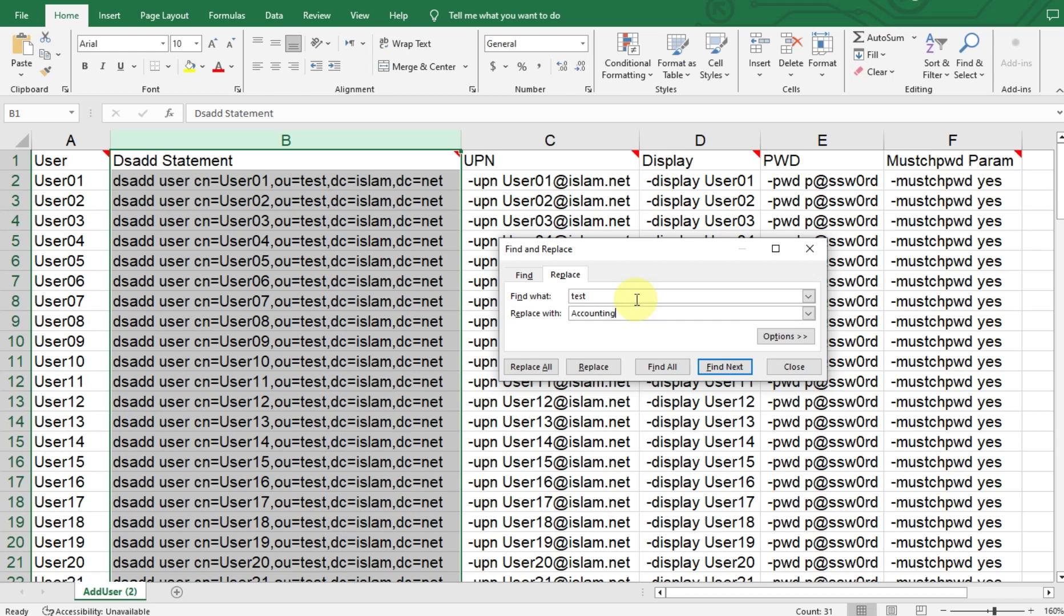
left_click(522, 371)
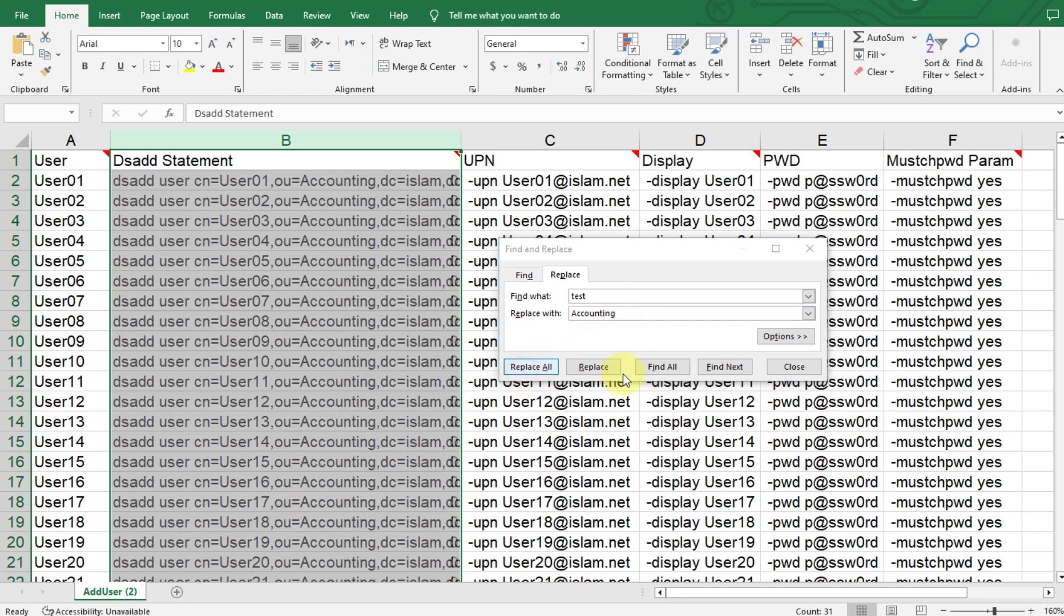
left_click(522, 351)
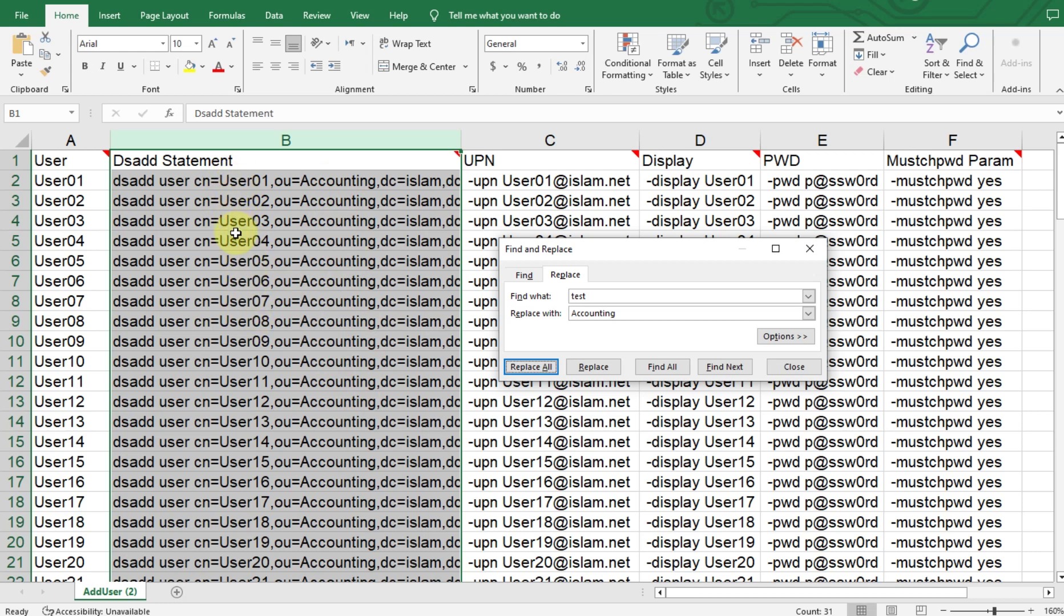
left_click(820, 257)
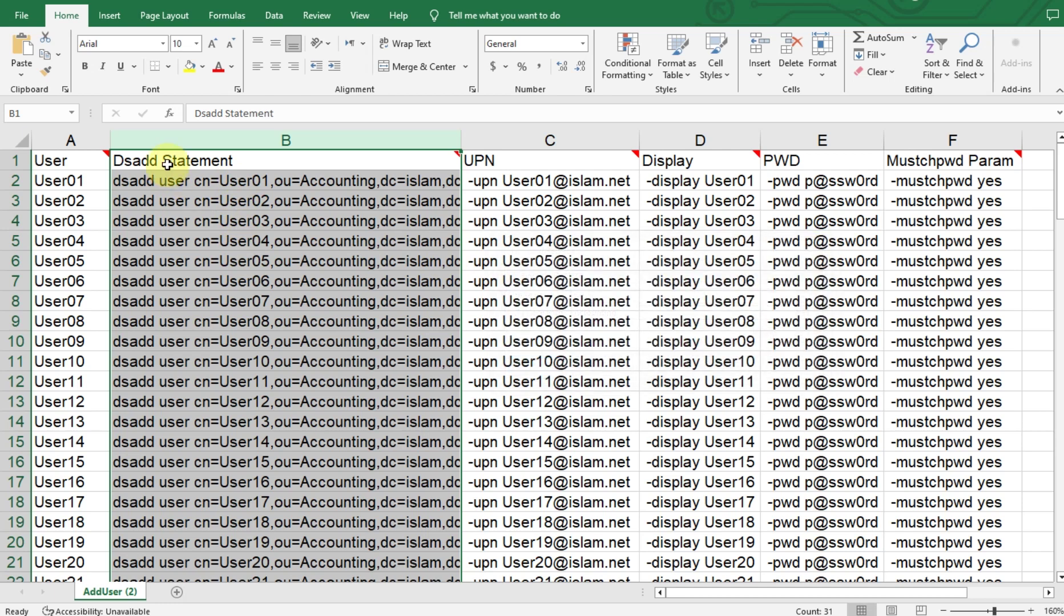
Rename User01 in A2 to ACC01 and fill the names down to ACC08 in A9.
left_click(49, 188)
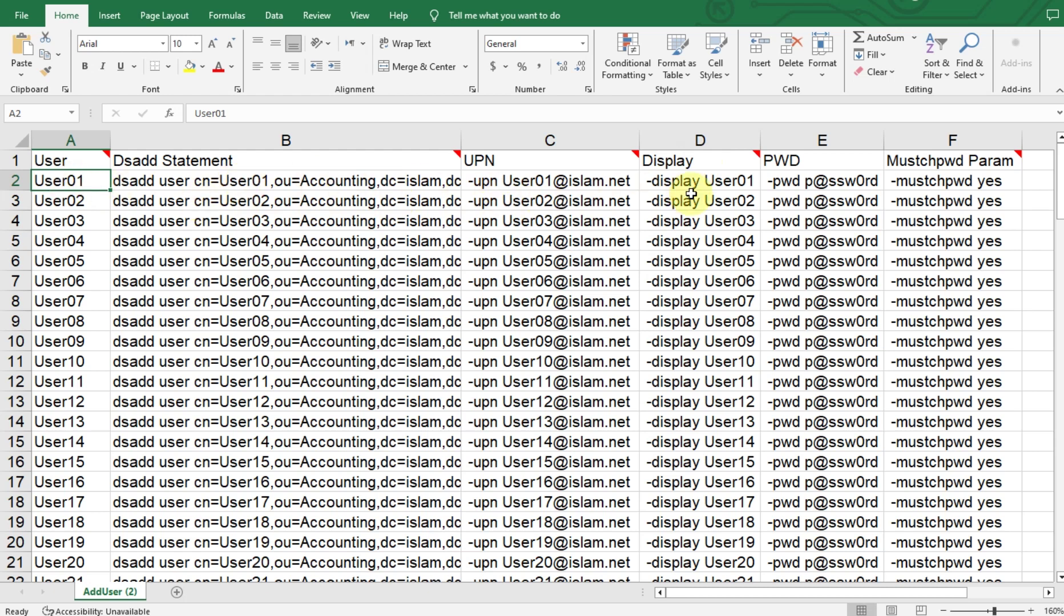
double_click(61, 181)
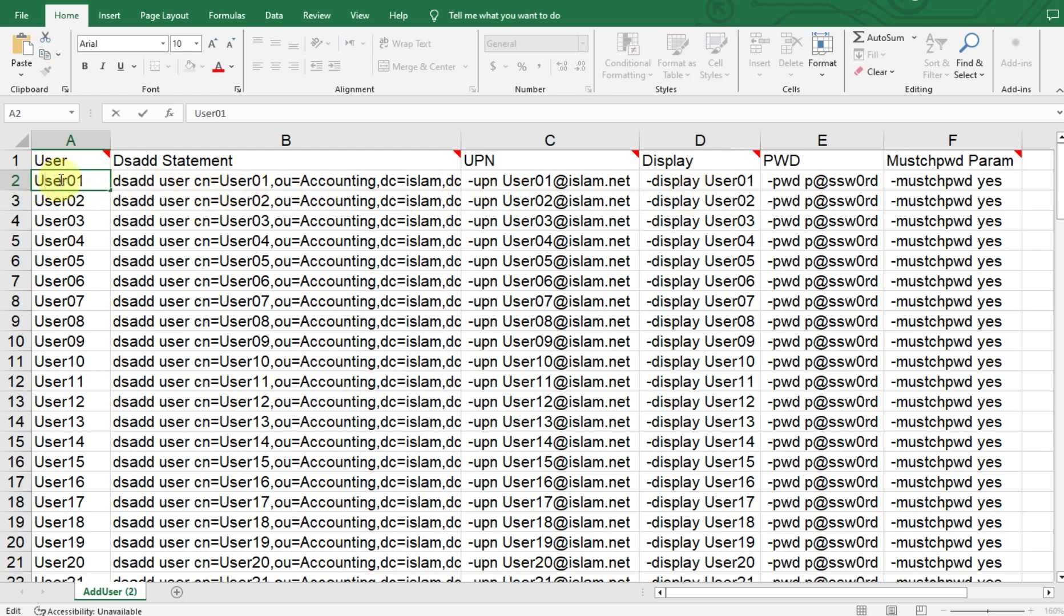
left_click_drag(64, 180, 20, 180)
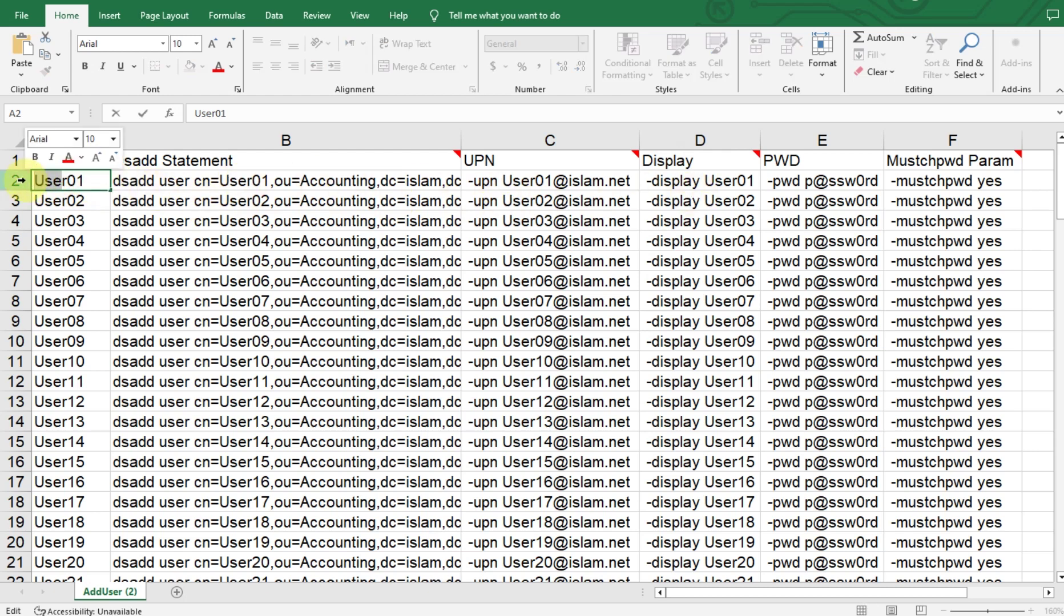
key("BackSpace")
type("ACC")
key("Return")
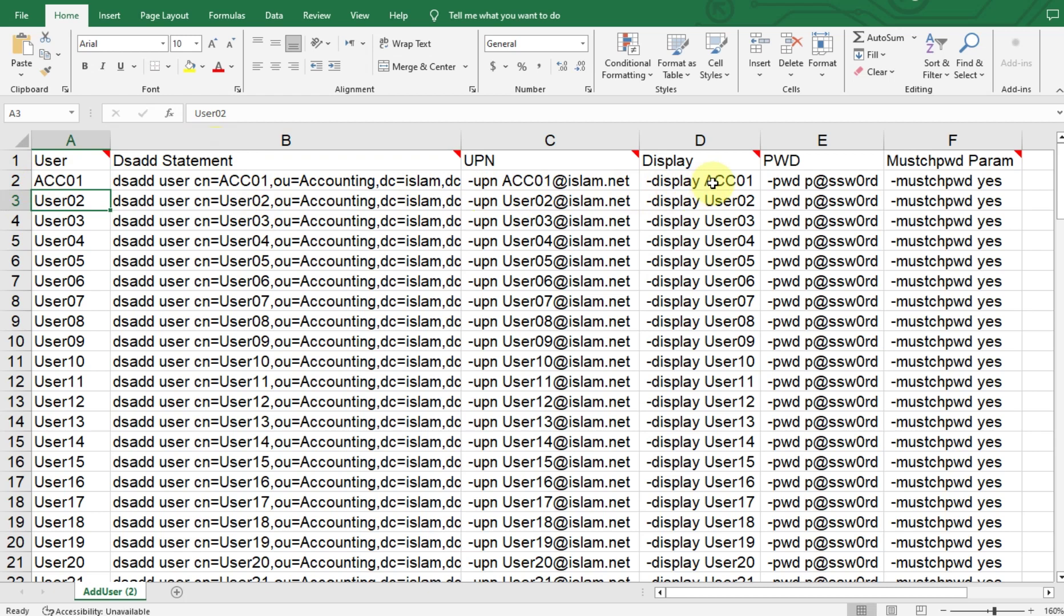
left_click(86, 180)
left_click_drag(110, 190, 111, 331)
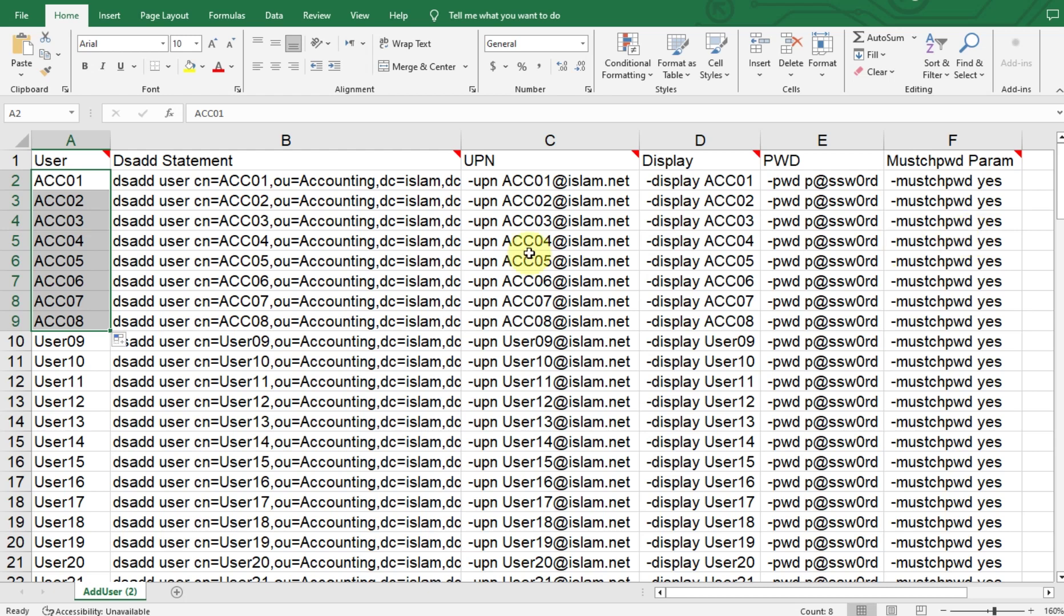
Copy the generated command cells for ACC01 through ACC06.
left_click(197, 203)
left_click_drag(132, 181, 825, 284)
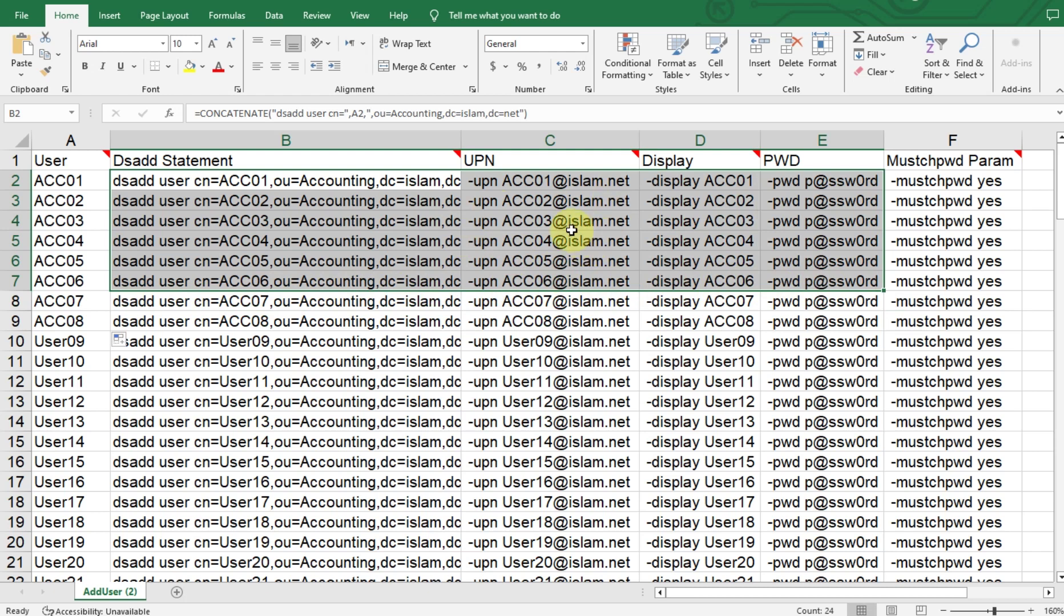
right_click(537, 217)
left_click(587, 263)
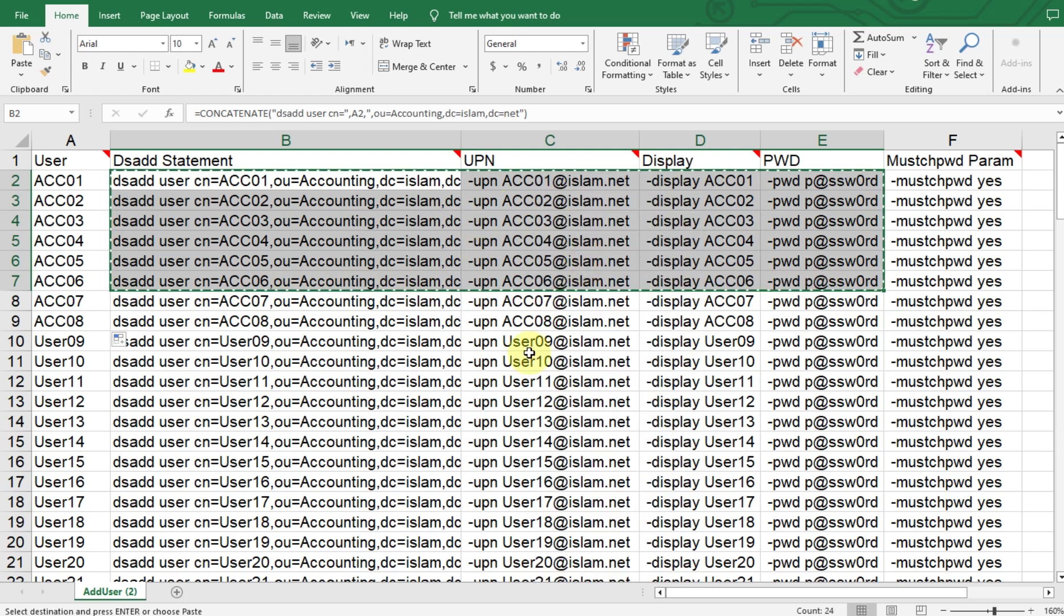
On SRV1, create a new organizational unit named Accounting under islam.net.
key("alt+Tab")
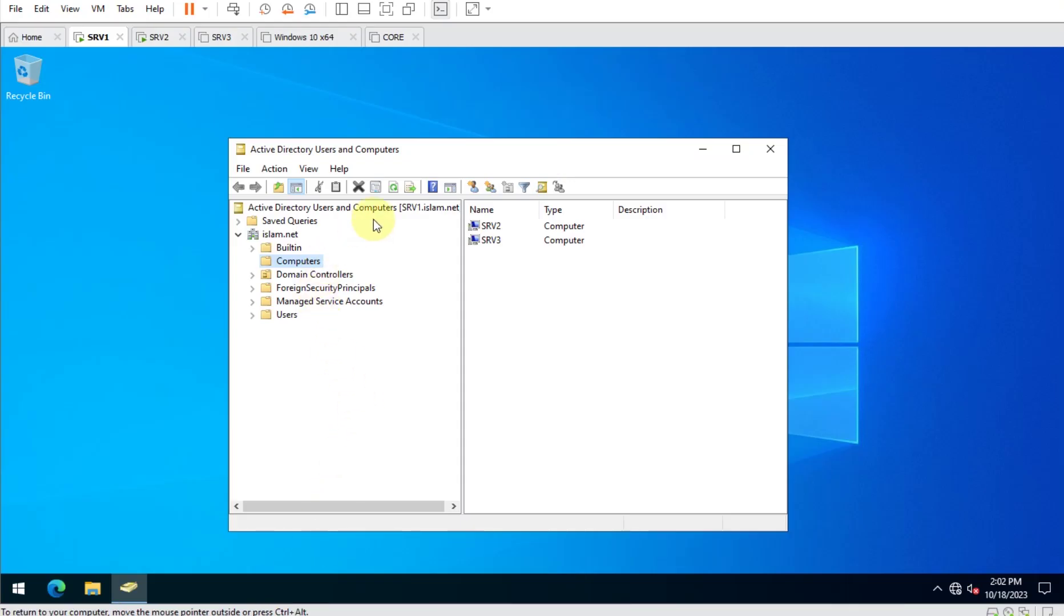
key("alt+Tab")
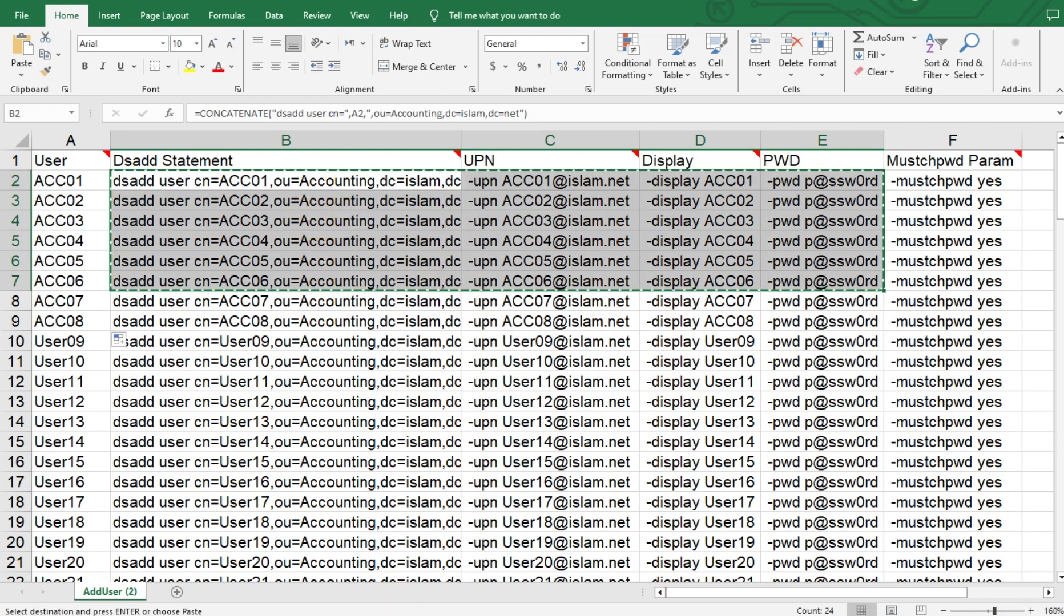
key("alt+Tab")
right_click(287, 233)
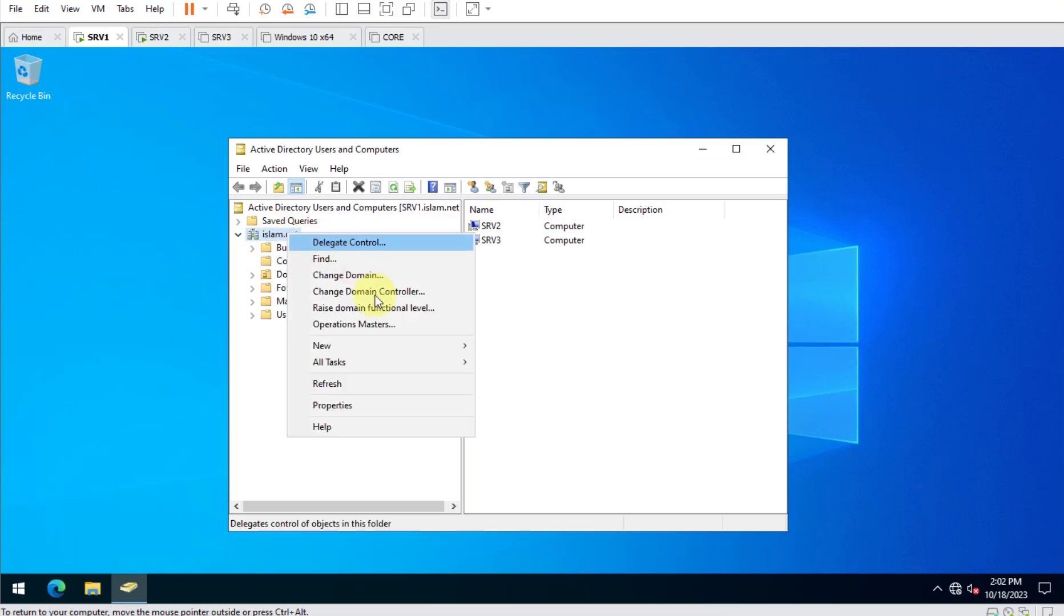
mouse_move(389, 344)
left_click(539, 461)
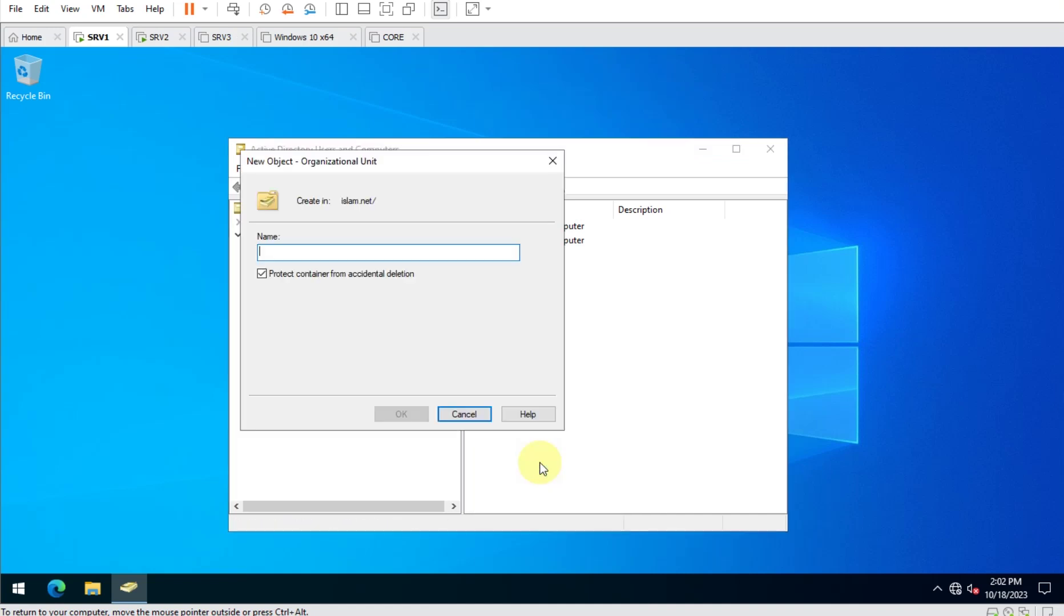
type("Accounting")
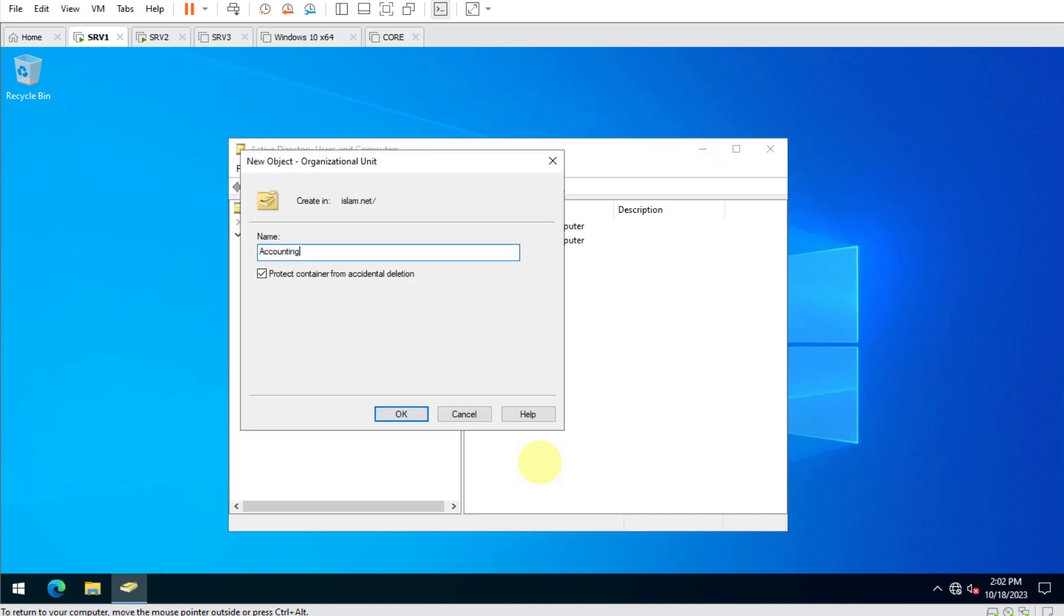
key("Return")
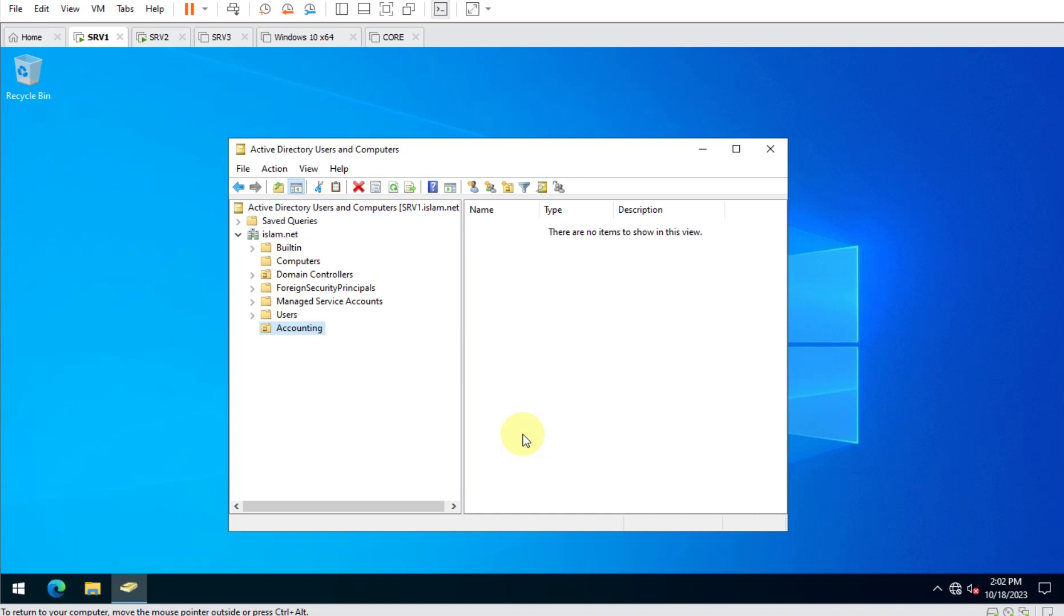
Create a new text document on the desktop and paste the copied dsadd commands into it.
left_click(703, 149)
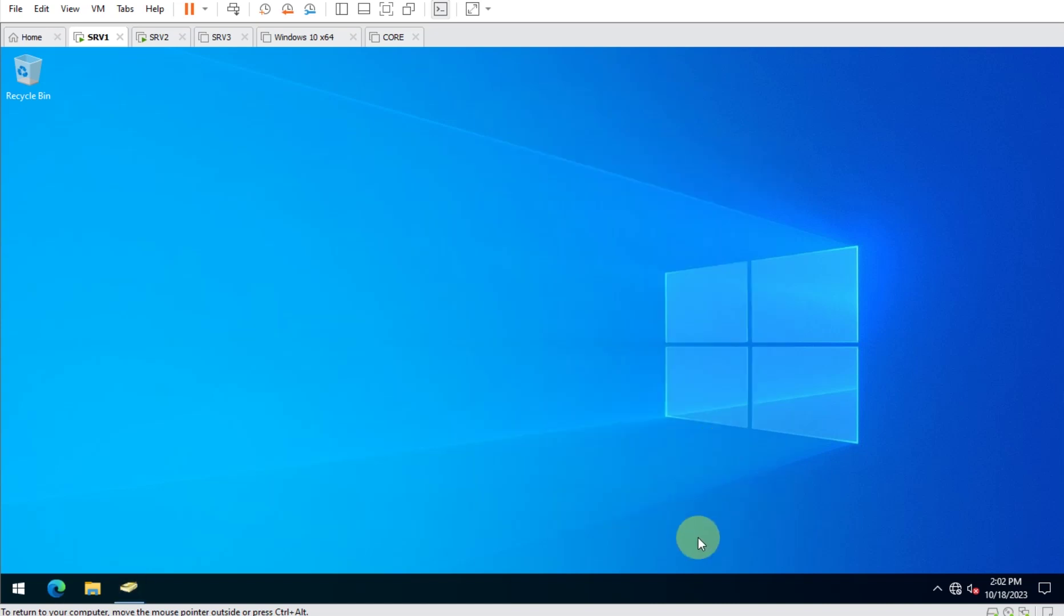
key("alt+Tab")
key("alt+Tab")
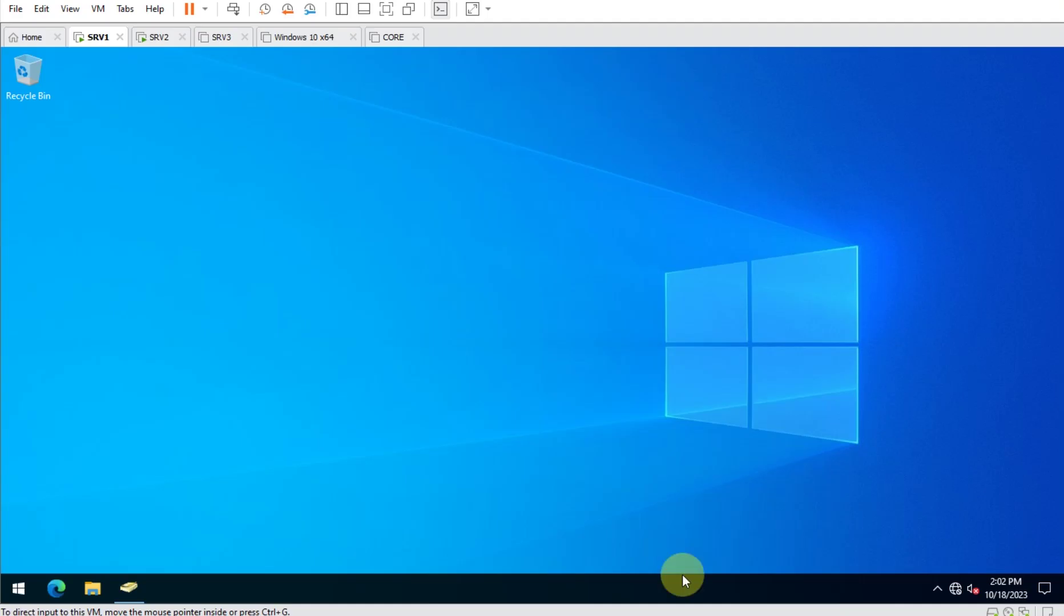
right_click(387, 154)
mouse_move(485, 262)
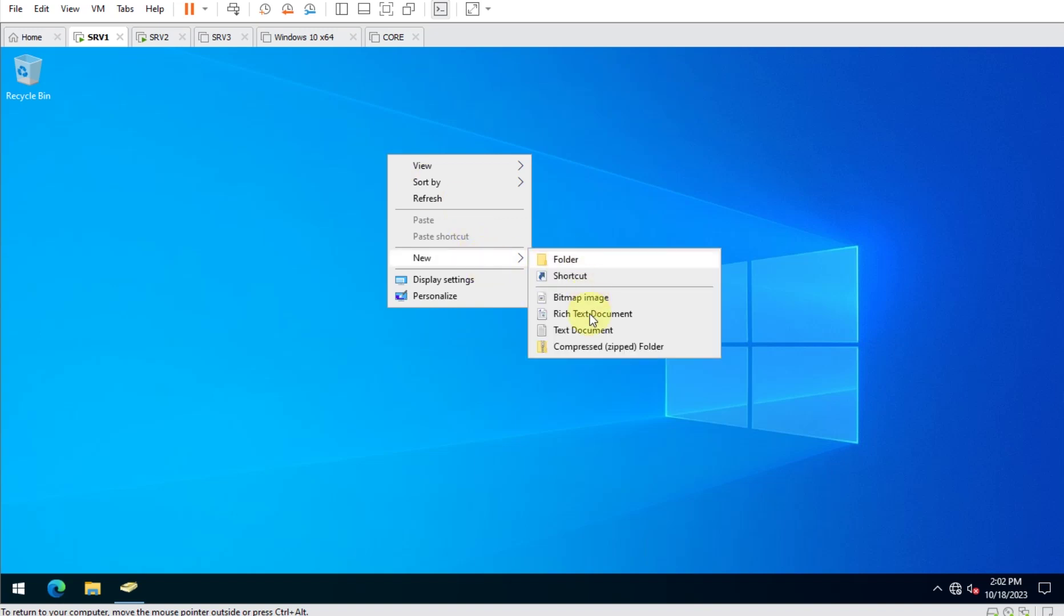
left_click(582, 331)
key("Return")
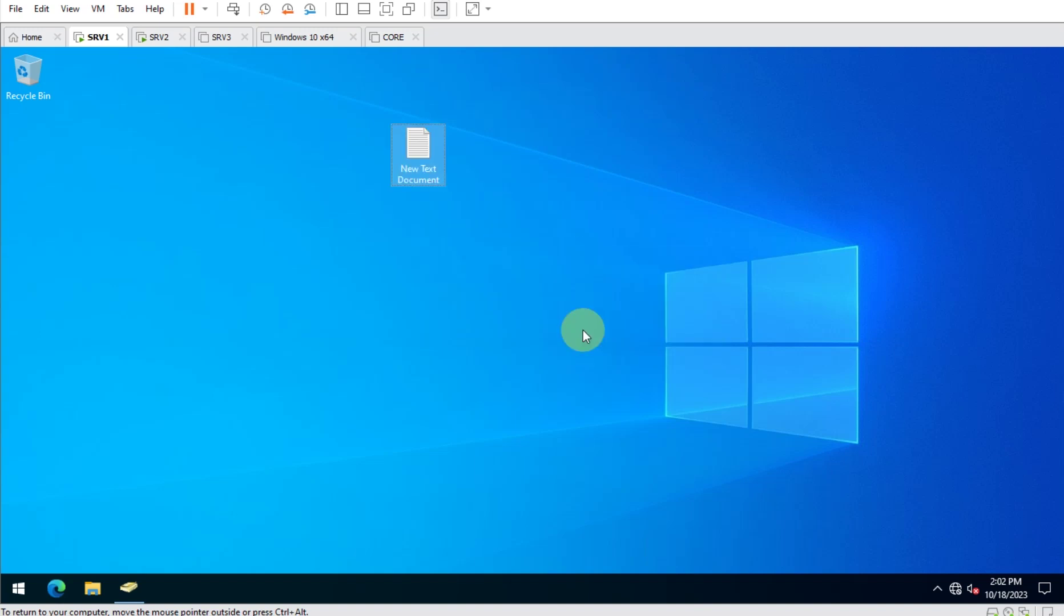
key("Return")
right_click(323, 172)
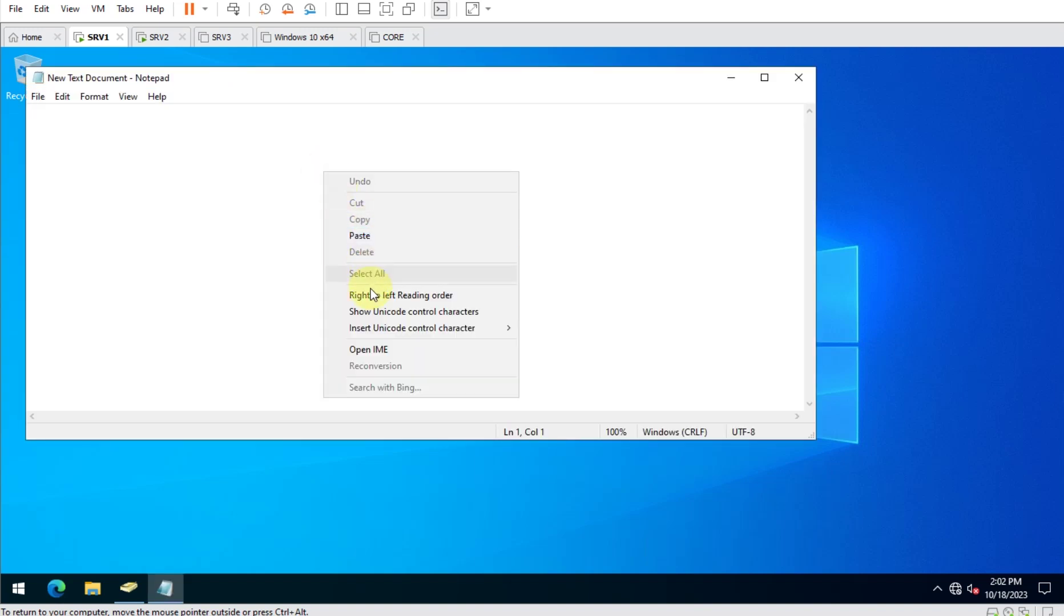
left_click(366, 237)
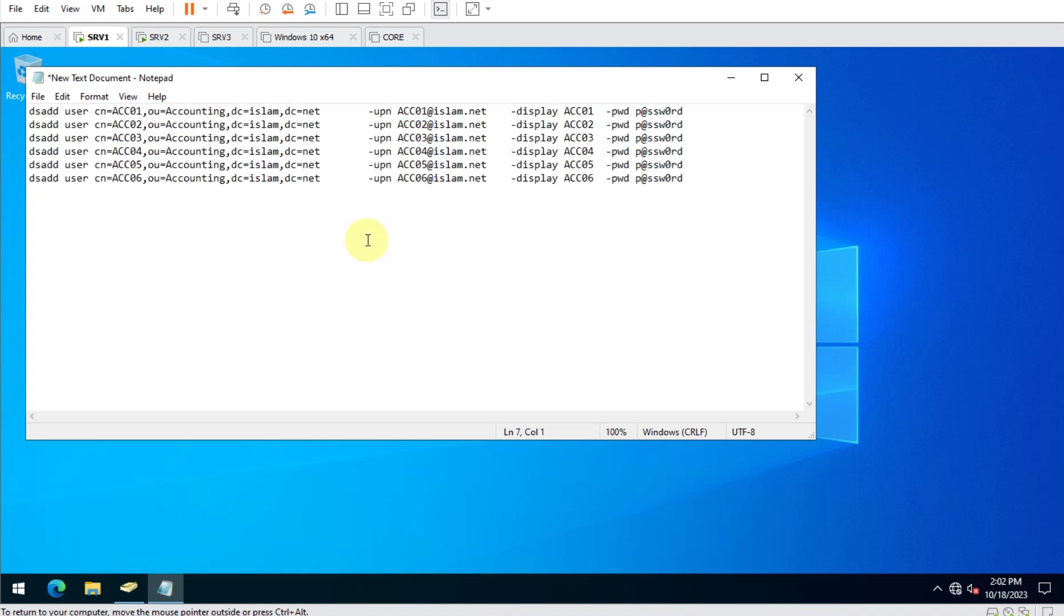
Save the commands on the Desktop as batch file "1.bat".
left_click(37, 96)
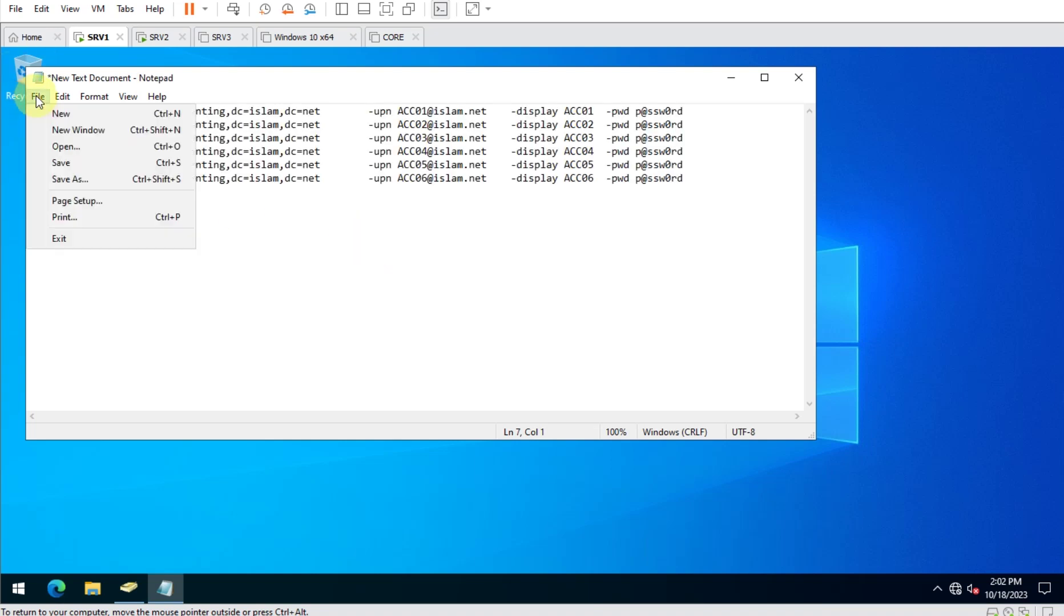
left_click(89, 181)
left_click_drag(334, 114, 612, 146)
left_click(358, 252)
left_click(517, 417)
type("\"1.bat")
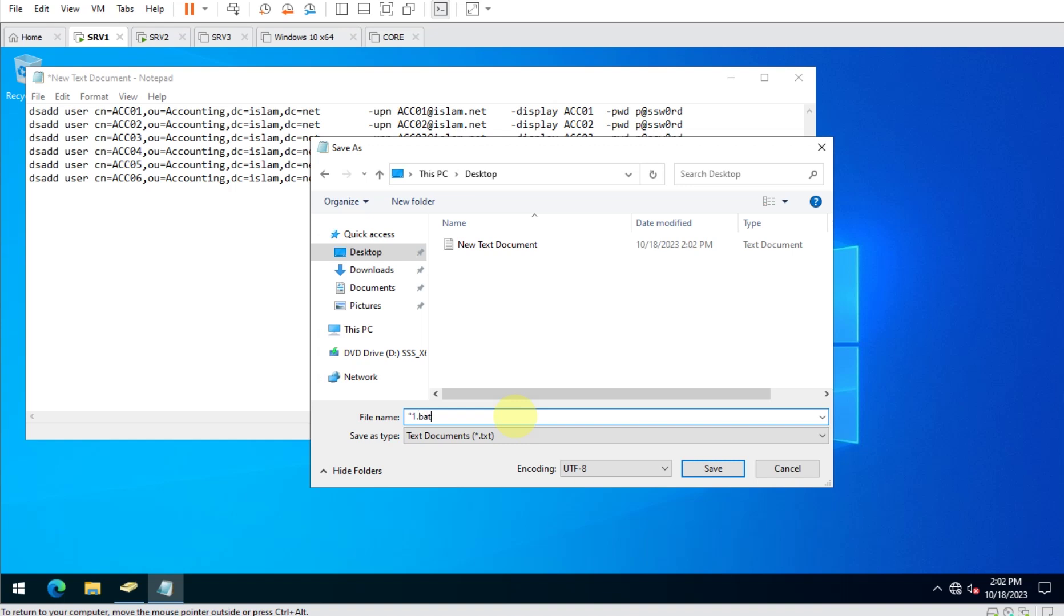
key("Return")
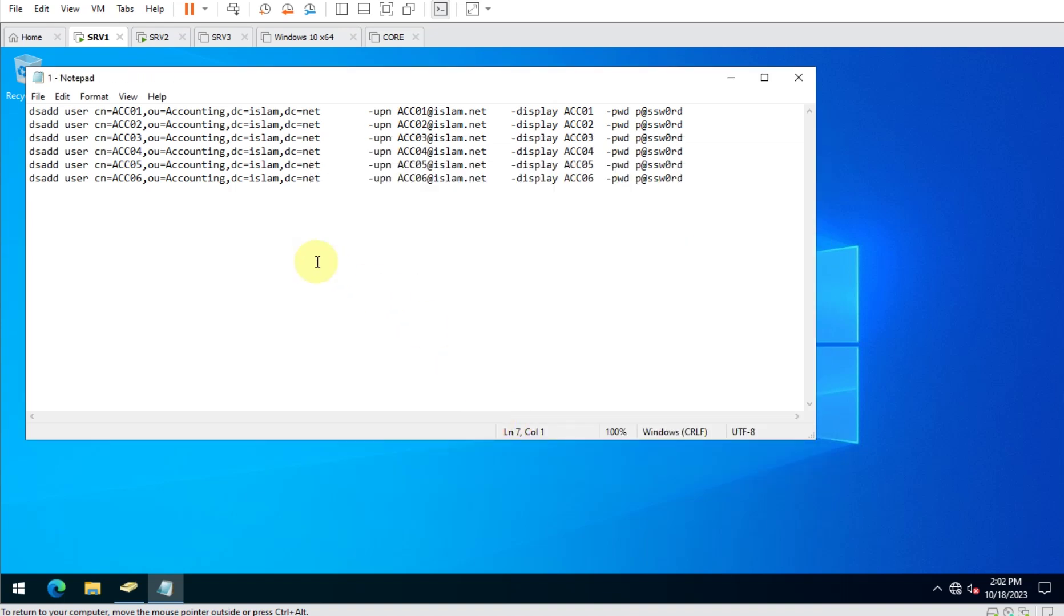
Add a pause line, save it, and run 1.bat to create users ACC01–ACC06.
type("pause")
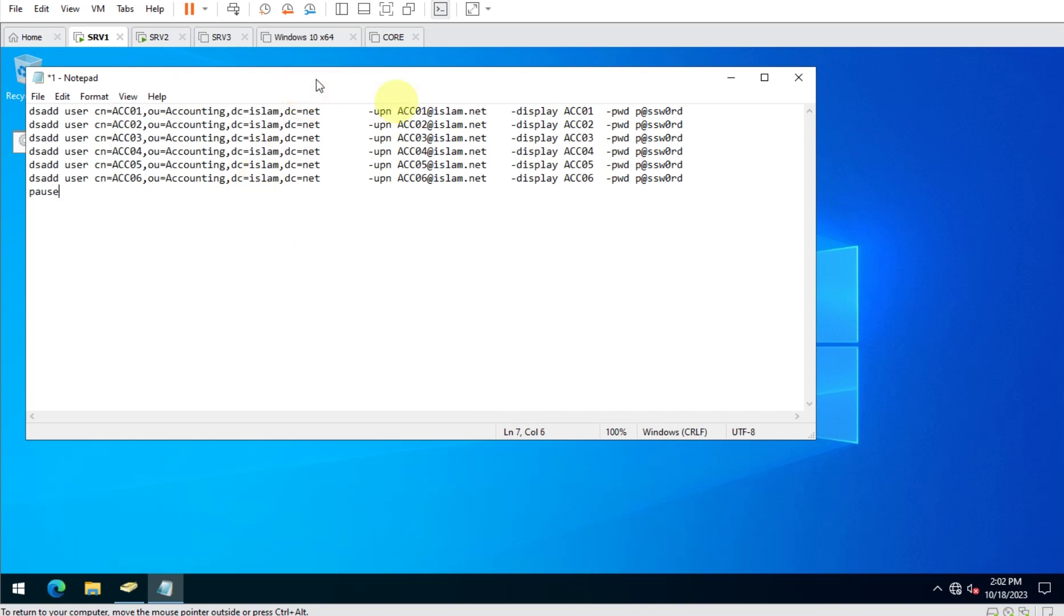
left_click_drag(315, 79, 496, 121)
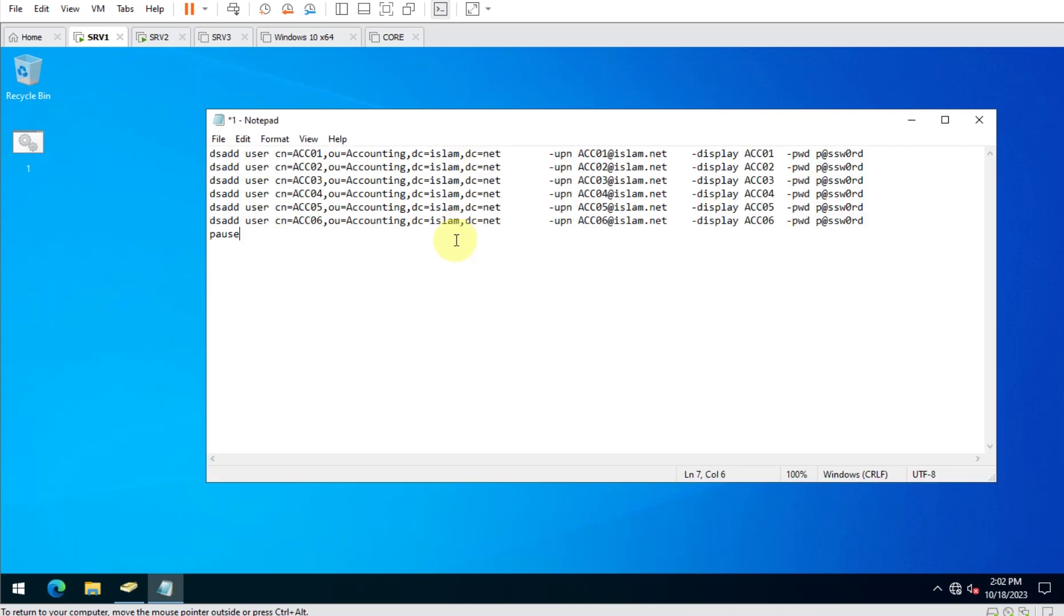
left_click(977, 127)
left_click(492, 329)
double_click(11, 144)
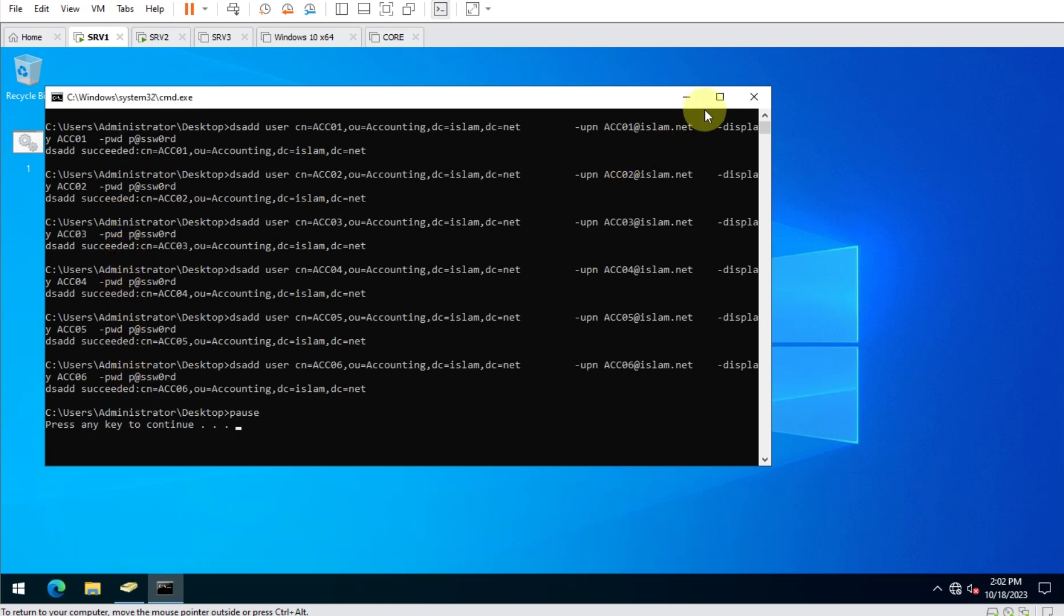
left_click(754, 96)
Refresh Active Directory Users and Computers, widen it, and review the Main-ACC-DATA permissions diagram.
left_click(127, 590)
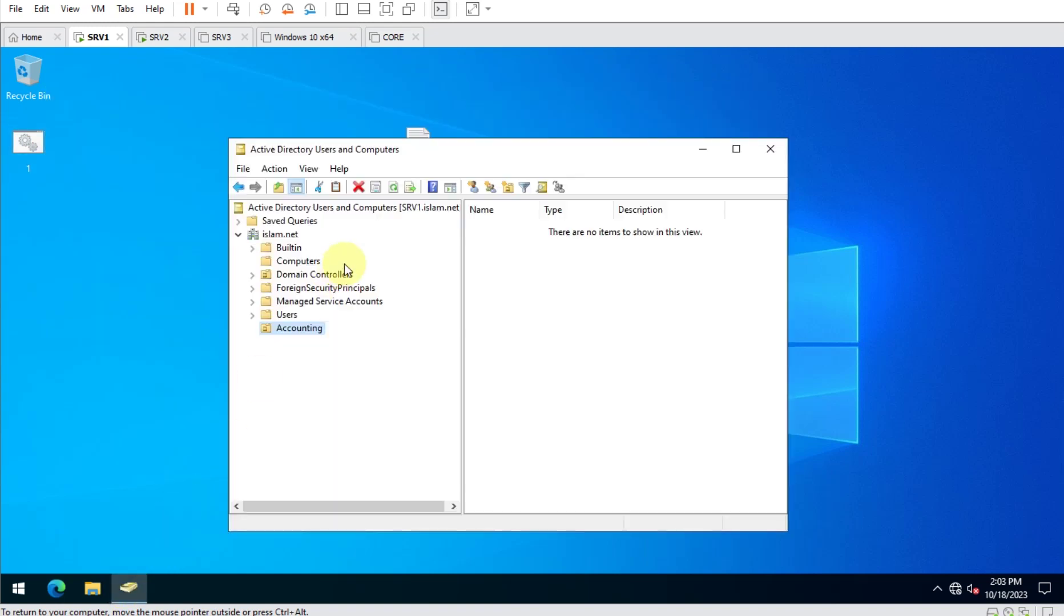
key("F5")
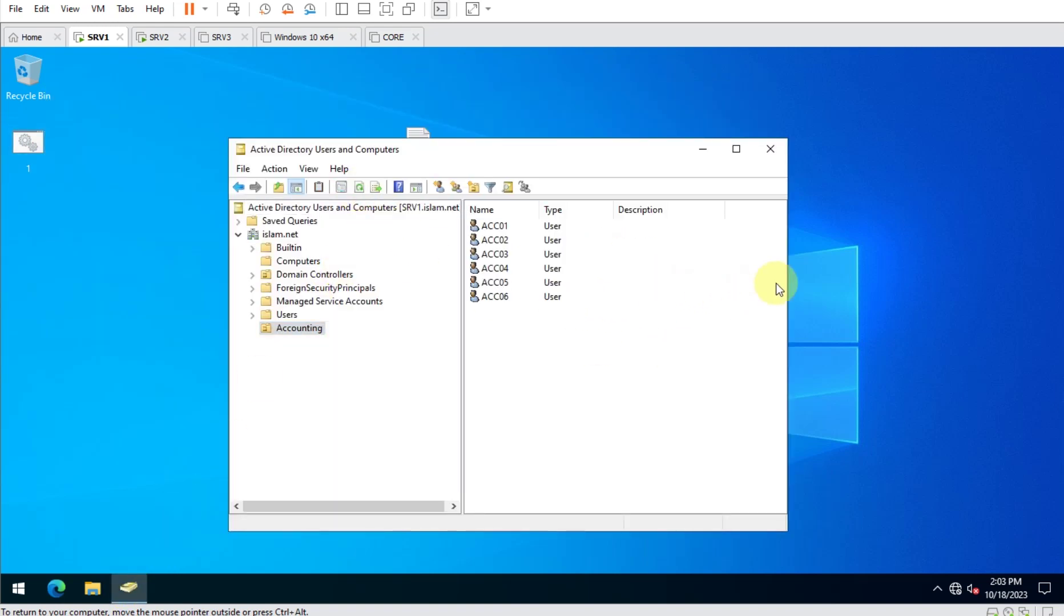
left_click_drag(788, 281, 968, 277)
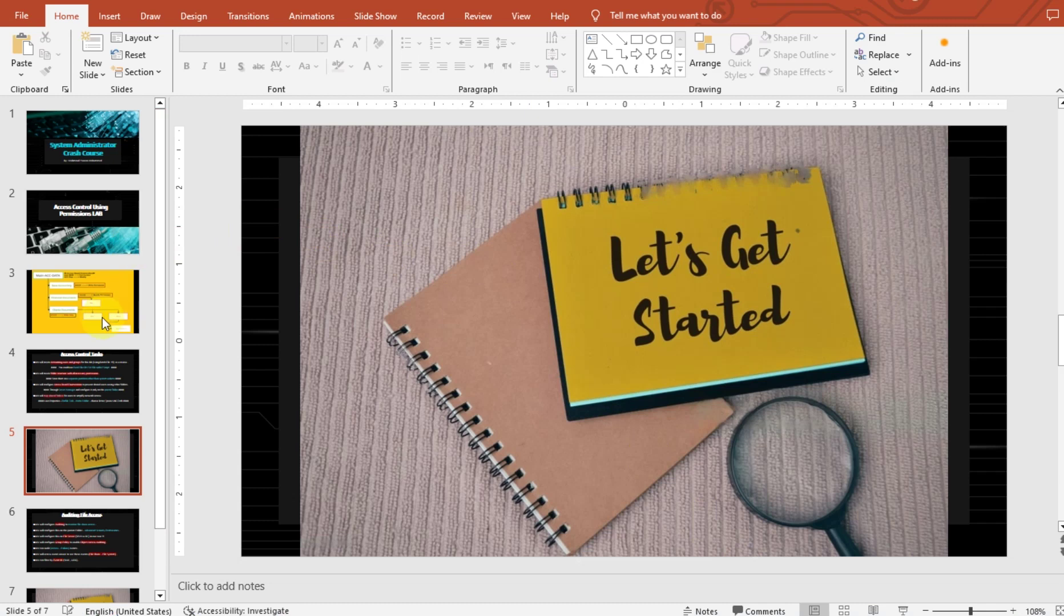
left_click(102, 317)
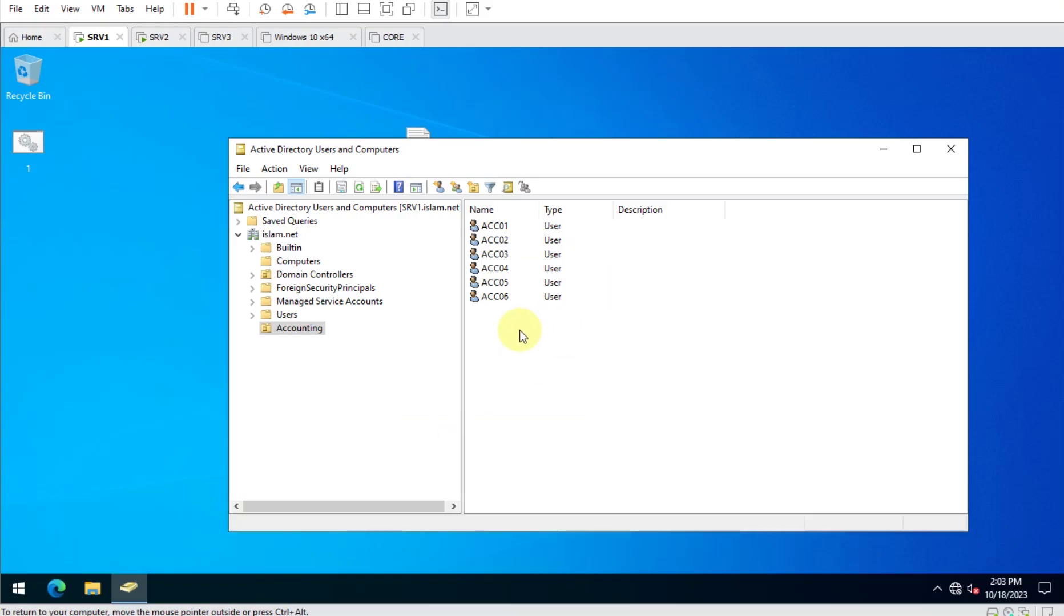
Create user ACC-MGR with a password in the Accounting unit, alongside ACC01–ACC06.
right_click(520, 330)
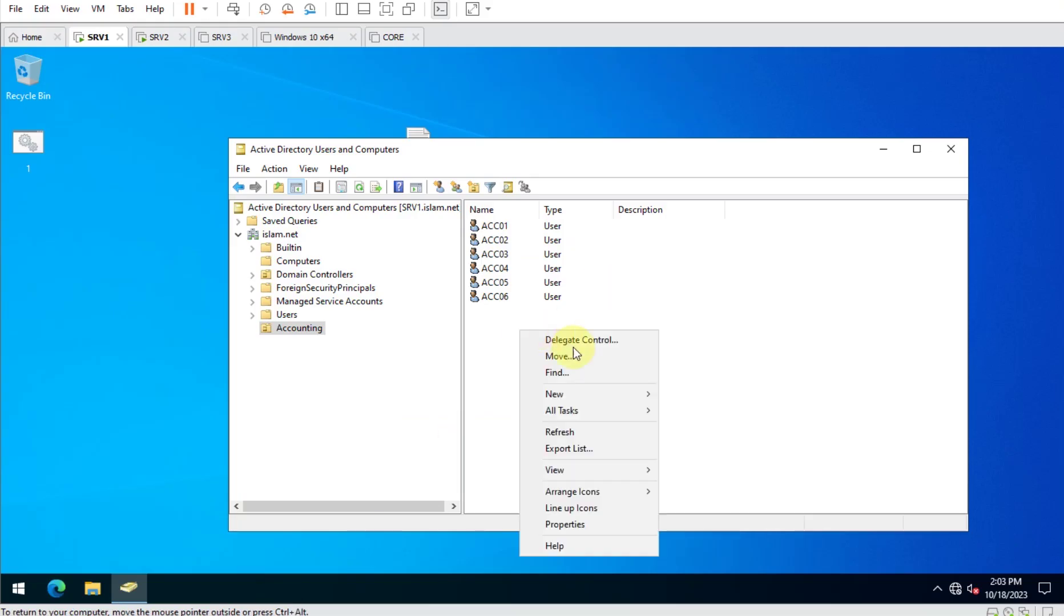
mouse_move(588, 395)
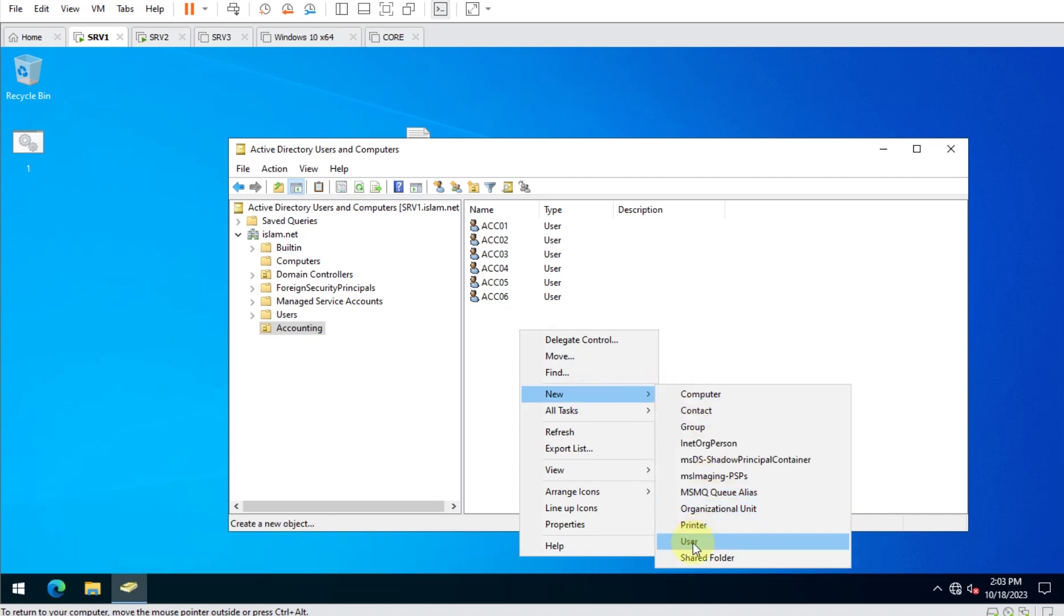
left_click(693, 542)
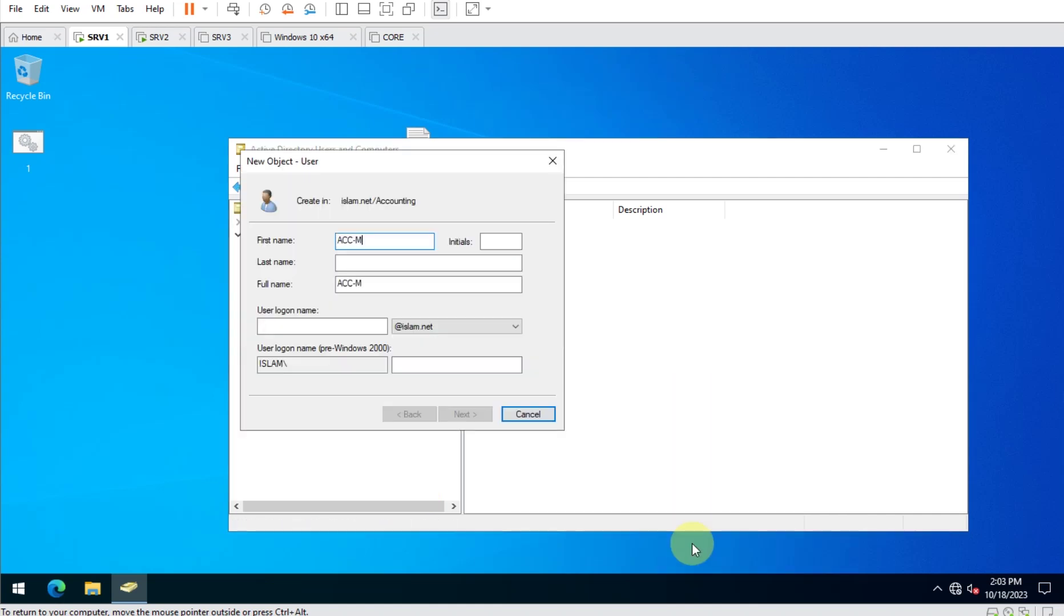
key("Tab")
key("Tab")
key("Tab")
key("Tab")
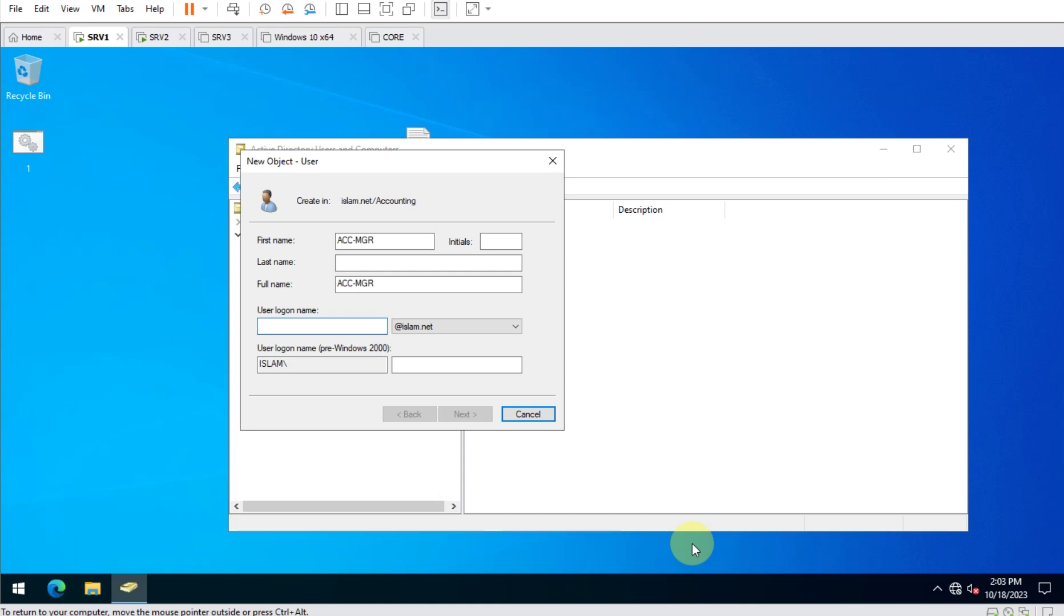
type("ACC-MGR")
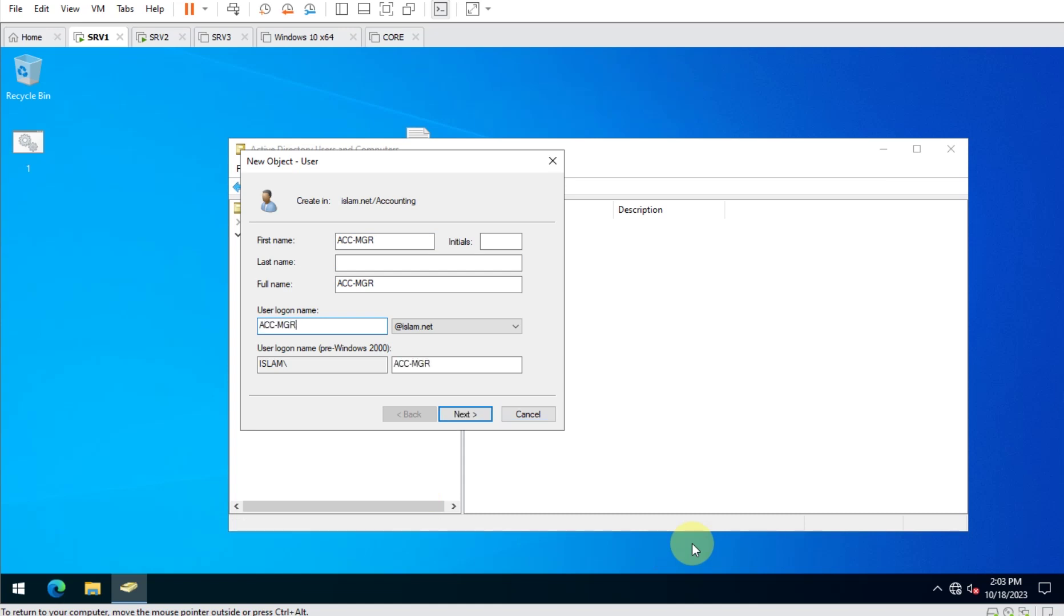
key("Return")
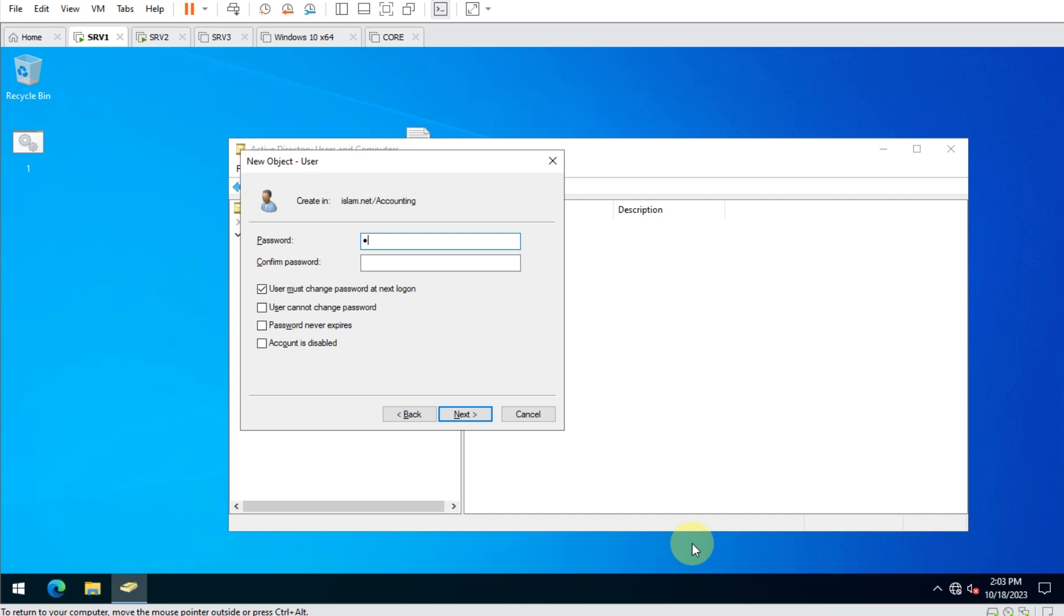
key("Tab")
type("••")
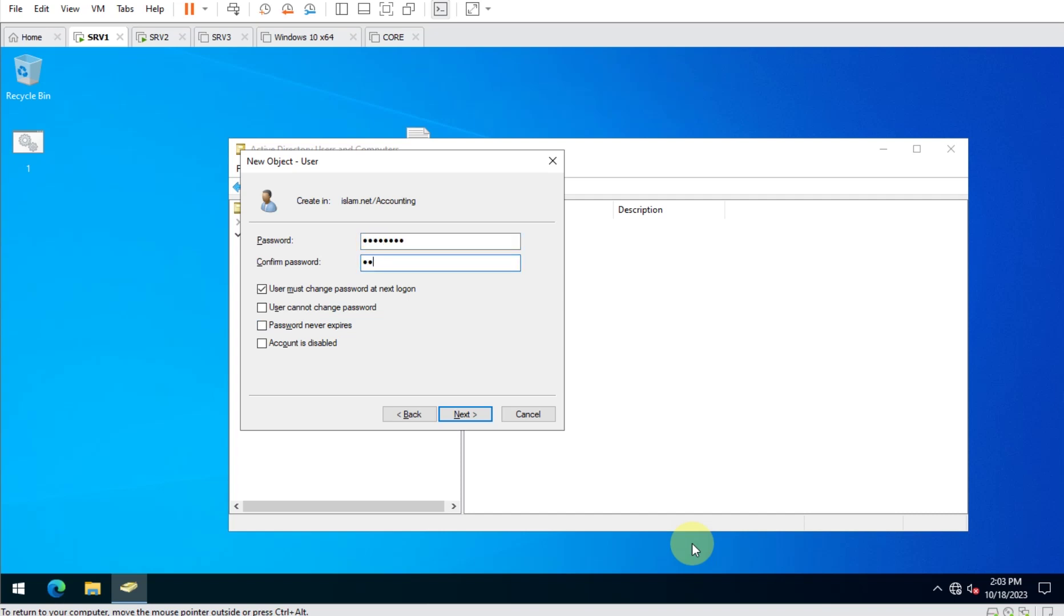
key("Tab")
key("Return")
key("Return")
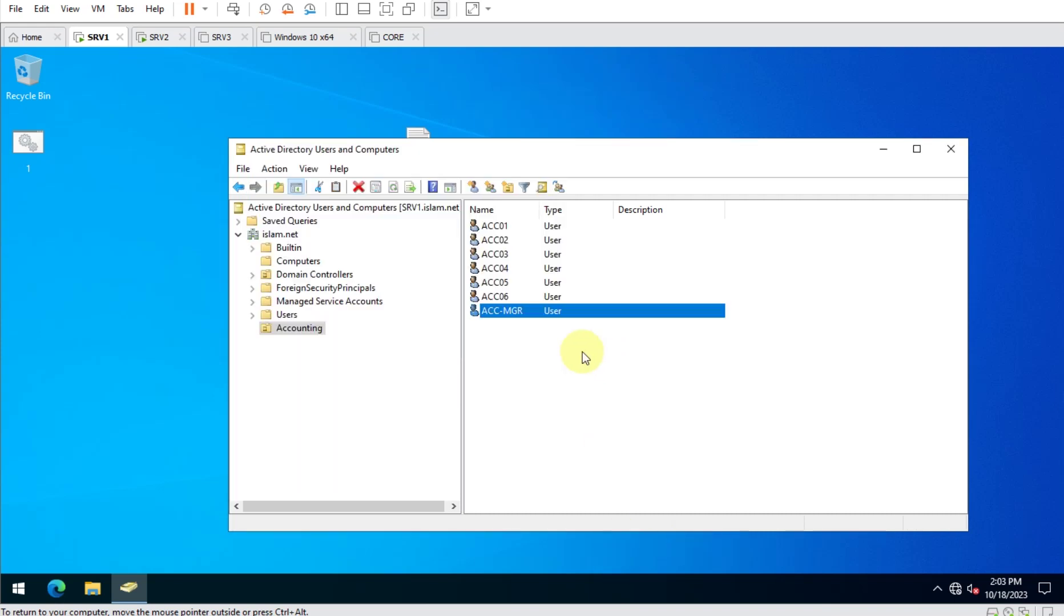
left_click(528, 350)
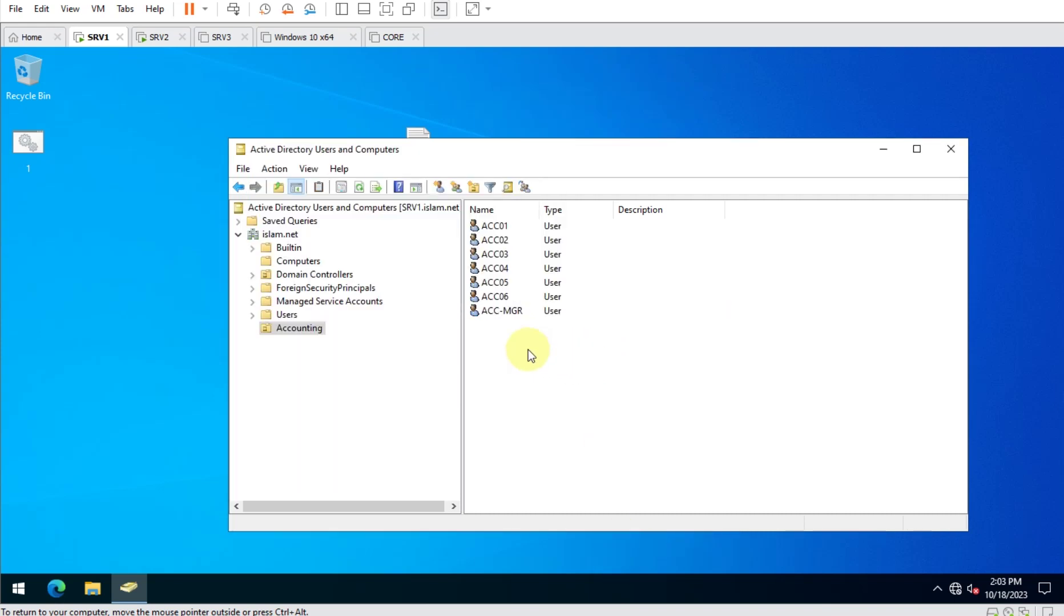
left_click_drag(608, 383, 416, 171)
left_click(536, 339)
Create a new group named Acc-G1 in the Accounting unit.
right_click(497, 325)
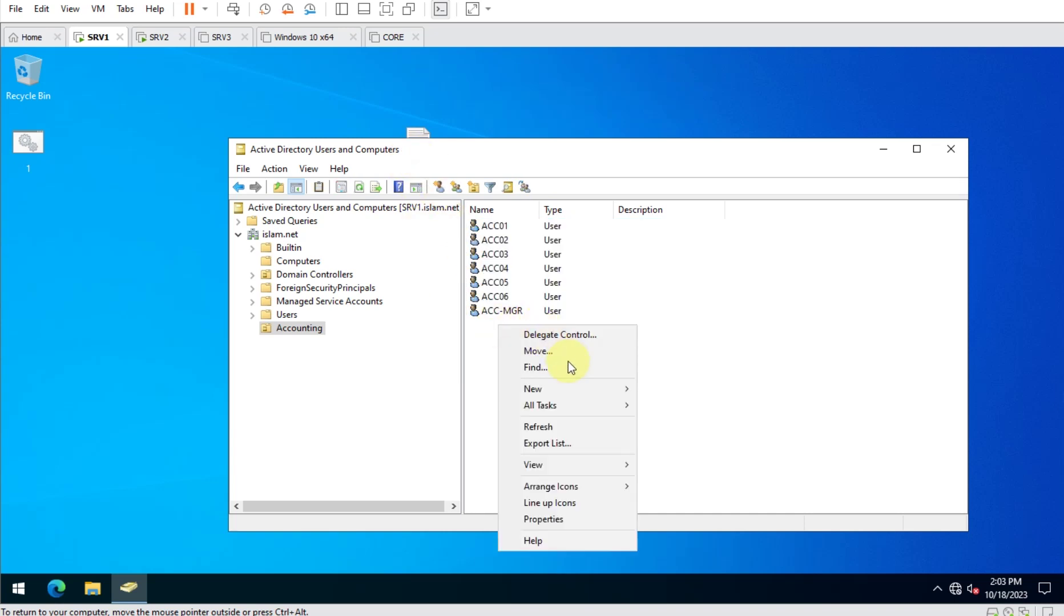
mouse_move(573, 388)
left_click(691, 422)
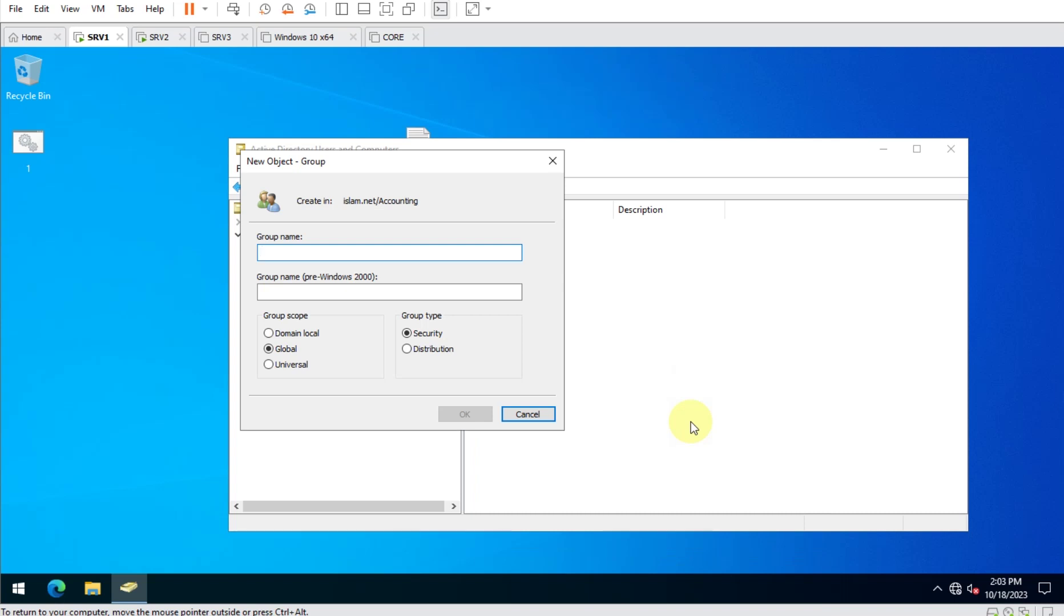
type("Acc-G1")
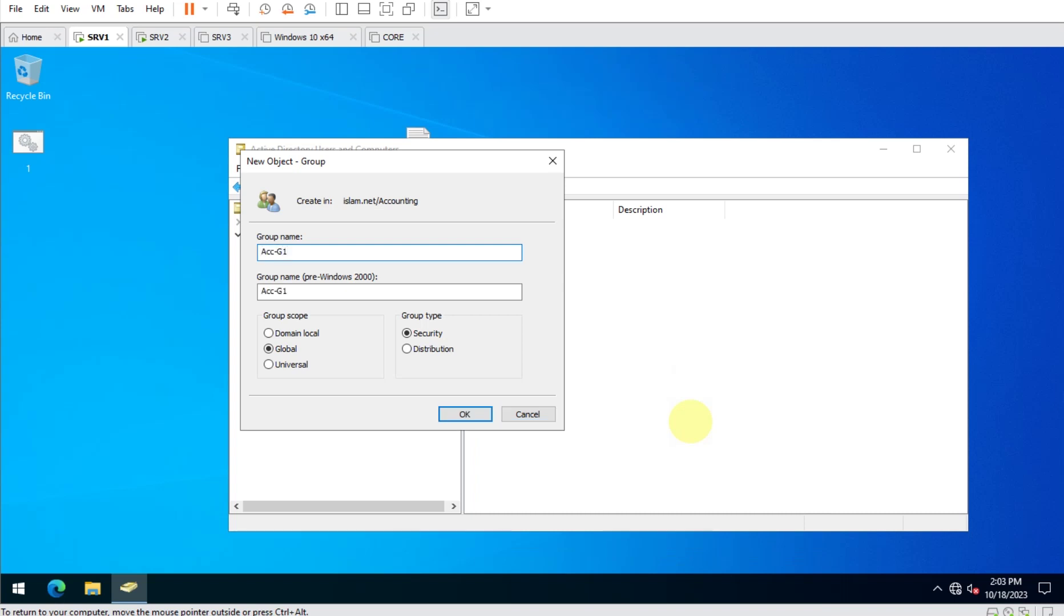
key("Return")
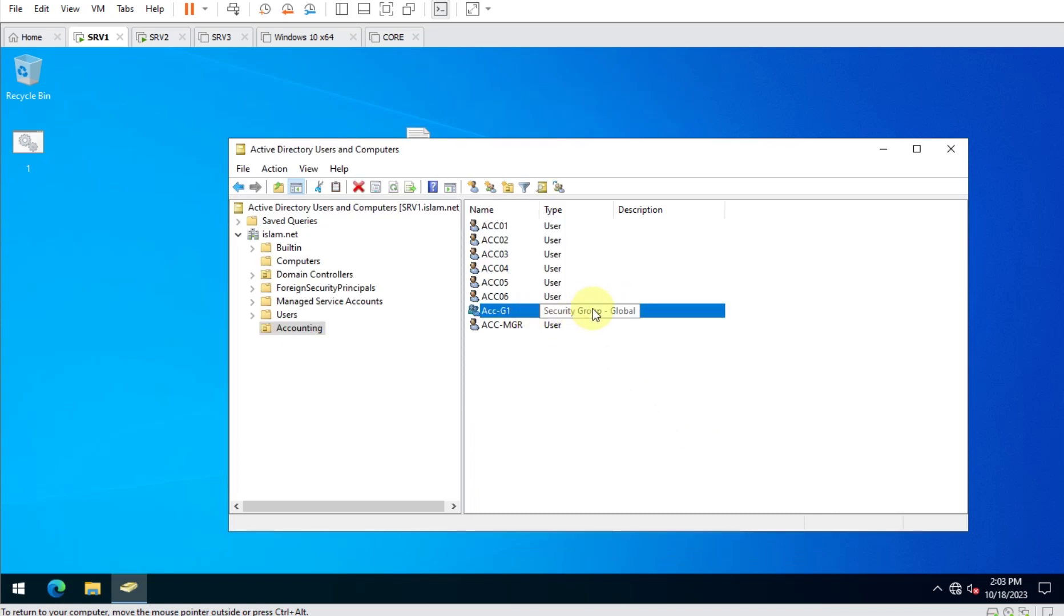
Add ACC01–ACC06 and ACC-MGR to Acc-G1 and verify them on its Members tab.
left_click(569, 210)
left_click(512, 241)
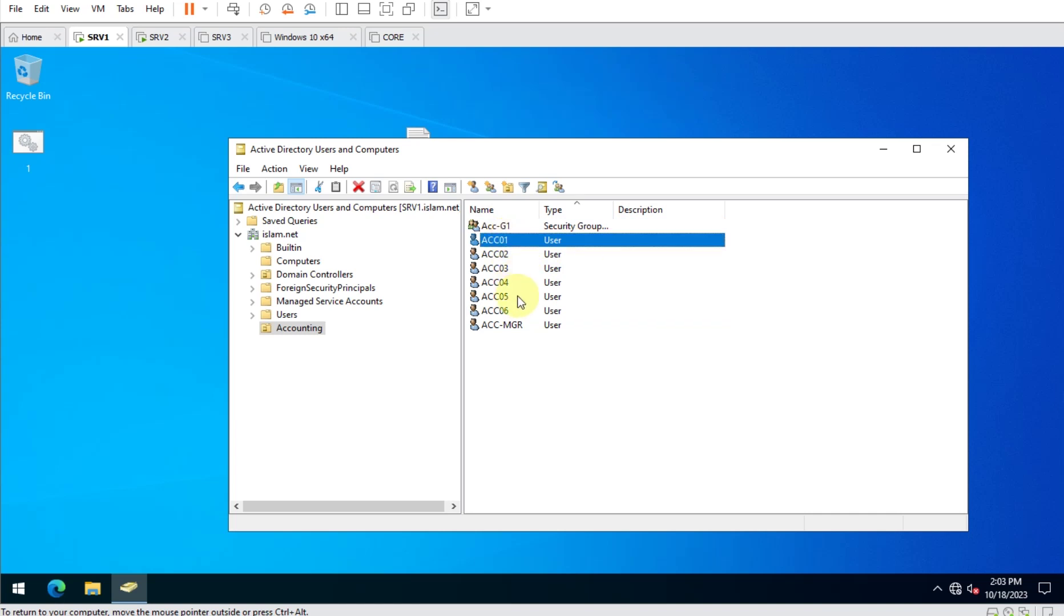
left_click(504, 330, "shift")
right_click(507, 275)
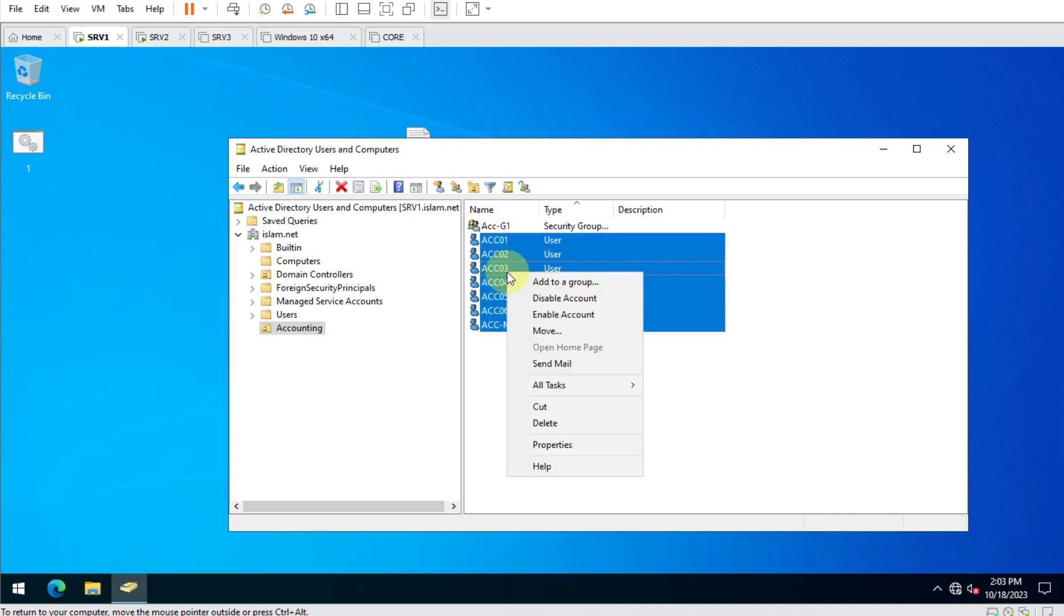
left_click(568, 282)
type("acc-g1")
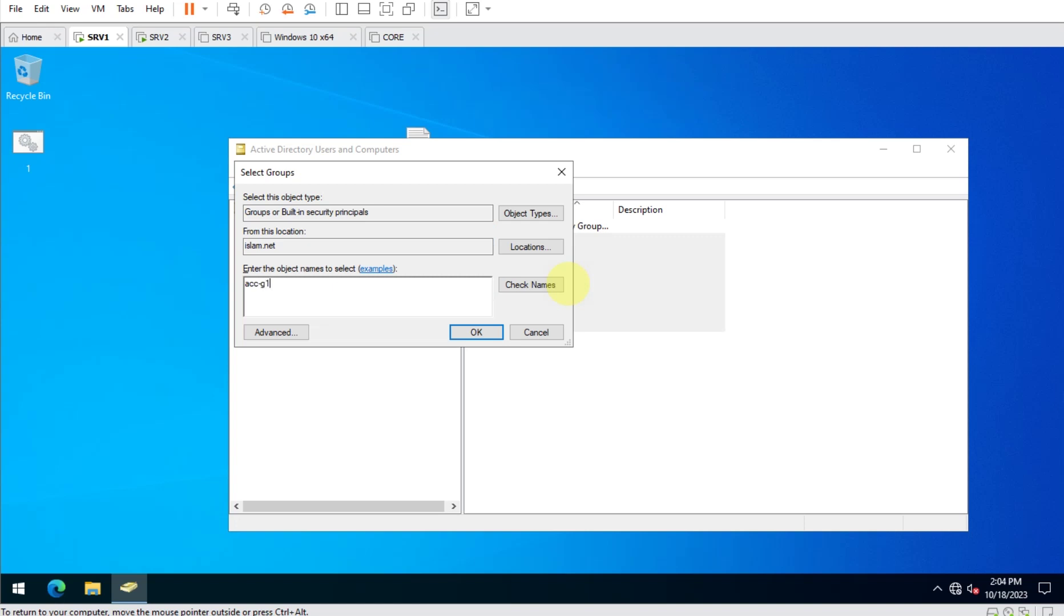
key("Return")
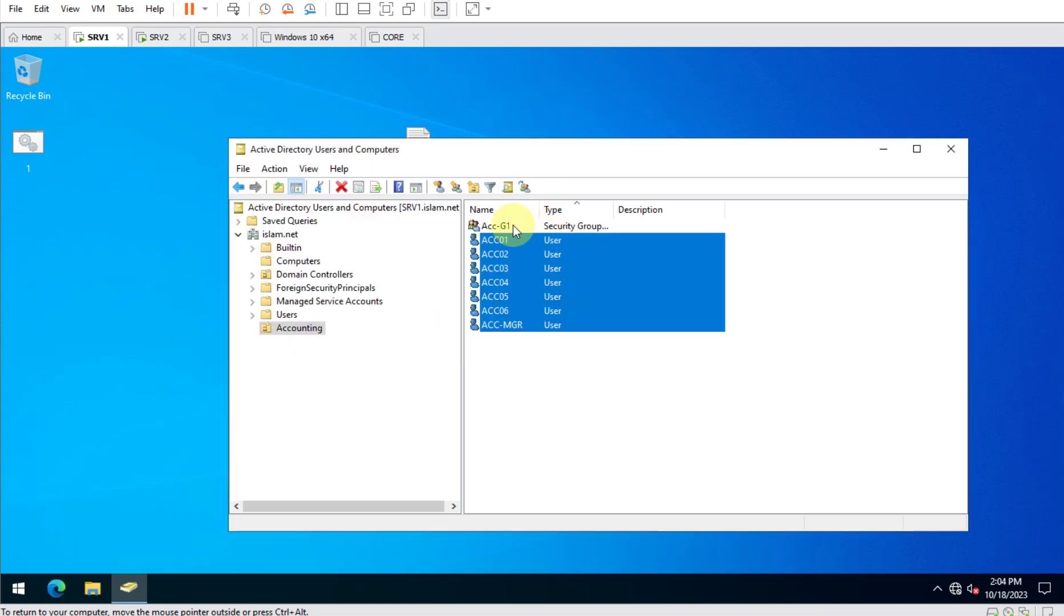
double_click(513, 226)
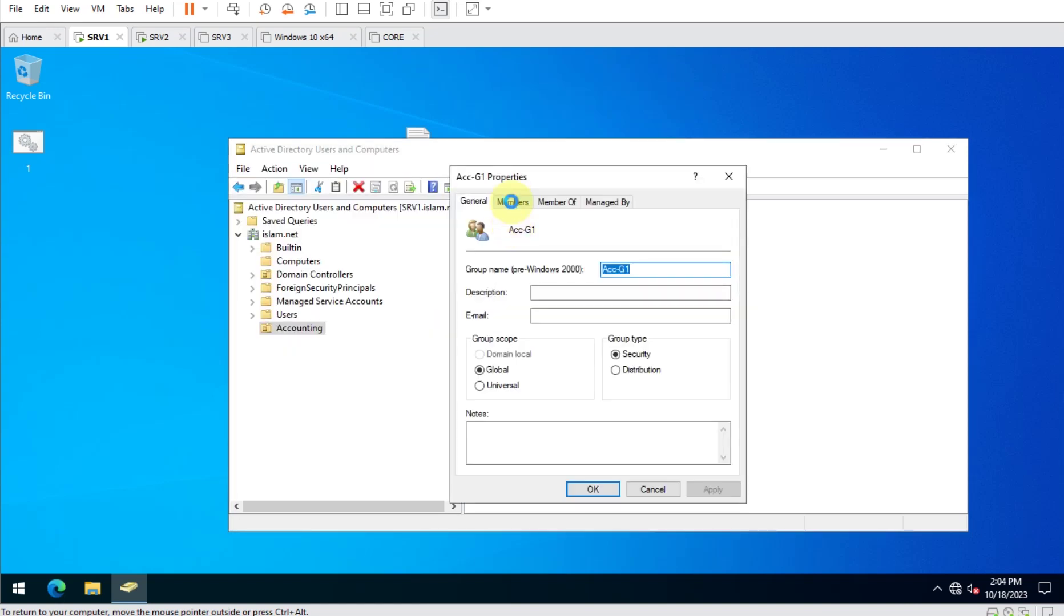
left_click(510, 201)
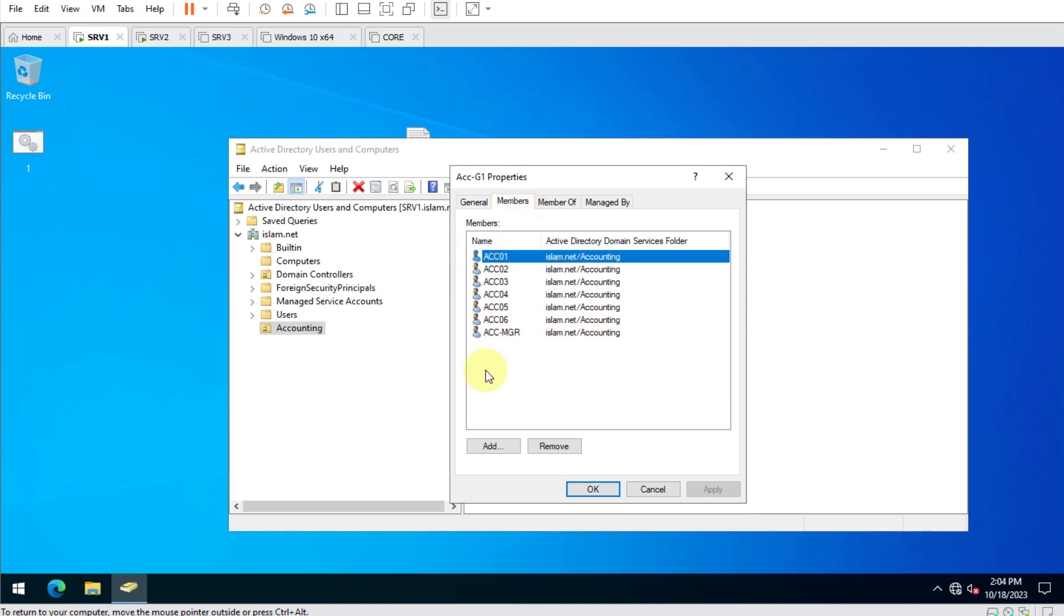
key("Escape")
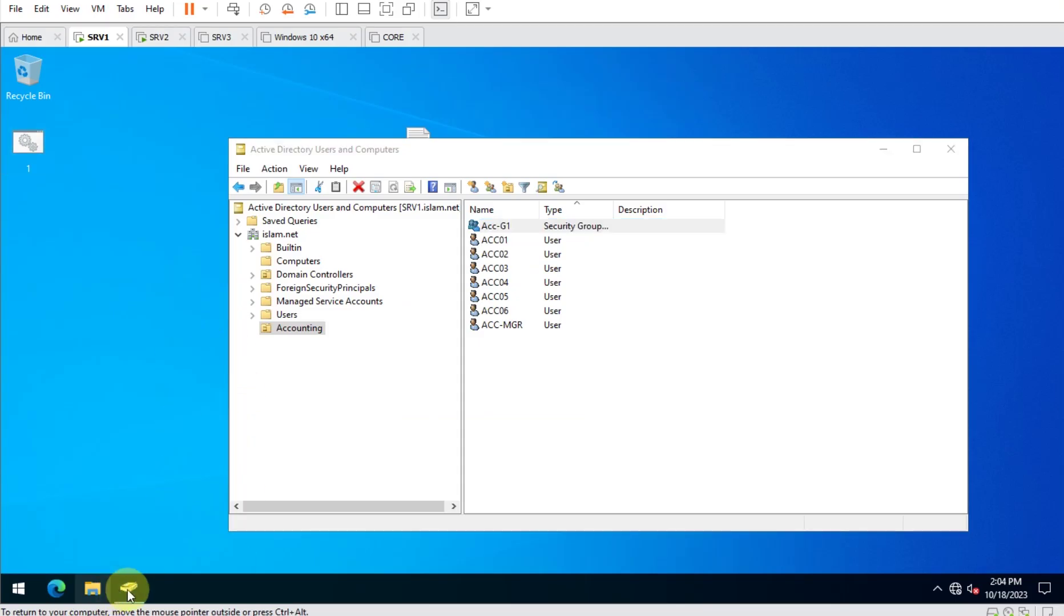
Open File Explorer maximised on This PC, showing Local Disk (C:) and the DVD drive.
left_click(92, 588)
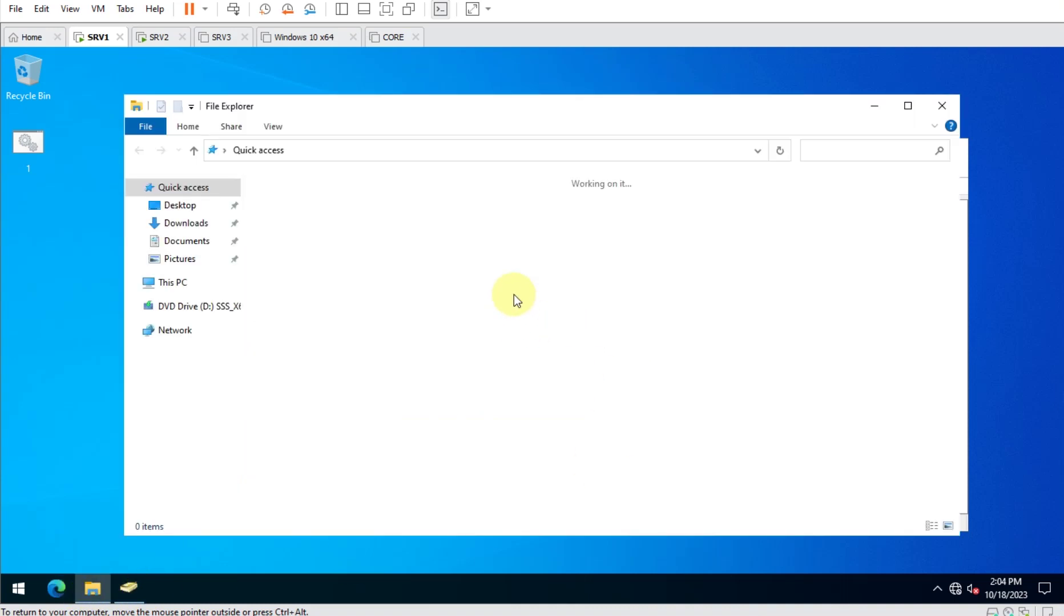
left_click(149, 284)
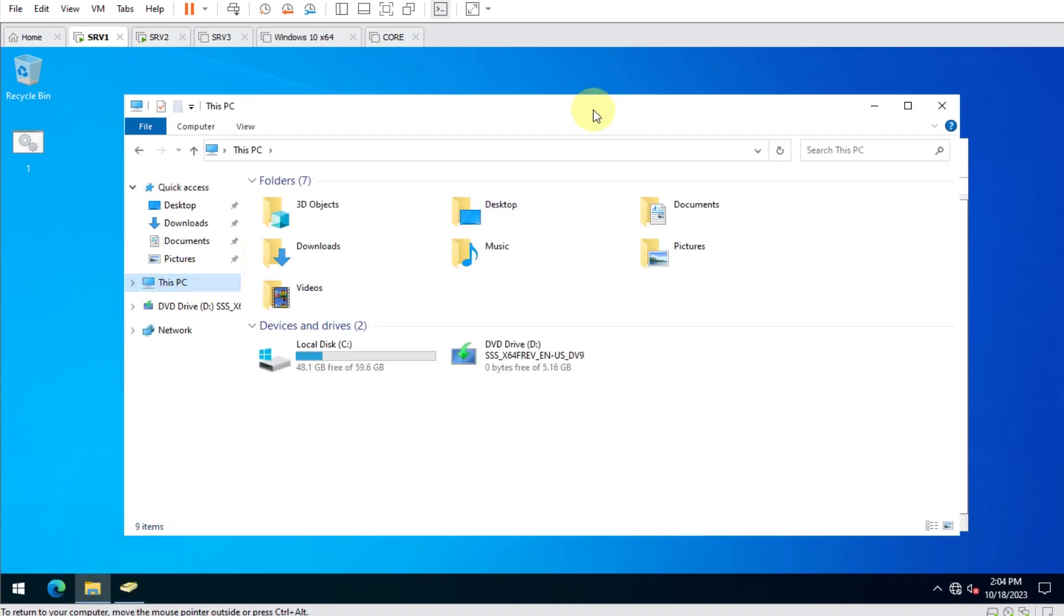
double_click(591, 110)
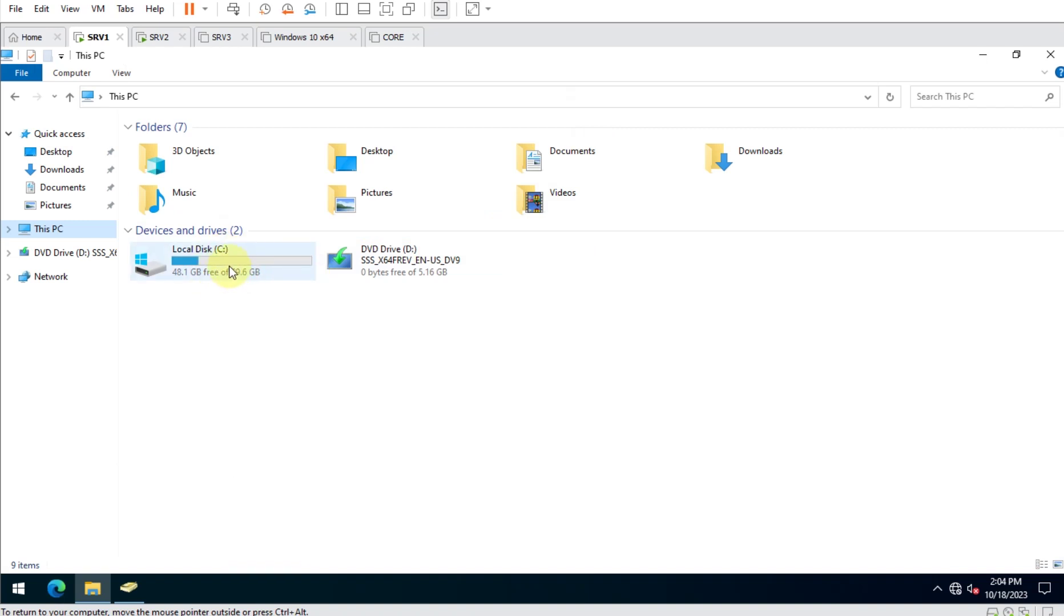
mouse_move(273, 265)
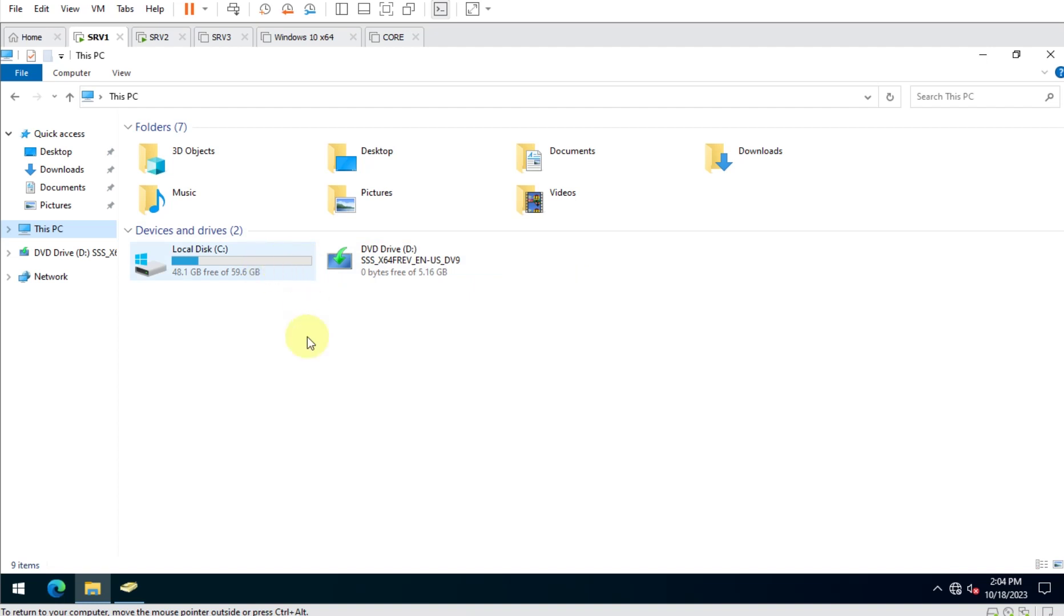
Launch Disk Management with diskmgmt and shrink the C: volume by 20000 MB.
right_click(26, 589)
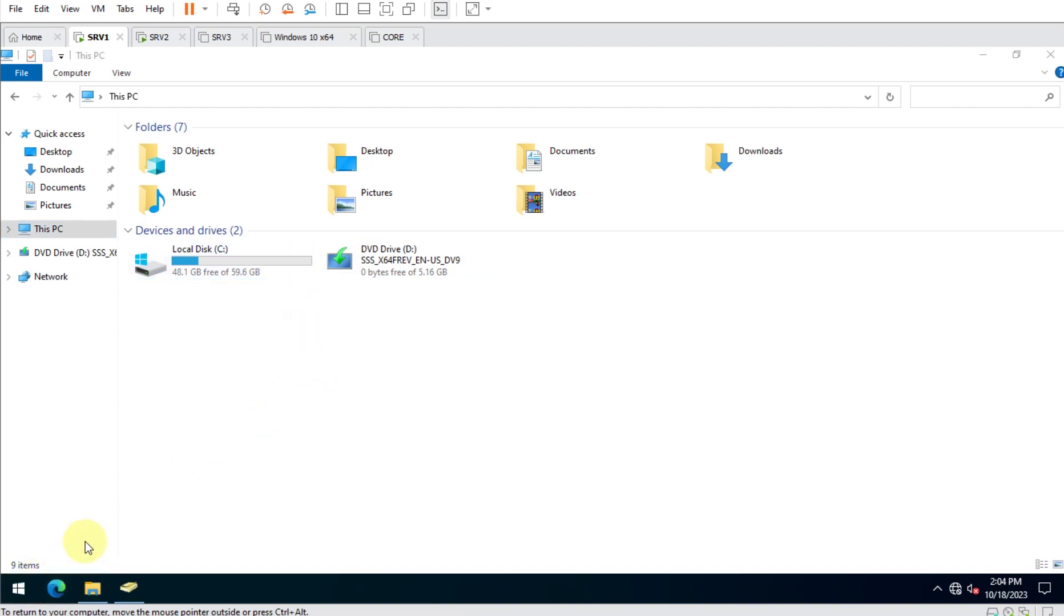
left_click(84, 514)
type("d")
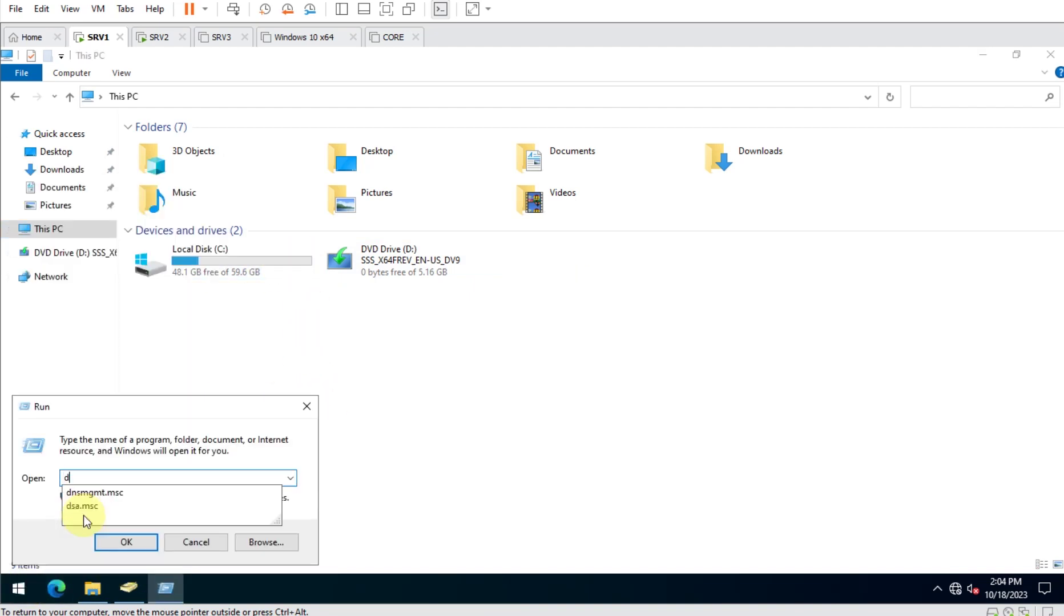
type("iskmgmt.msc")
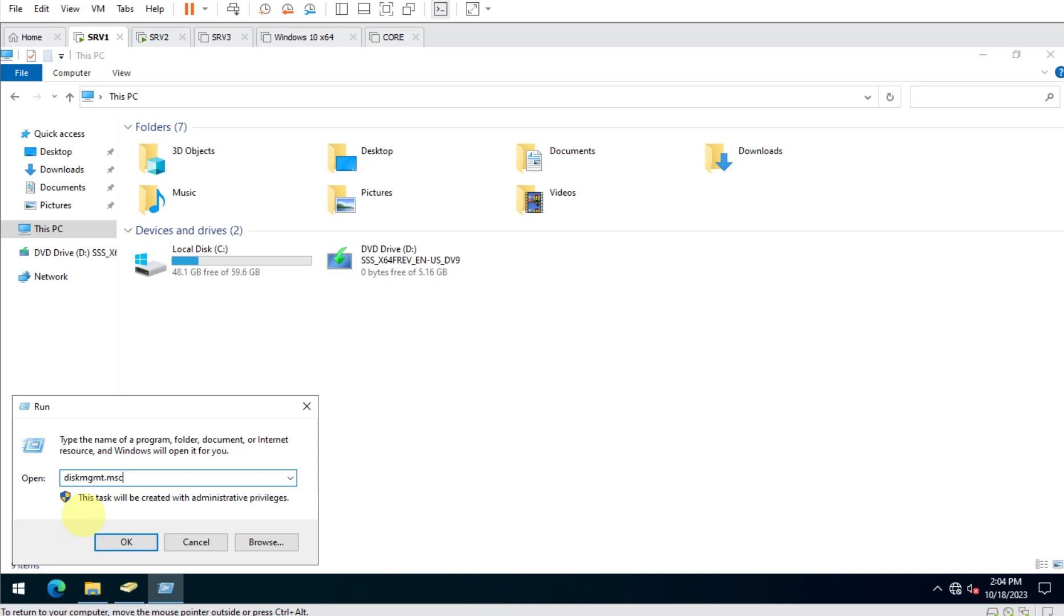
key("Return")
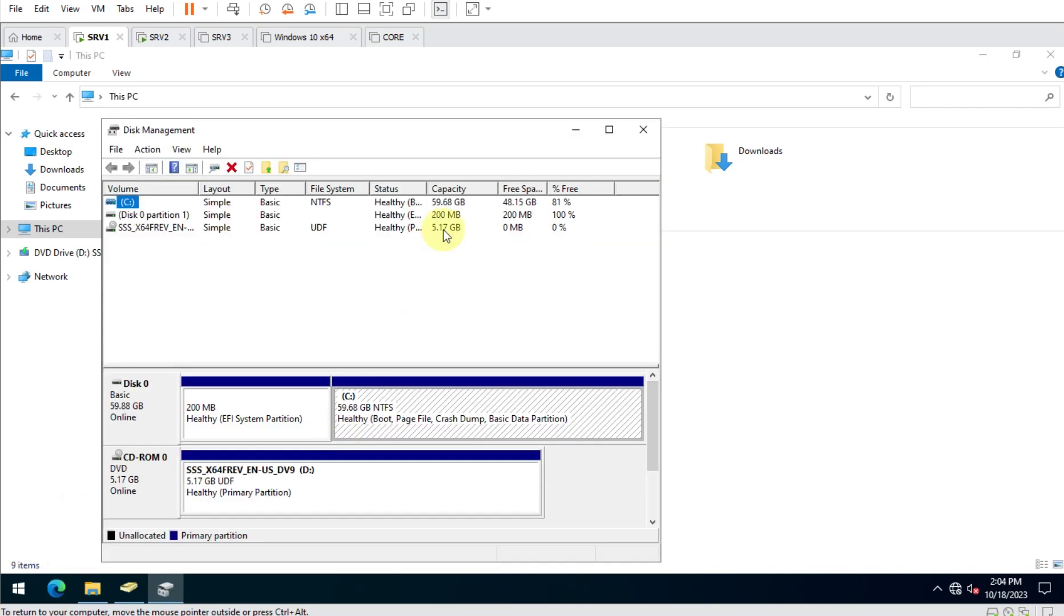
double_click(506, 129)
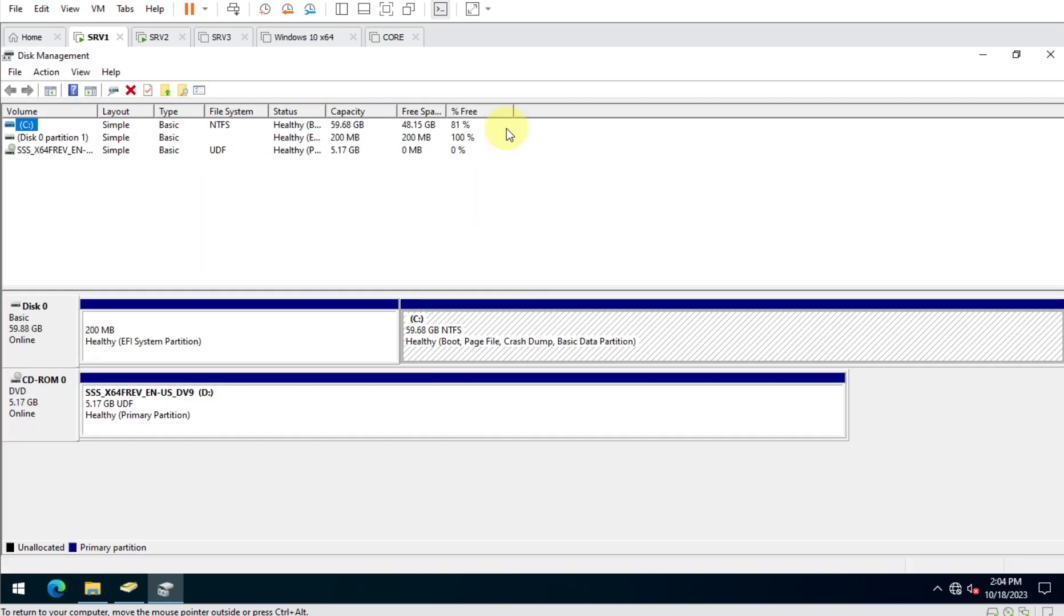
right_click(527, 318)
left_click(587, 440)
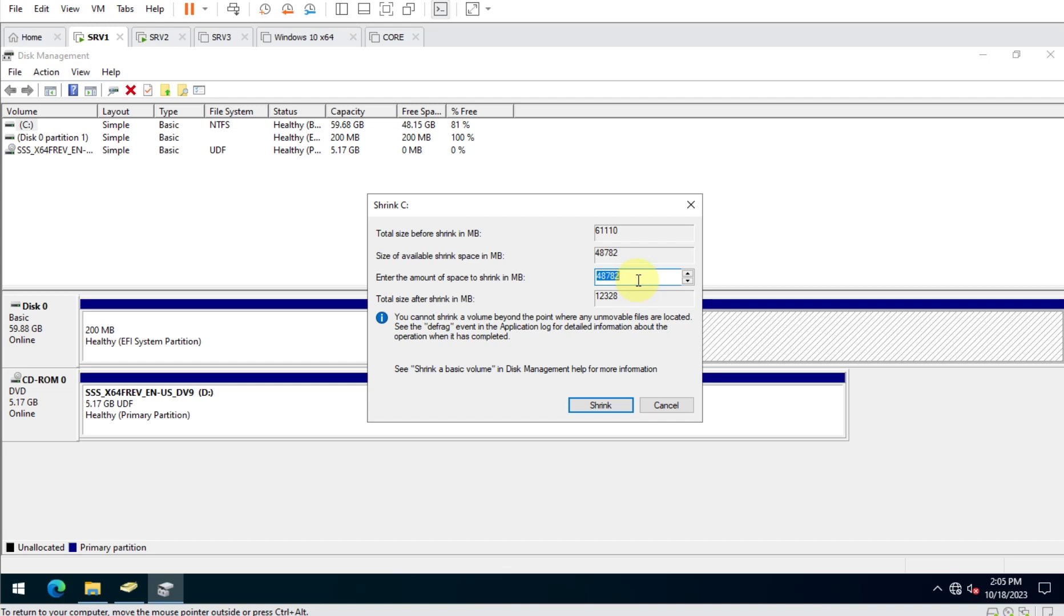
type("20000")
key("Return")
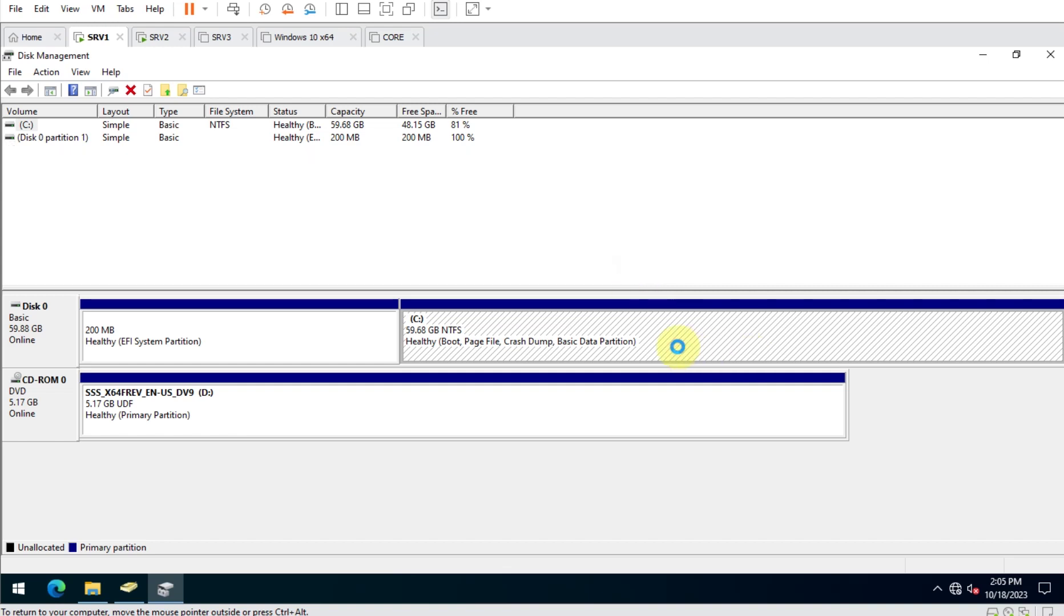
Create a default NTFS simple volume E: from the unallocated space and open it in File Explorer.
right_click(765, 319)
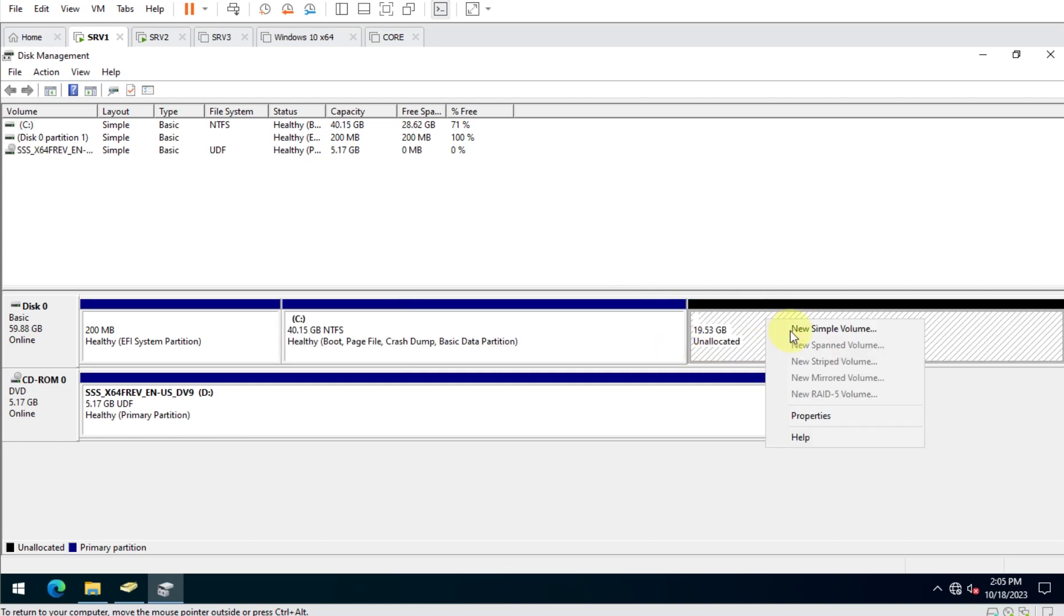
left_click(792, 330)
key("Return")
key("Return")
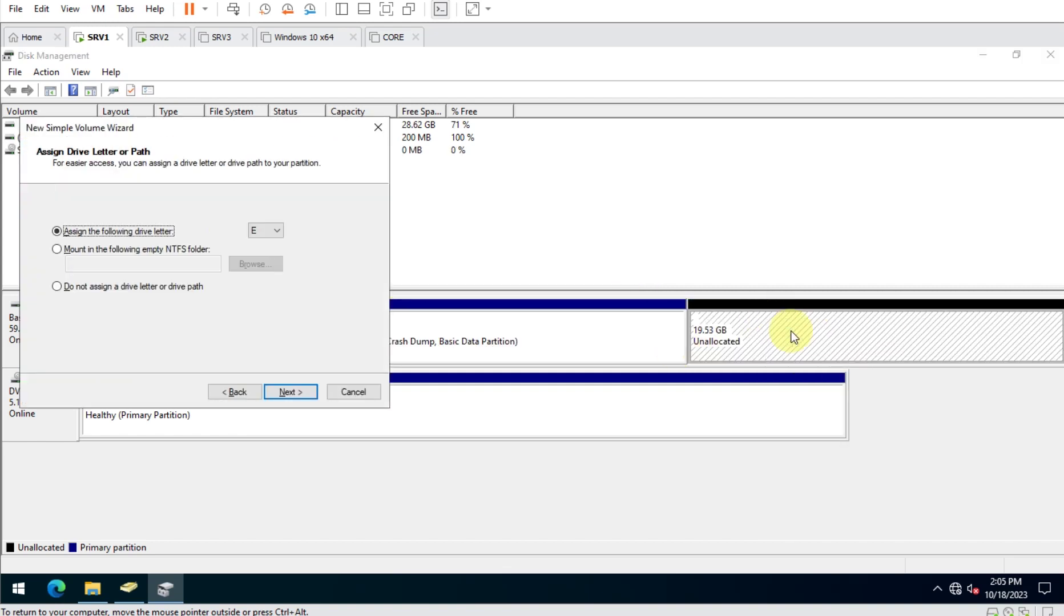
key("Return")
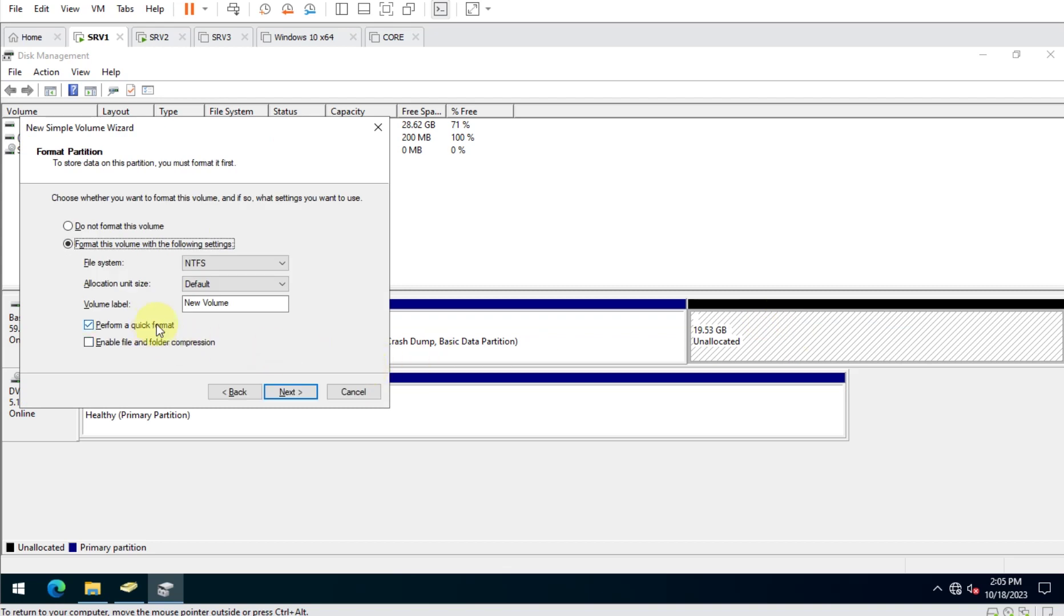
left_click(294, 391)
left_click(295, 391)
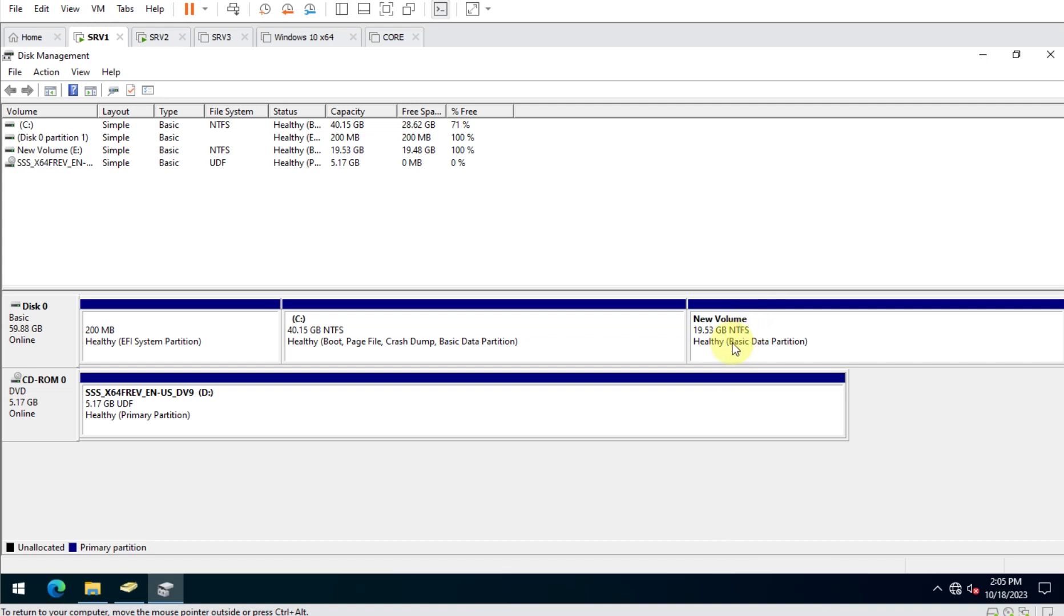
left_click(813, 338)
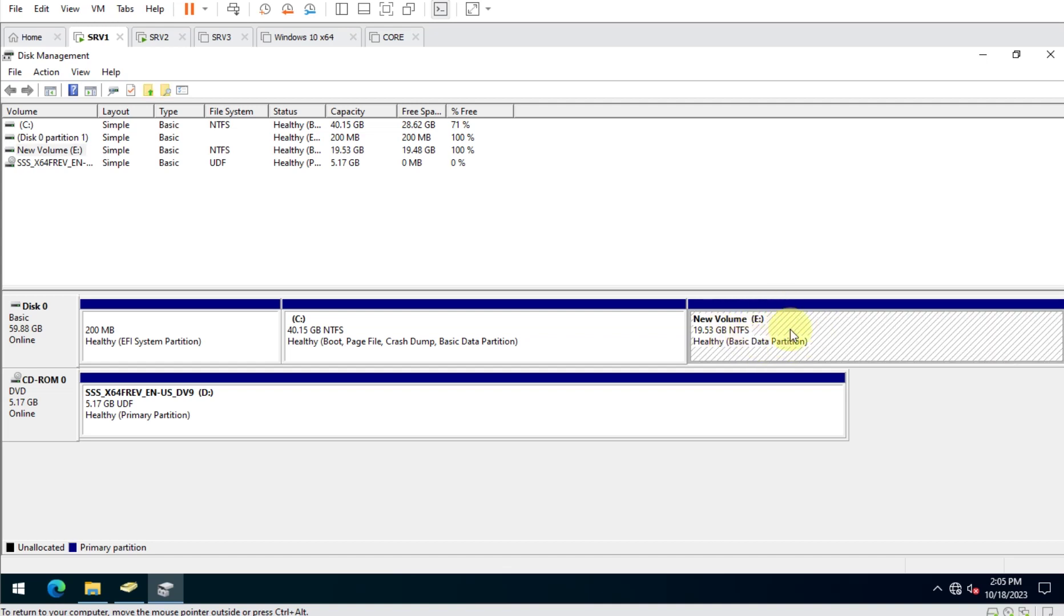
right_click(733, 326)
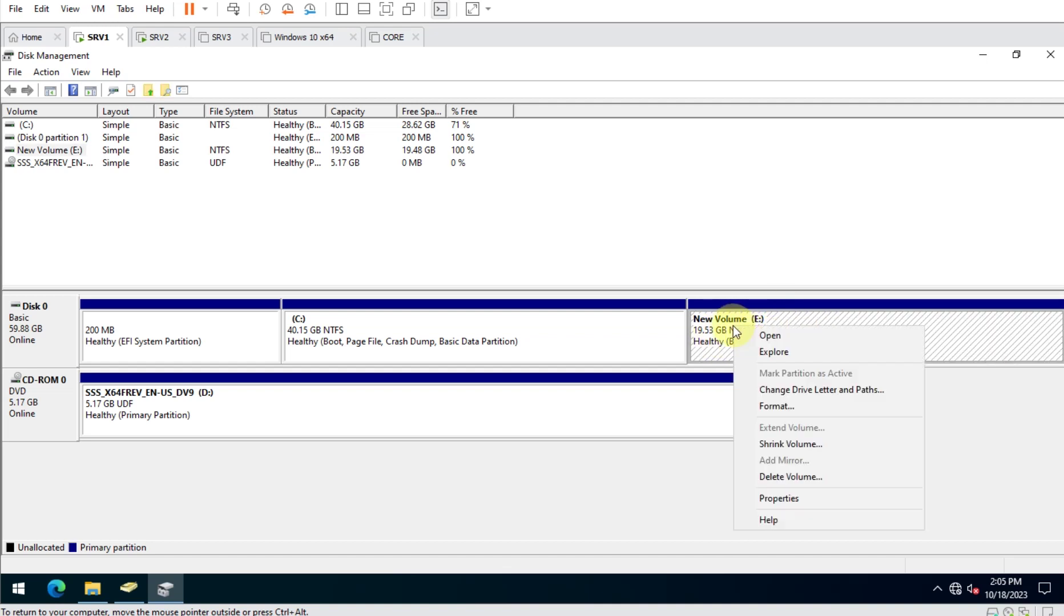
left_click(762, 335)
left_click(1051, 59)
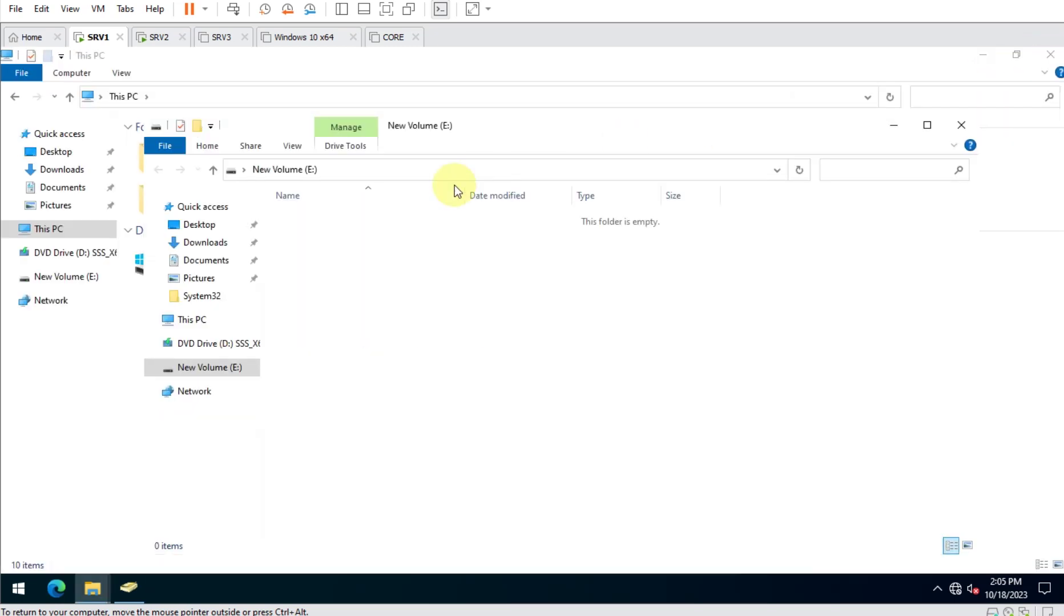
Create a folder named MAIN-ACC-DATA on New Volume (E:).
double_click(622, 129)
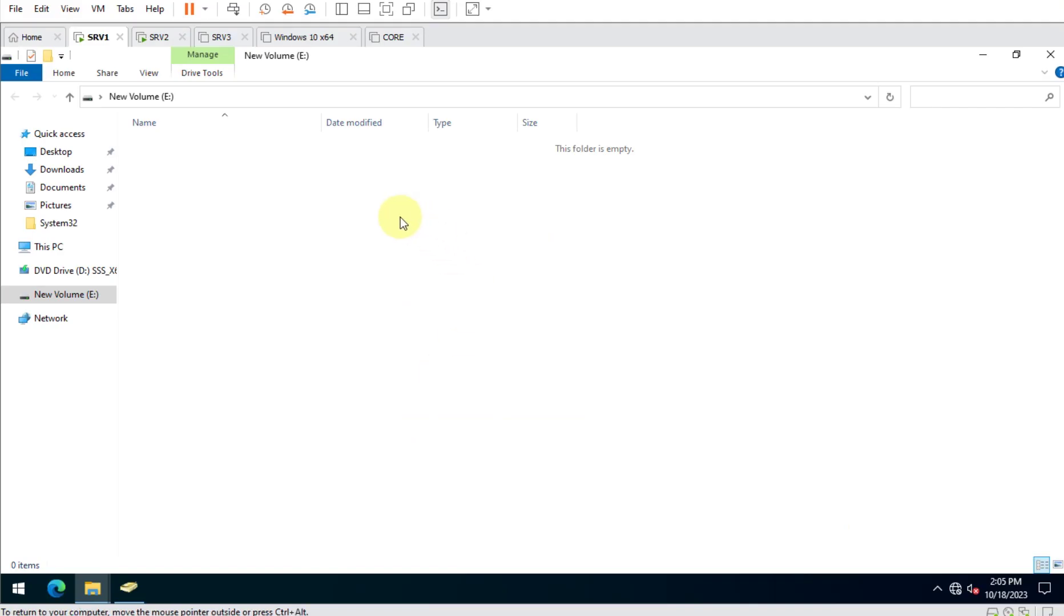
right_click(389, 218)
mouse_move(491, 396)
left_click(583, 399)
type("MA")
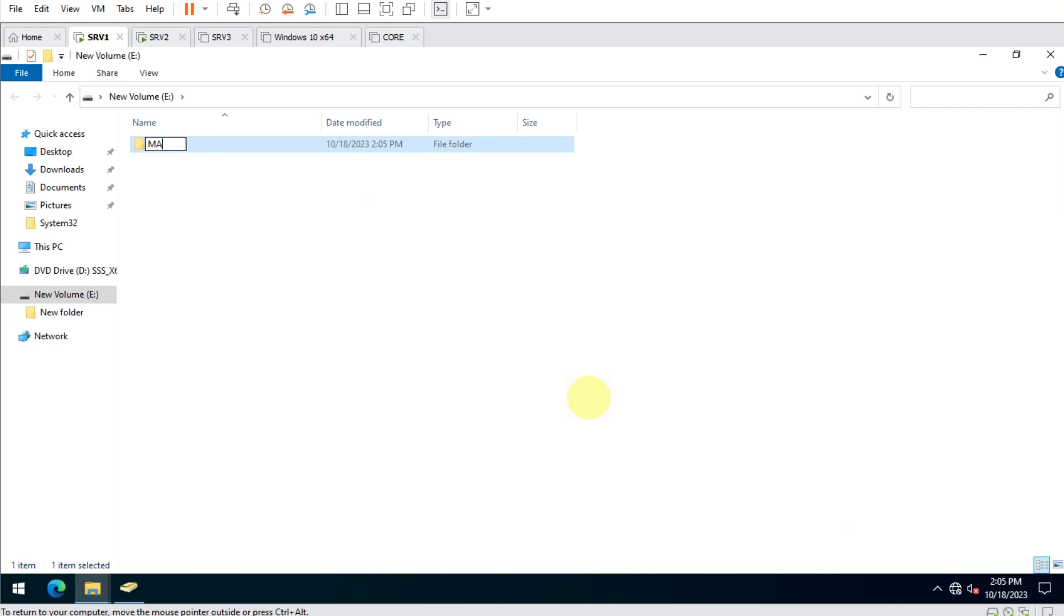
type("IN-ACC-")
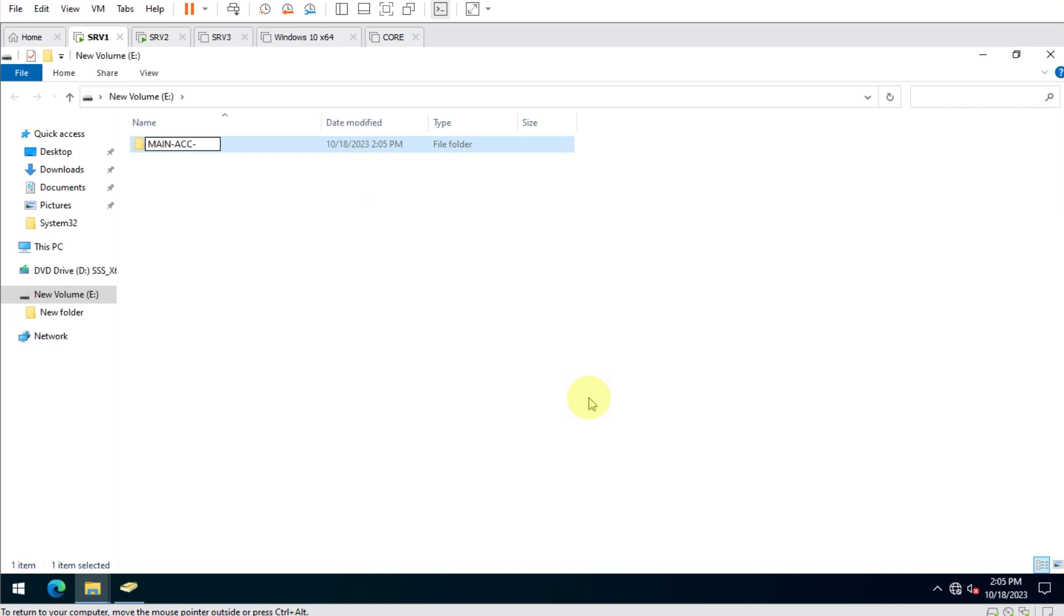
type("DATA")
key("Return")
key("Return")
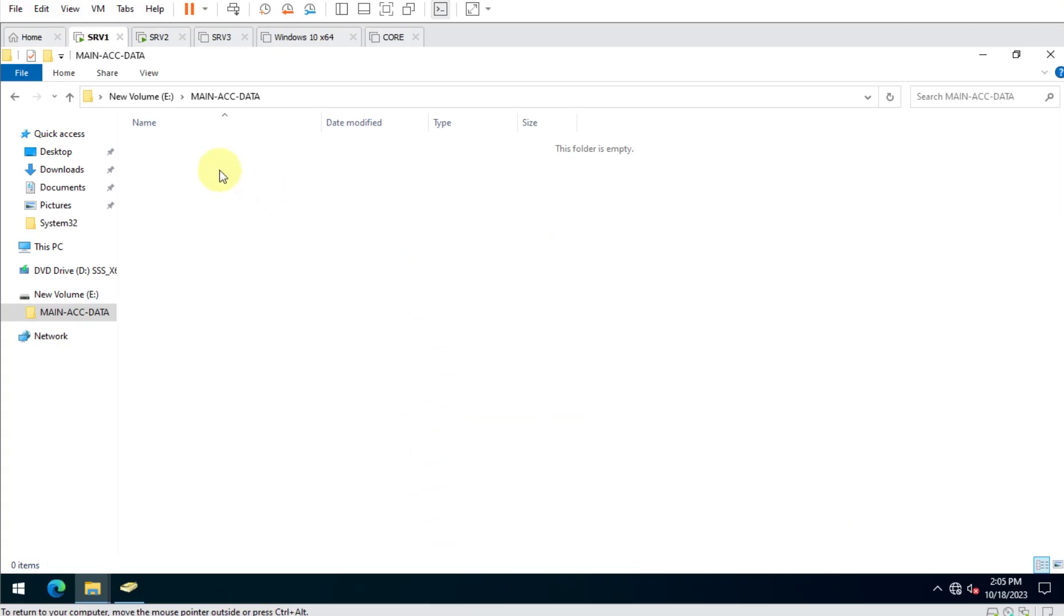
Create a Base-Accounting subfolder and paste two duplicates of it.
right_click(223, 176)
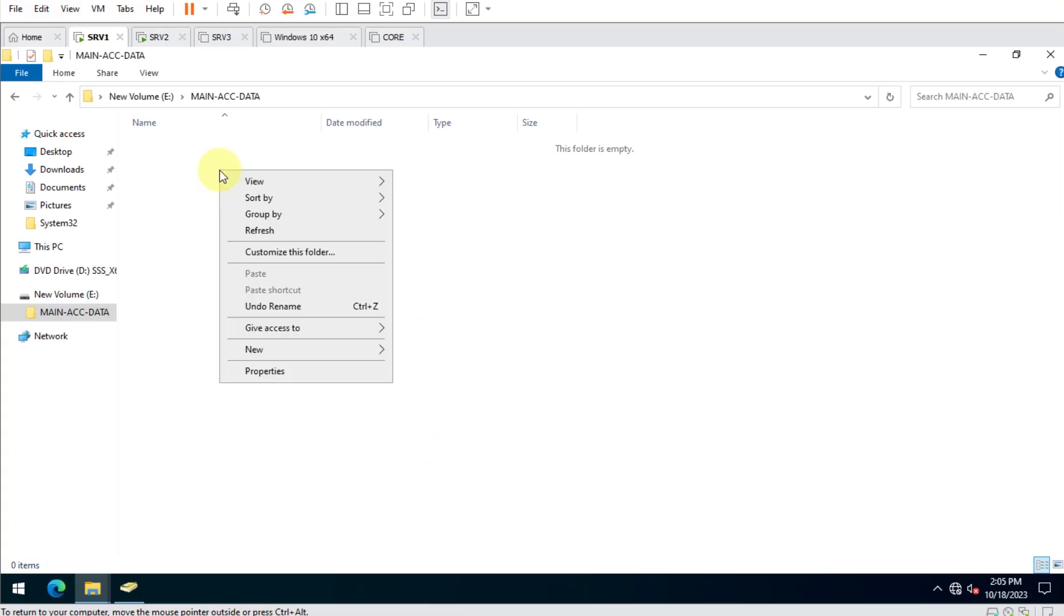
mouse_move(351, 356)
left_click(415, 356)
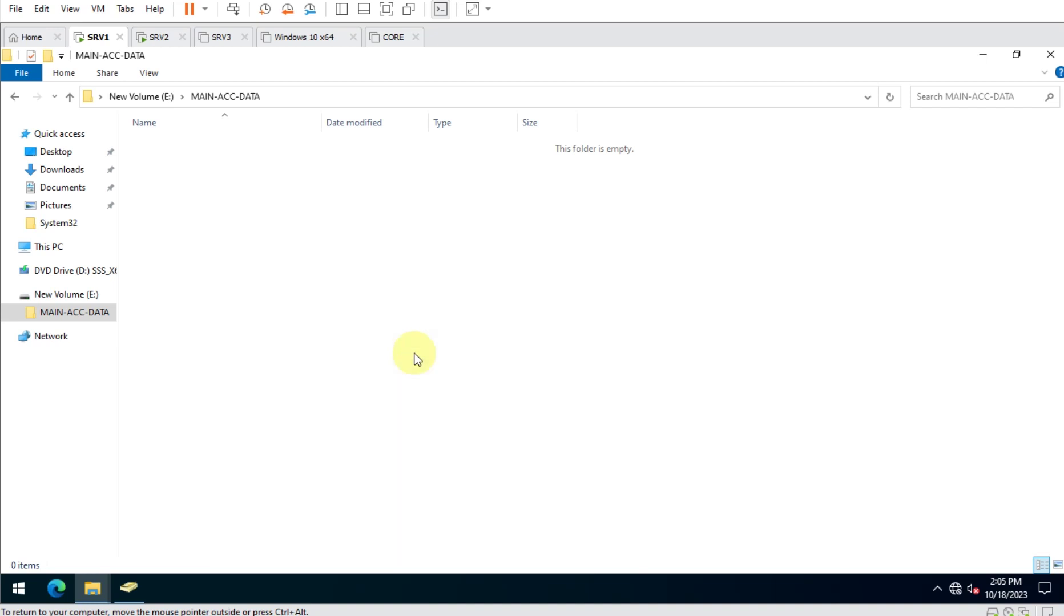
type("Base-Accounting")
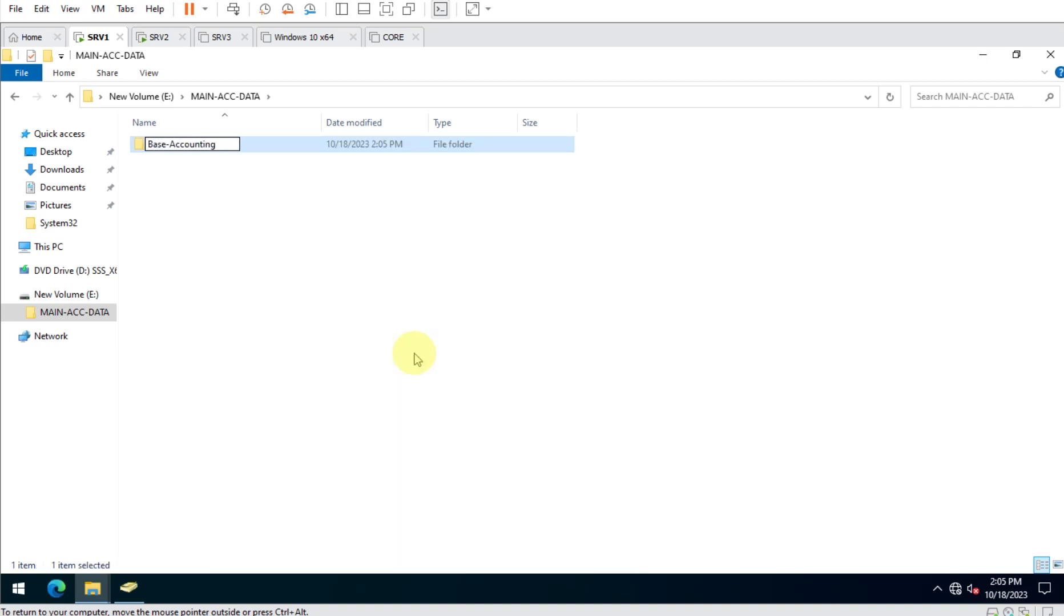
key("Return")
key("ctrl+c")
key("ctrl+v")
key("ctrl+v")
key("Up")
Rename the two copies to Financial-DATA and Client-DATA.
key("F2")
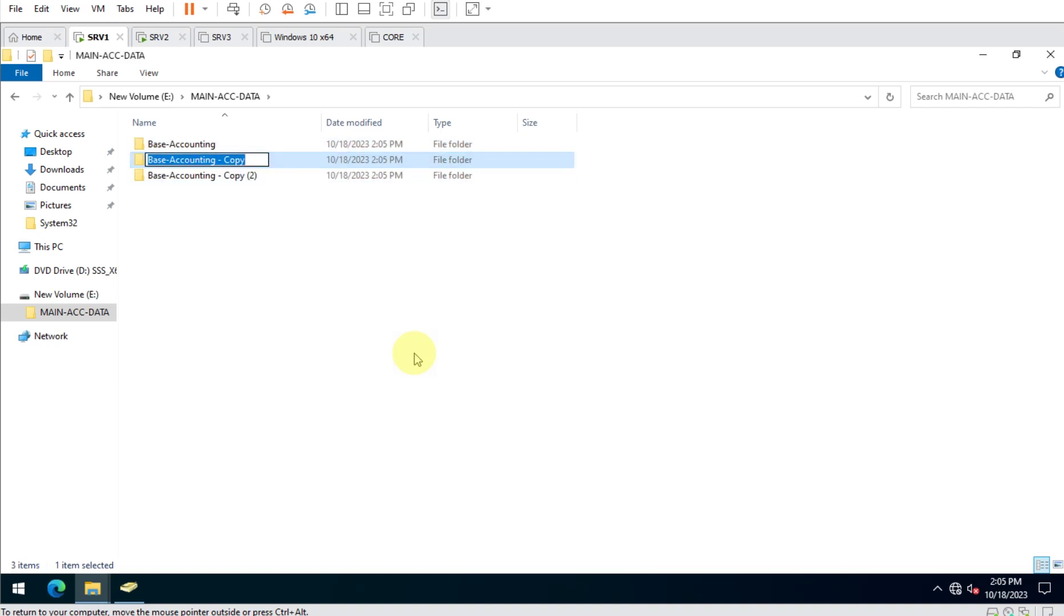
type("Finanic")
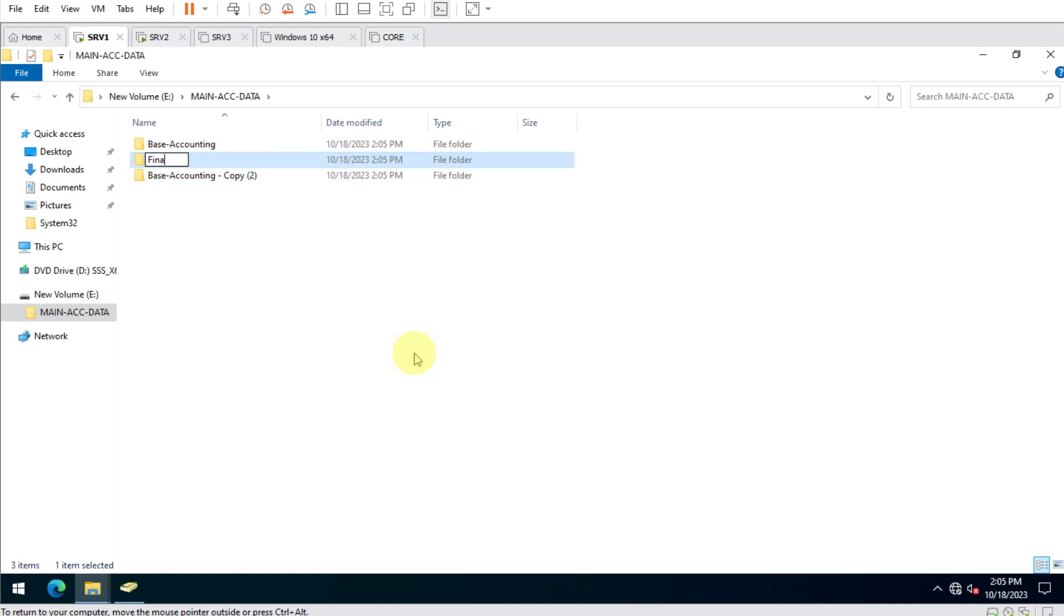
key("BackSpace")
key("BackSpace")
type("cial-DATA")
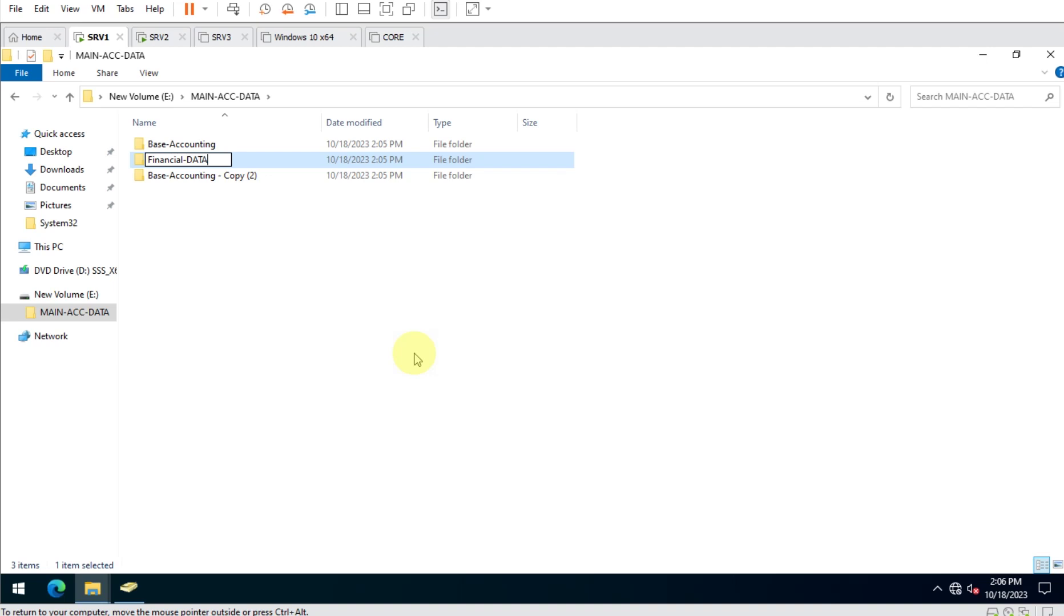
key("Tab")
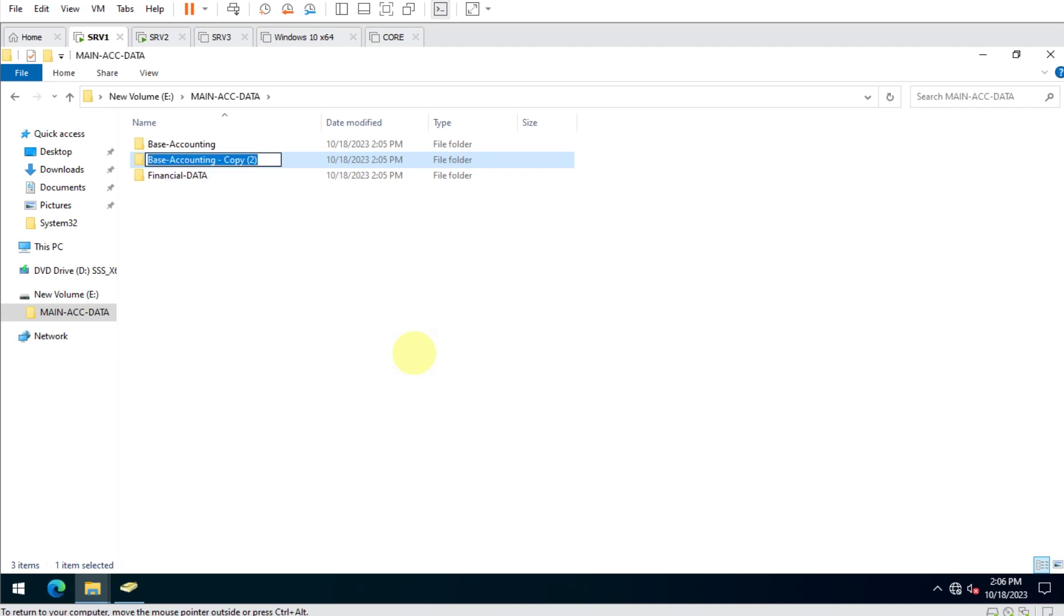
type("Client-DATA")
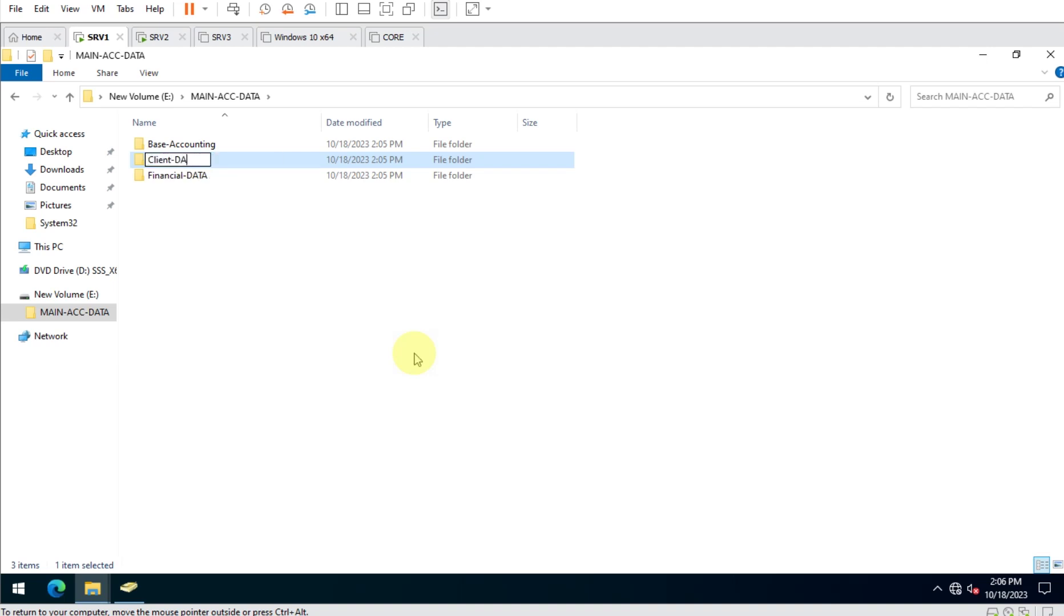
key("Return")
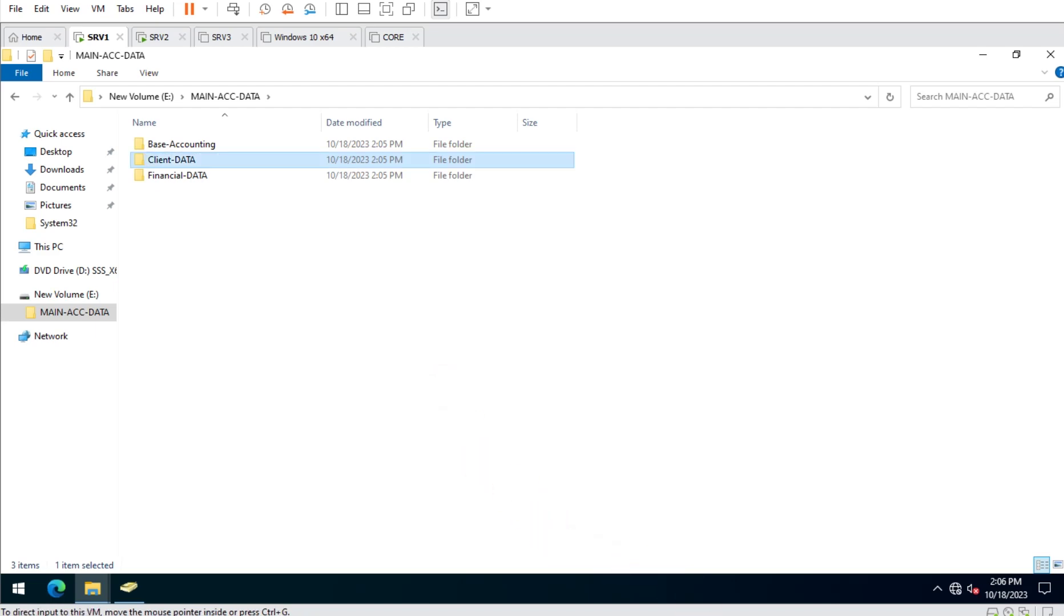
Rename Client-DATA to Client-Documents per the diagram, then return to New Volume (E:).
key("alt+Tab")
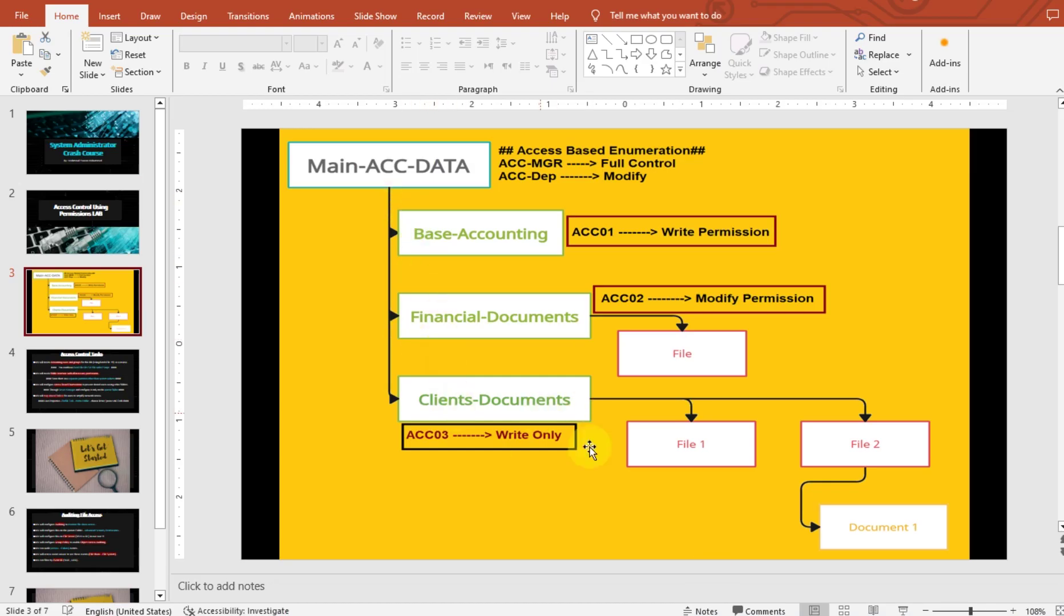
key("alt+Tab")
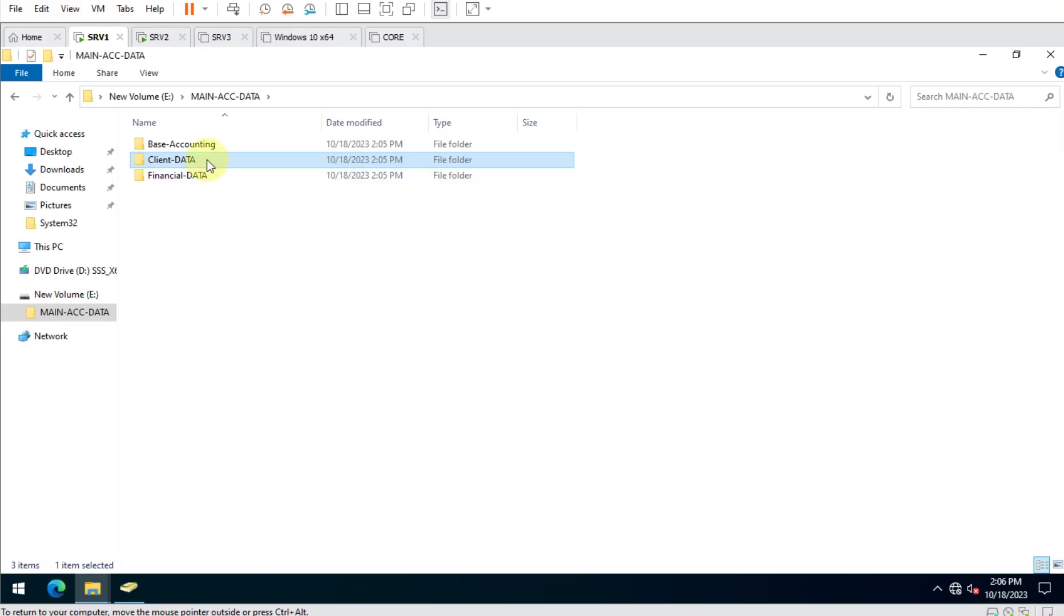
right_click(207, 160)
left_click(285, 403)
key("Right")
key("BackSpace")
key("BackSpace")
key("BackSpace")
type("ocuments")
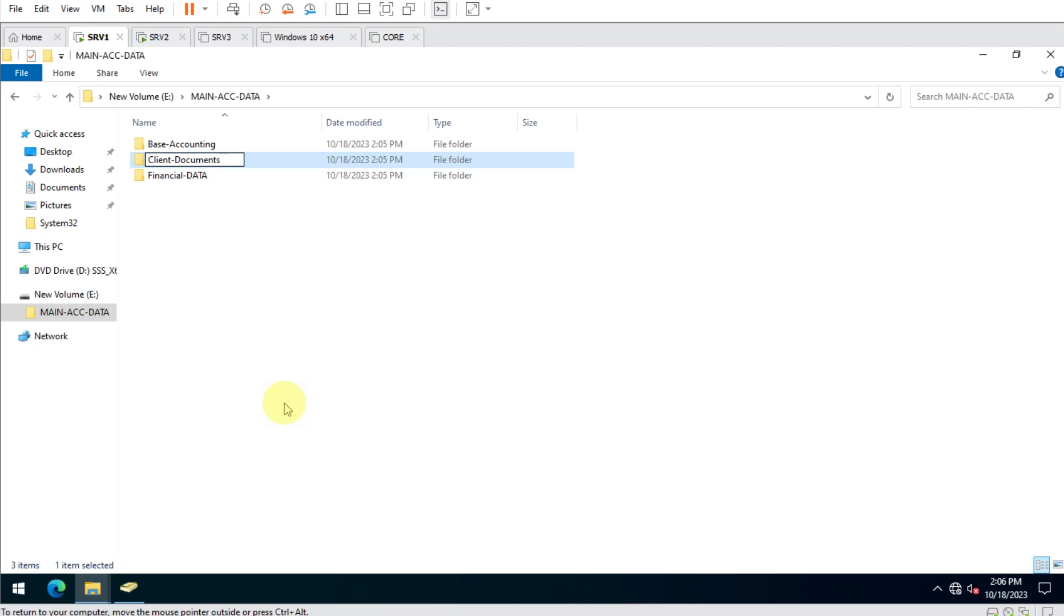
key("Return")
left_click(284, 335)
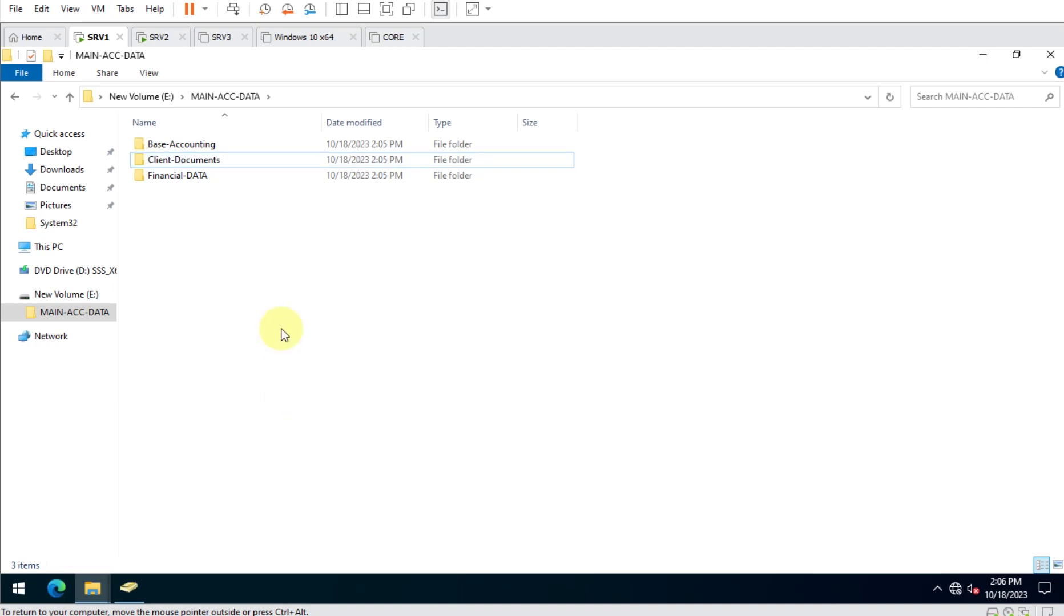
scroll(349, 295, "up", 6)
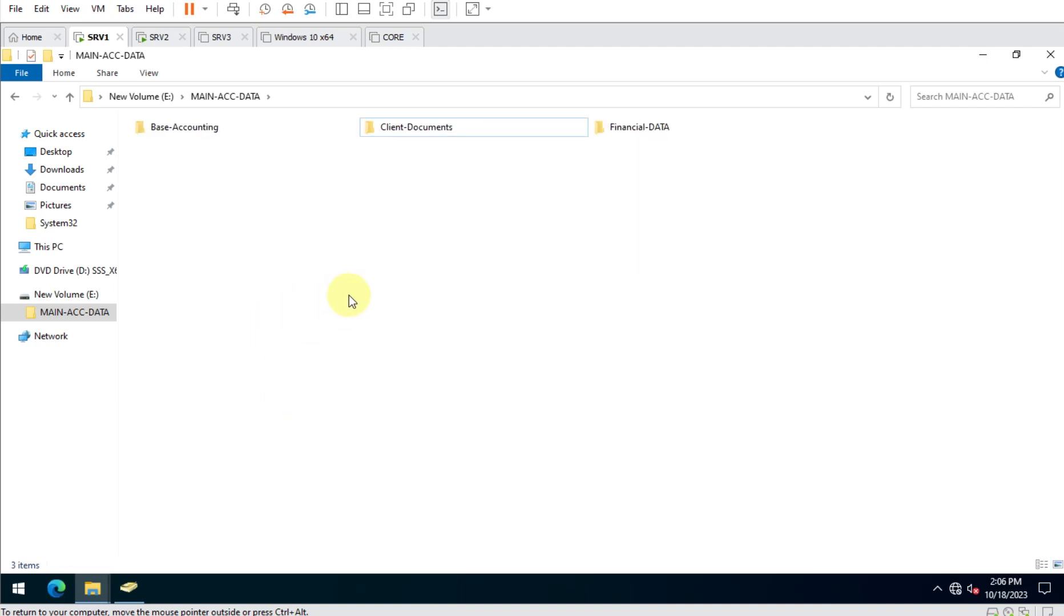
scroll(349, 296, "up", 1)
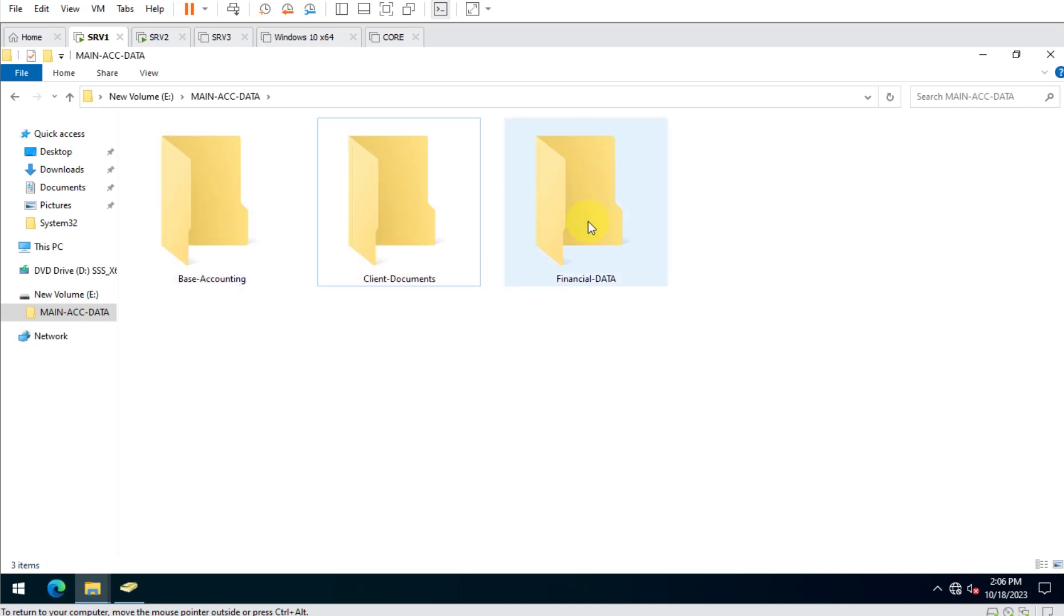
left_click(146, 96)
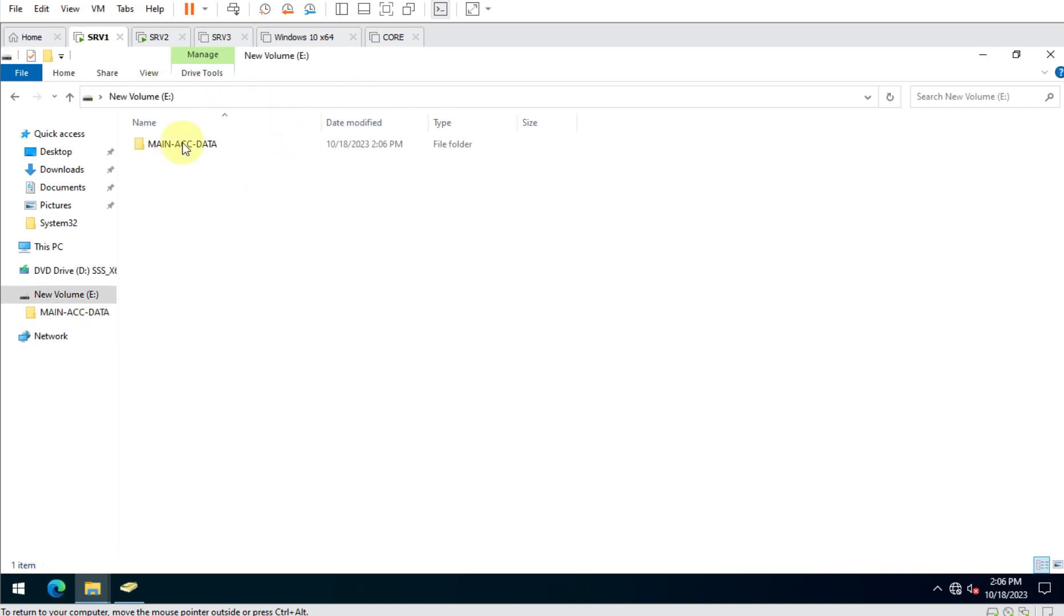
Open the Sharing settings in MAIN-ACC-DATA's properties on New Volume (E:).
scroll(274, 283, "up", 5)
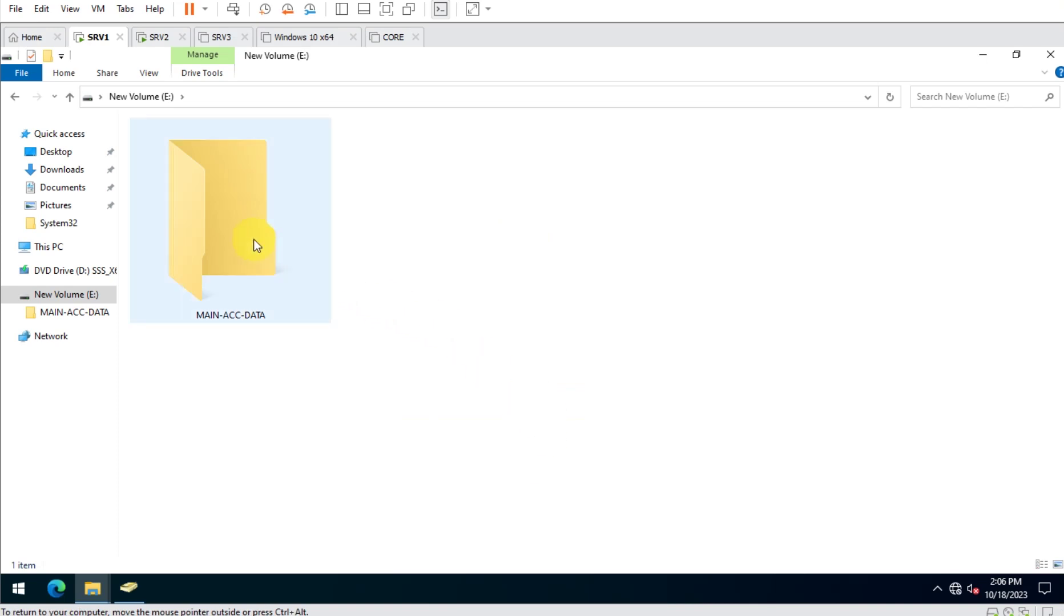
right_click(238, 210)
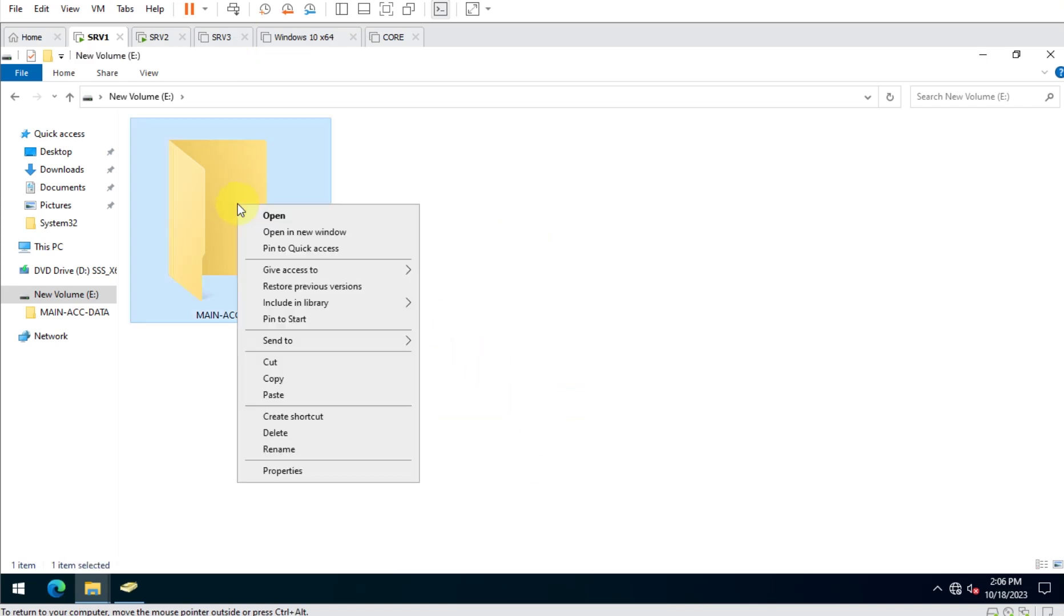
left_click(348, 469)
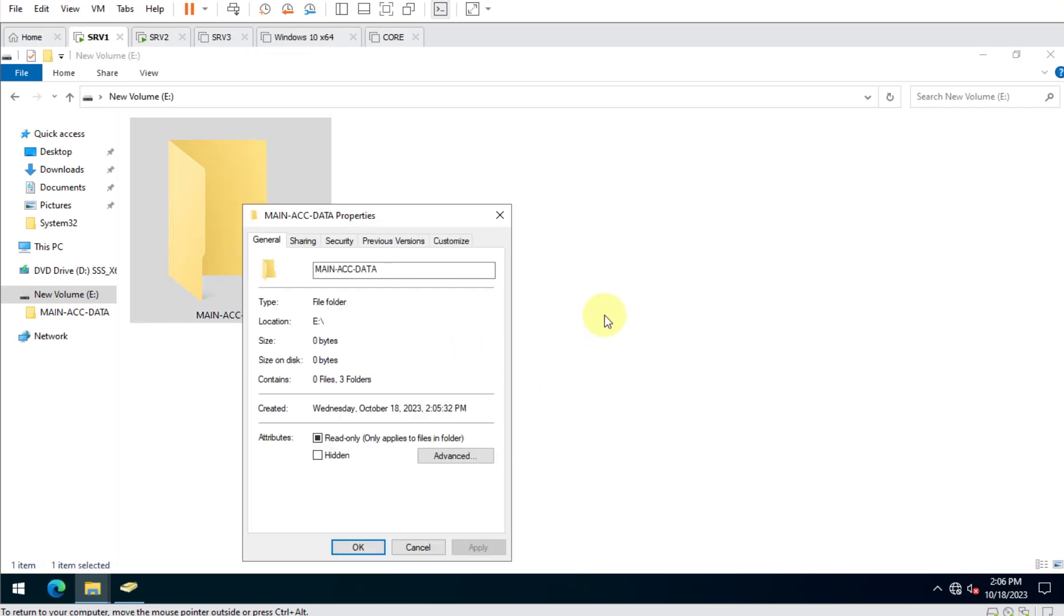
left_click(299, 248)
left_click_drag(363, 215, 684, 176)
Share MAIN-ACC-DATA under its own name and remove Everyone from its share permissions.
left_click(656, 377)
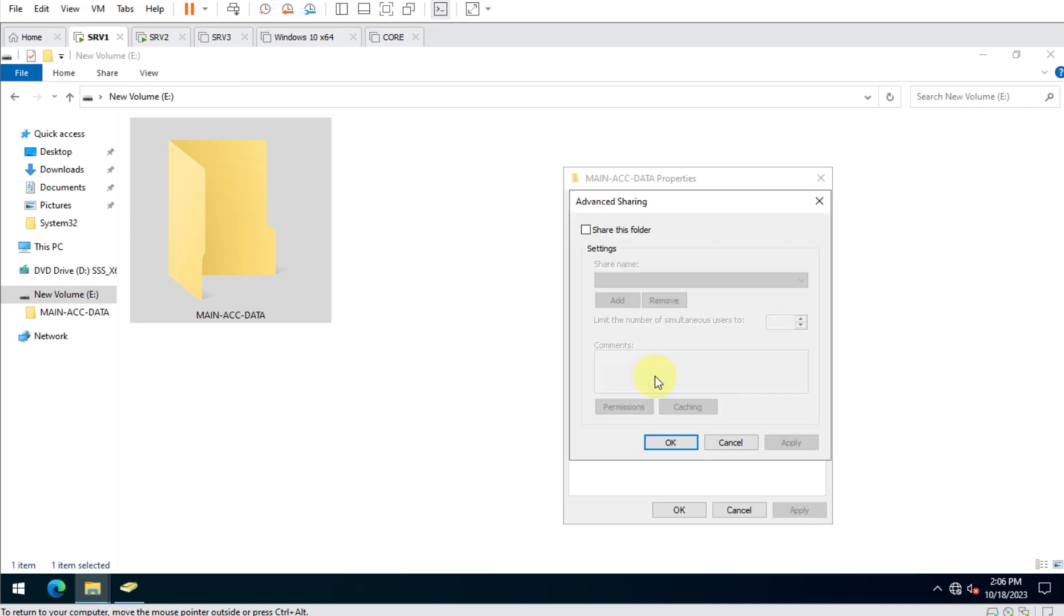
left_click(624, 229)
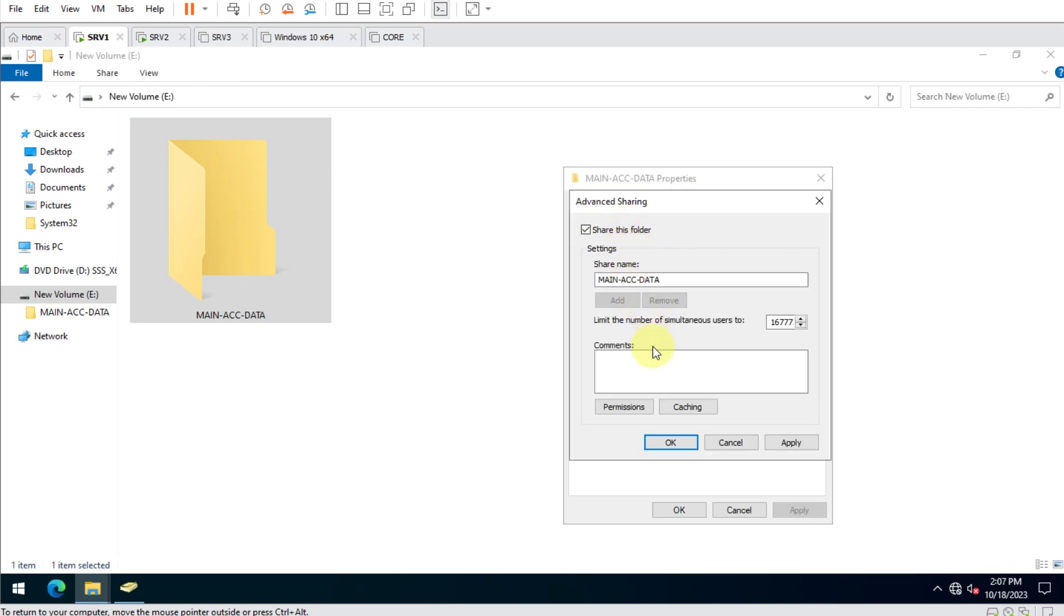
left_click(630, 407)
left_click(801, 352)
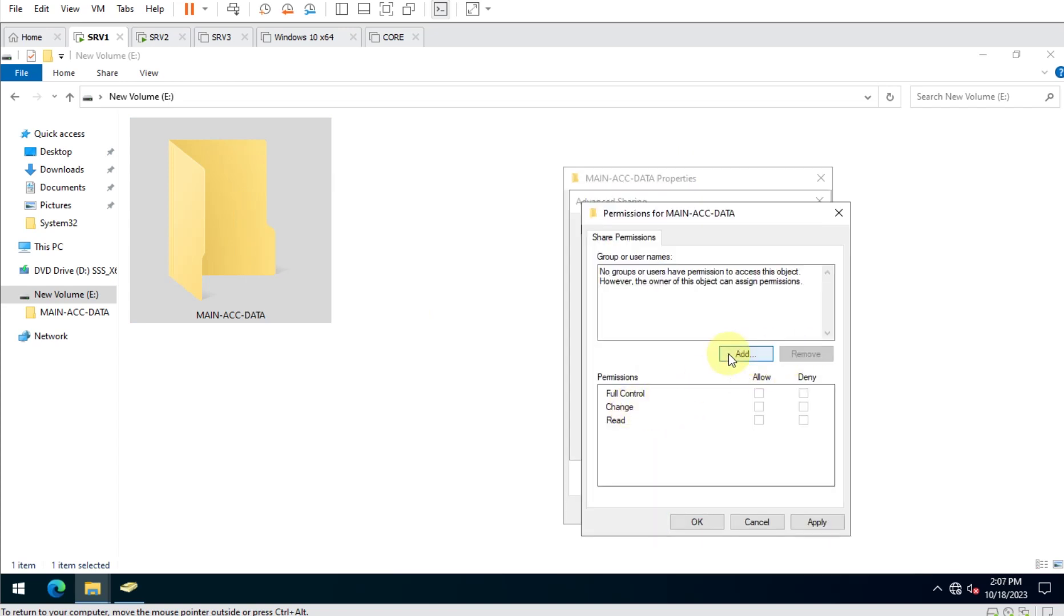
Grant Acc-G1 Change and Read share permissions and apply them.
left_click(731, 354)
type("au")
key("Return")
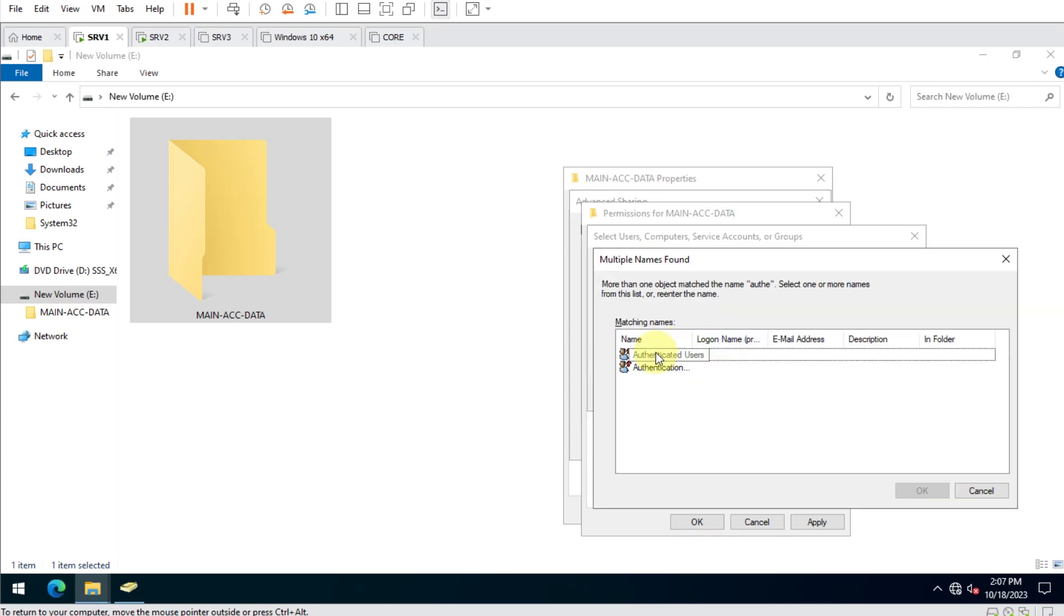
left_click(656, 354)
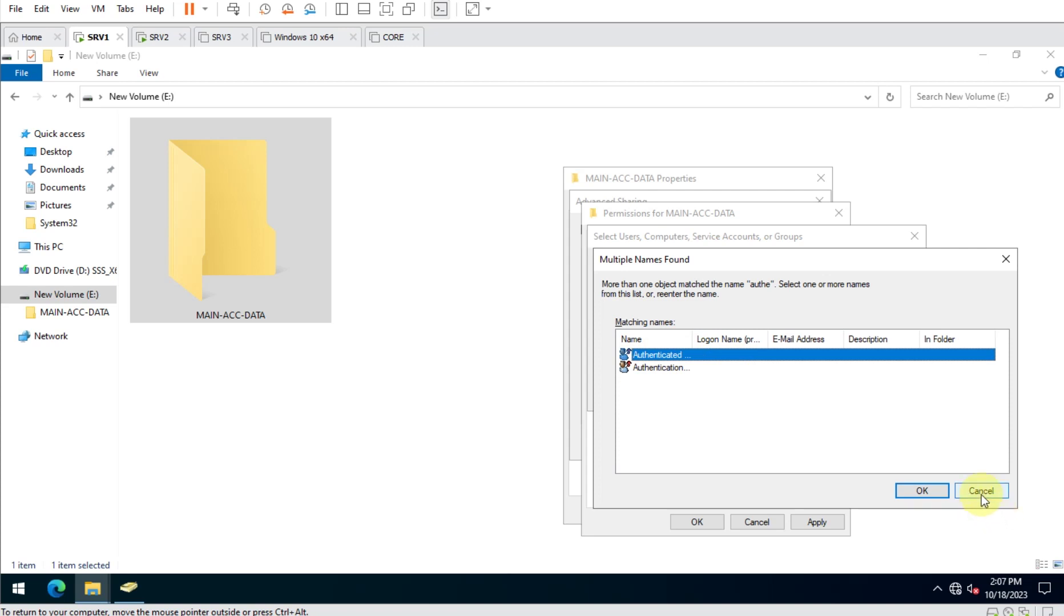
left_click(981, 491)
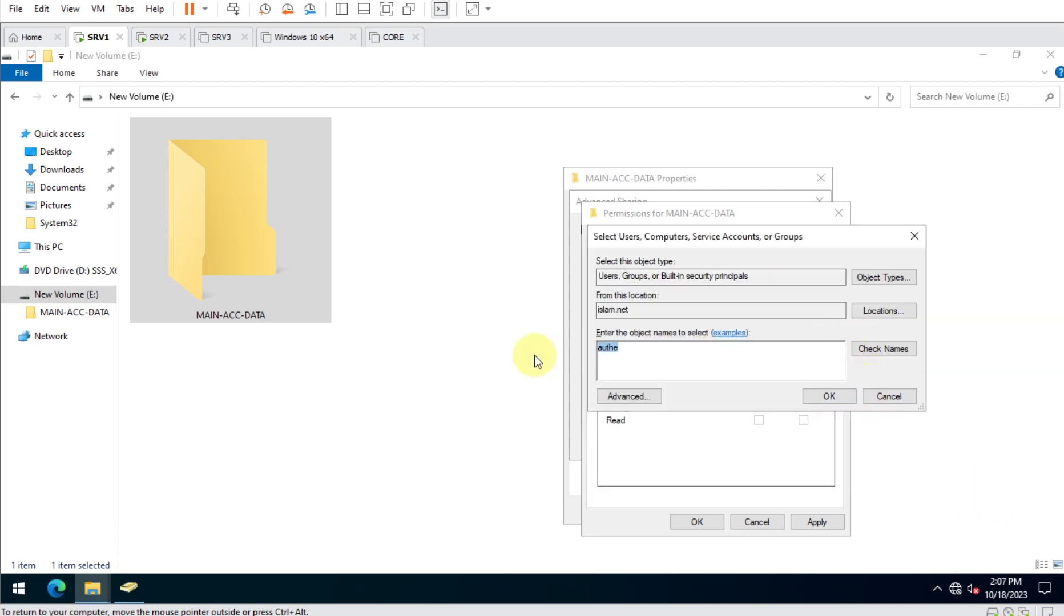
type("ACC-G1")
key("Return")
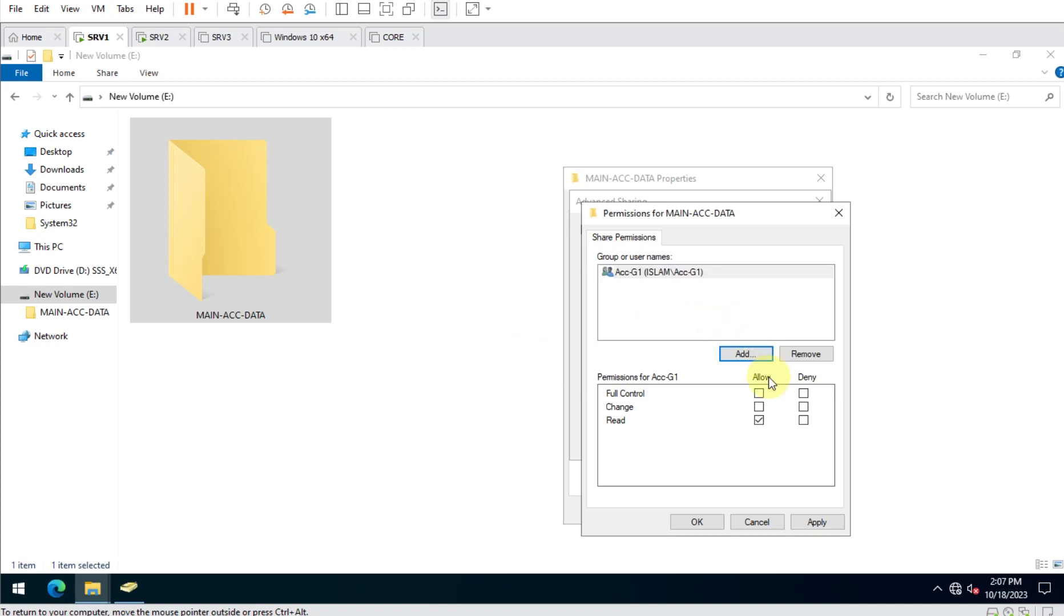
left_click(759, 408)
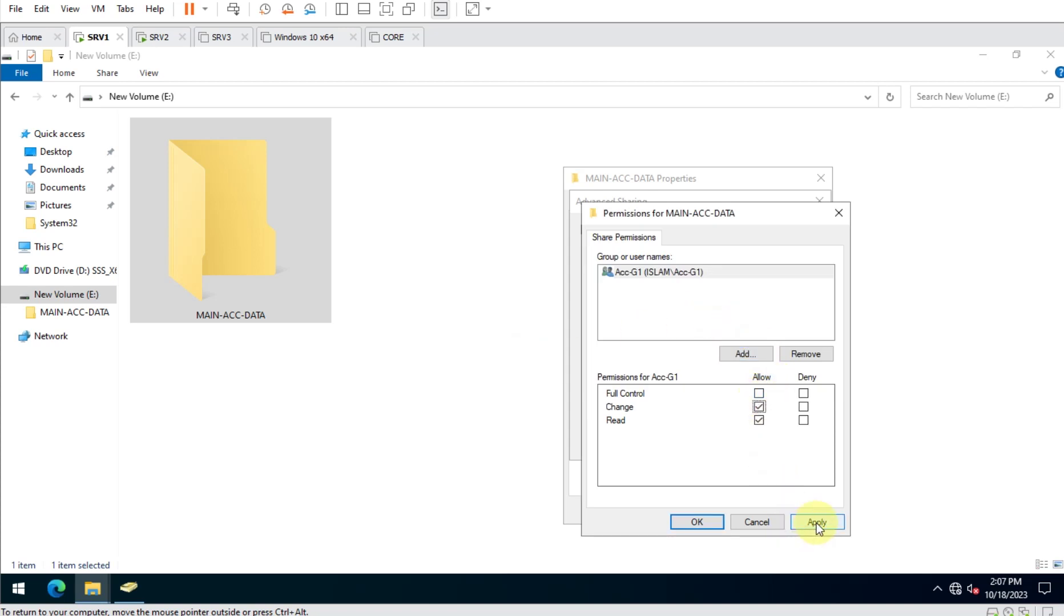
left_click(816, 523)
left_click(686, 520)
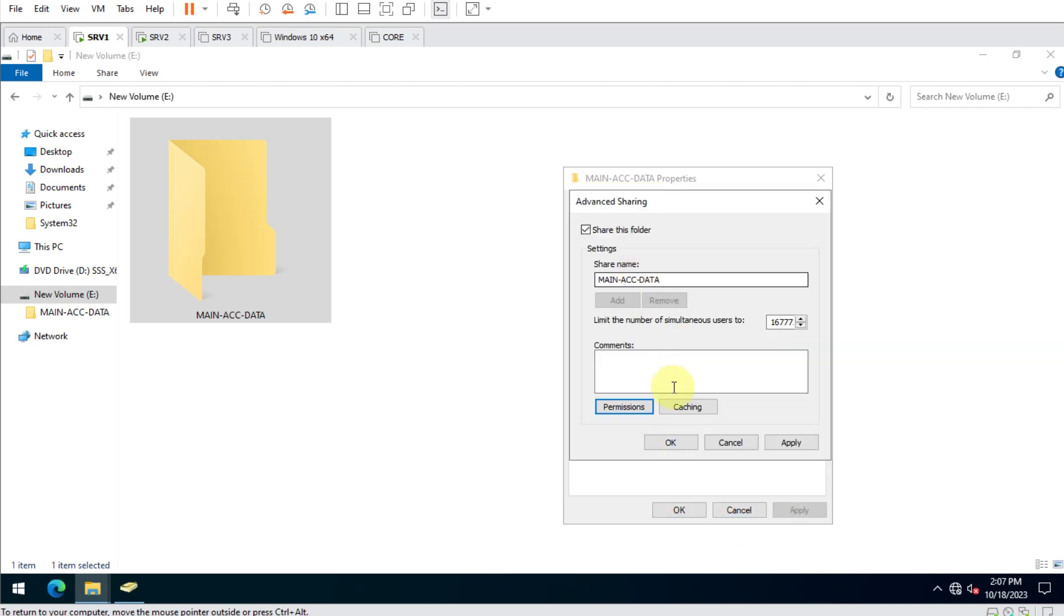
Confirm the share and give Acc-G1 Modify security permission on MAIN-ACC-DATA.
left_click(687, 442)
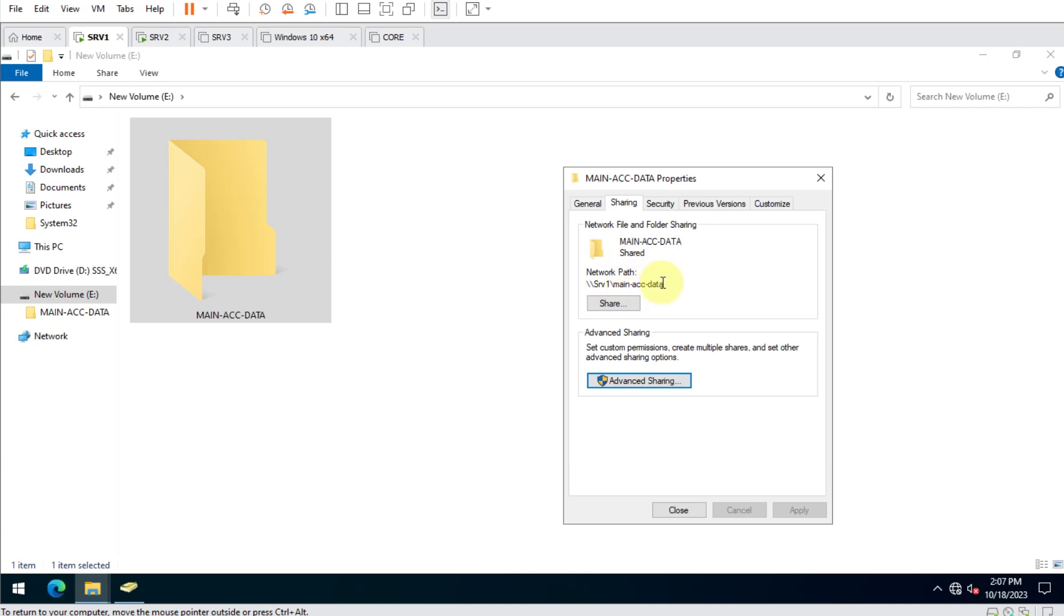
left_click(665, 206)
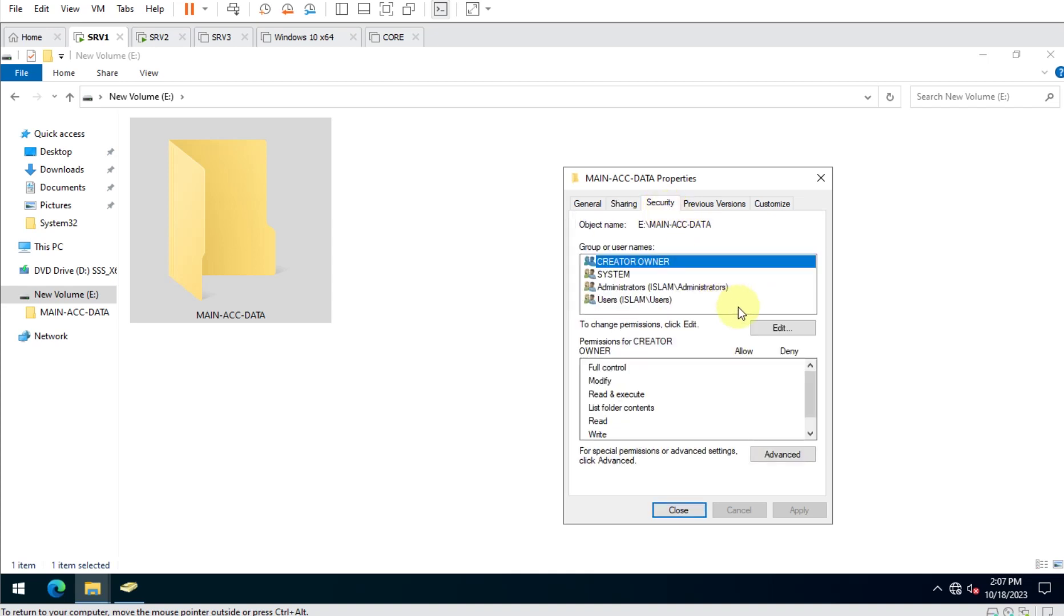
left_click(772, 331)
left_click(751, 403)
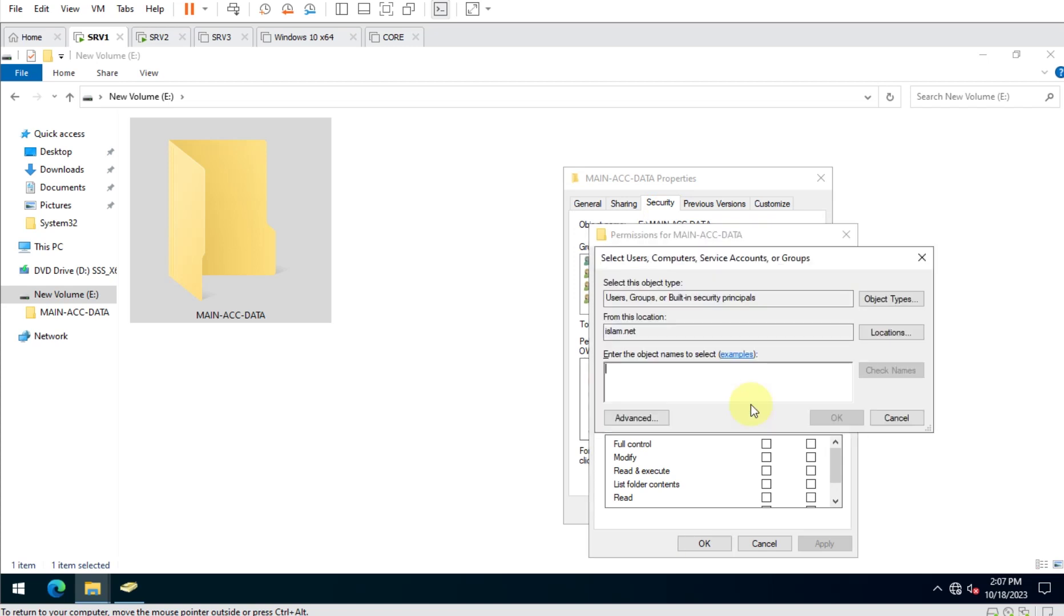
type("Acc-G1")
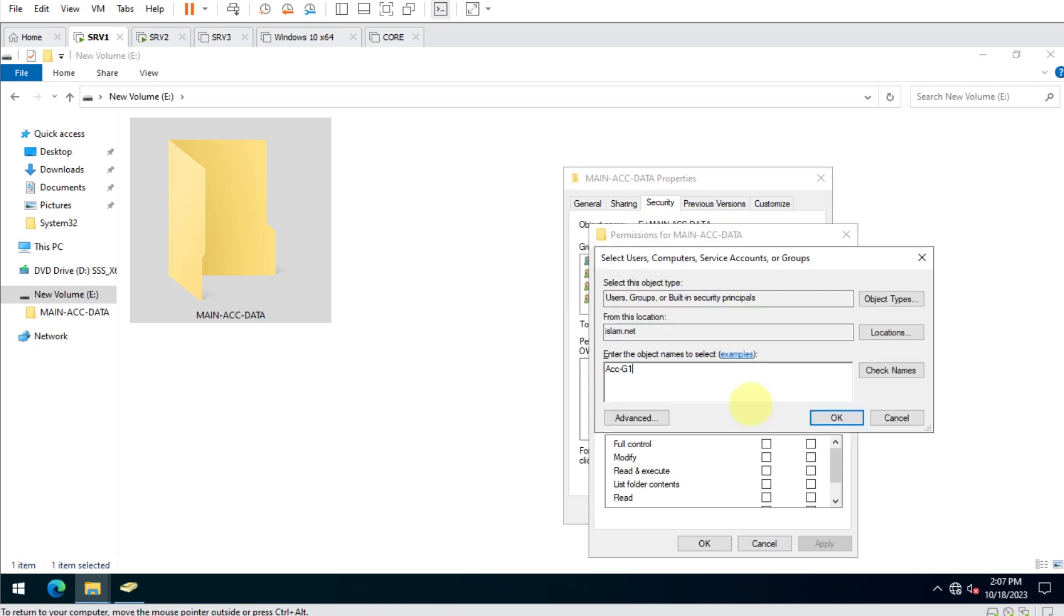
key("Return")
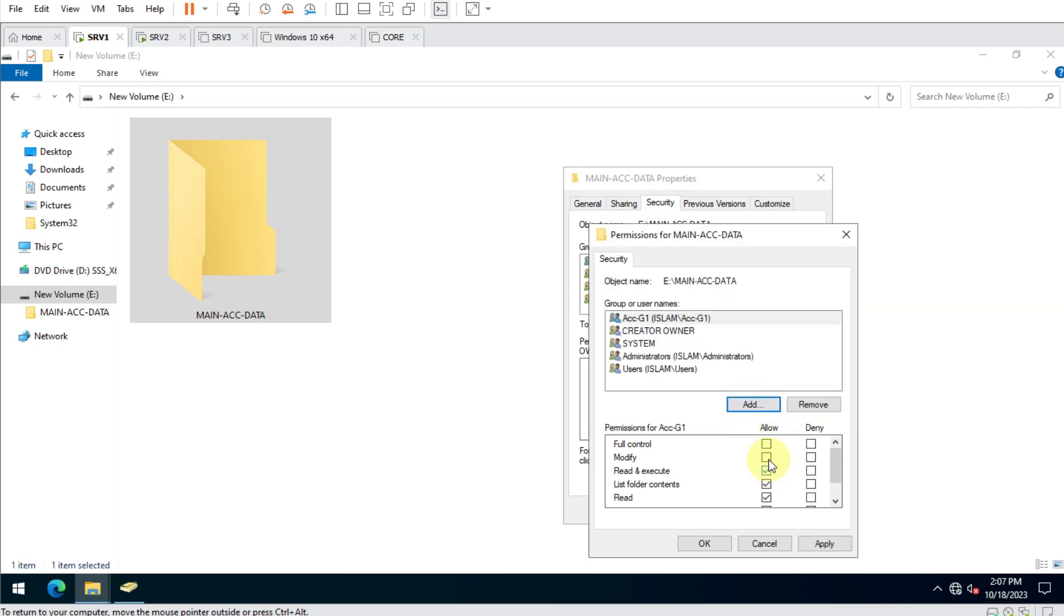
left_click(767, 458)
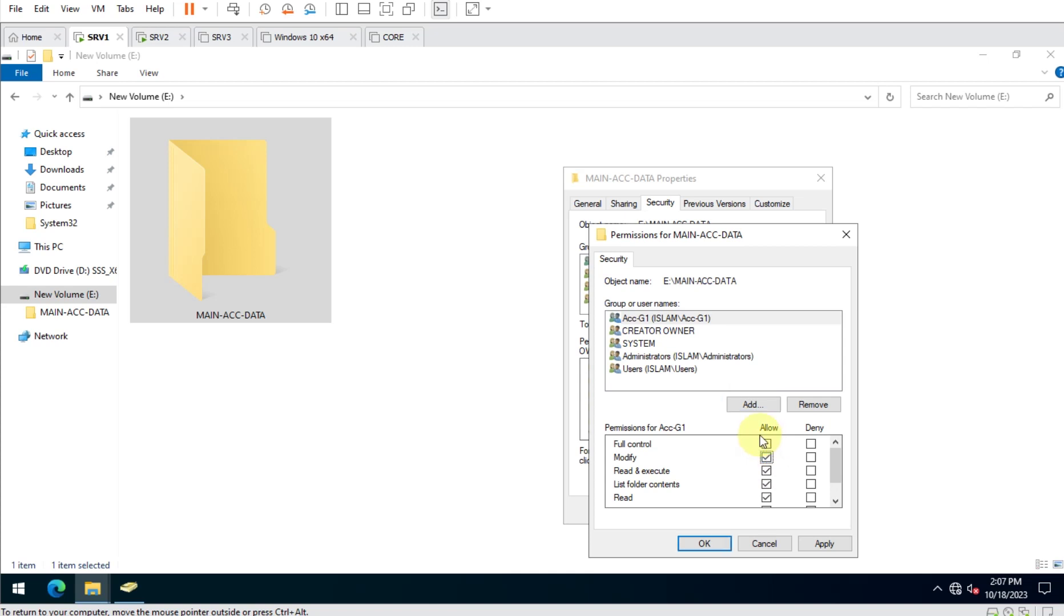
left_click(826, 547)
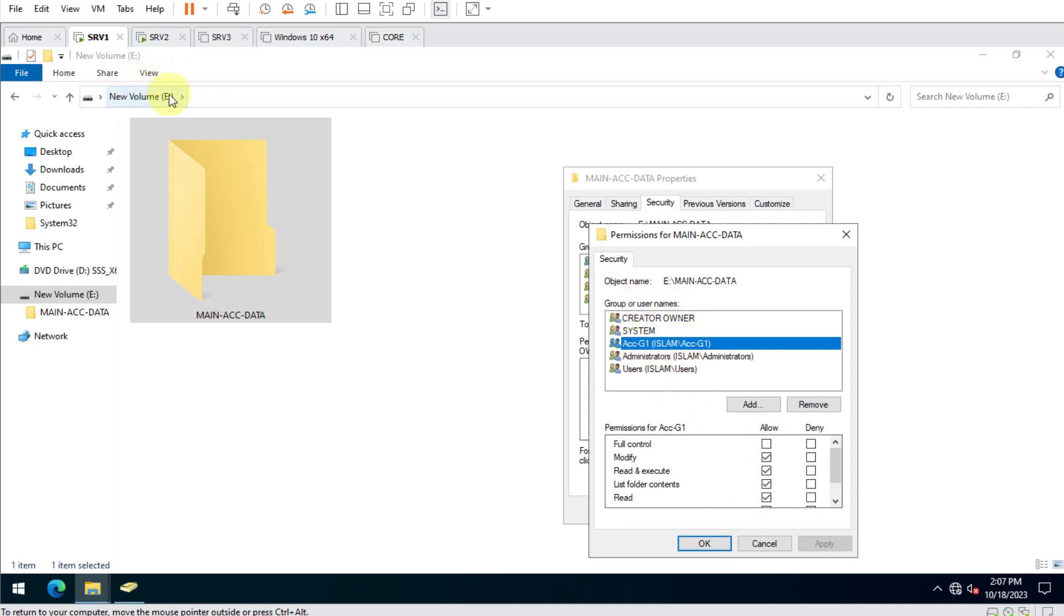
Review the Users group's rights, confirm, and bring up Advanced Security Settings.
left_click(646, 369)
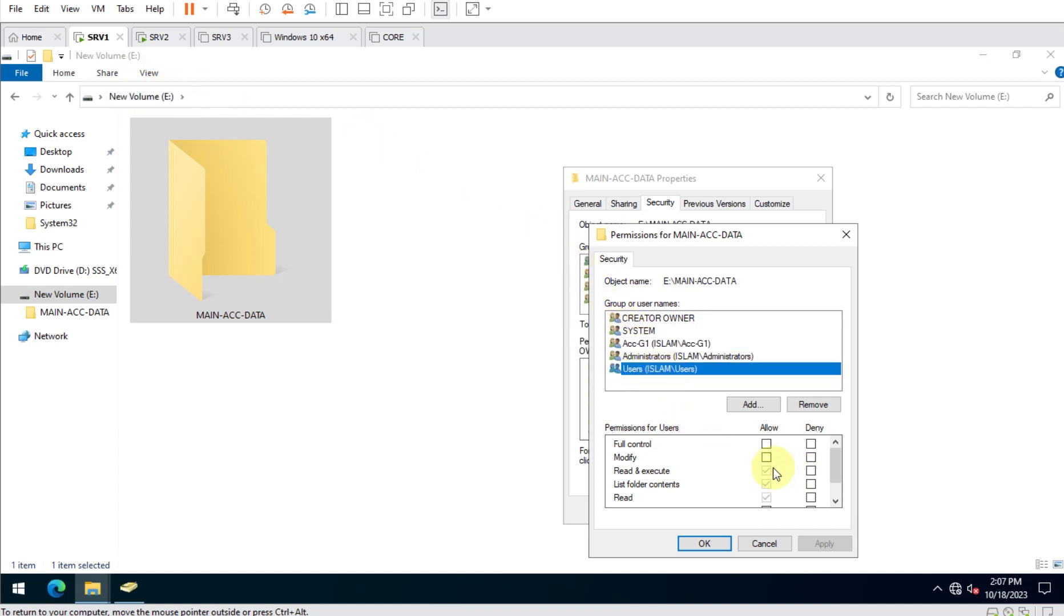
left_click(713, 549)
left_click(805, 457)
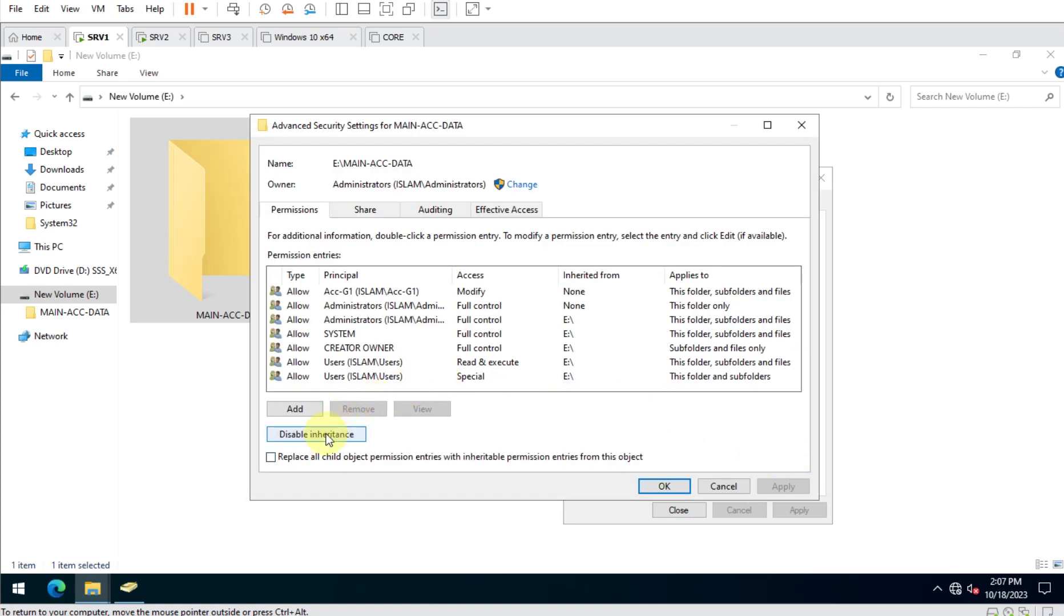
Disable inheritance keeping explicit copies, and remove both Users entries (Read & execute, Special).
left_click(326, 434)
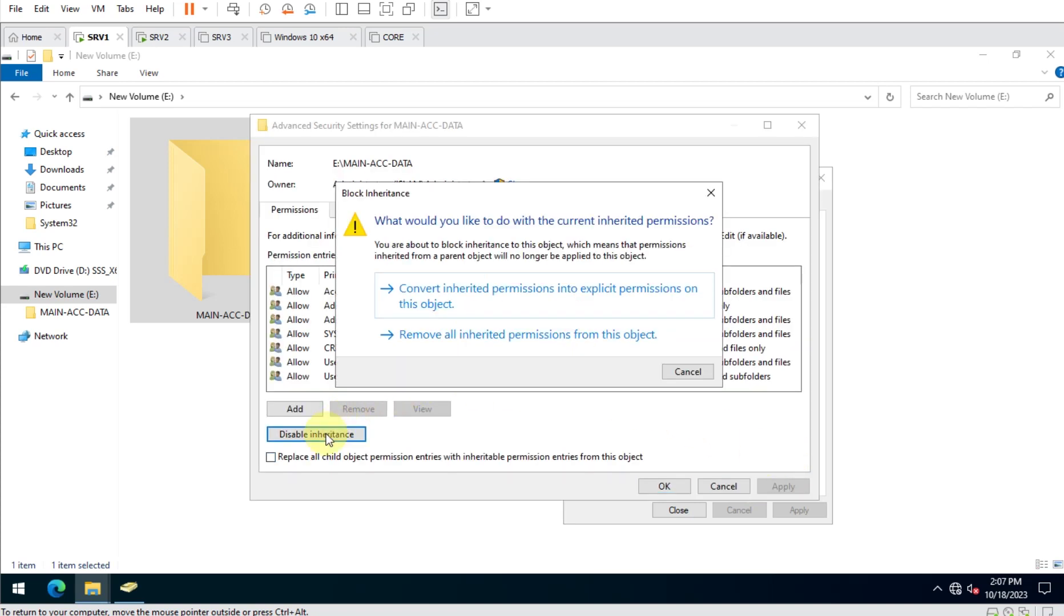
left_click(569, 294)
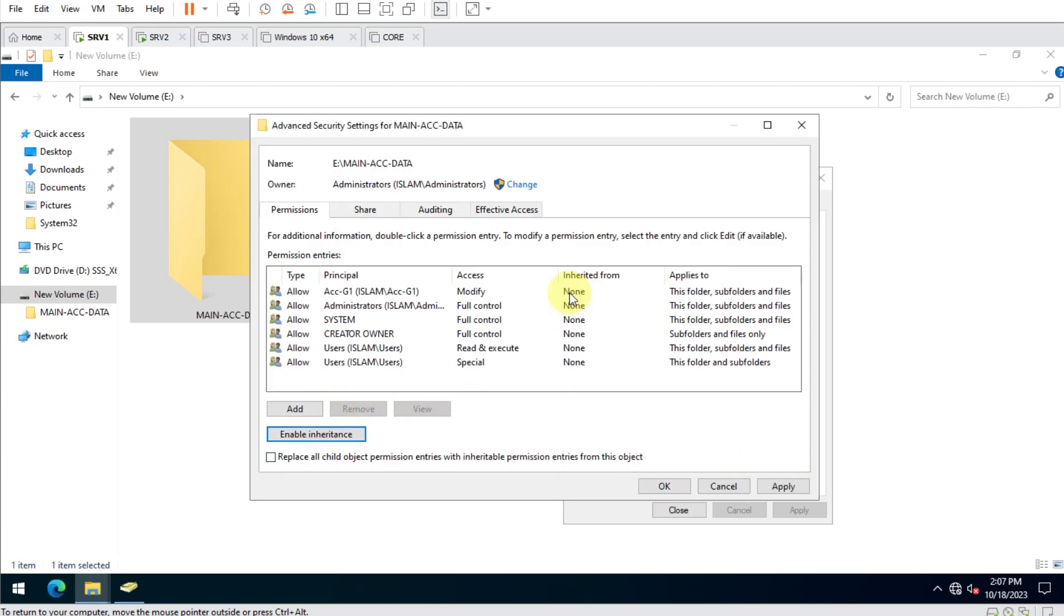
left_click(369, 350)
left_click(371, 408)
left_click(378, 353)
left_click(369, 408)
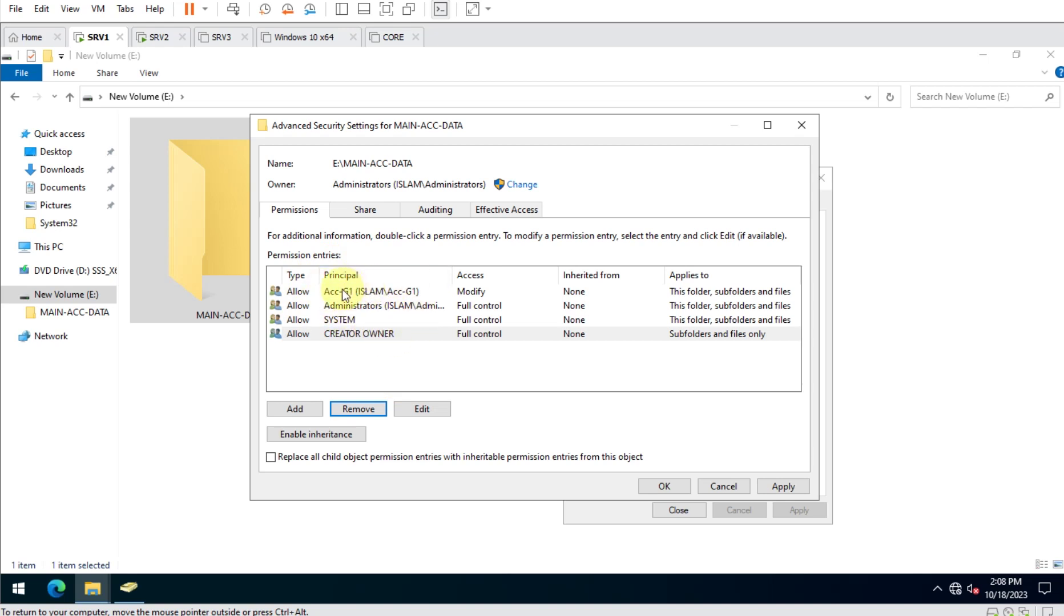
left_click(672, 486)
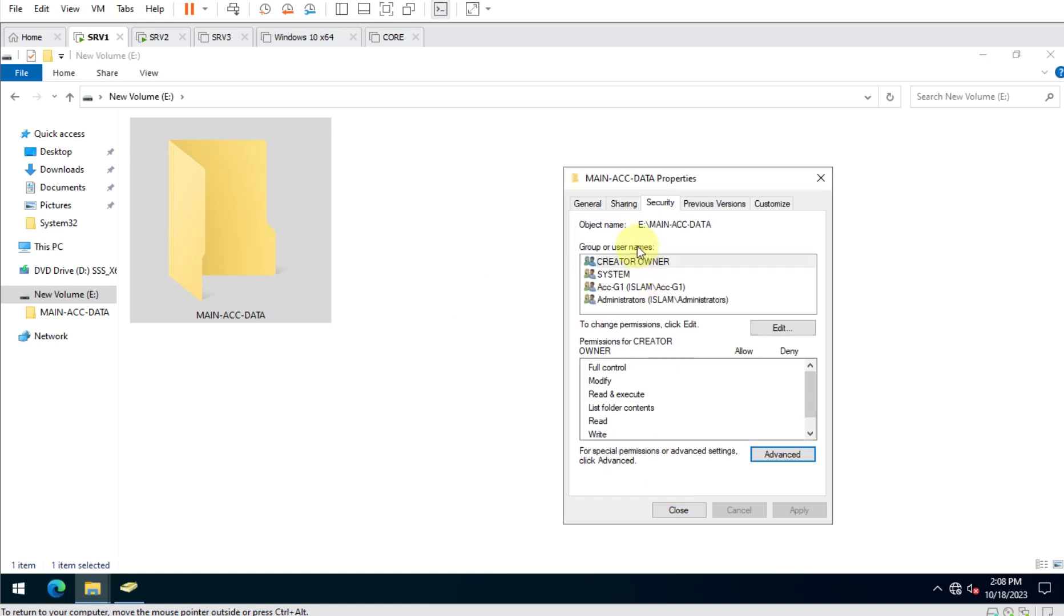
Review Acc-G1's rights and the sharing status, then close MAIN-ACC-DATA's properties.
left_click(617, 290)
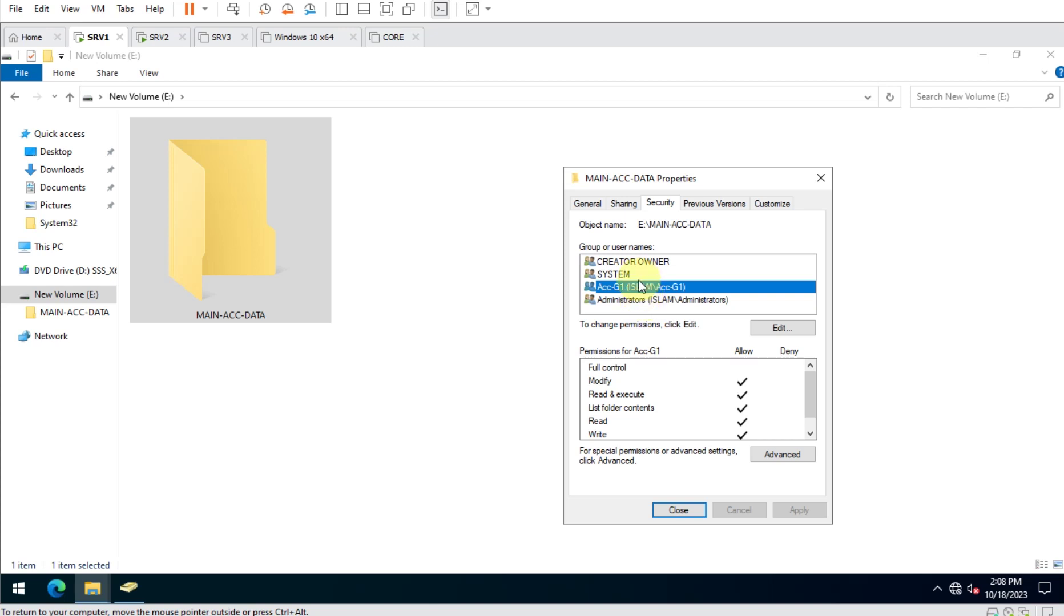
left_click(622, 205)
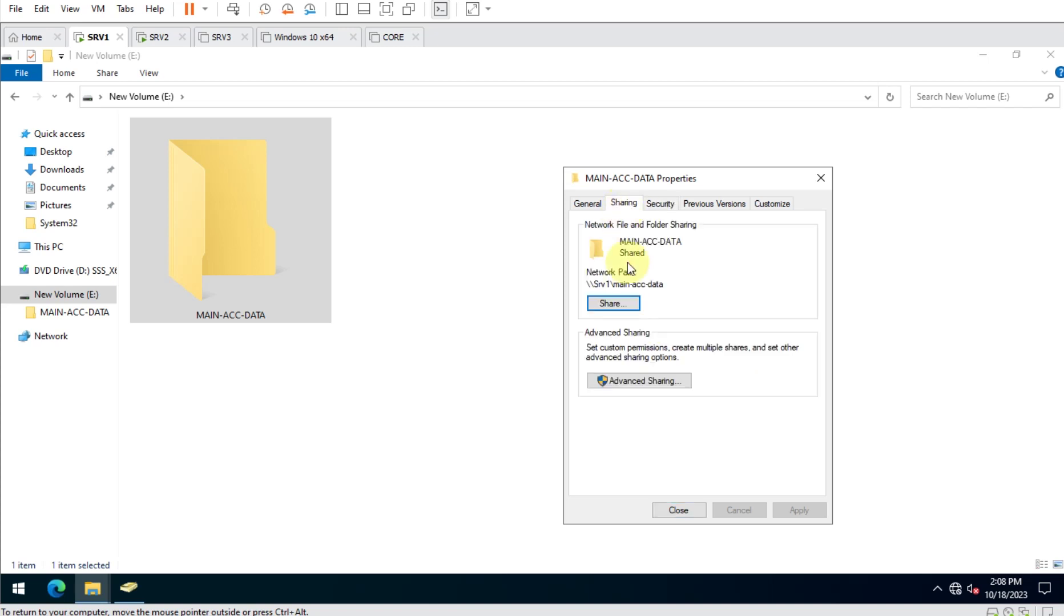
left_click(679, 510)
left_click(297, 399)
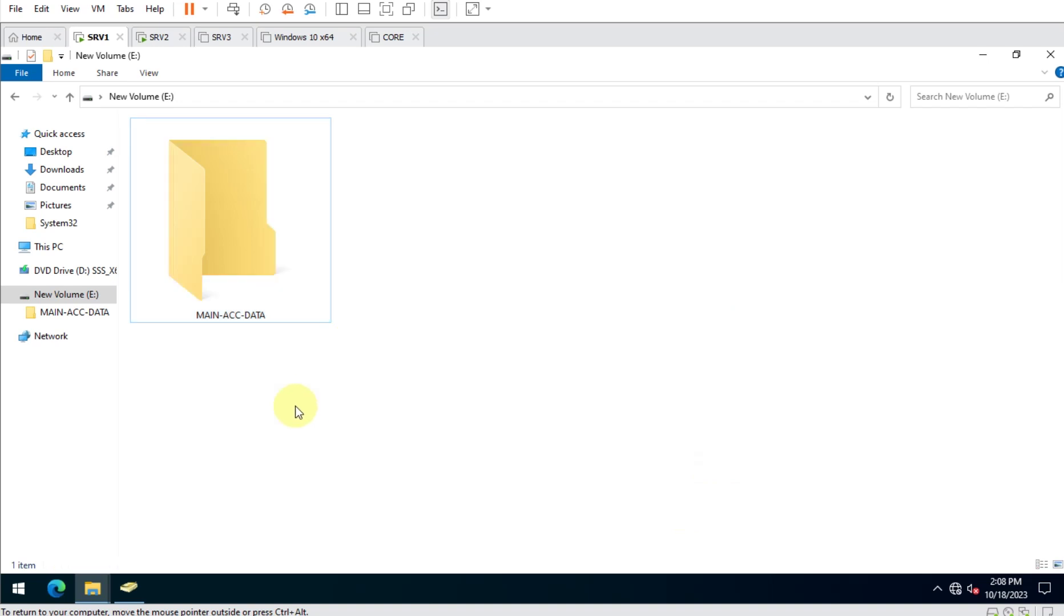
left_click(210, 268)
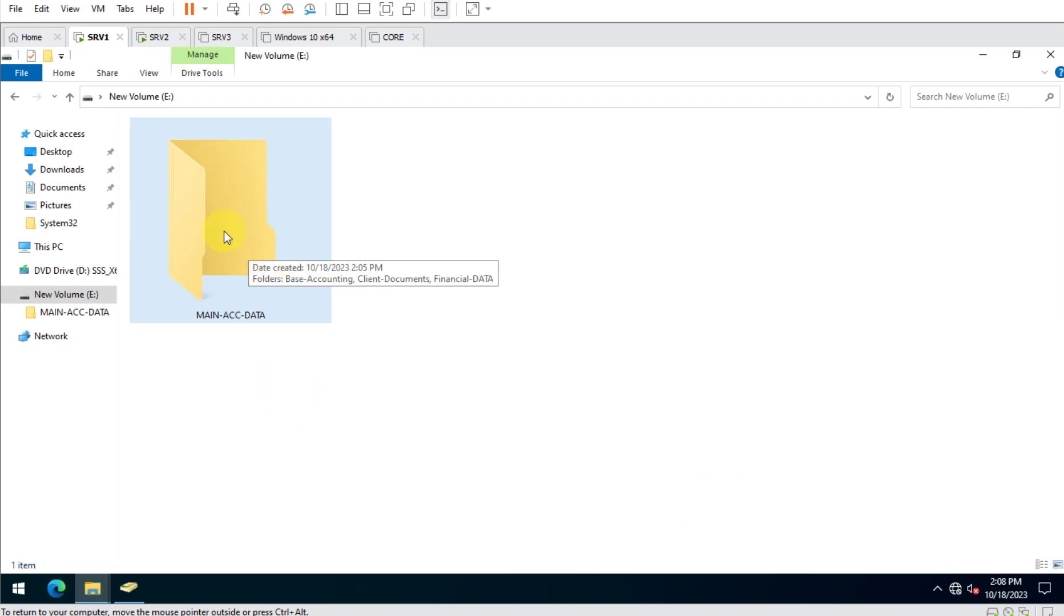
Launch Server Manager from the Start menu to show its Dashboard.
left_click(24, 596)
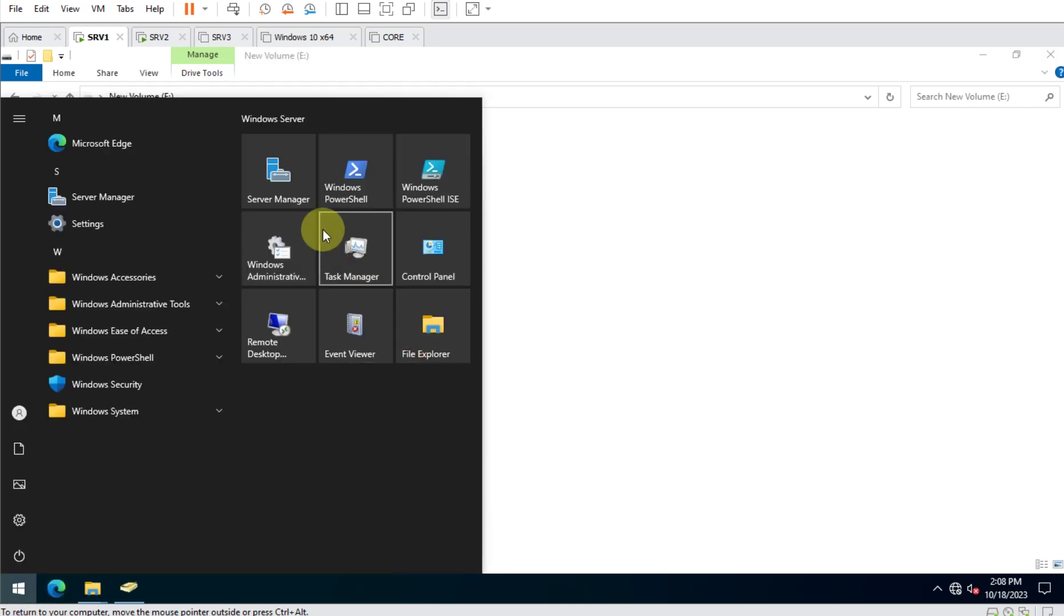
left_click(286, 179)
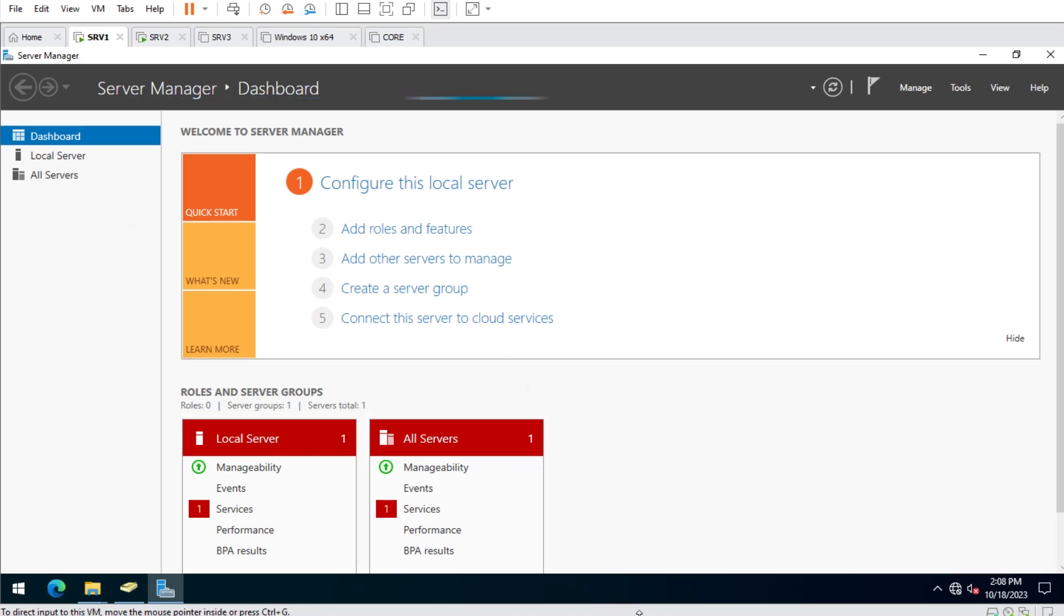
right_click(642, 591)
Close Excel without saving and select MAIN-ACC-DATA under File and Storage Services > Shares.
left_click(625, 598)
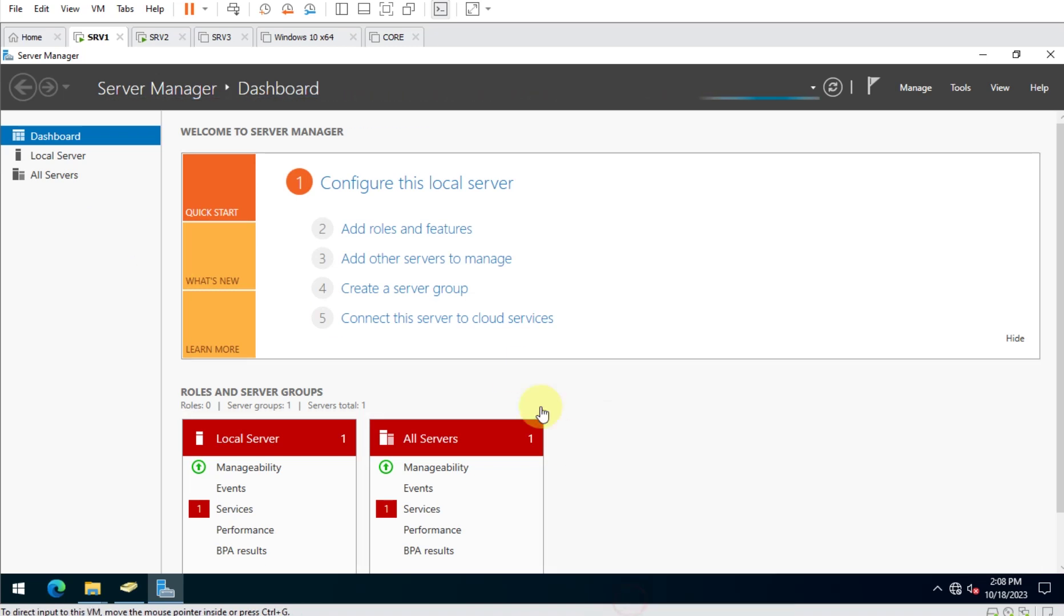
left_click(616, 336)
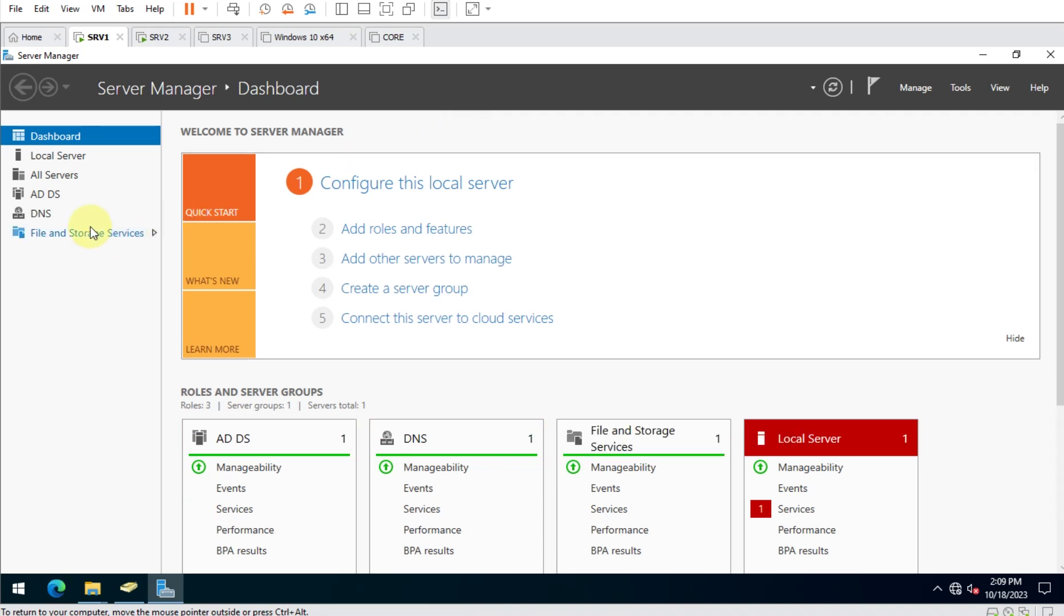
left_click(88, 239)
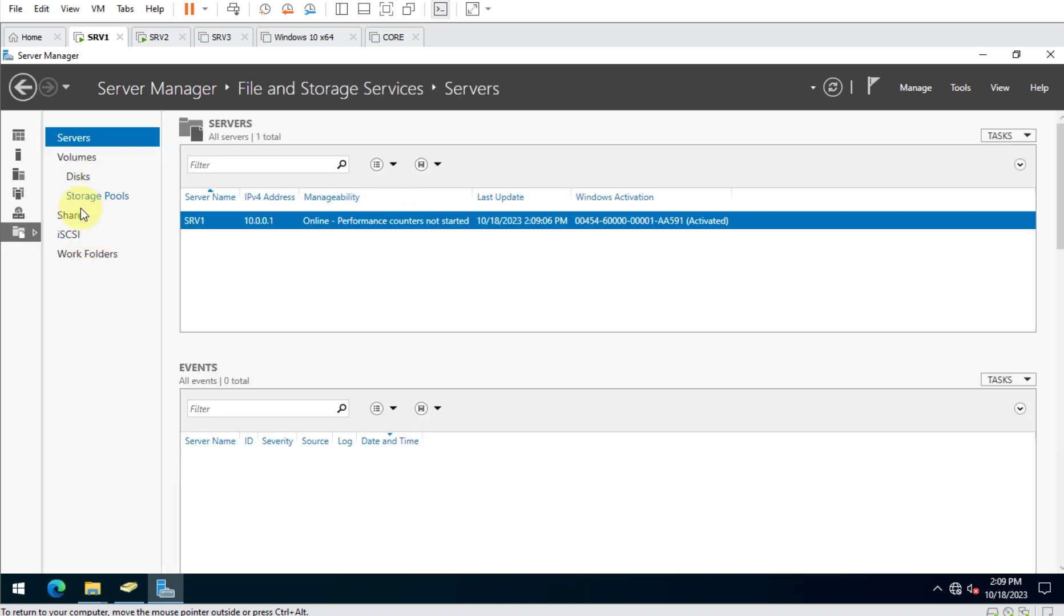
left_click(77, 215)
left_click(260, 237)
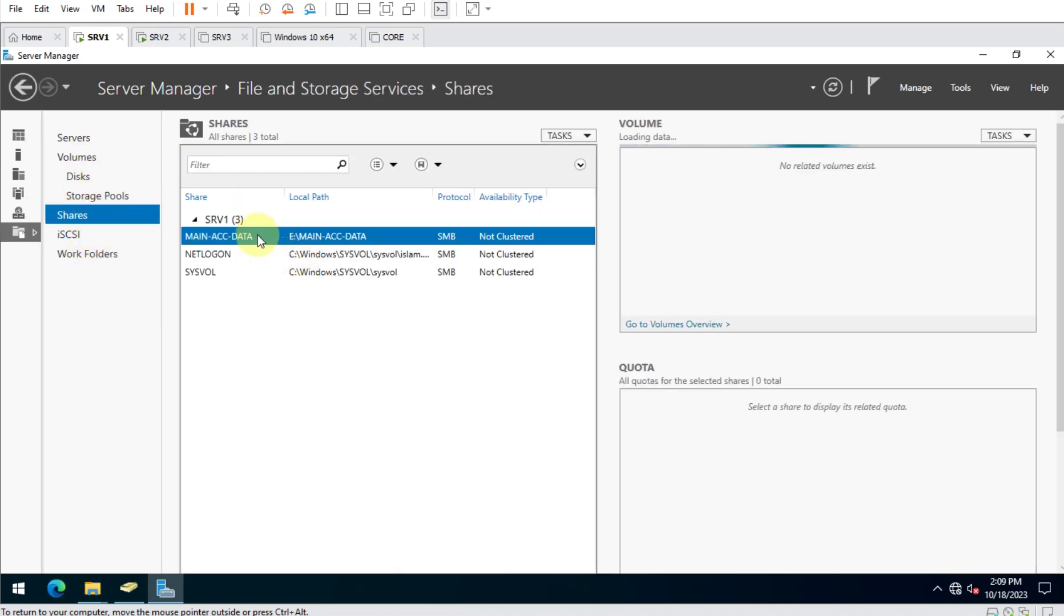
Enable access-based enumeration in the MAIN-ACC-DATA share's settings and apply it.
right_click(276, 232)
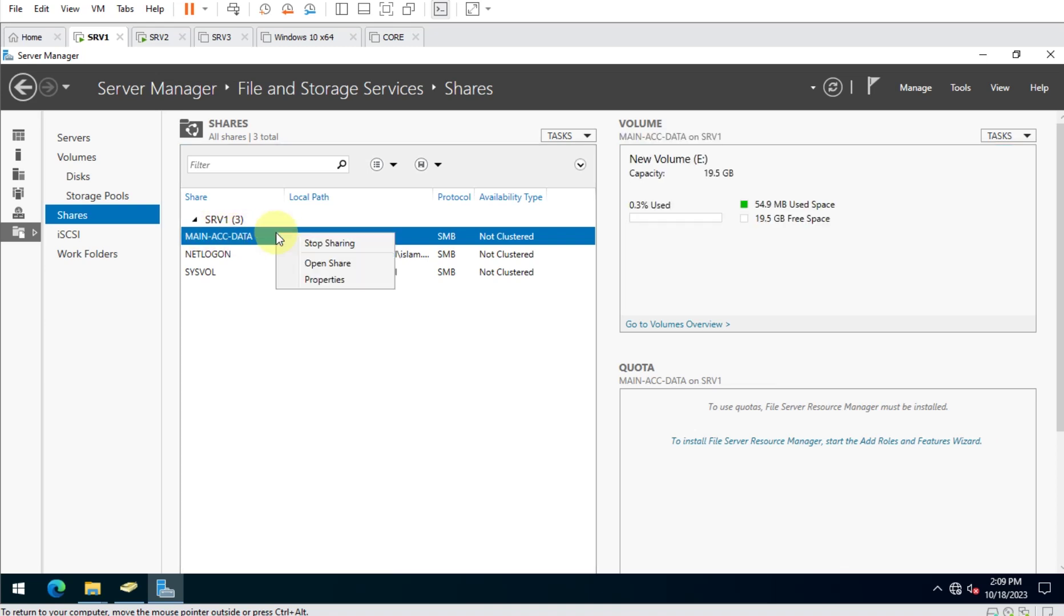
left_click(322, 281)
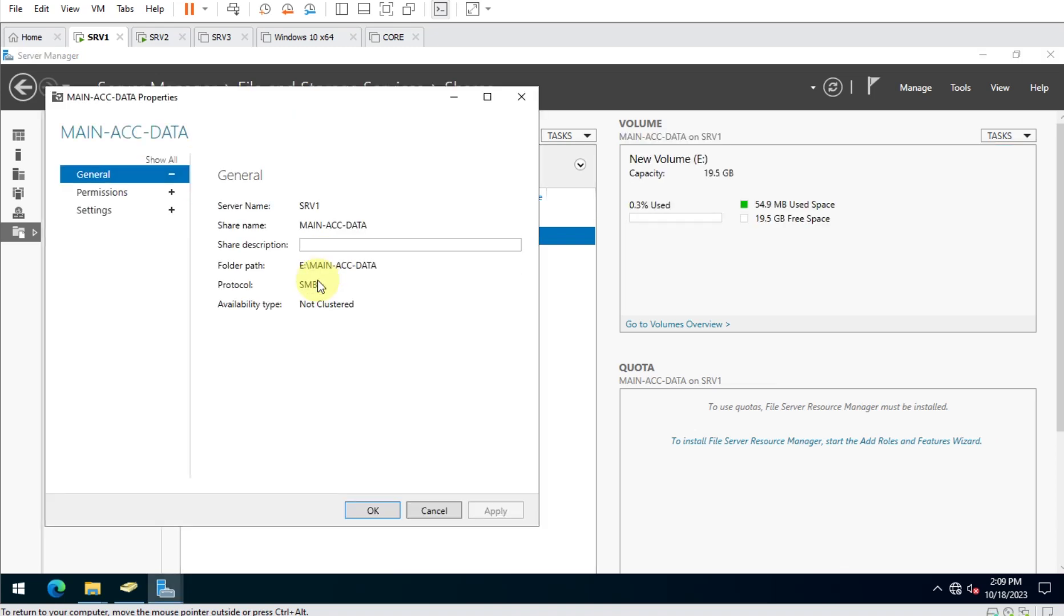
left_click(105, 210)
left_click(278, 203)
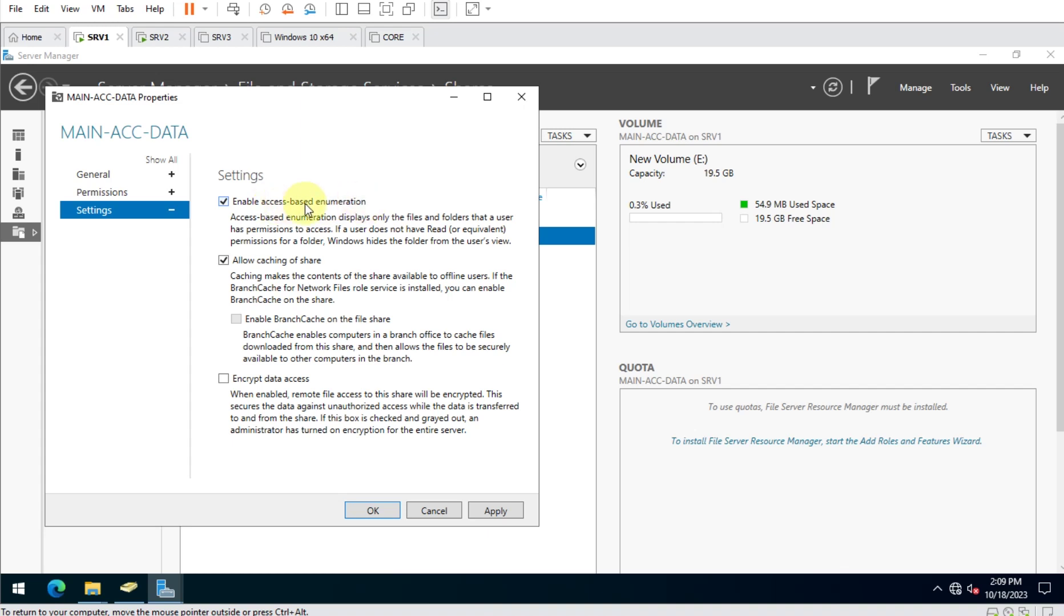
left_click(494, 512)
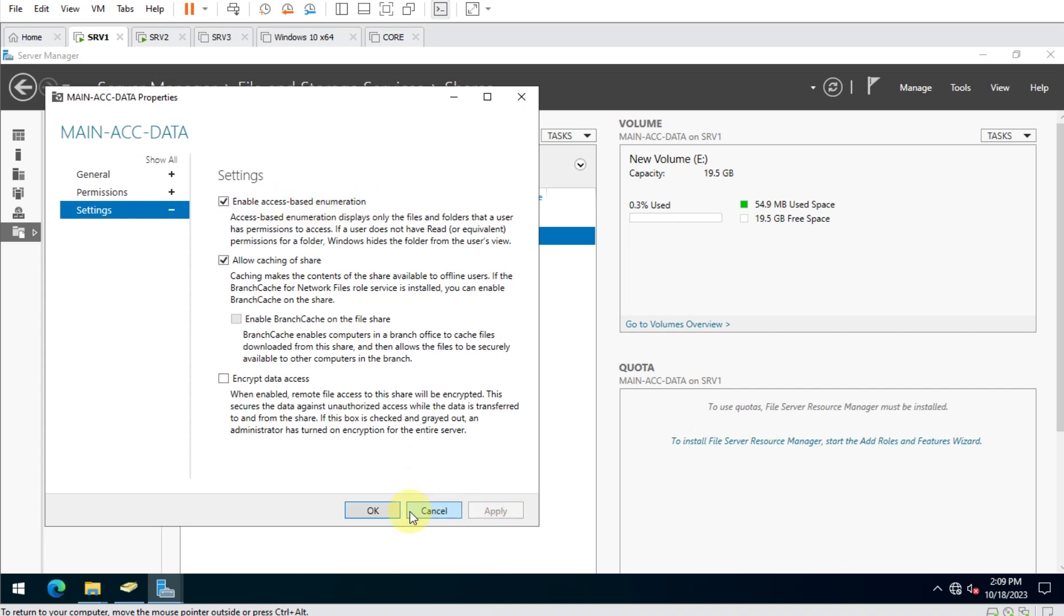
left_click(373, 511)
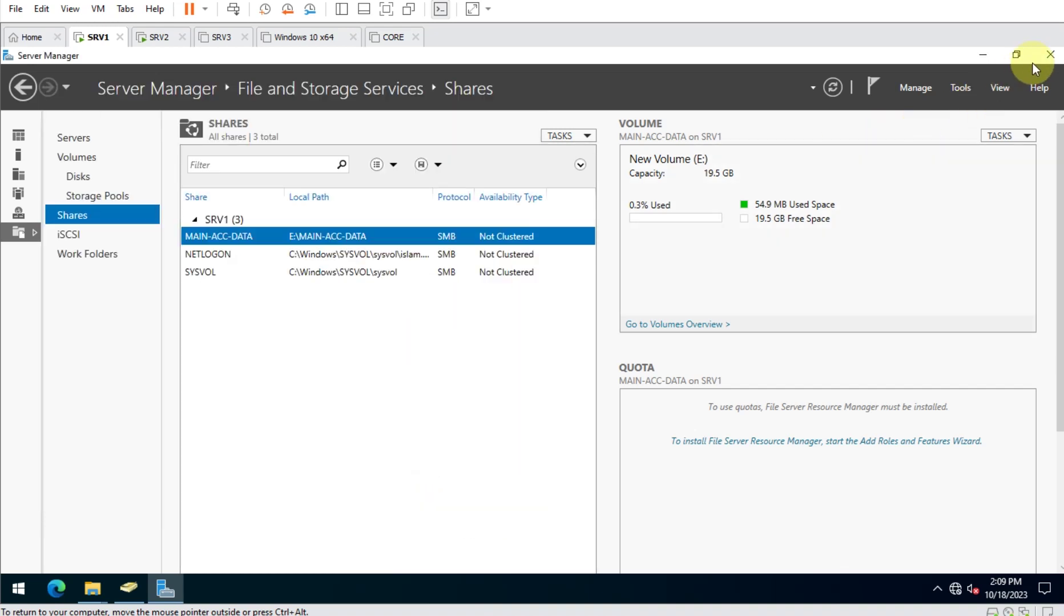
Close Server Manager and open MAIN-ACC-DATA to view Base-Accounting, Client-Documents and Financial-DATA.
left_click(1051, 57)
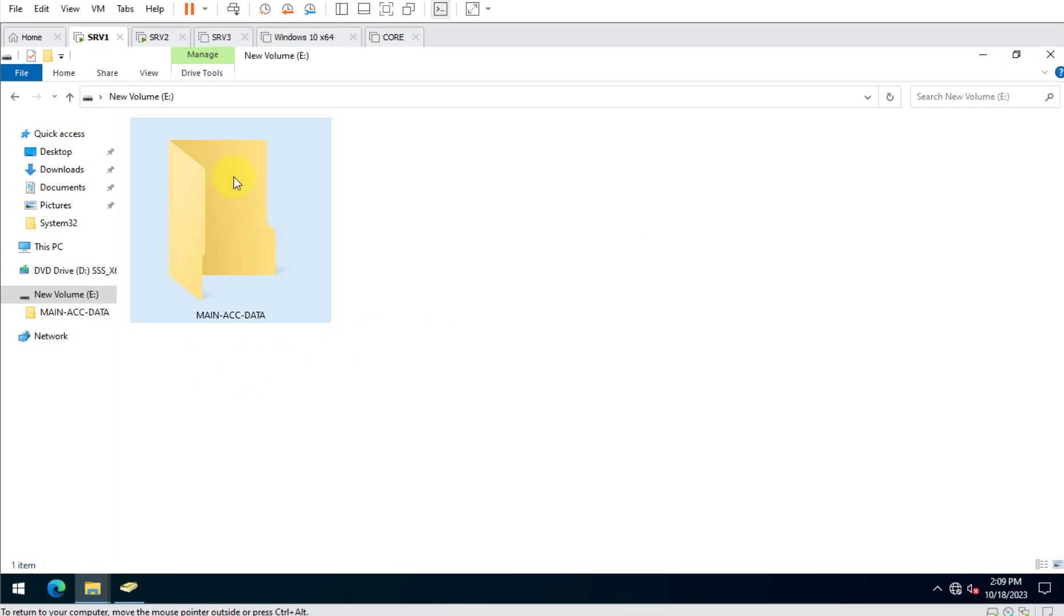
double_click(227, 220)
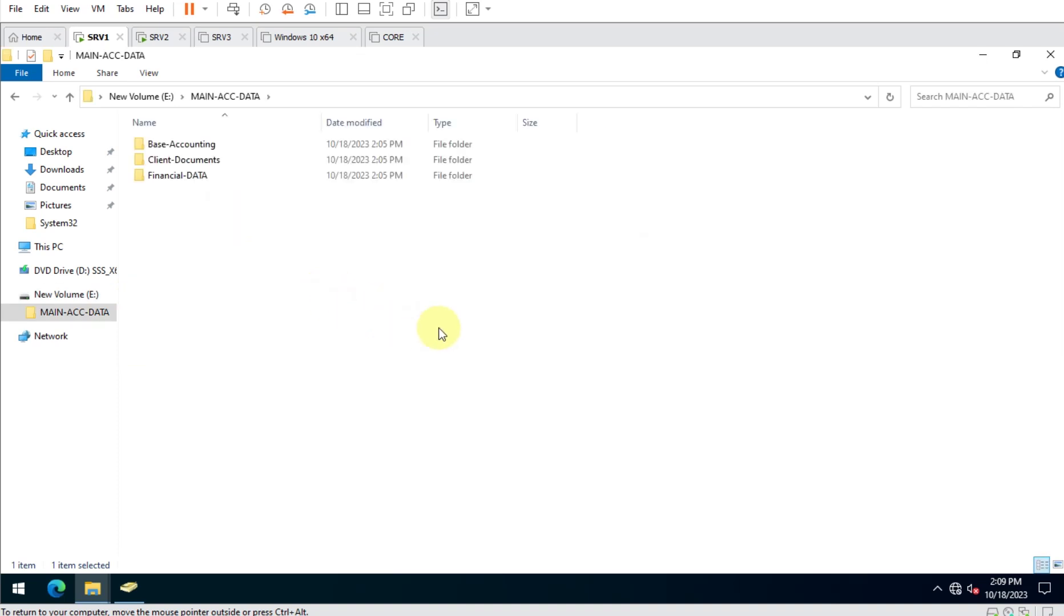
scroll(440, 332, "up", 3, "ctrl")
scroll(440, 332, "up", 1, "ctrl")
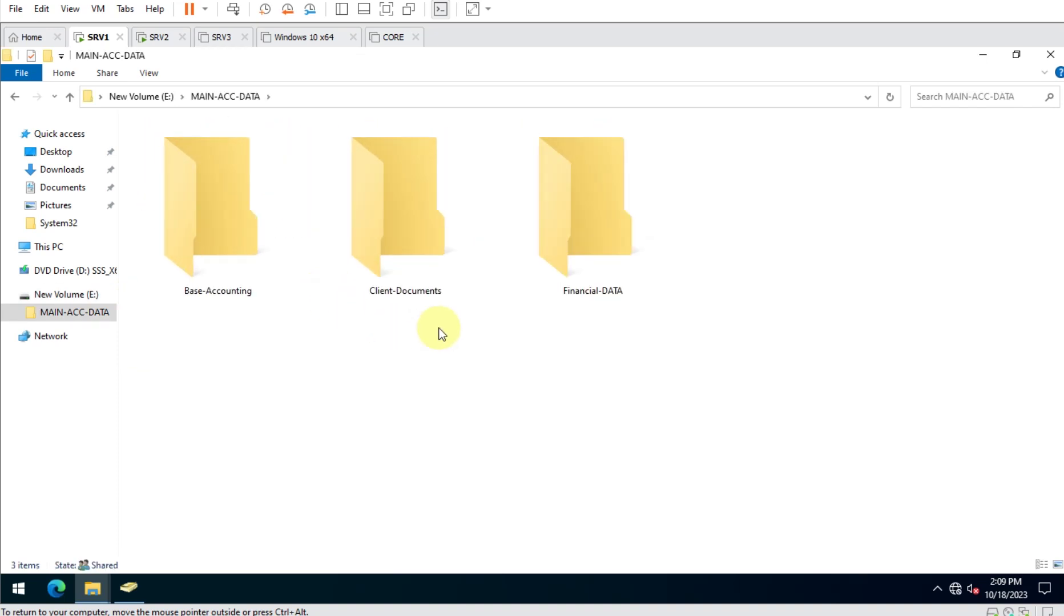
key("alt+Tab")
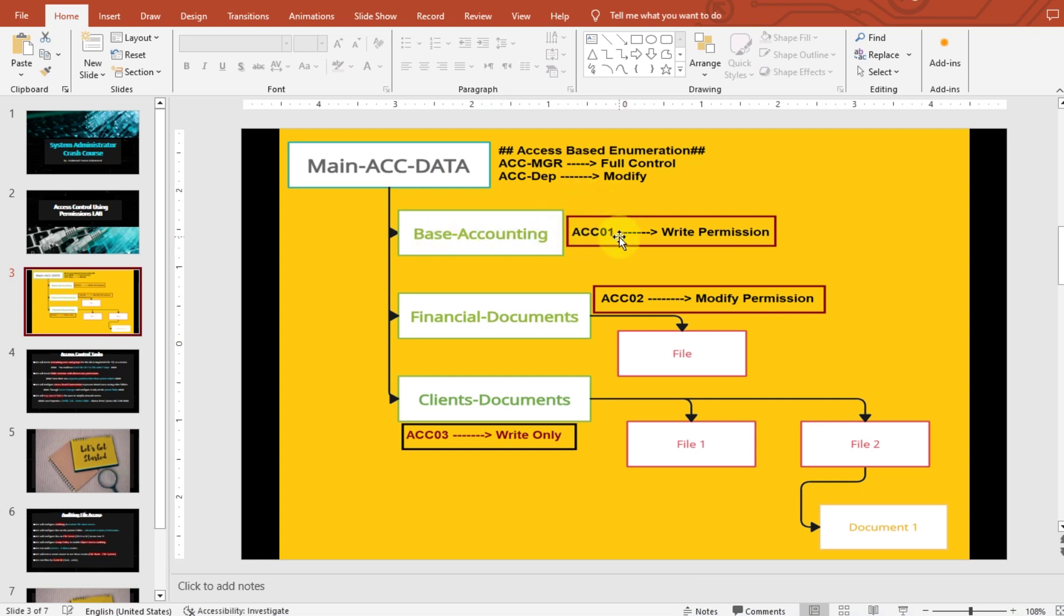
key("alt+Tab")
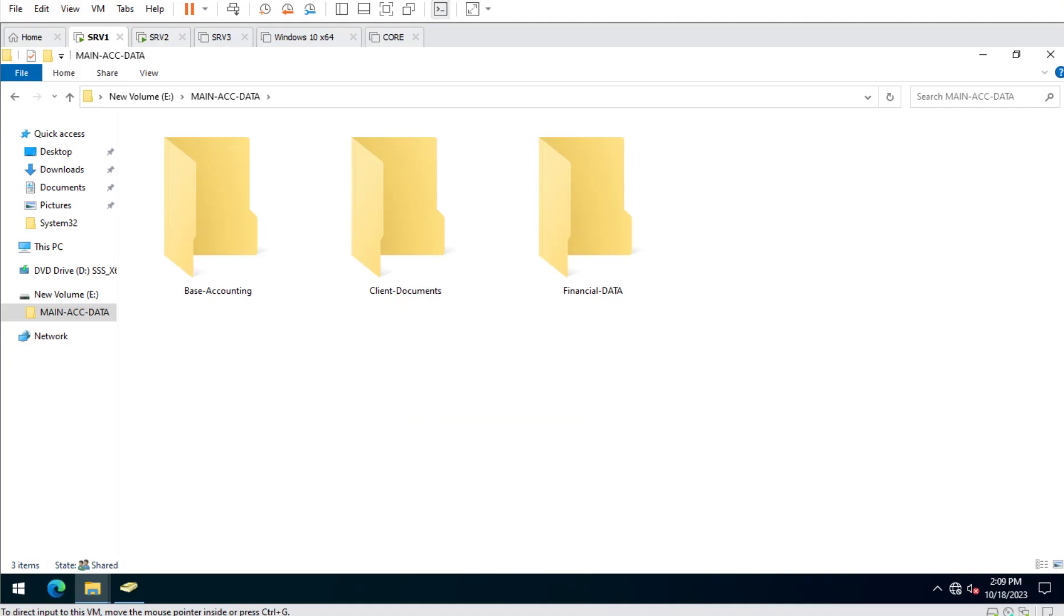
right_click(207, 217)
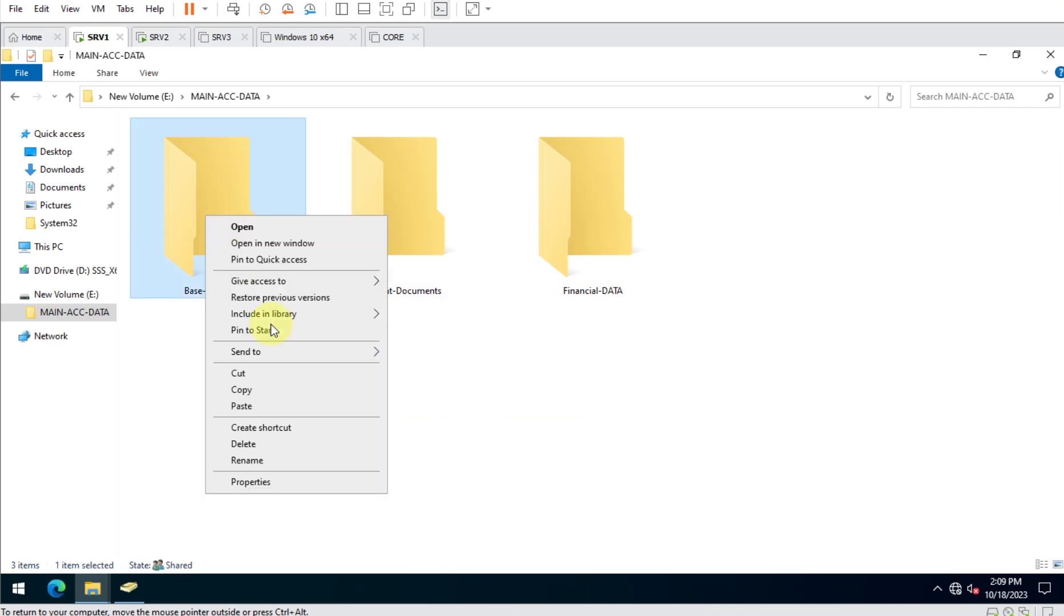
Disable inheritance on Base-Accounting, converting inherited permissions into explicit entries.
left_click(298, 479)
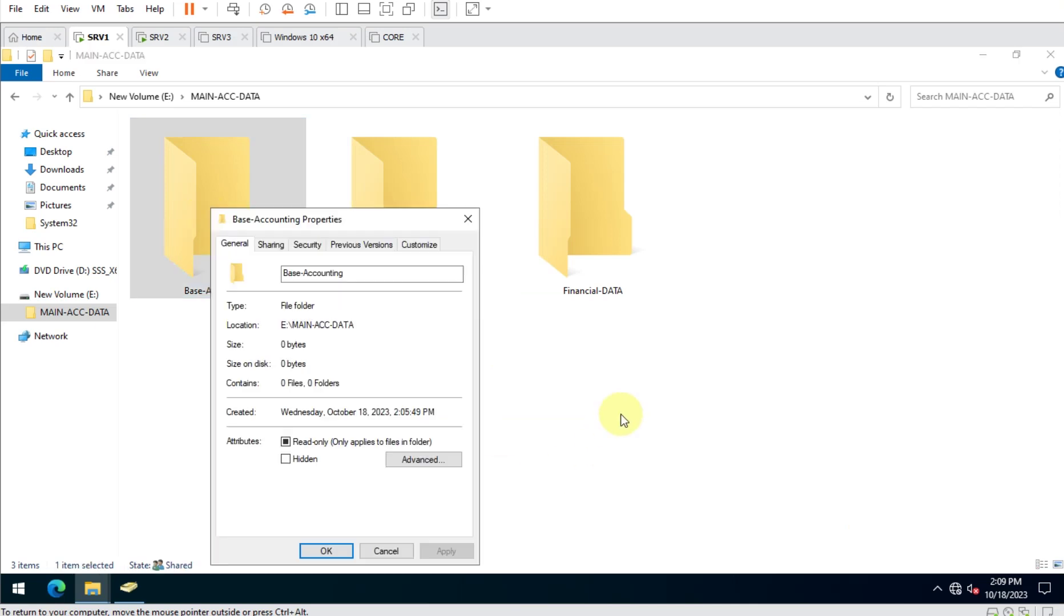
left_click(314, 245)
left_click_drag(589, 162, 619, 138)
left_click(689, 418)
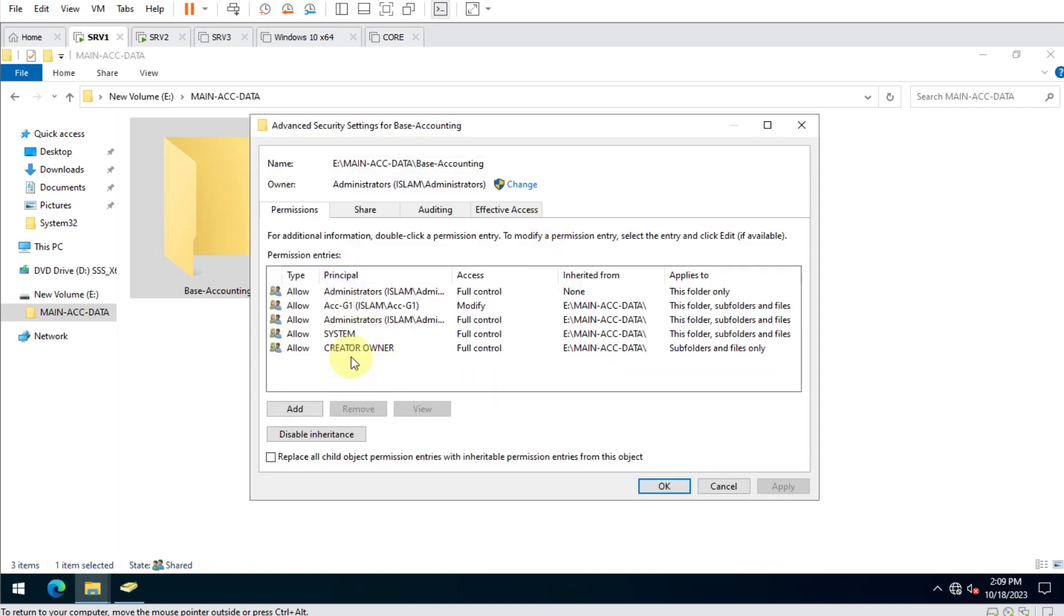
left_click(324, 440)
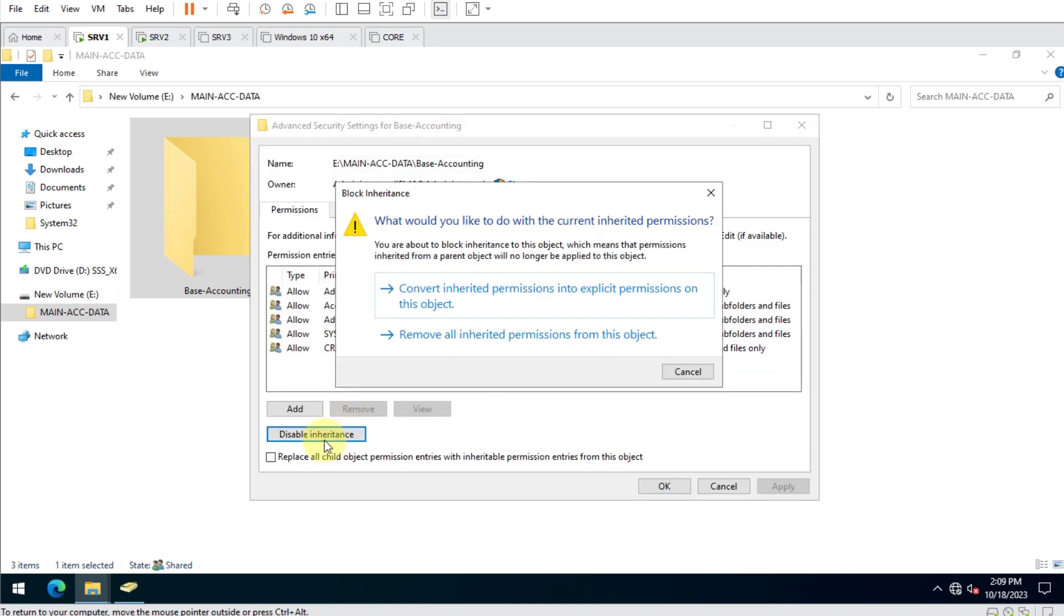
left_click(484, 288)
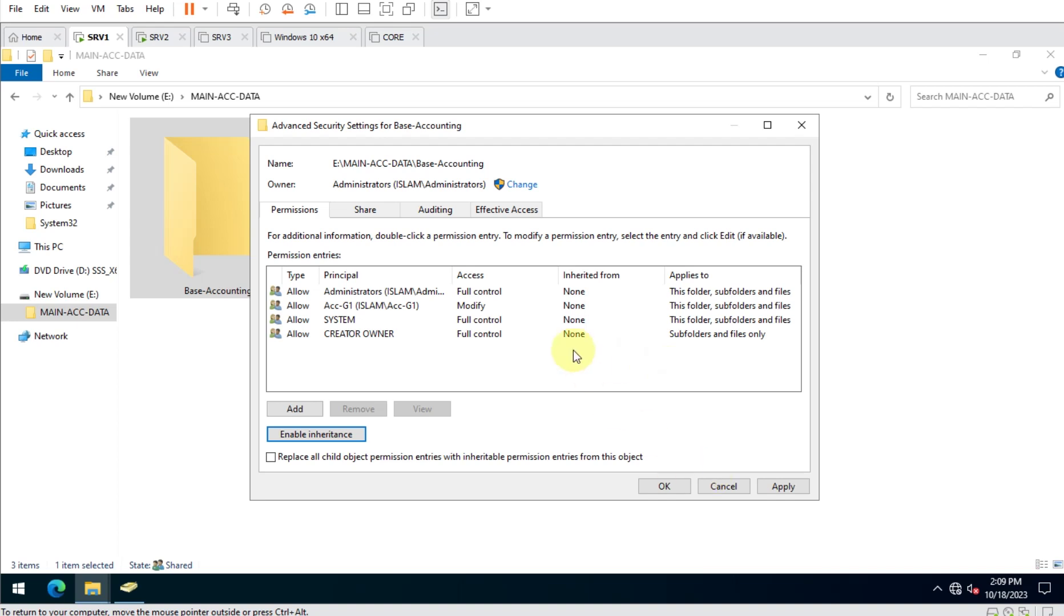
left_click(663, 485)
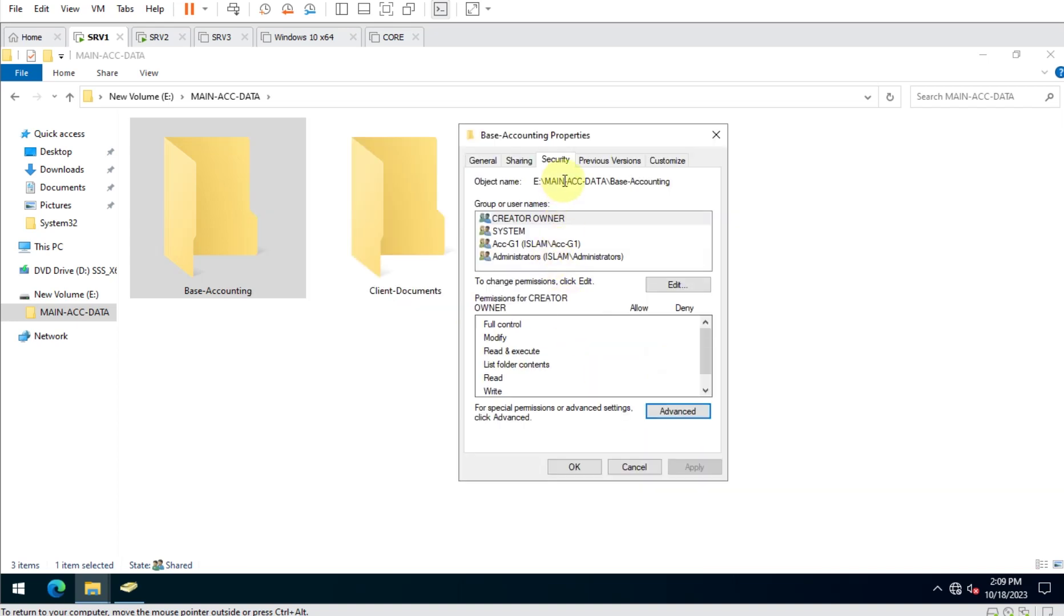
Remove Acc-G1 from Base-Accounting's security permissions.
left_click(691, 289)
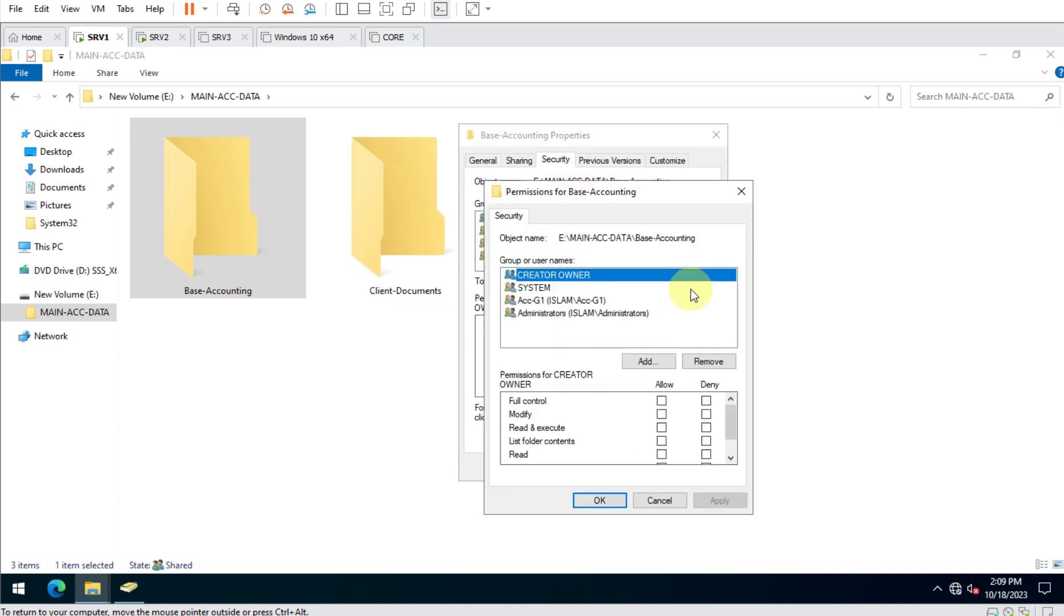
left_click(575, 301)
left_click(708, 361)
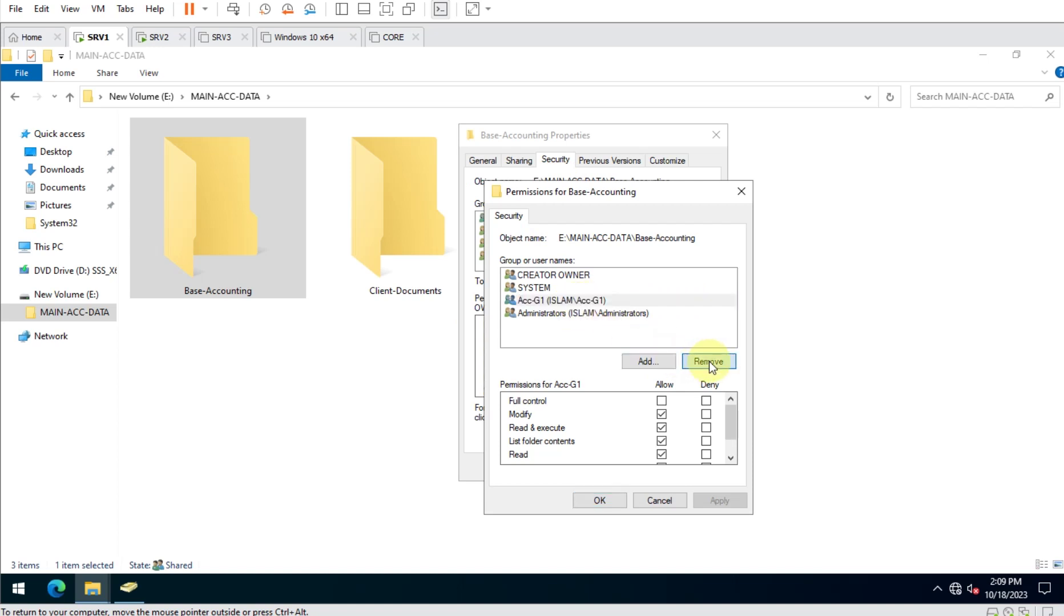
Add ACC01 to Base-Accounting with Read and Write allowed, and apply.
left_click(654, 363)
type("accf01")
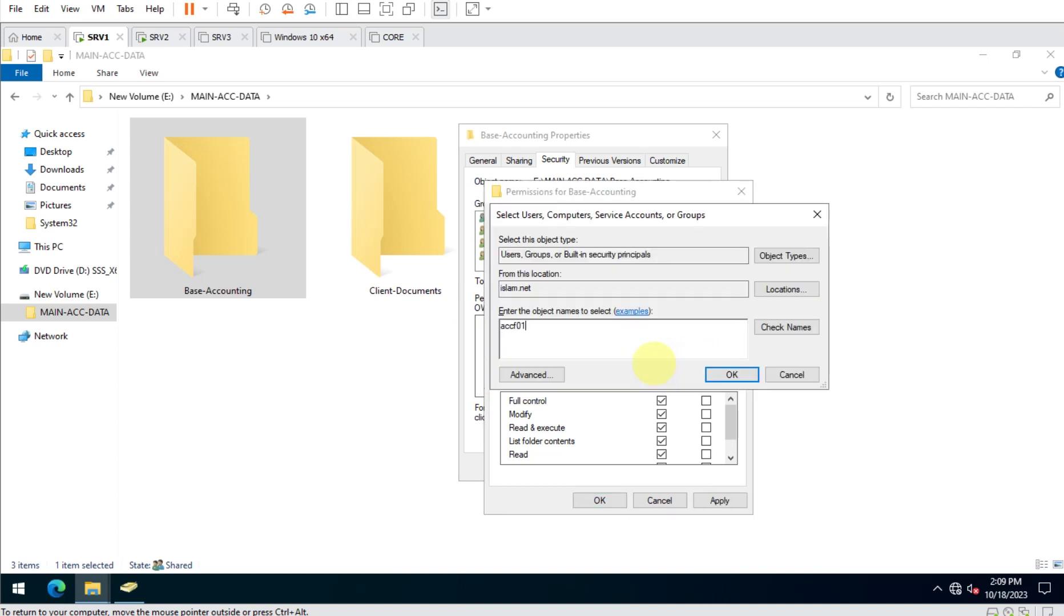
key("Return")
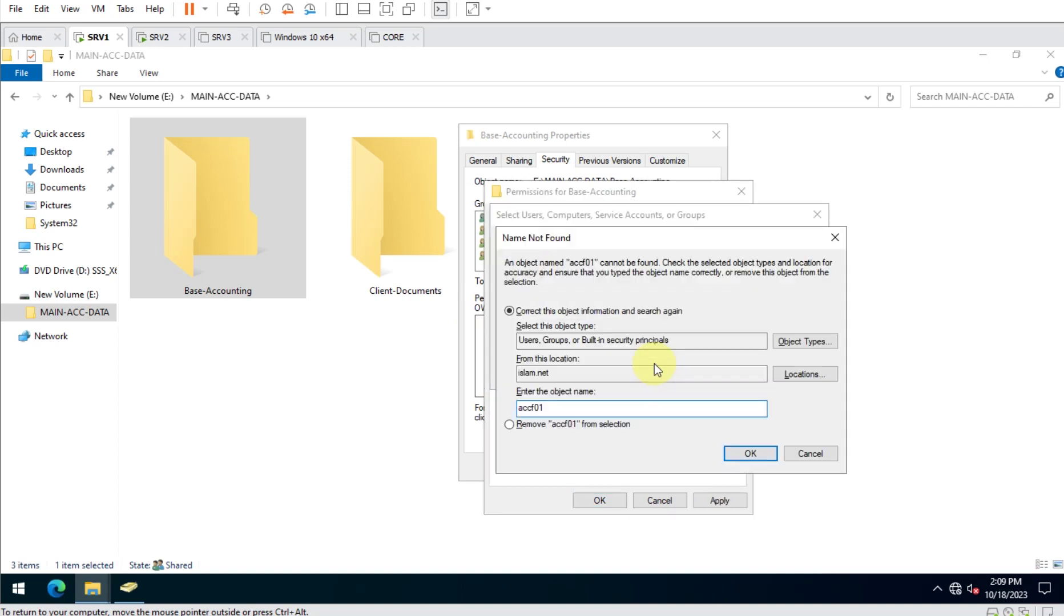
key("ctrl+a")
type("acc0")
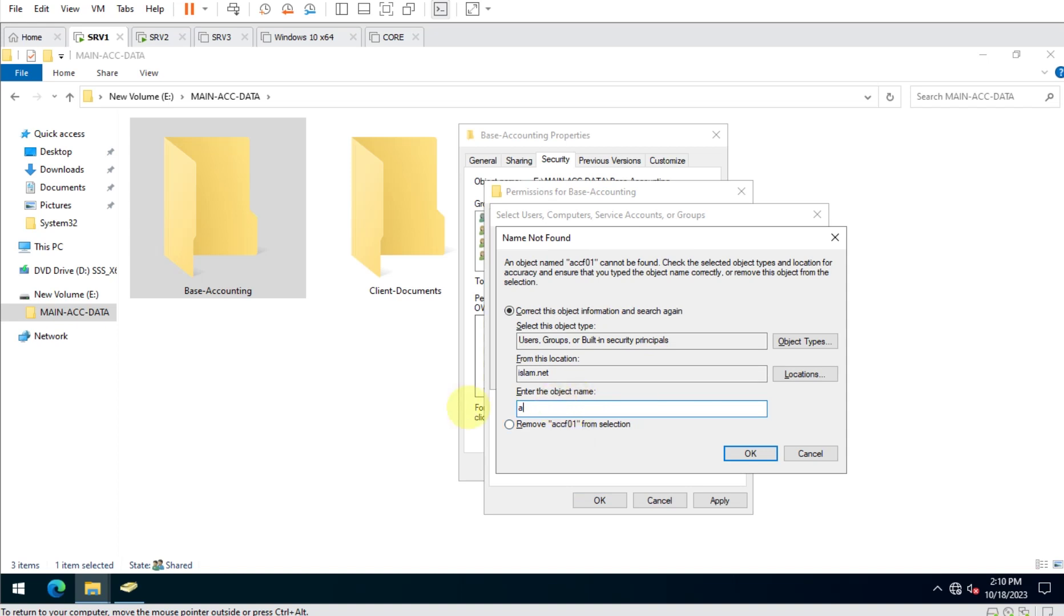
type("1")
key("Return")
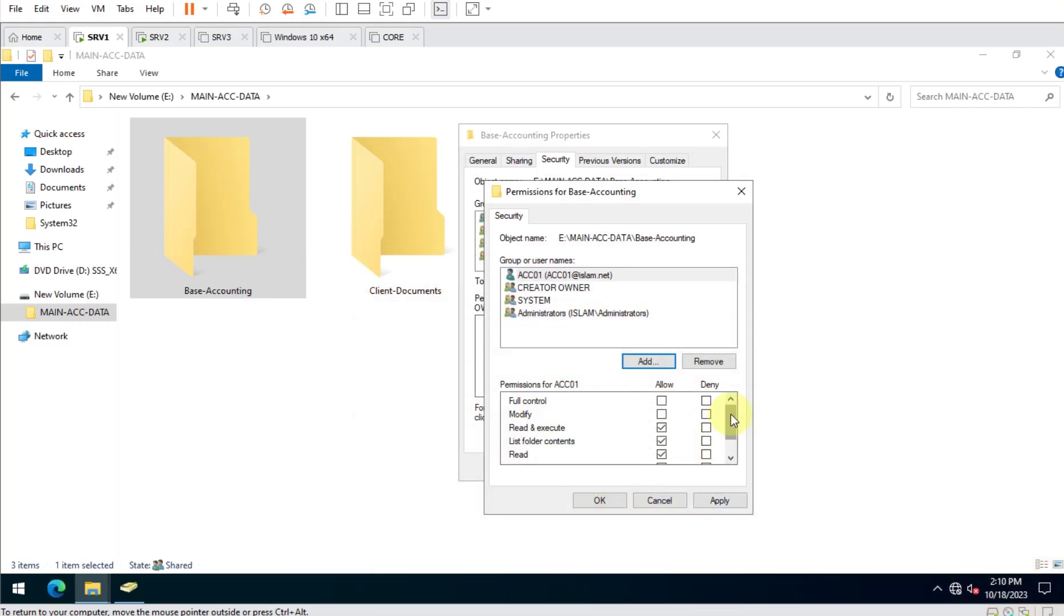
left_click_drag(732, 420, 733, 434)
left_click(661, 443)
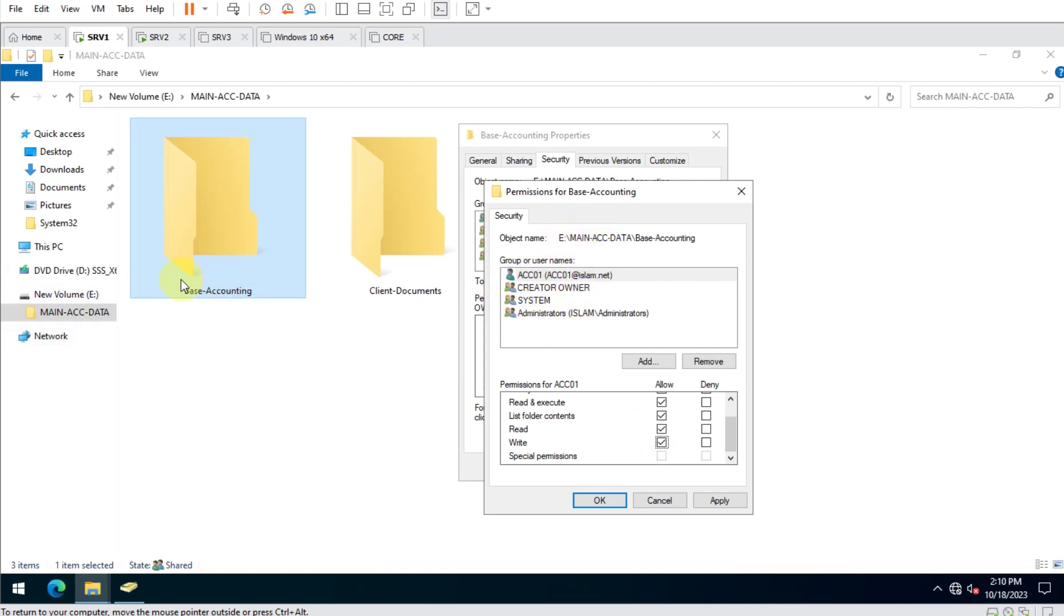
left_click_drag(560, 199, 771, 185)
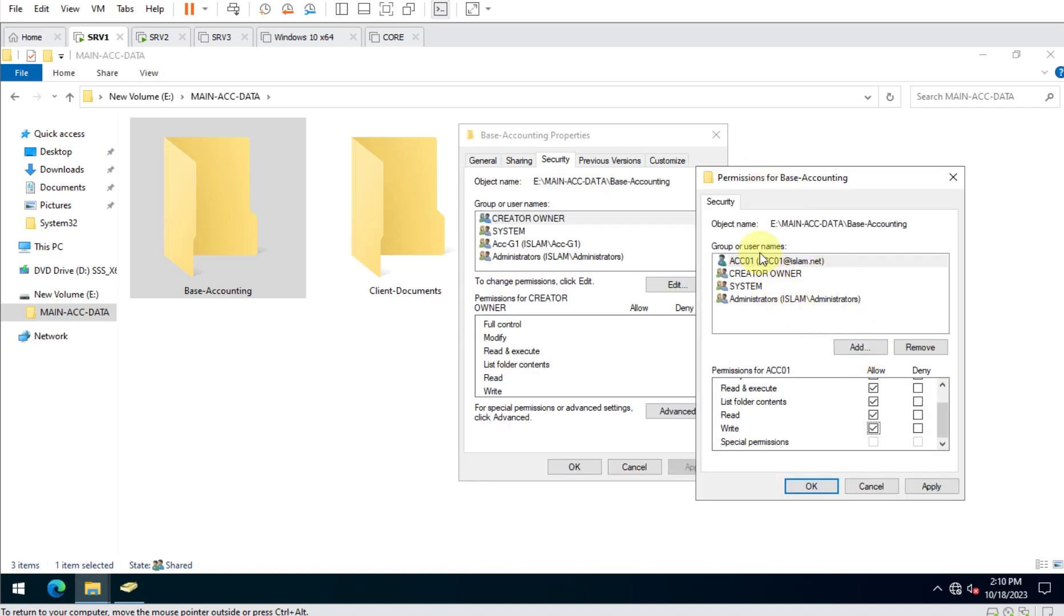
left_click(936, 487)
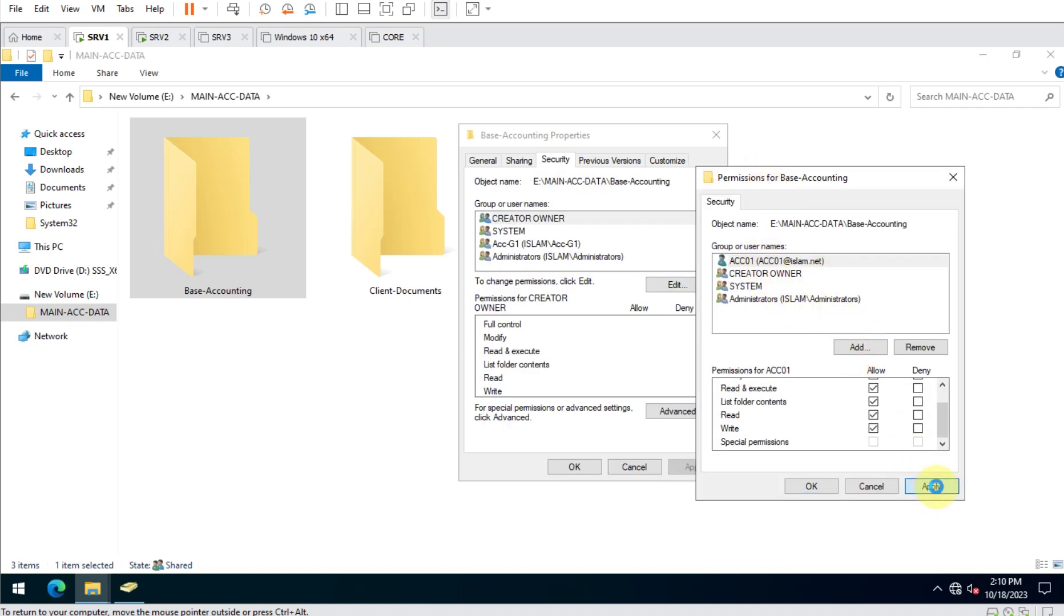
Add ACC-MGR to Base-Accounting's permissions with Modify and Full control, and apply.
left_click(854, 348)
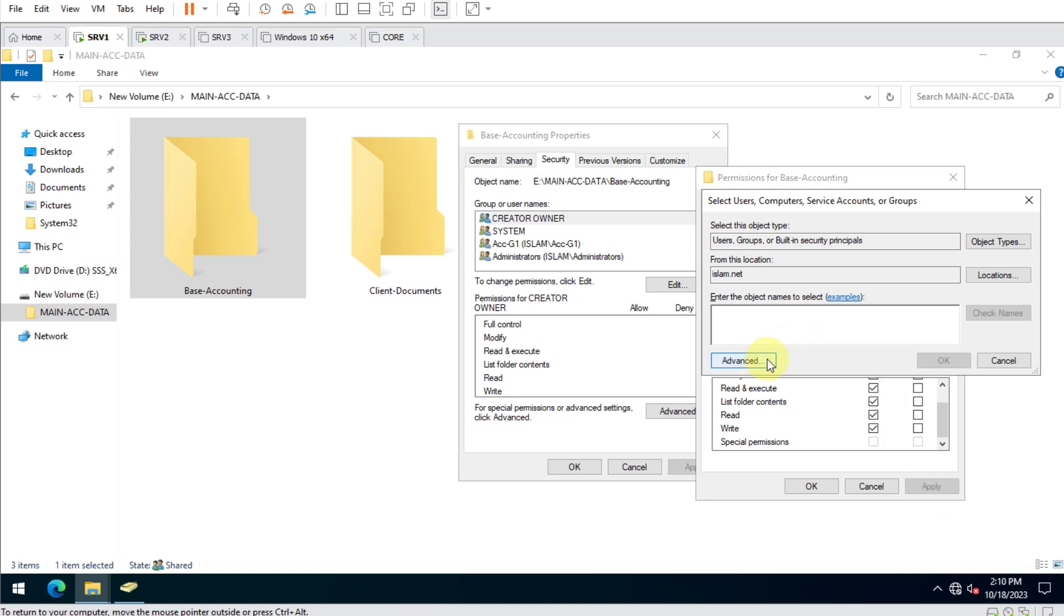
type("ACC-")
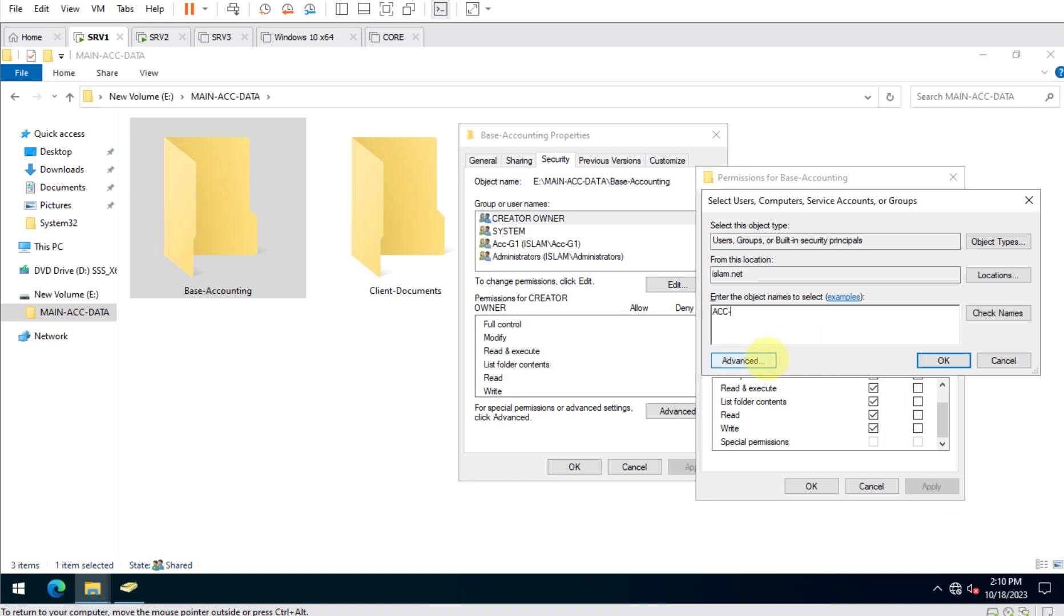
type("MGR")
key("Return")
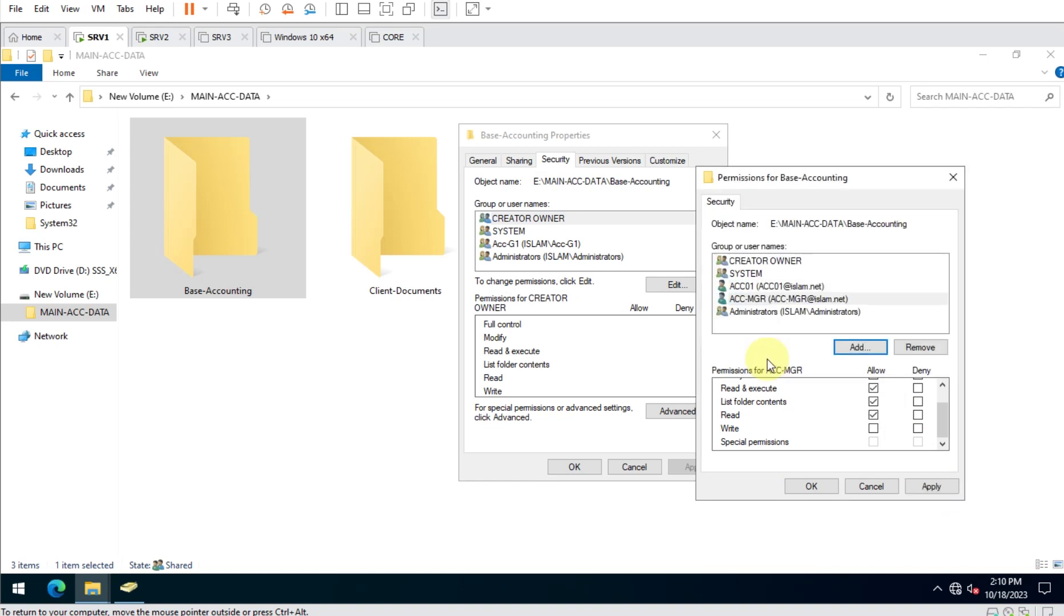
scroll(890, 437, "up", 1)
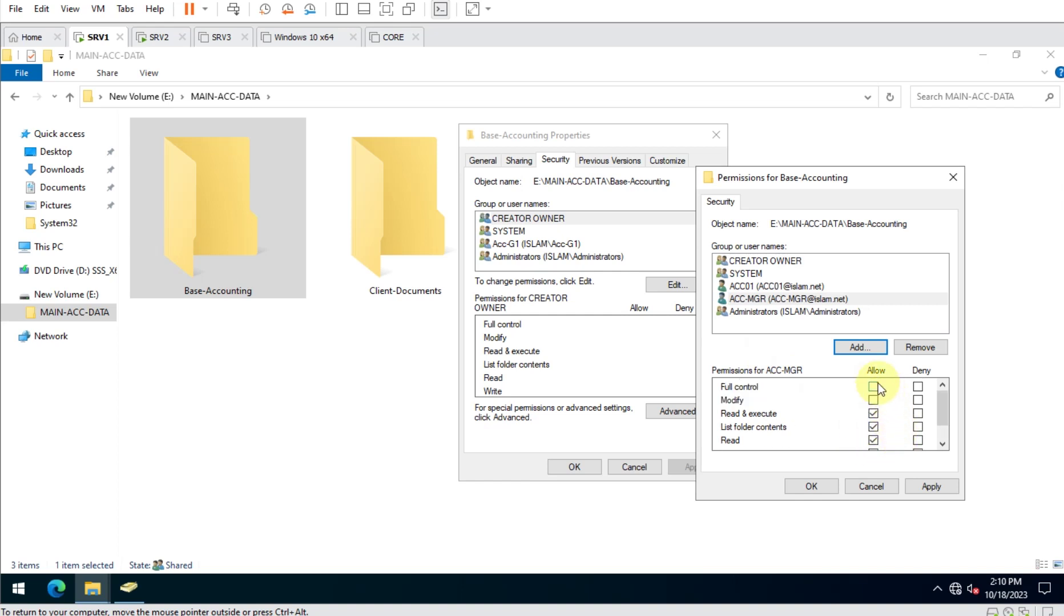
left_click(873, 400)
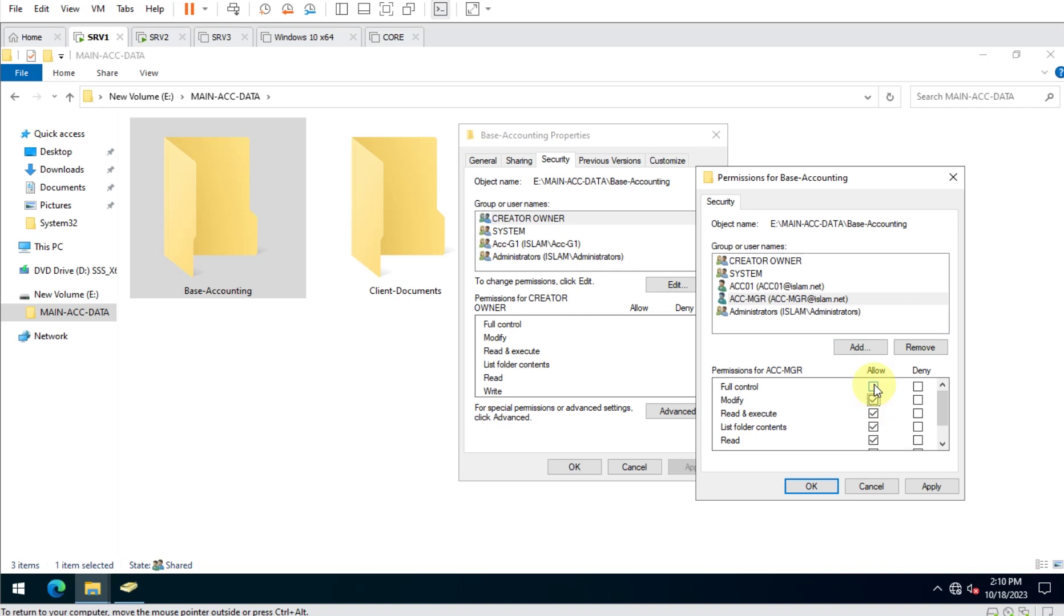
left_click(873, 387)
left_click(932, 487)
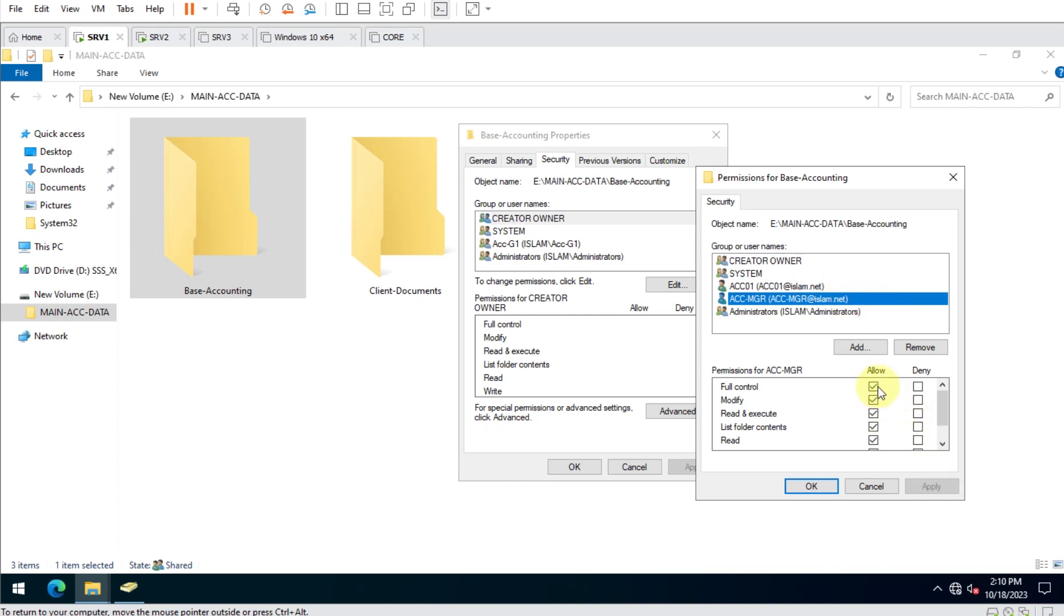
Review ACC01's Write access on Base-Accounting, then close the folder properties.
left_click(789, 286)
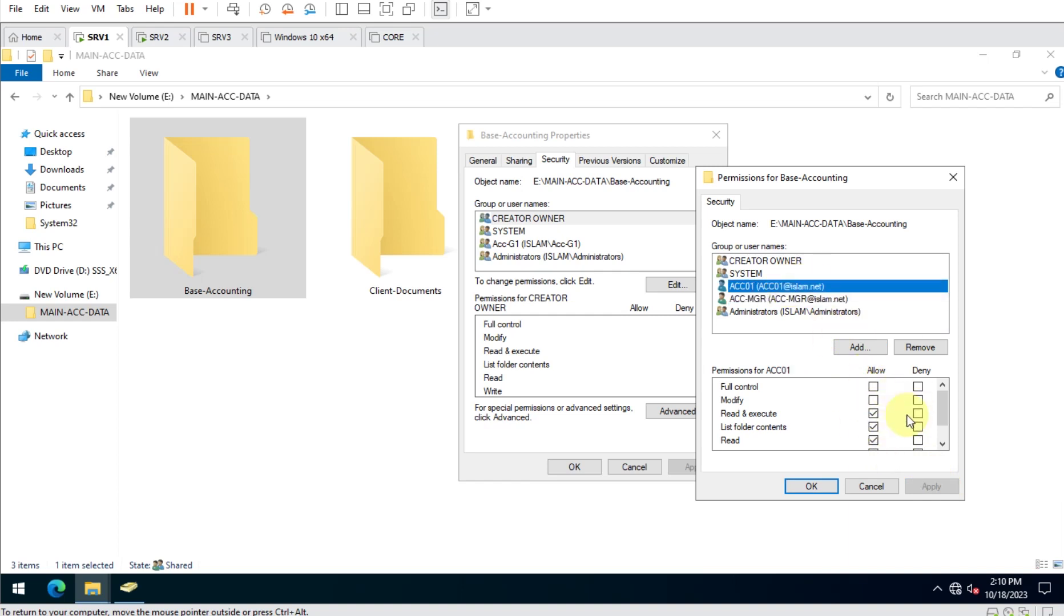
scroll(896, 396, "down", 2)
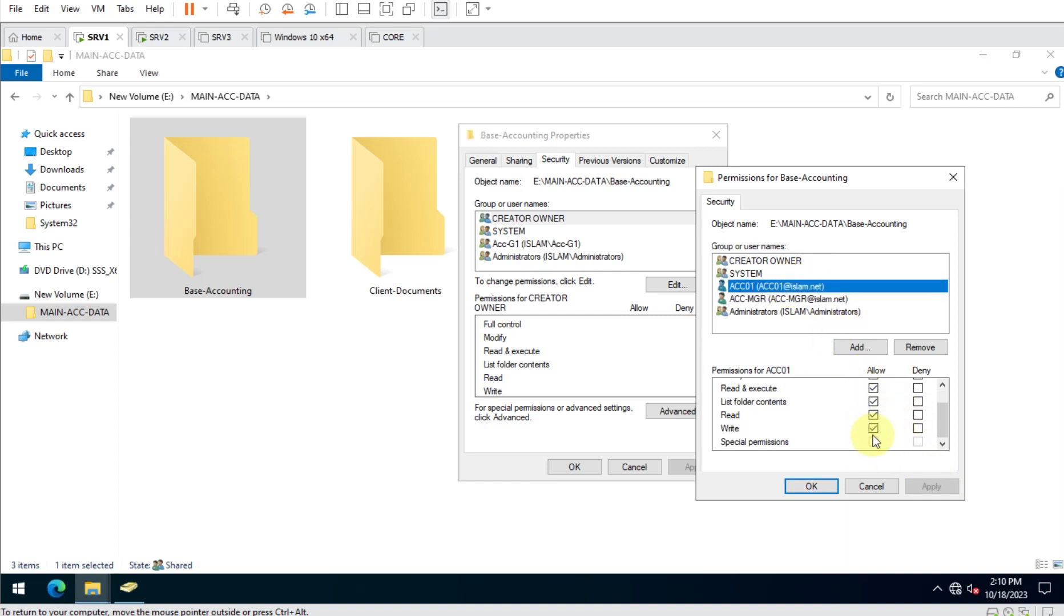
left_click(811, 487)
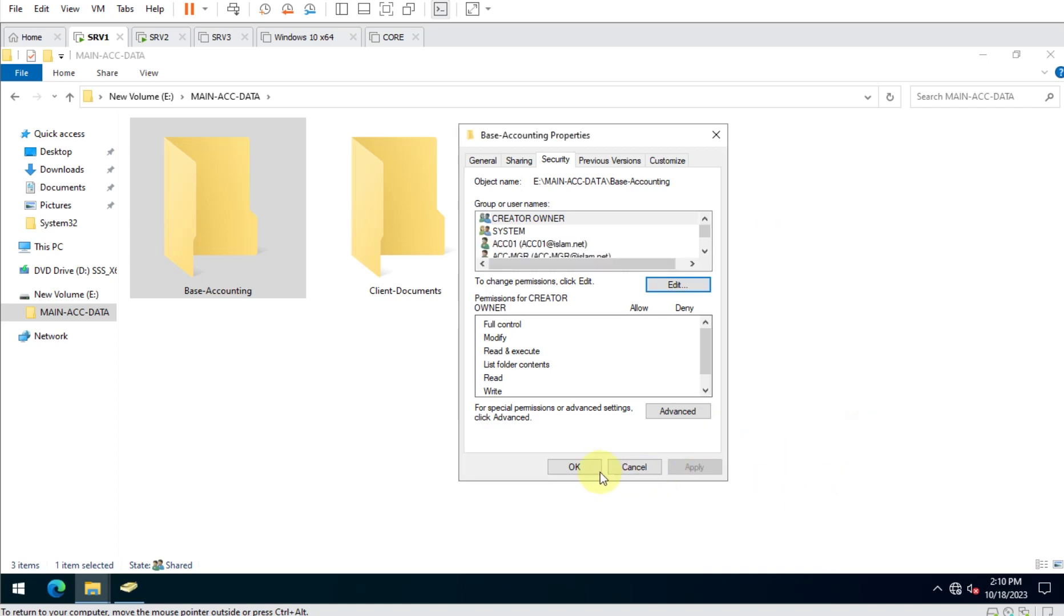
left_click(575, 467)
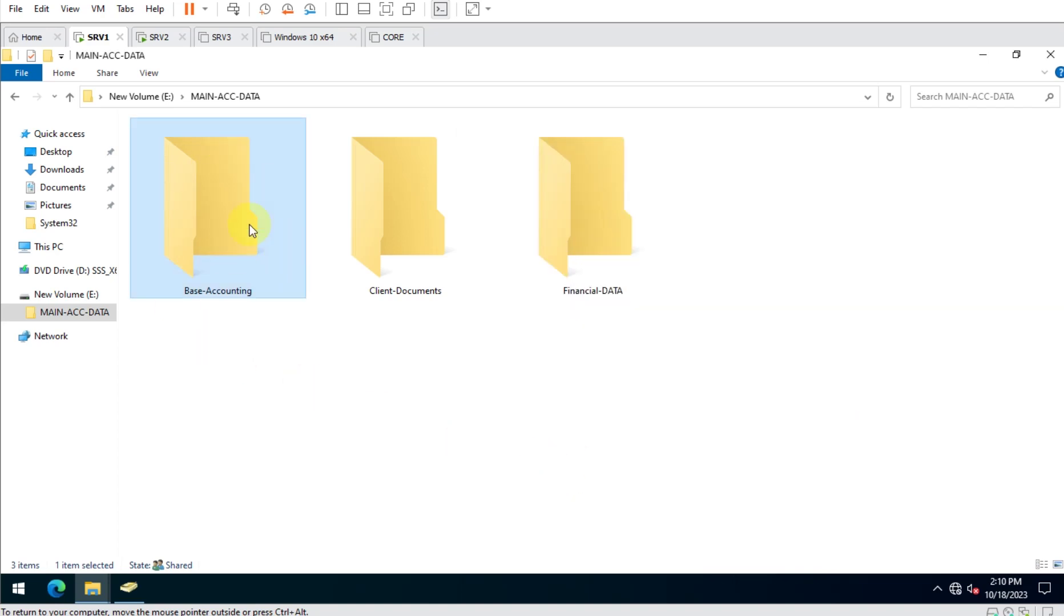
Disable inheritance on Financial-DATA, converting inherited entries to explicit permissions.
left_click(428, 273)
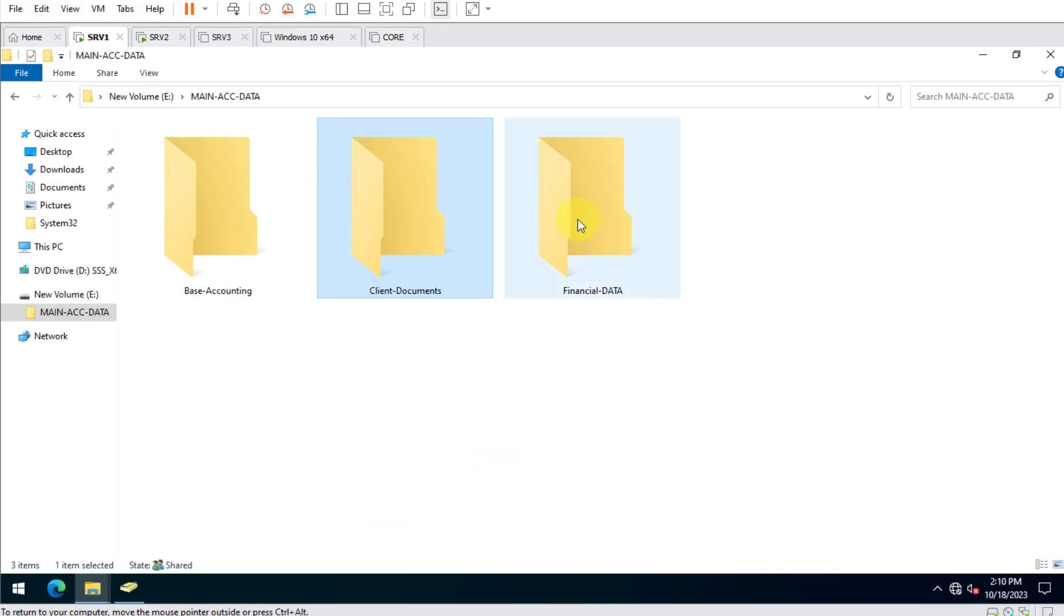
right_click(578, 214)
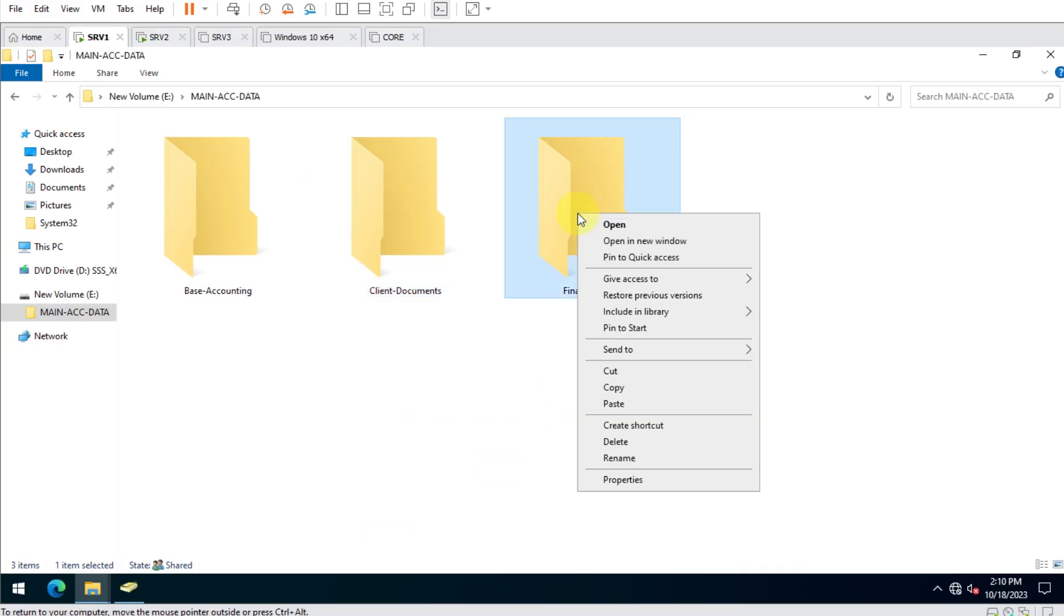
left_click(660, 480)
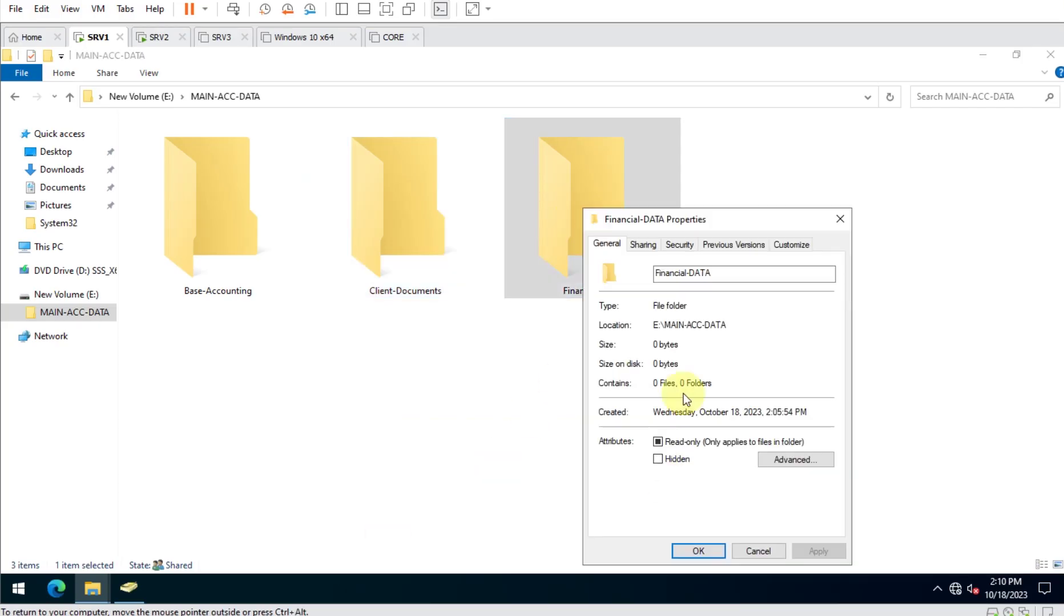
left_click(684, 250)
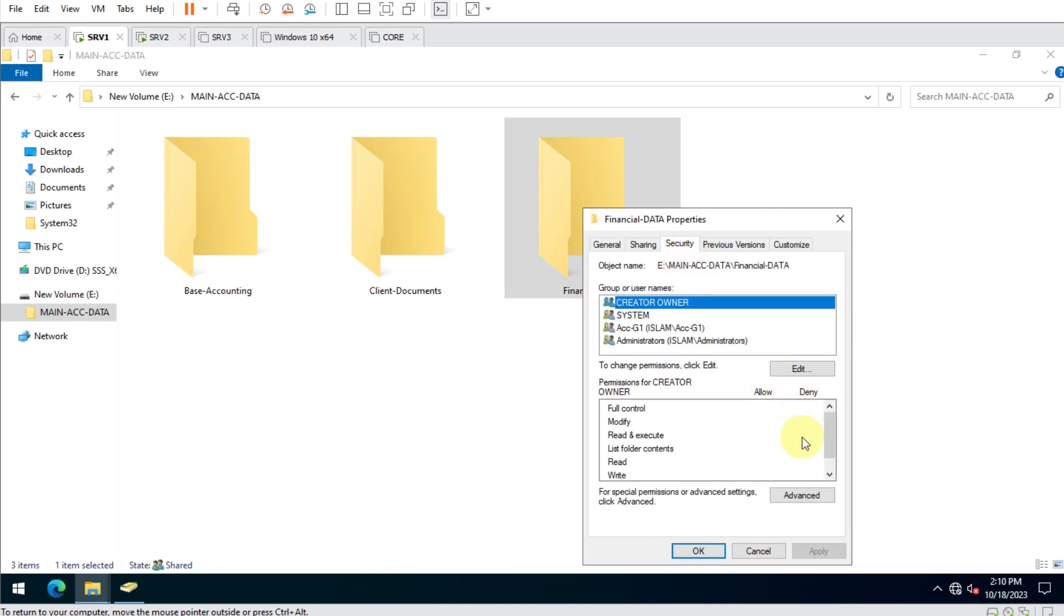
left_click(799, 495)
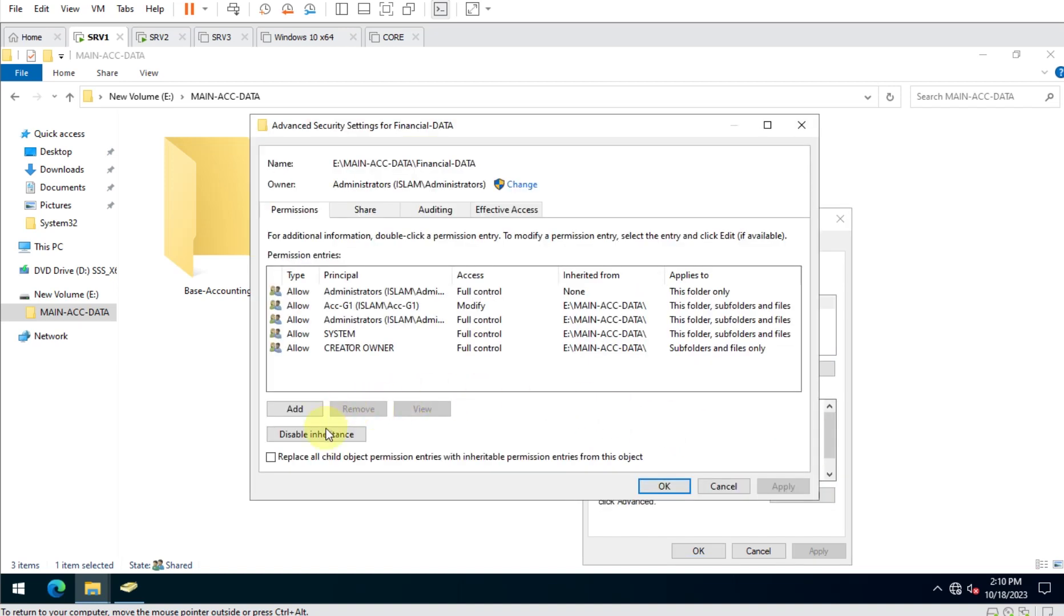
left_click(328, 435)
left_click(524, 296)
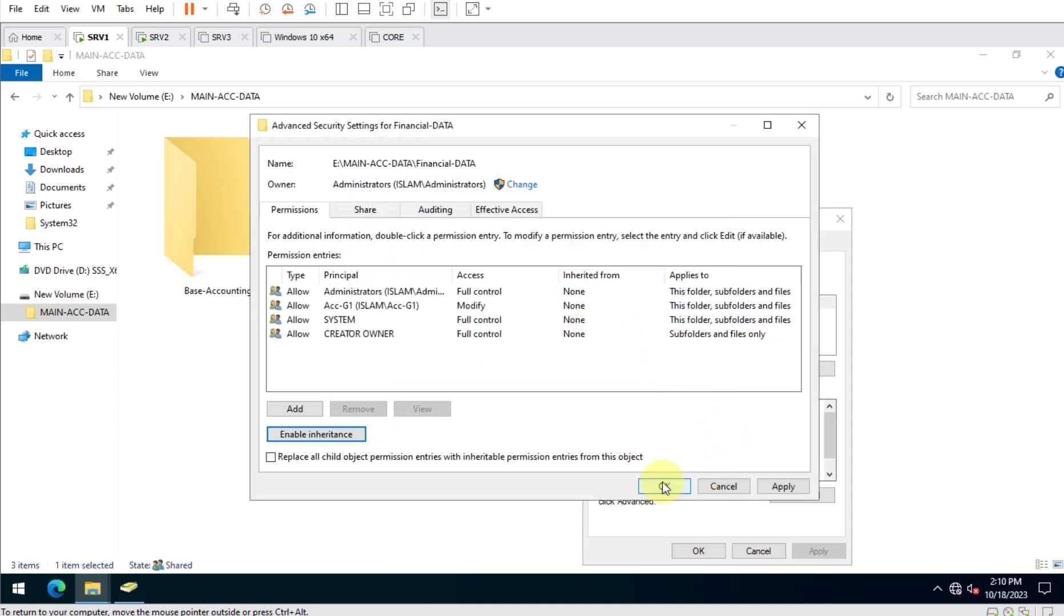
left_click(664, 486)
Remove Acc-G1 from Financial-DATA and add ACC02 with Modify permission.
left_click(795, 368)
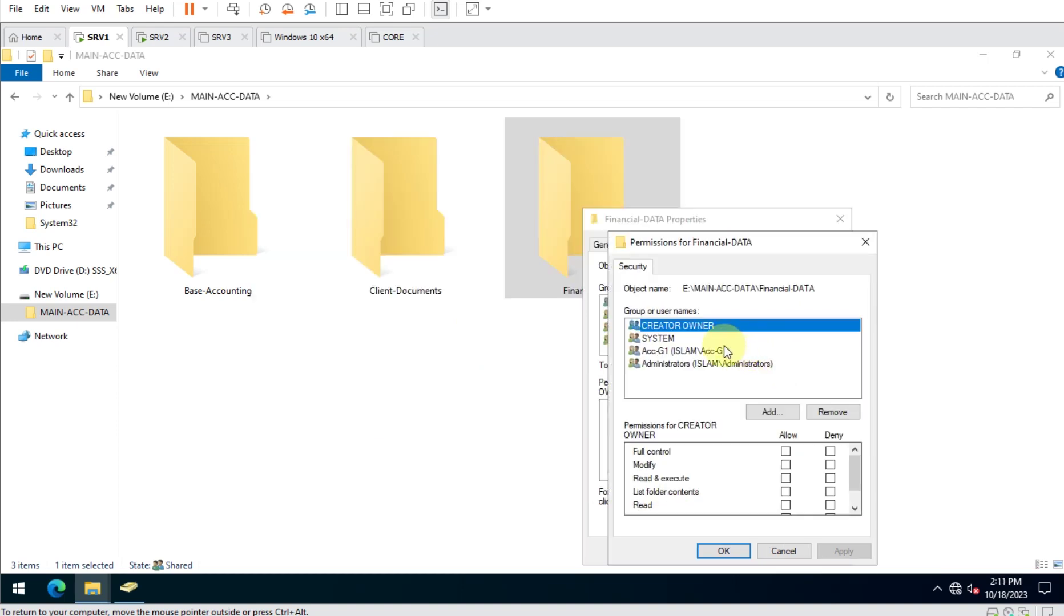
left_click(685, 352)
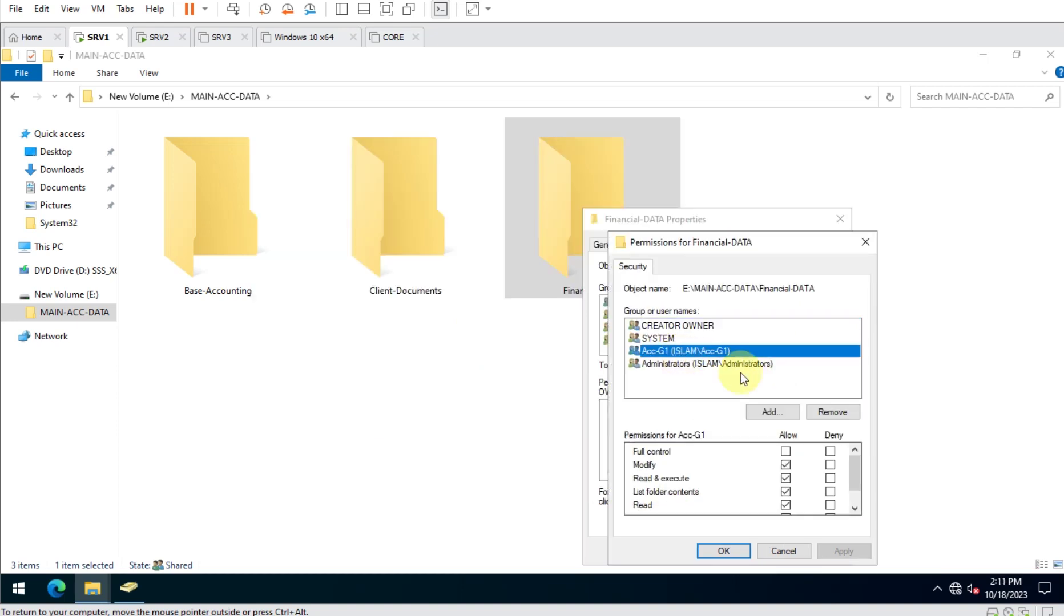
left_click(830, 412)
left_click(768, 412)
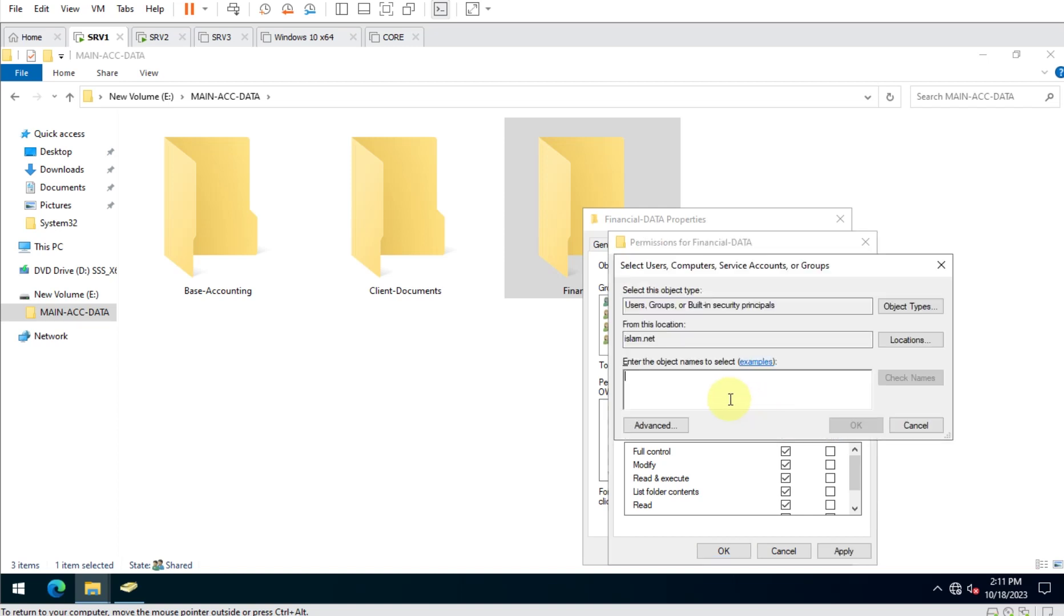
type("acc02")
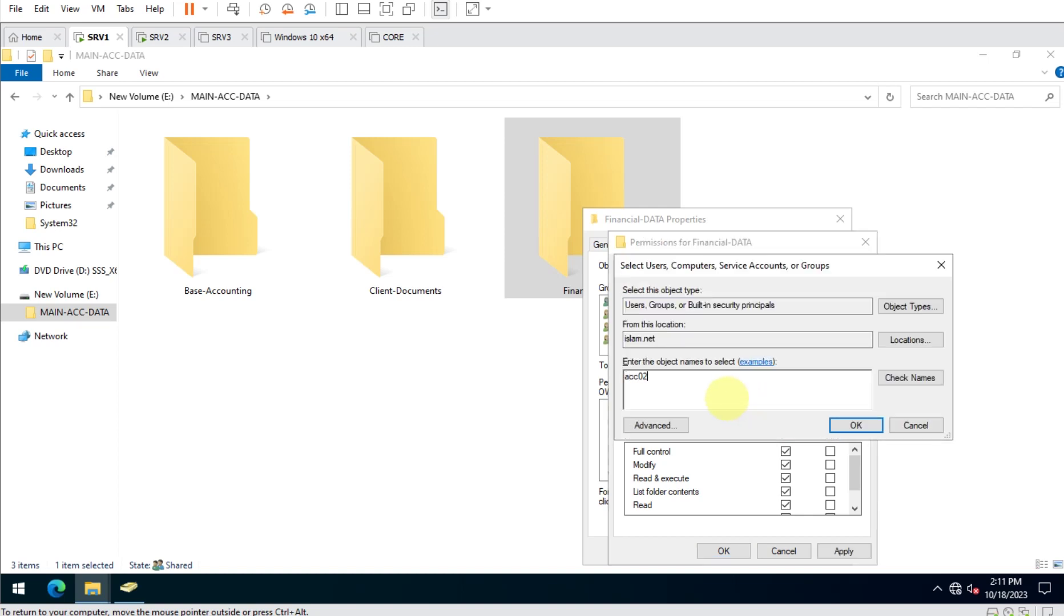
key("Return")
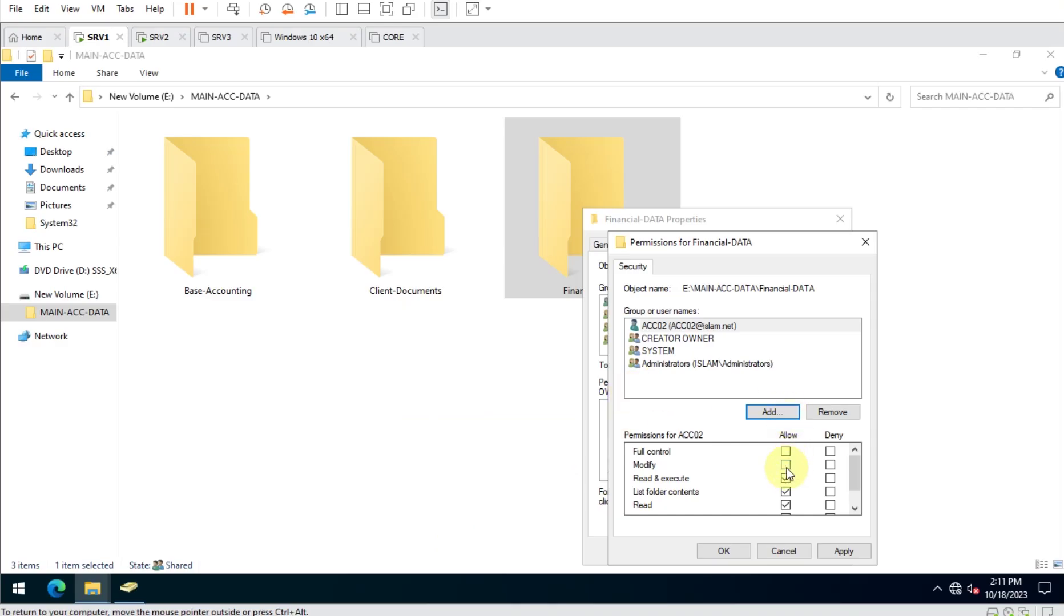
left_click(786, 465)
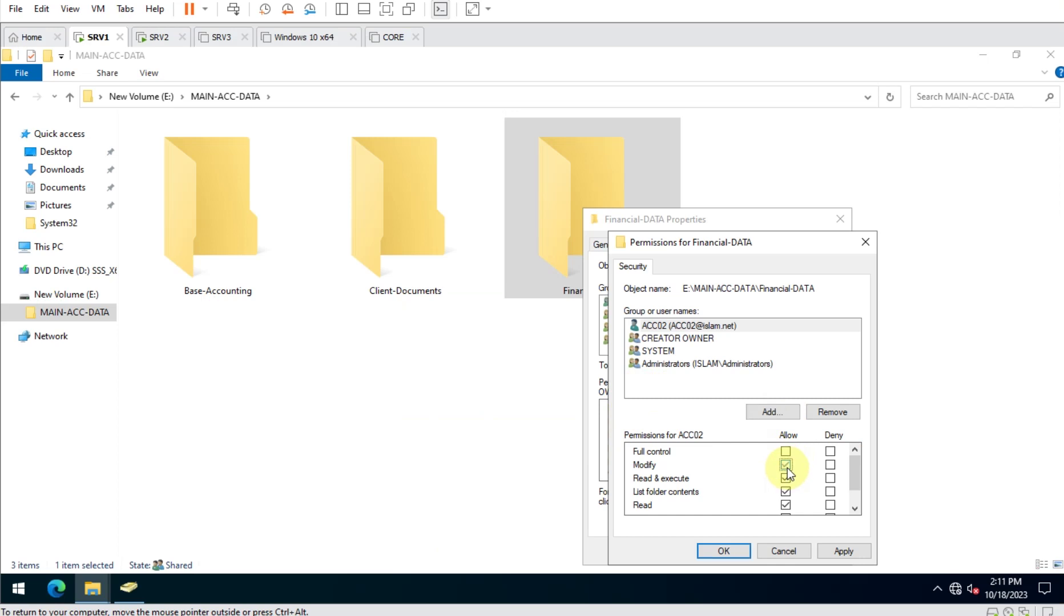
left_click(844, 549)
Add ACC-MGR to Financial-DATA with Full control and apply.
left_click(785, 416)
type("AC")
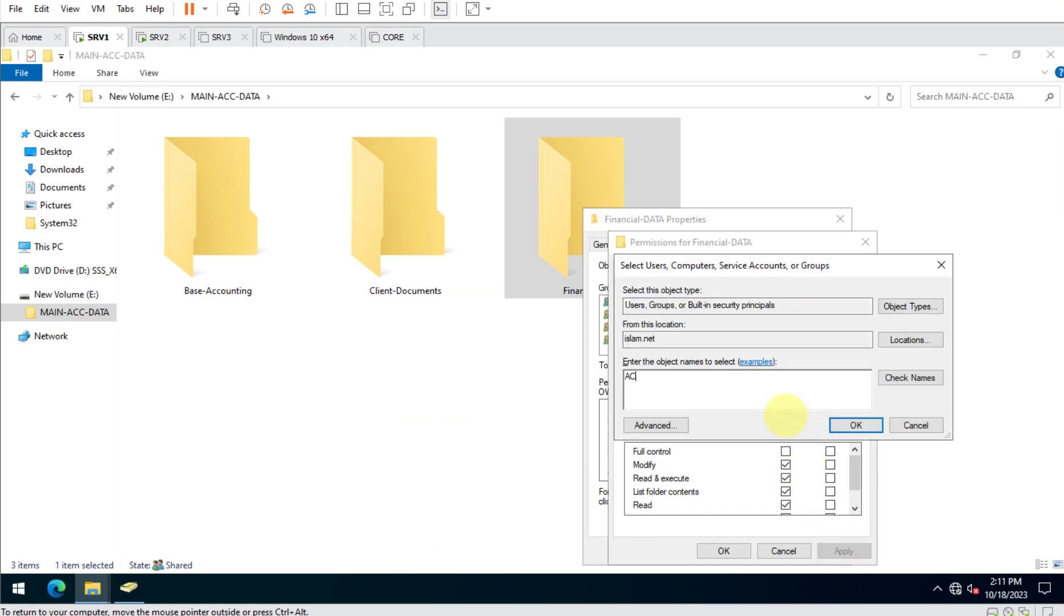
type("C-MGR")
key("Return")
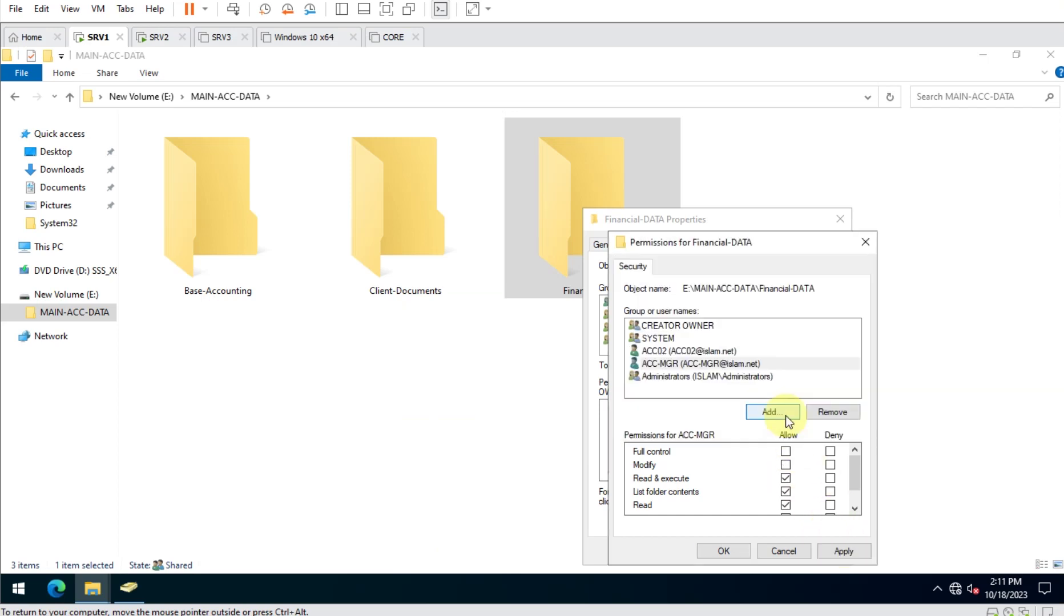
left_click(786, 452)
left_click(837, 551)
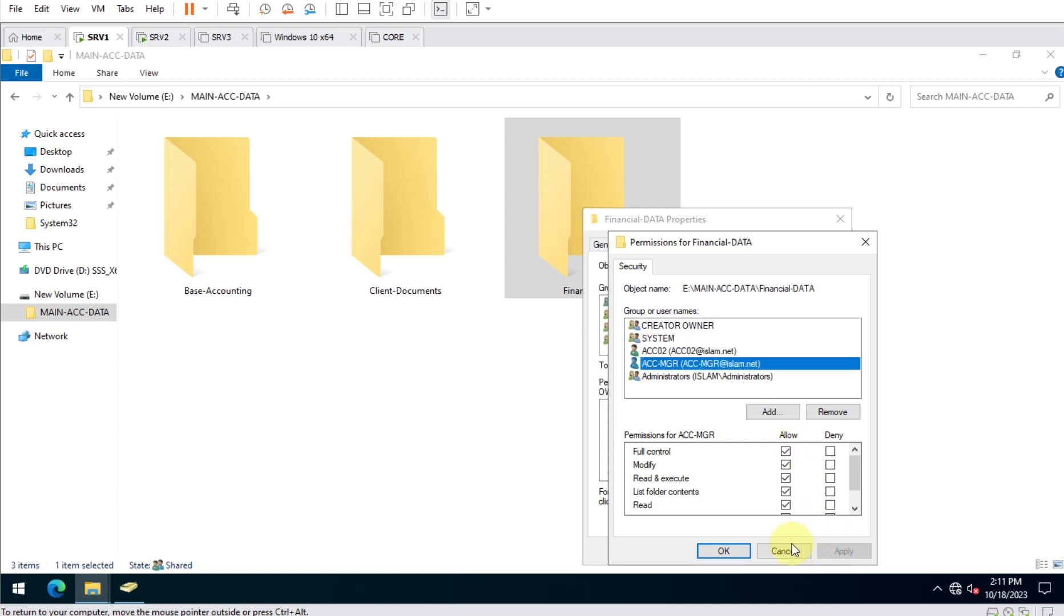
left_click(725, 550)
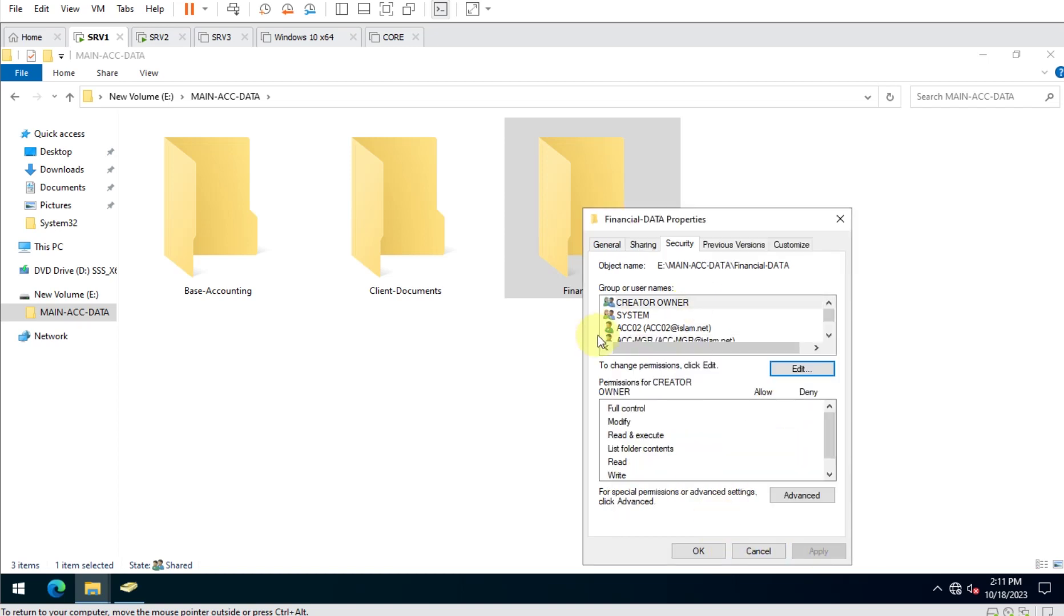
Review ACC-MGR's and ACC02's permissions on Financial-DATA, then close its properties.
scroll(680, 336, "down", 1)
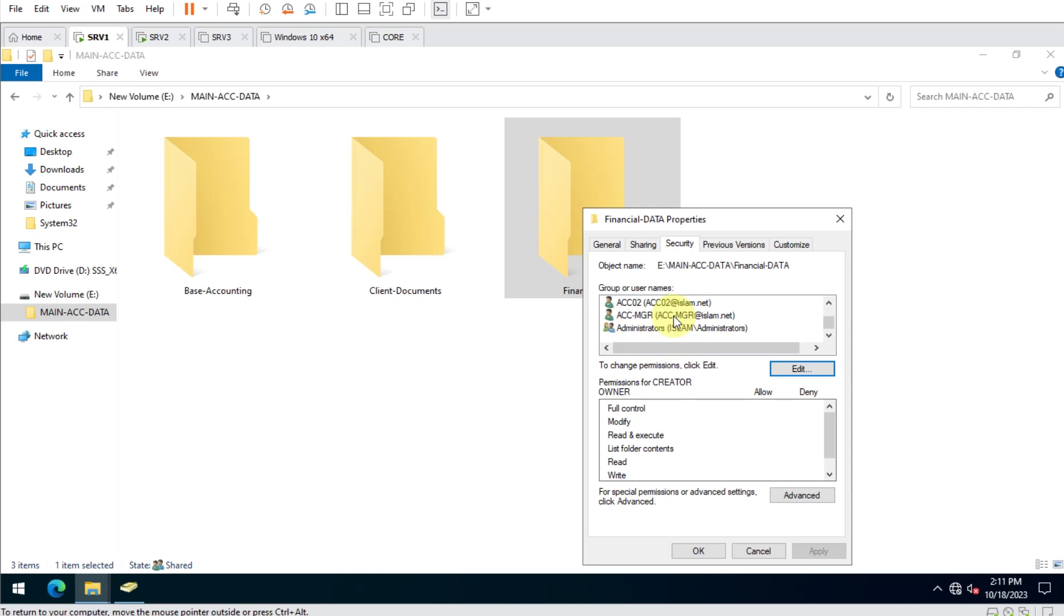
left_click(673, 316)
left_click(666, 303)
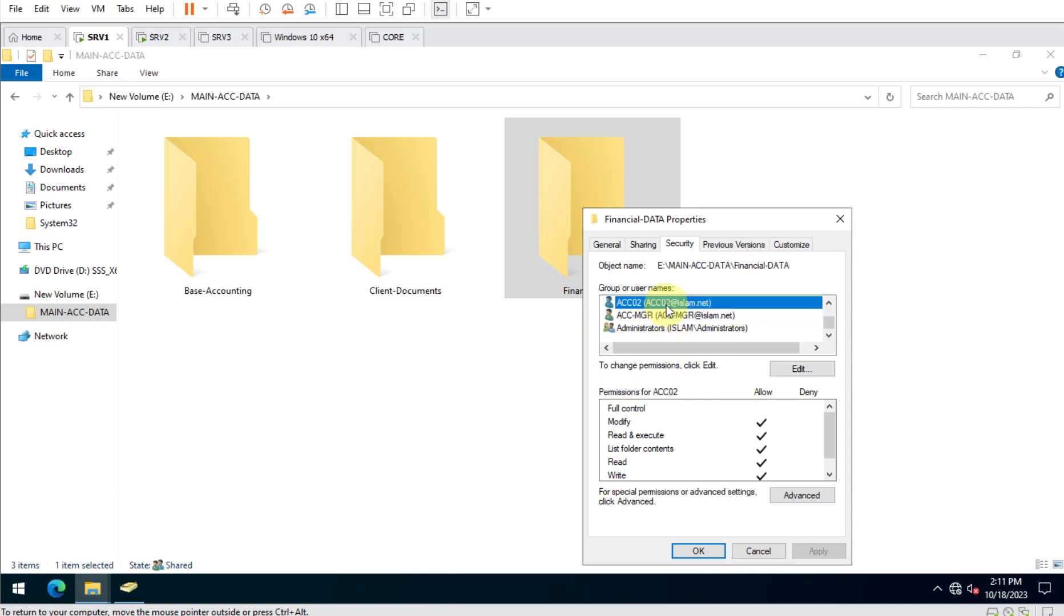
left_click(699, 552)
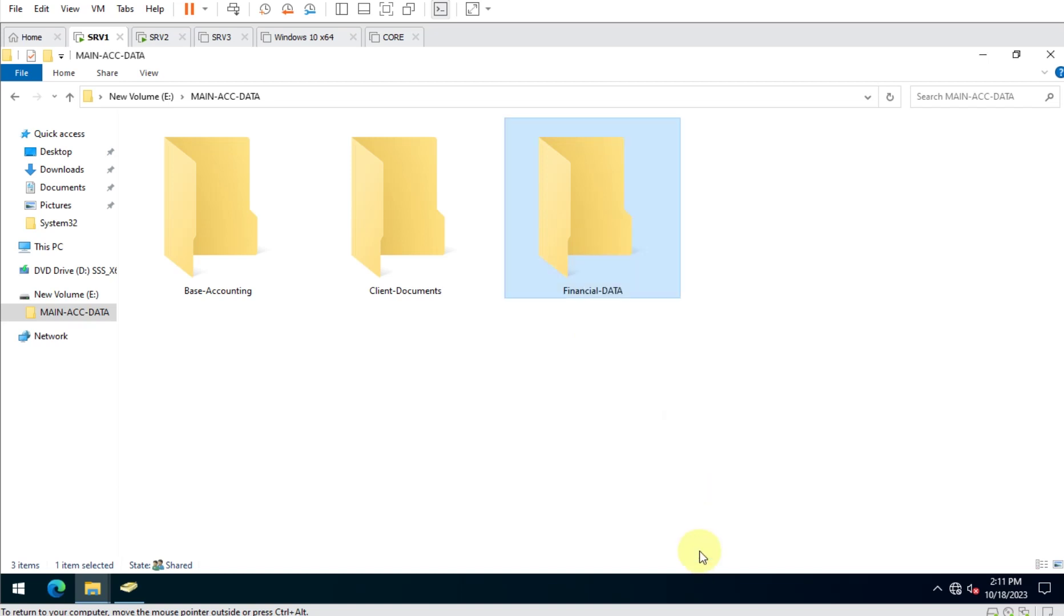
Disable inheritance on Client-Documents, converting inherited entries to explicit permissions.
left_click(393, 230)
right_click(394, 230)
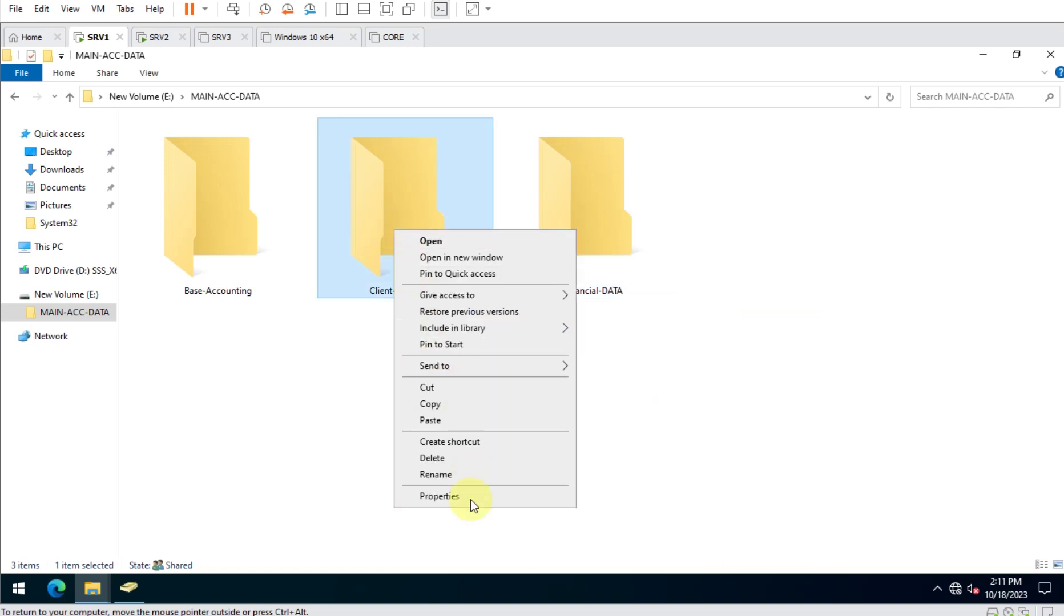
left_click(440, 496)
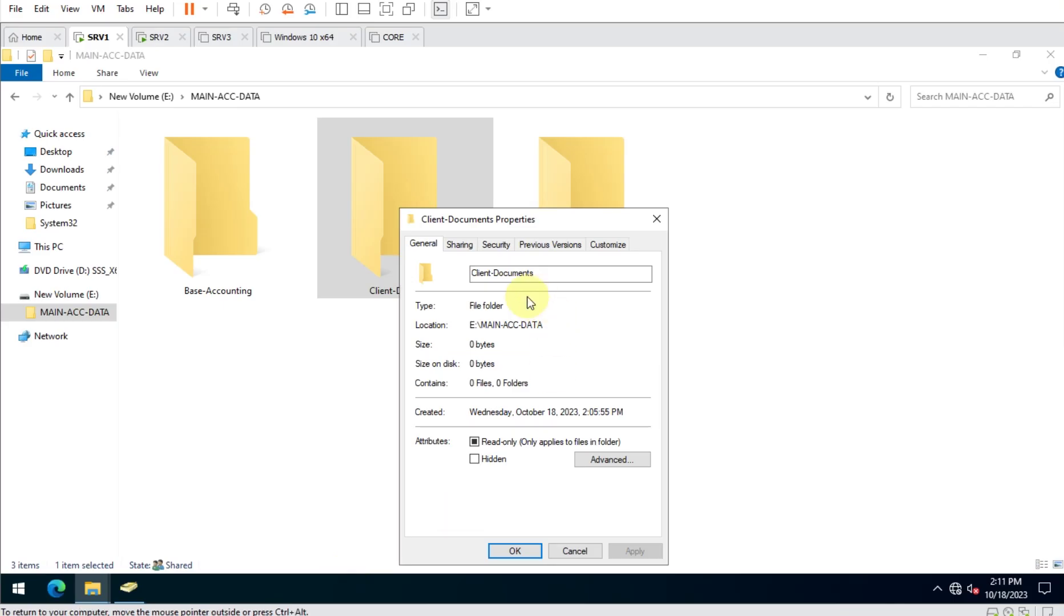
left_click(496, 244)
left_click(609, 500)
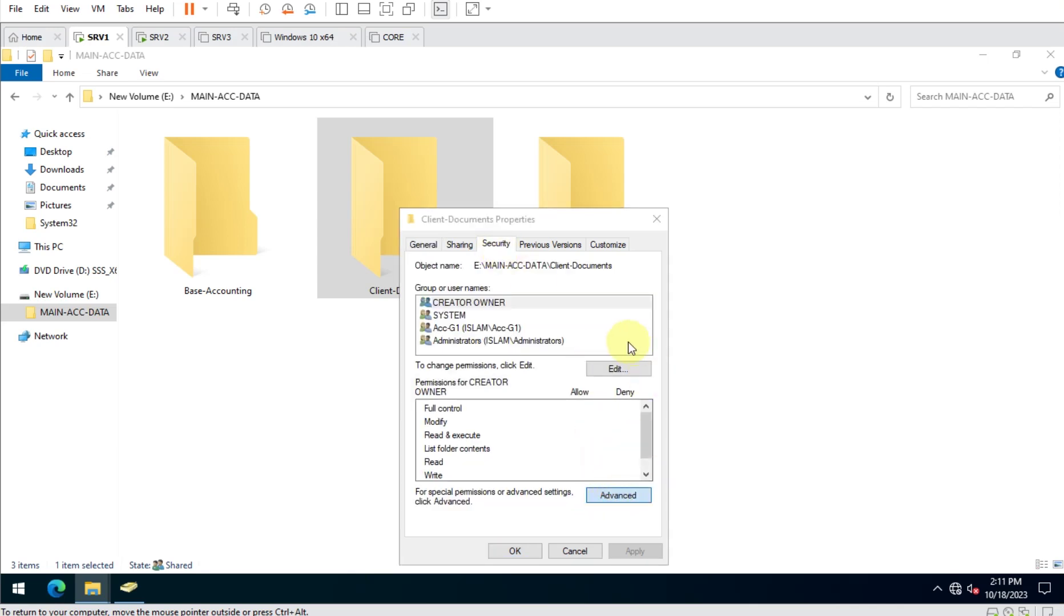
left_click(333, 435)
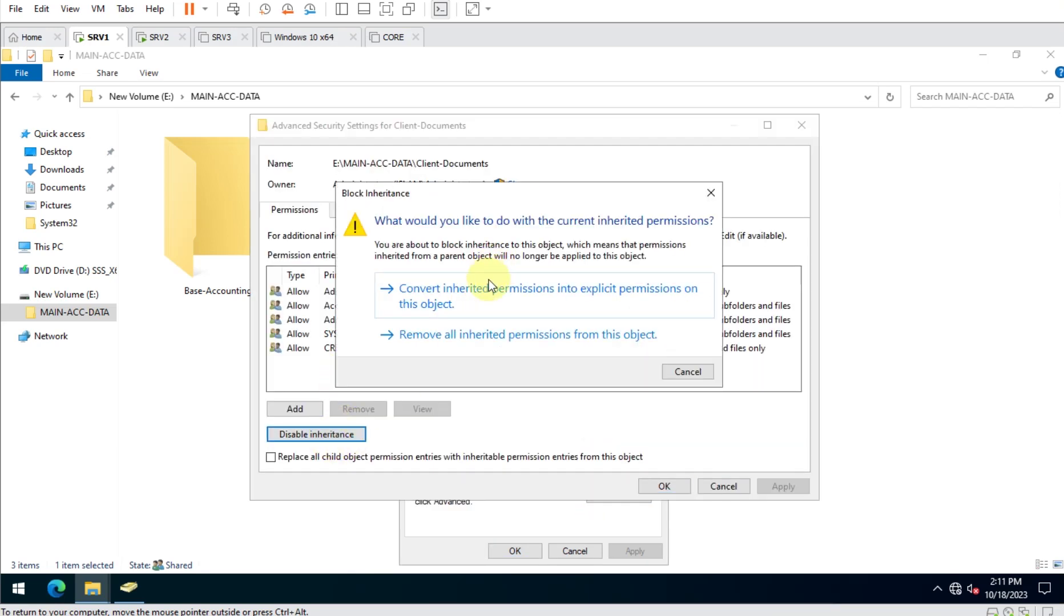
left_click(466, 290)
left_click(662, 486)
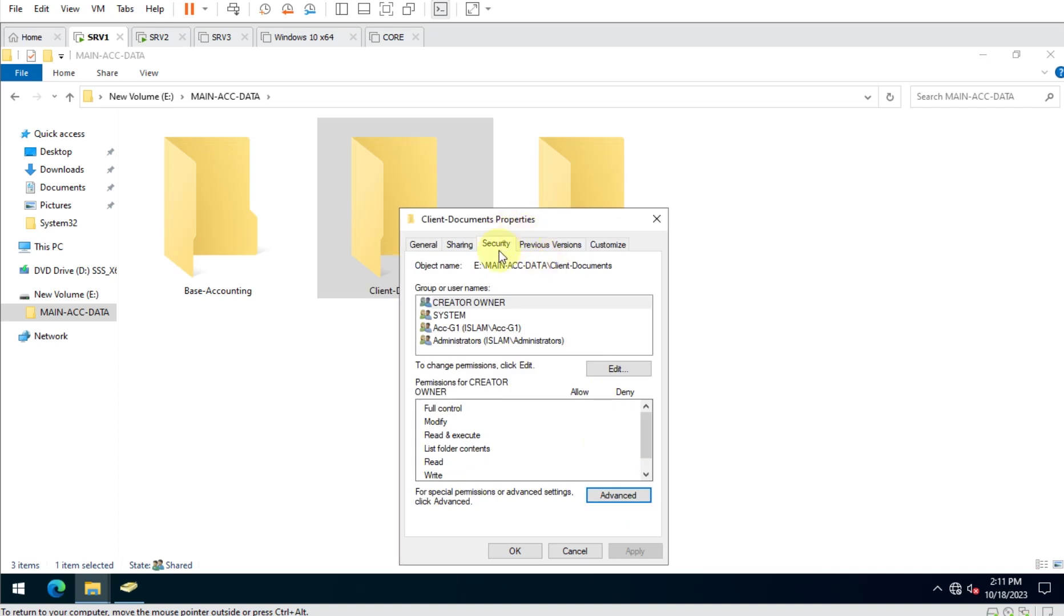
Remove Acc-G1 from Client-Documents and add ACC-MGR with Full control.
left_click(619, 370)
left_click(494, 351)
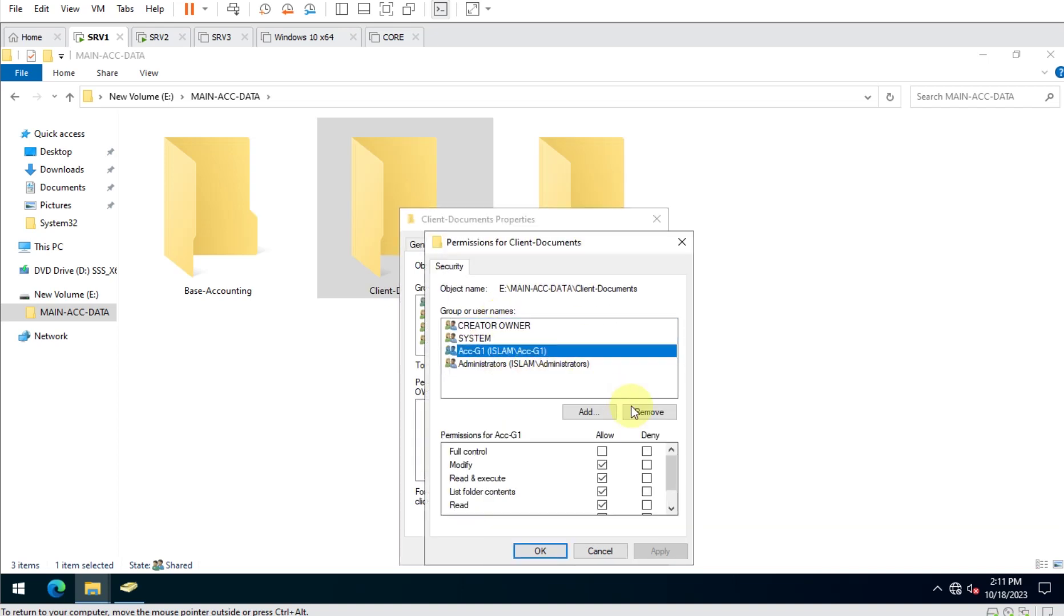
left_click(645, 415)
left_click(577, 411)
type("AC")
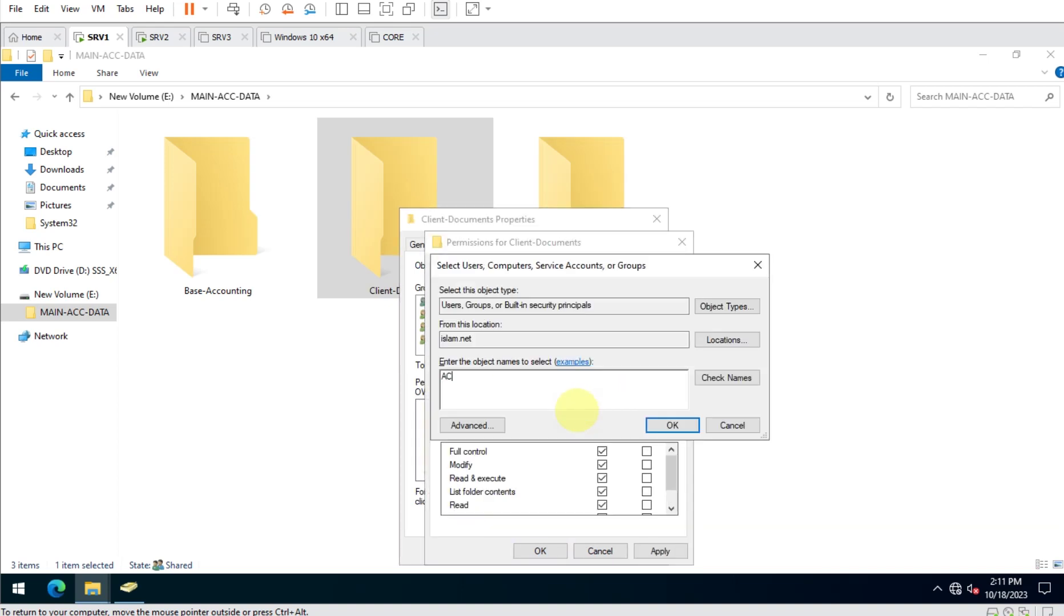
type("C-MGR")
key("Return")
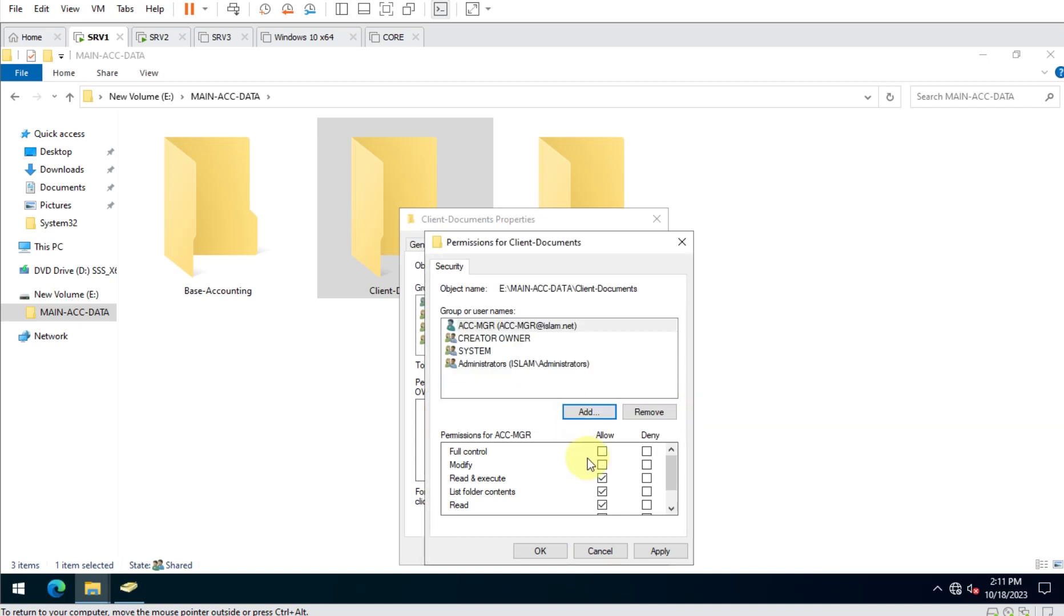
left_click(601, 452)
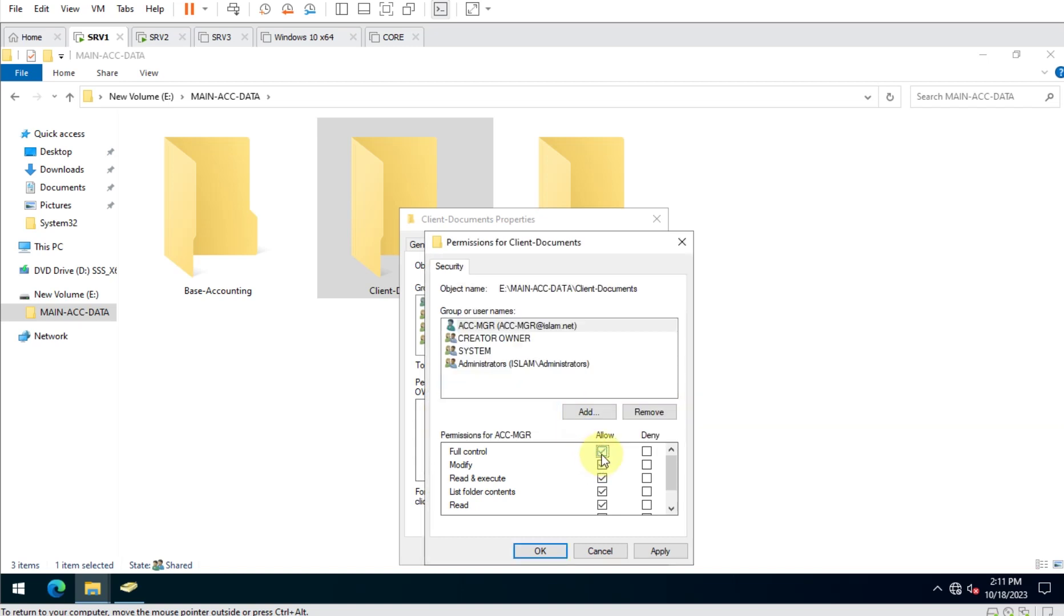
Add ACC03 to Client-Documents with Write permission and apply.
left_click(594, 414)
type("a")
key("BackSpace")
type("acc03")
key("Return")
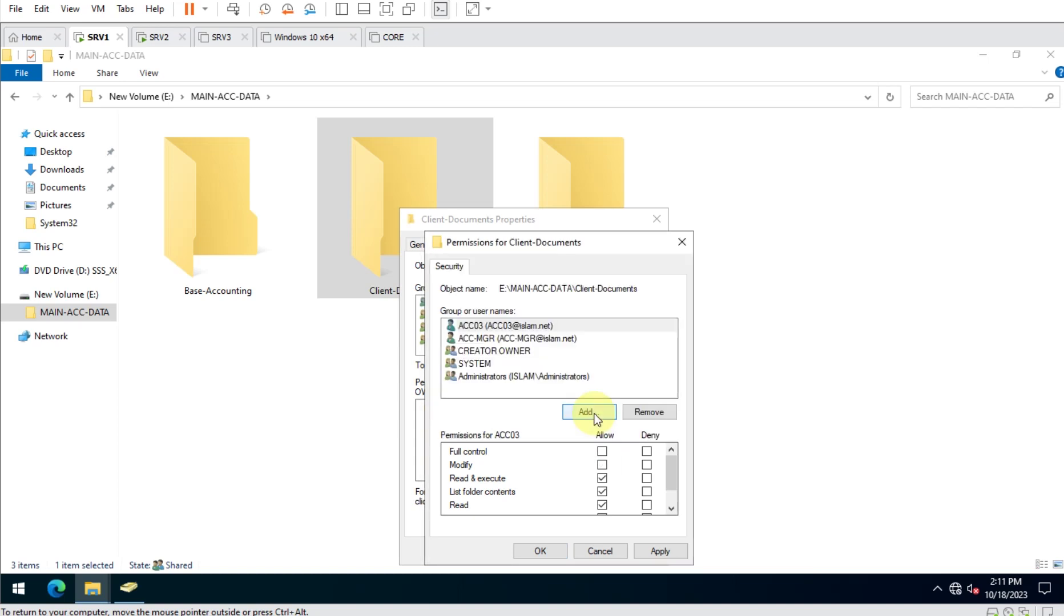
scroll(613, 494, "down", 1)
left_click(601, 494)
left_click(650, 549)
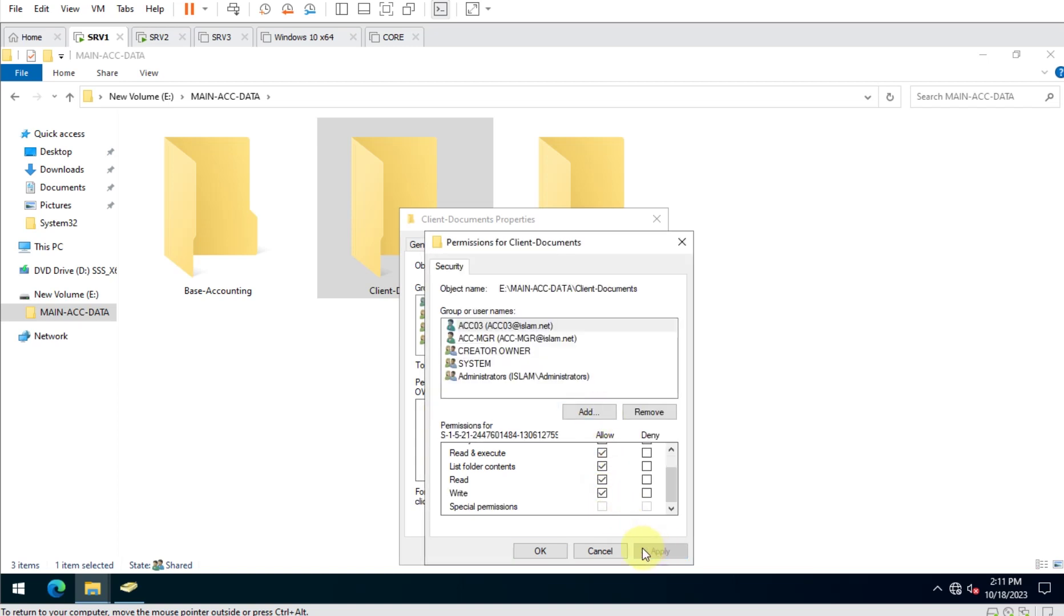
left_click(541, 551)
Review ACC03's and ACC-MGR's permissions, then close the Client-Documents properties.
left_click(499, 330)
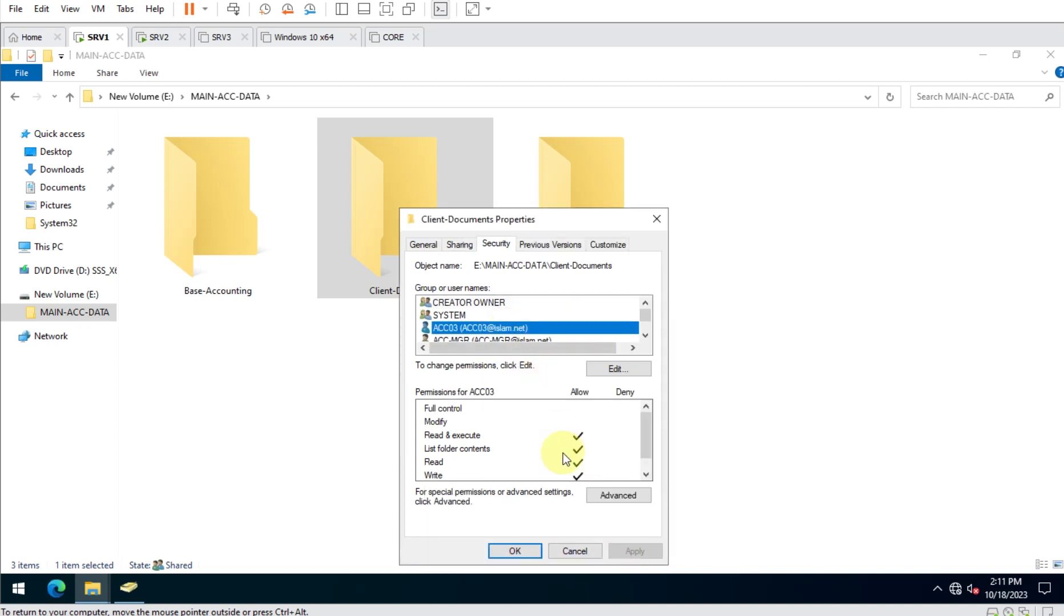
left_click(497, 341)
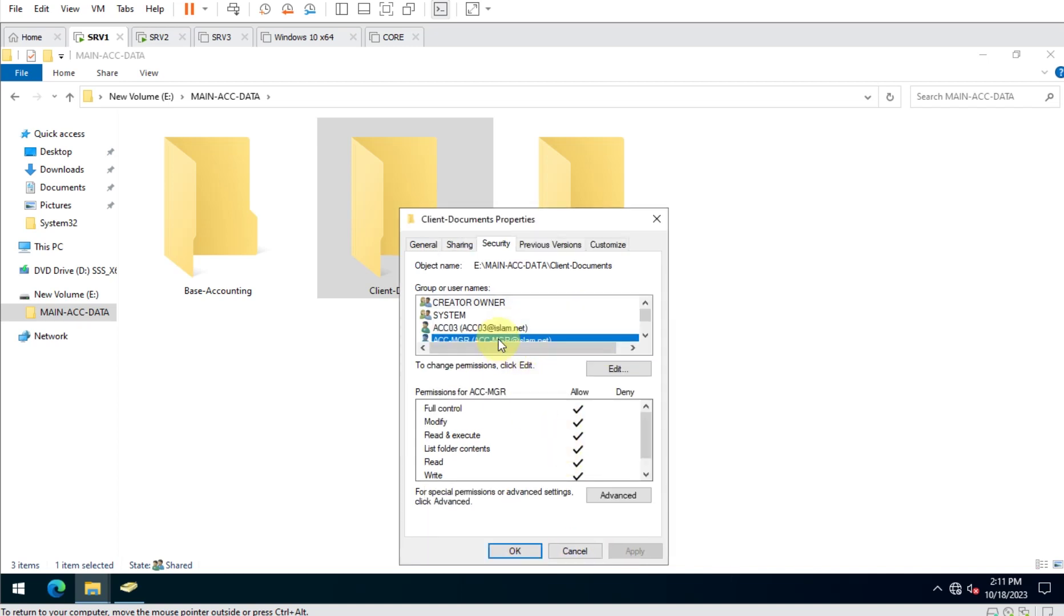
left_click(514, 551)
left_click(392, 381)
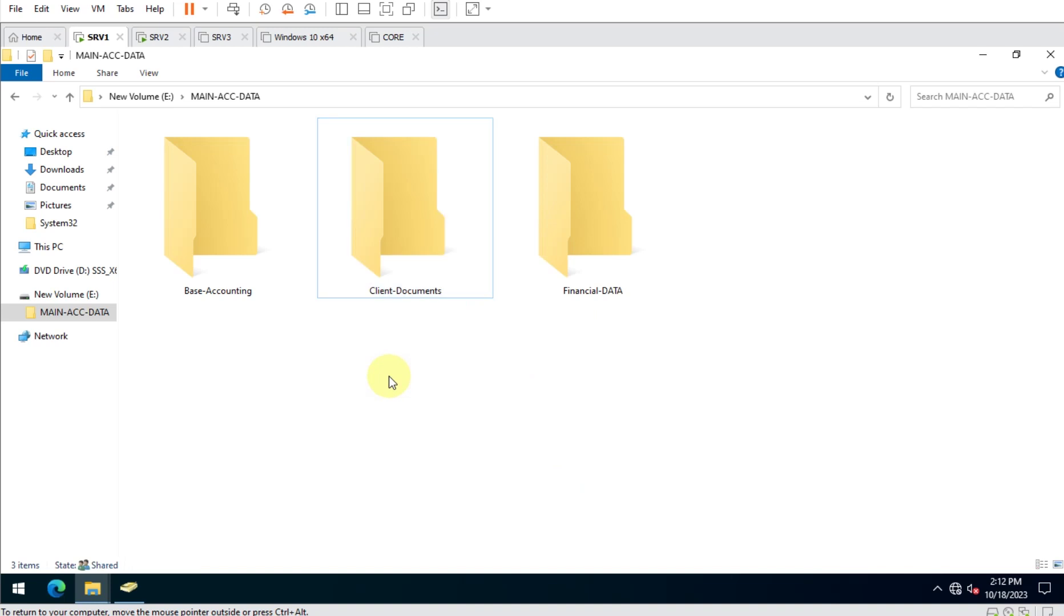
In E:\MAIN-ACC-DATA\Base-Accounting, create a new text document and paste copies of it.
left_click(1050, 54)
key("super+e")
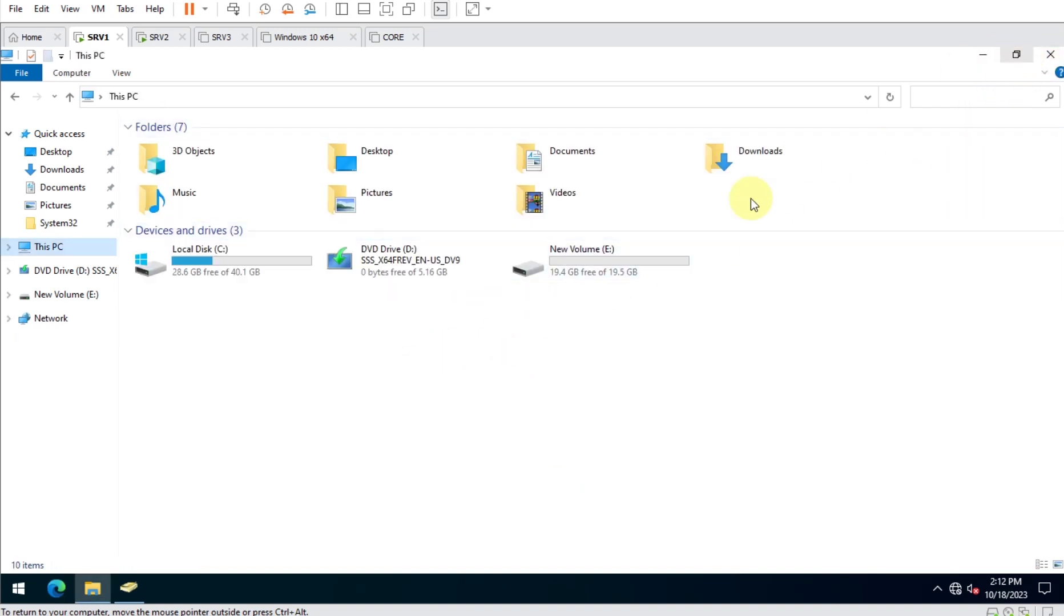
double_click(593, 256)
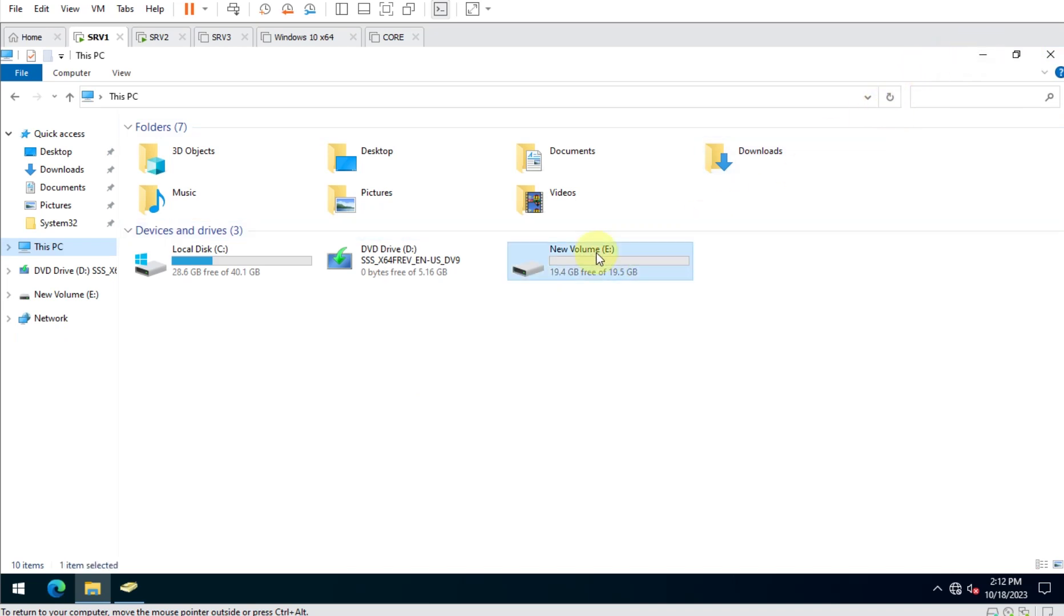
double_click(186, 148)
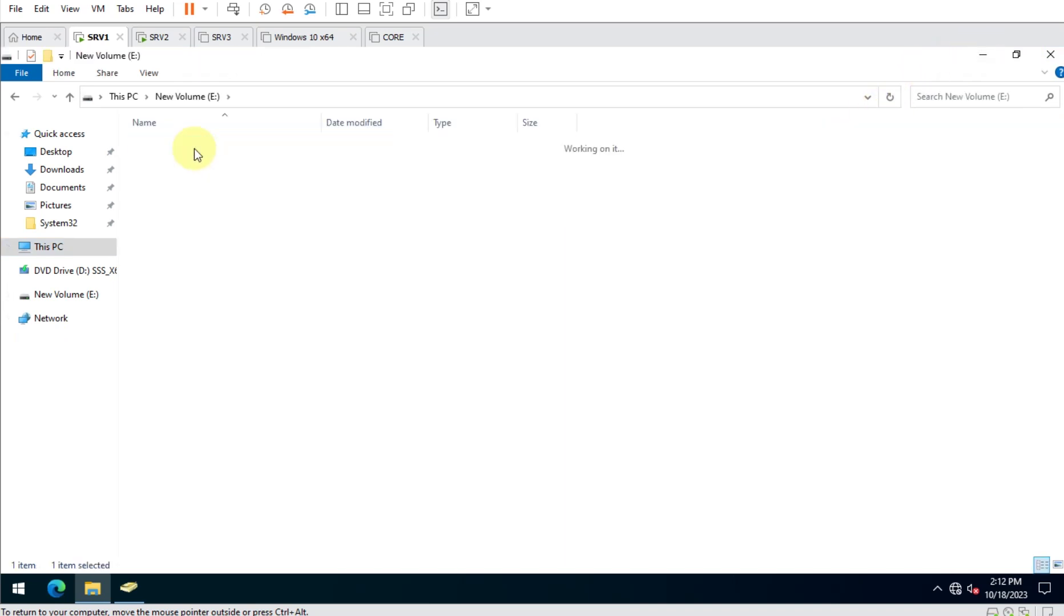
double_click(184, 145)
right_click(245, 236)
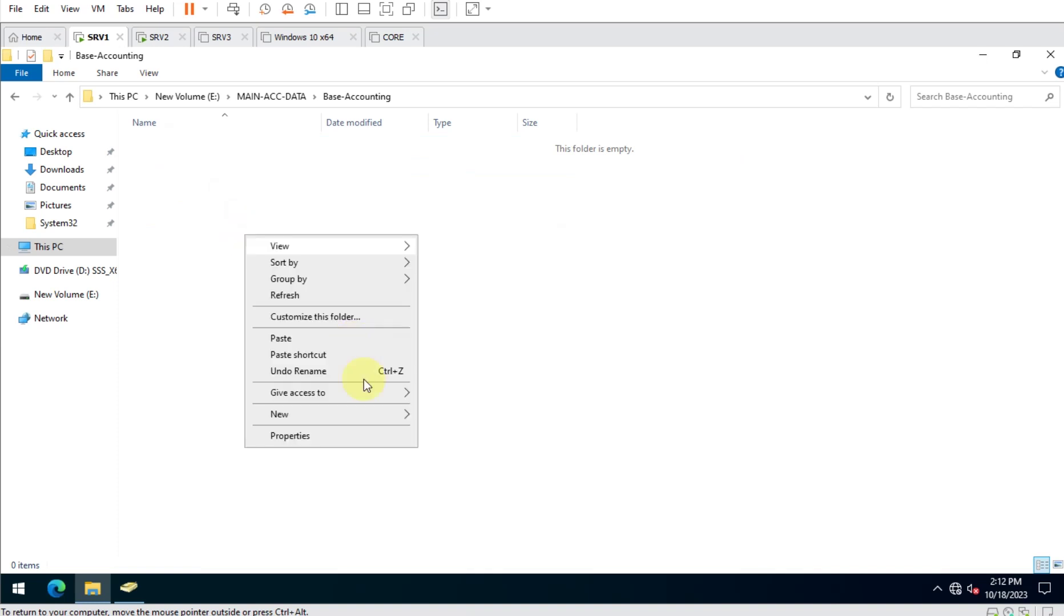
mouse_move(377, 415)
left_click(481, 486)
key("Return")
key("ctrl+c")
key("ctrl+v")
key("ctrl+v")
key("ctrl+v")
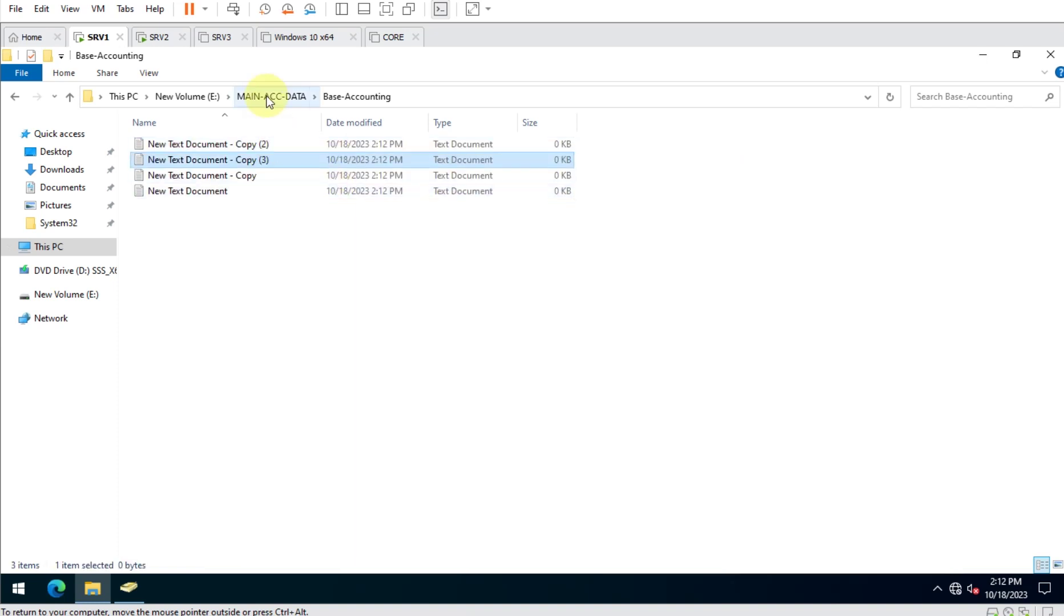
In Client-Documents, create a new bitmap image and paste copies of it.
left_click(267, 103)
left_click(198, 162)
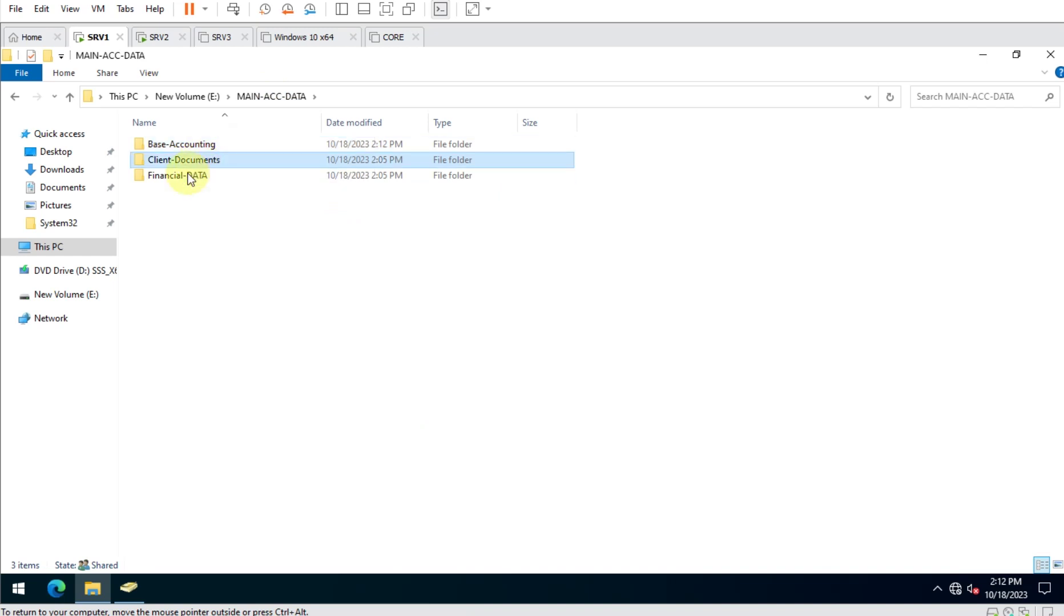
double_click(192, 159)
right_click(276, 190)
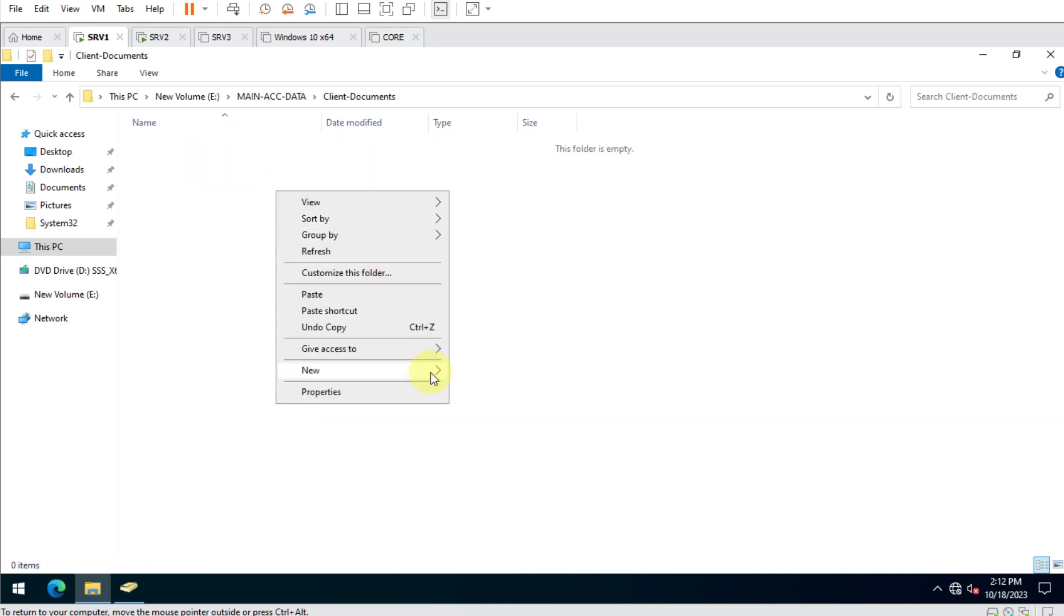
mouse_move(430, 371)
left_click(502, 410)
key("Return")
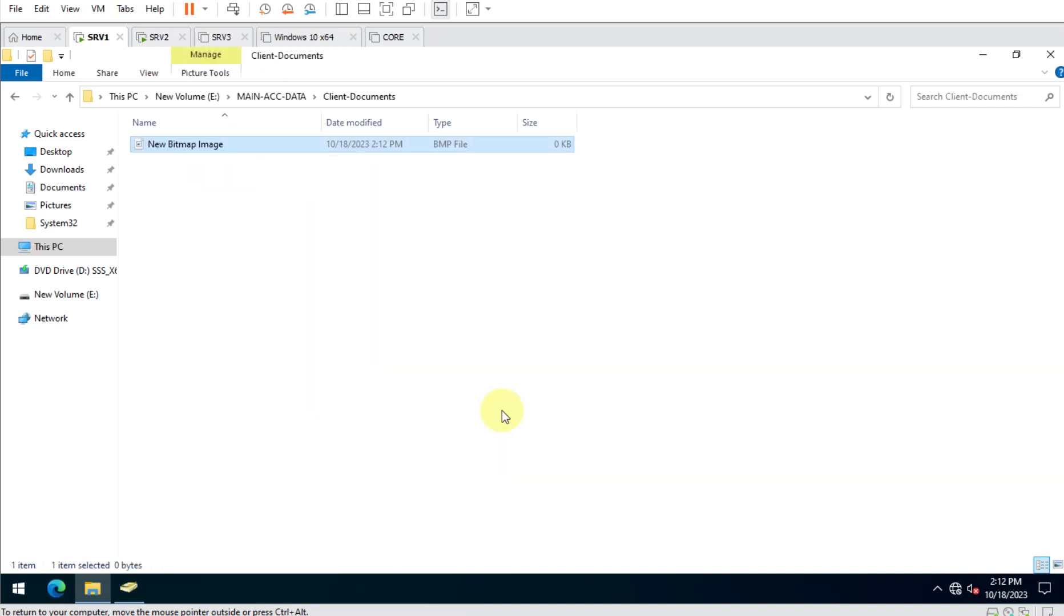
key("ctrl+c")
key("ctrl+v")
key("ctrl+v")
key("ctrl+v")
key("ctrl+v")
key("ctrl+v")
In Financial-DATA, create a new rich text document and paste copies of it.
left_click(270, 95)
double_click(174, 176)
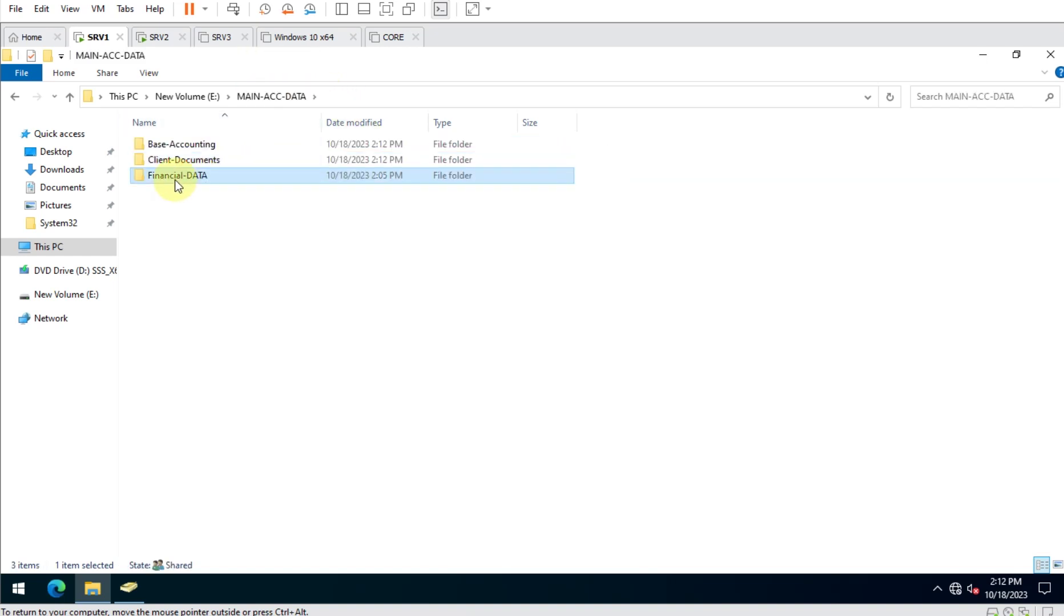
right_click(218, 212)
mouse_move(378, 392)
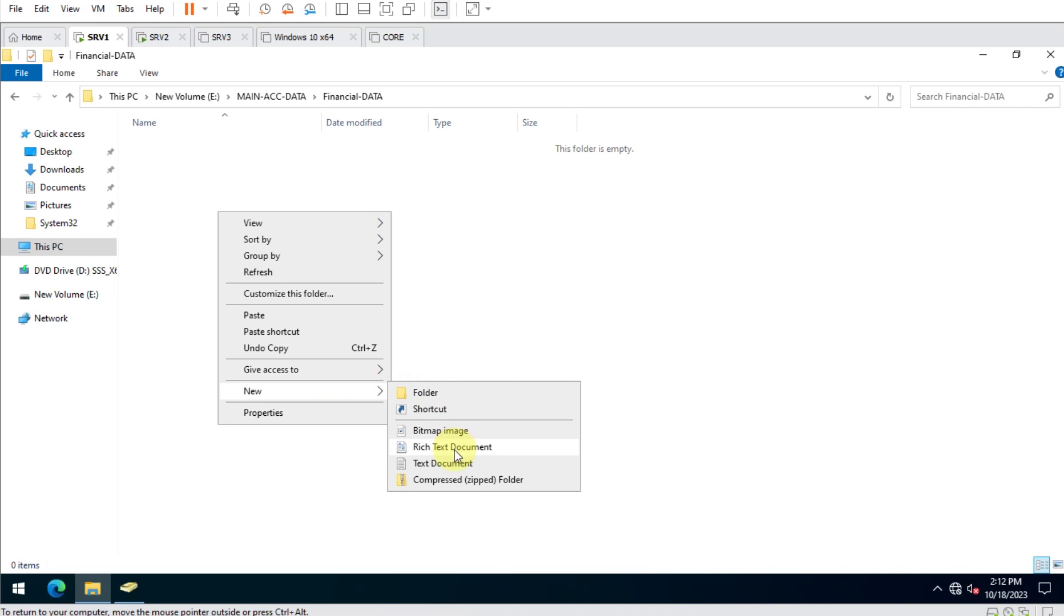
left_click(455, 450)
key("Return")
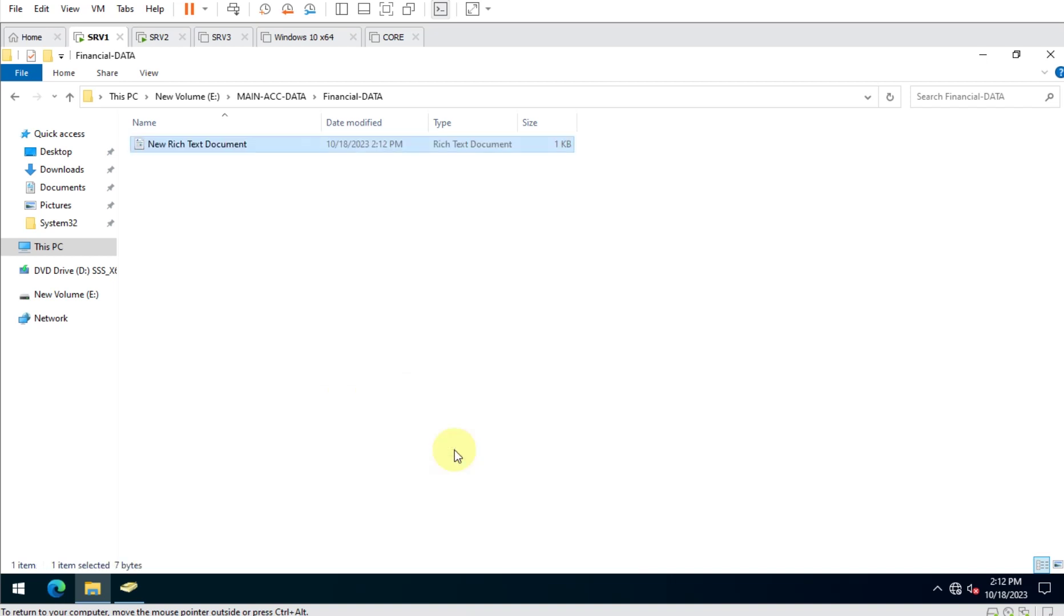
key("ctrl+c")
key("ctrl+v")
key("ctrl+v")
key("ctrl+v")
key("ctrl+v")
key("ctrl+v")
Go up to drive E: and minimize File Explorer to reveal the PowerPoint permissions slide.
left_click(275, 95)
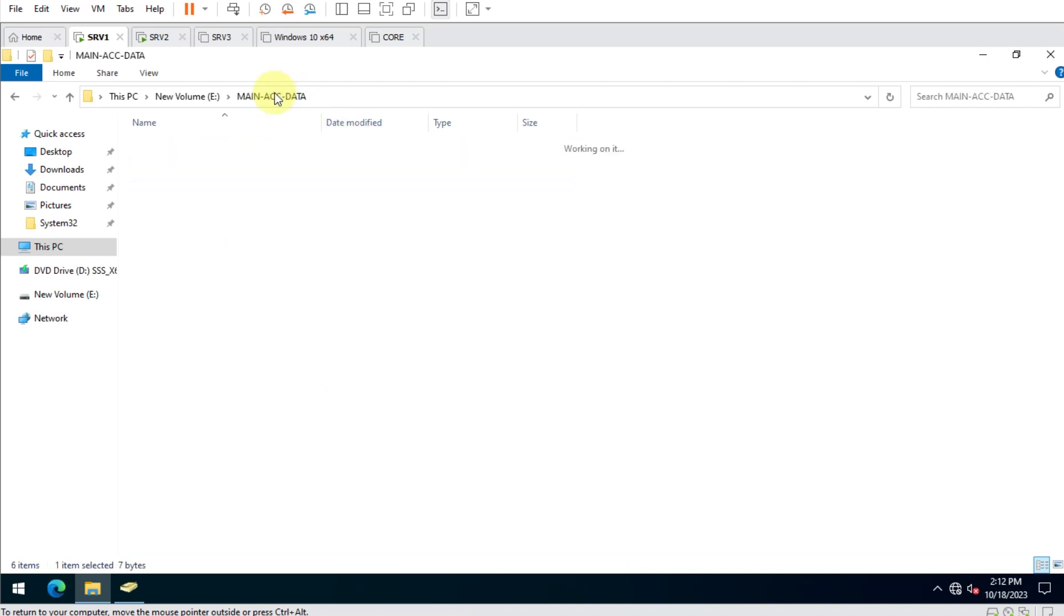
left_click(187, 97)
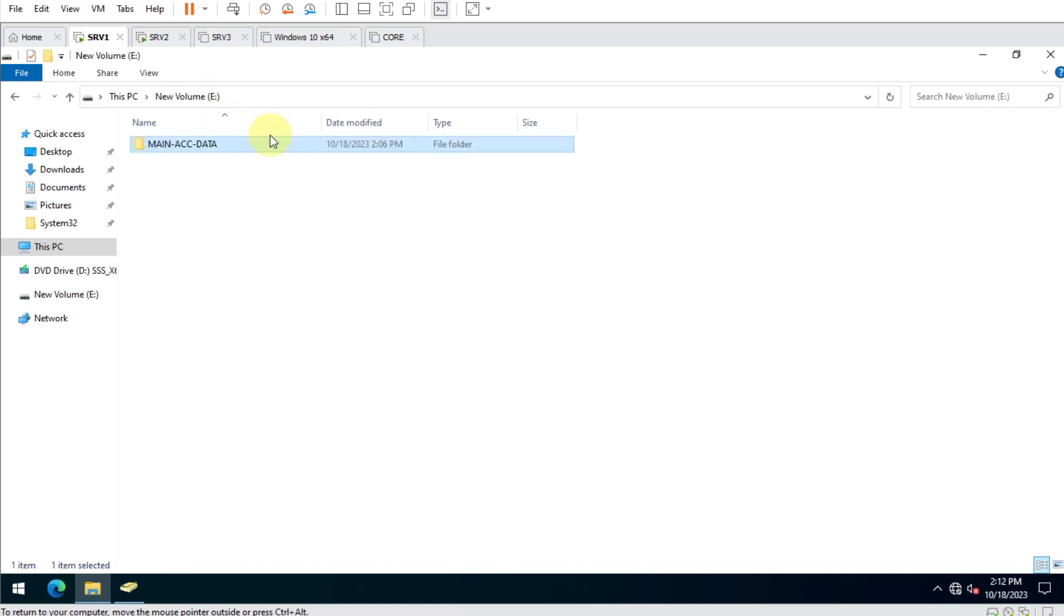
left_click(984, 55)
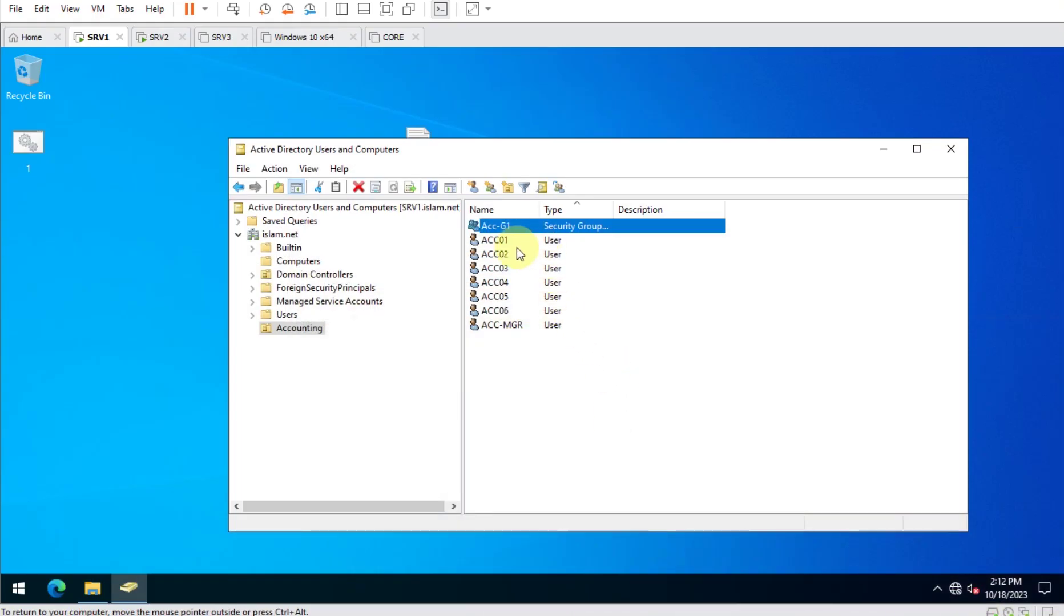
Enter \\Srv1\MAIN-ACC-DATA in the Run box and select the path for copying.
left_click(504, 255)
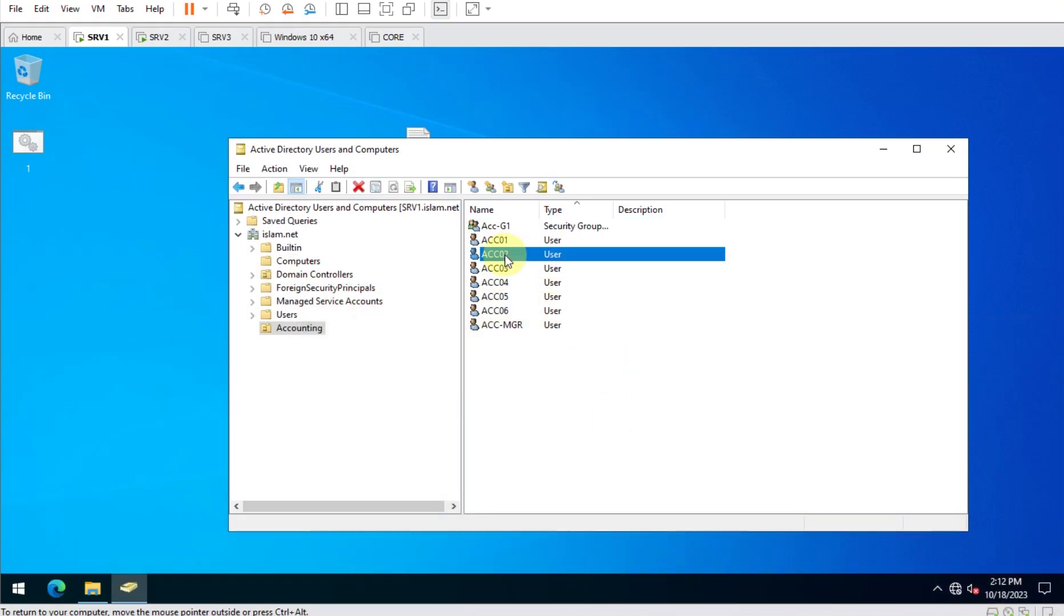
left_click(503, 267)
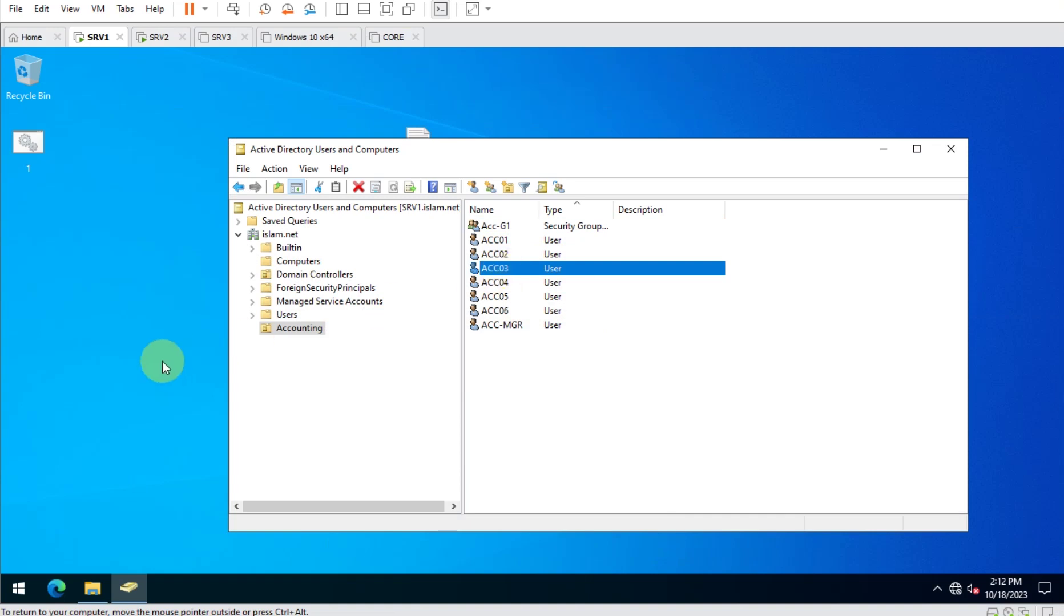
key("super+r")
type("\\\\")
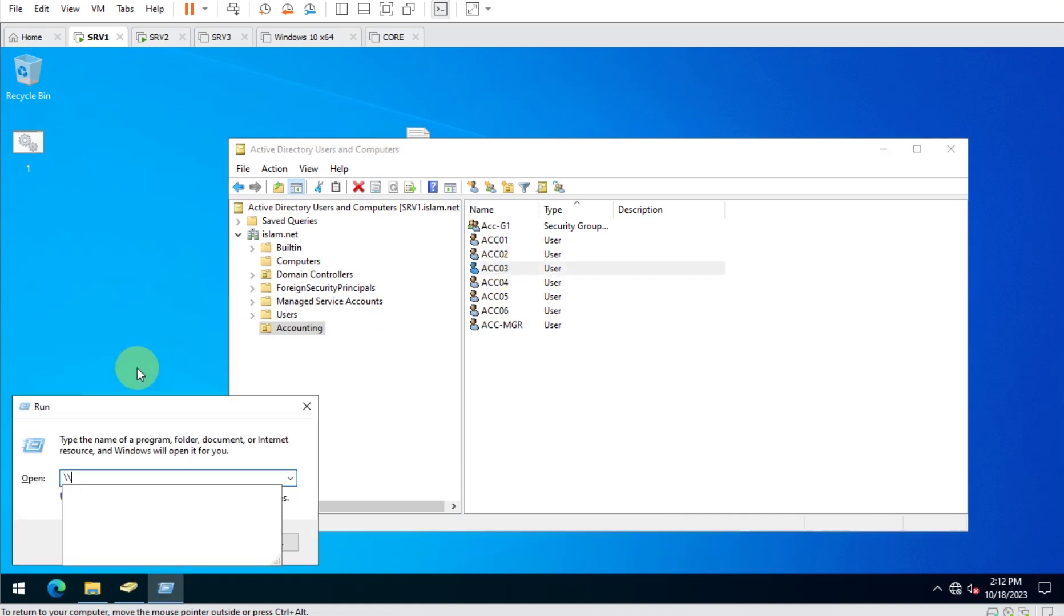
type("Srv1\\")
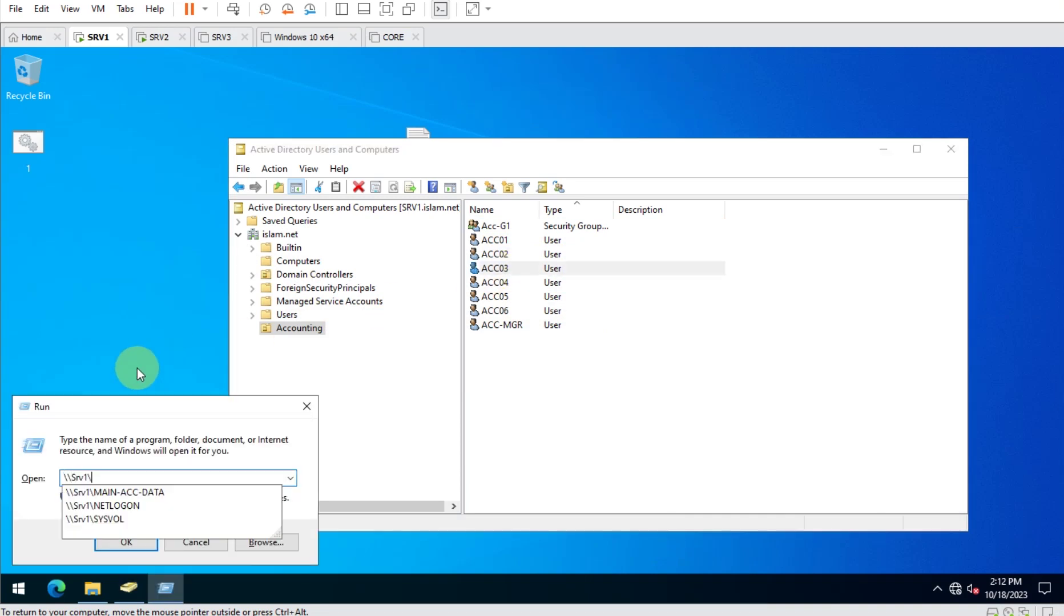
key("Down")
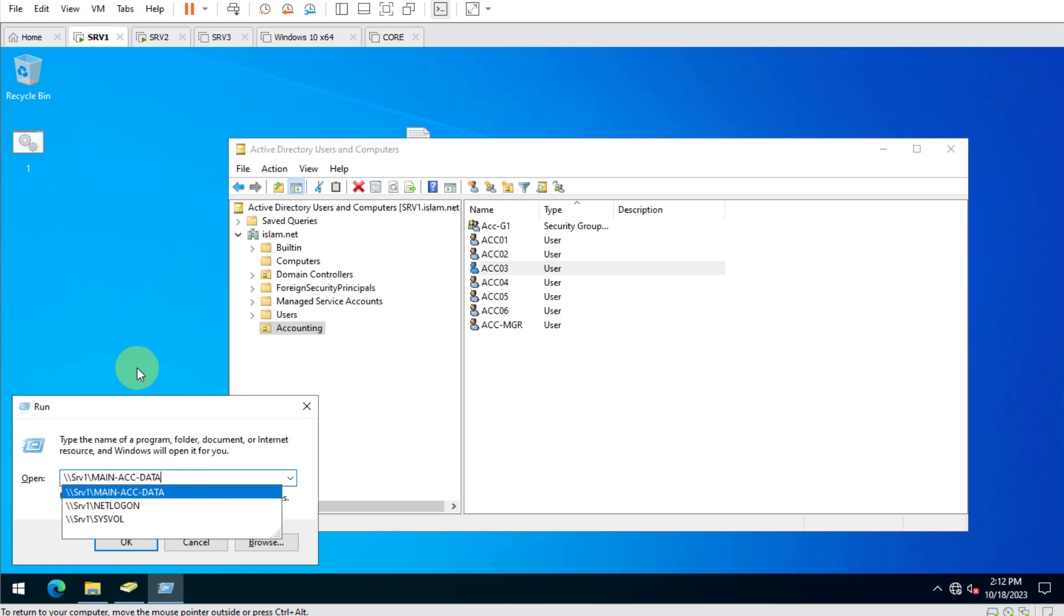
type("\\")
key("BackSpace")
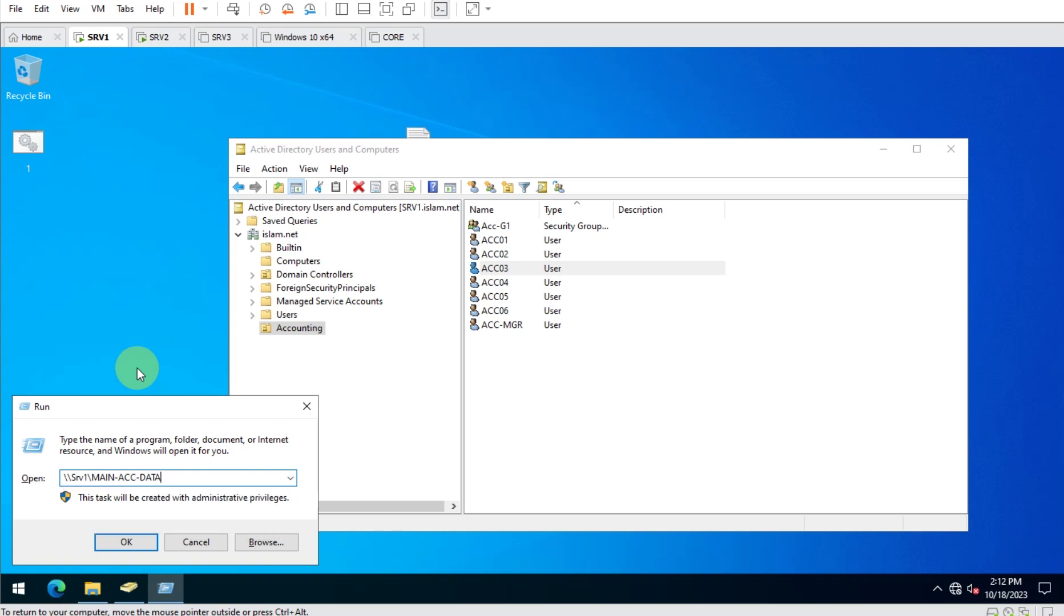
key("ctrl+a")
key("ctrl+c")
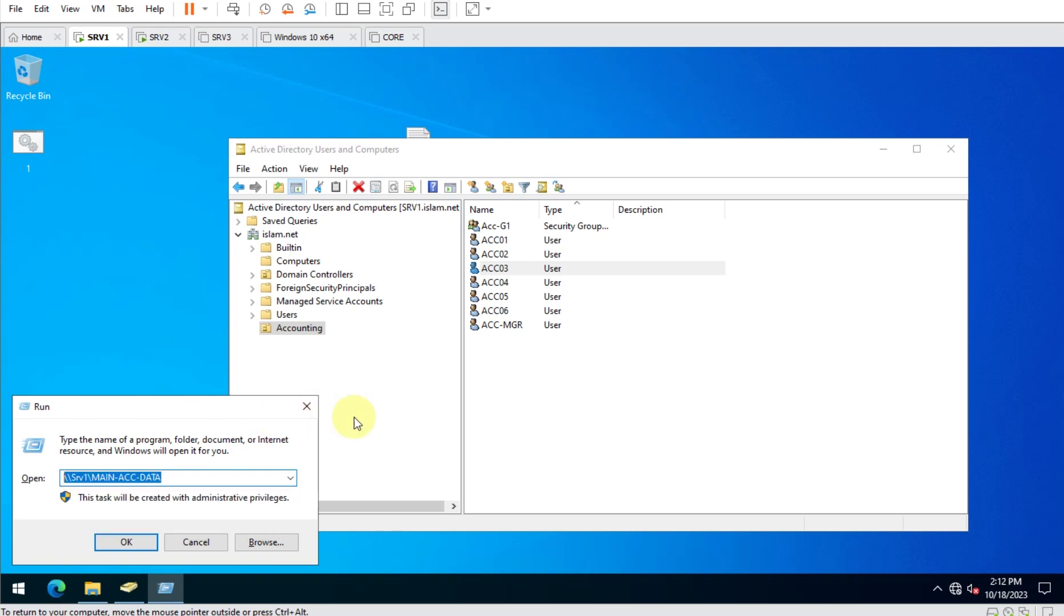
Set ACC01's home folder to connect Z: to the pasted \\Srv1\MAIN-ACC-DATA path, and apply.
double_click(514, 242)
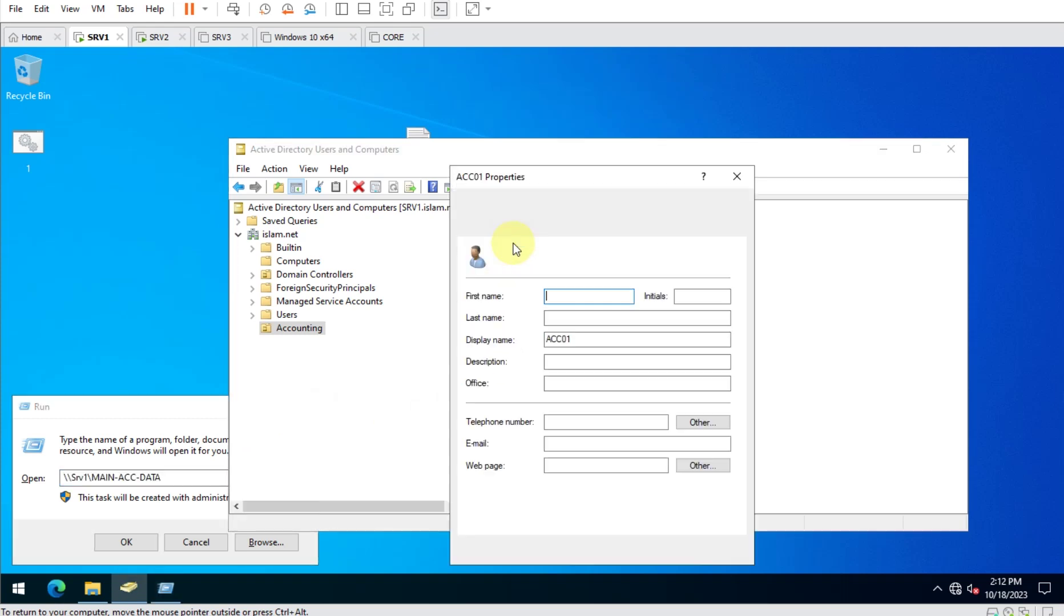
left_click(607, 229)
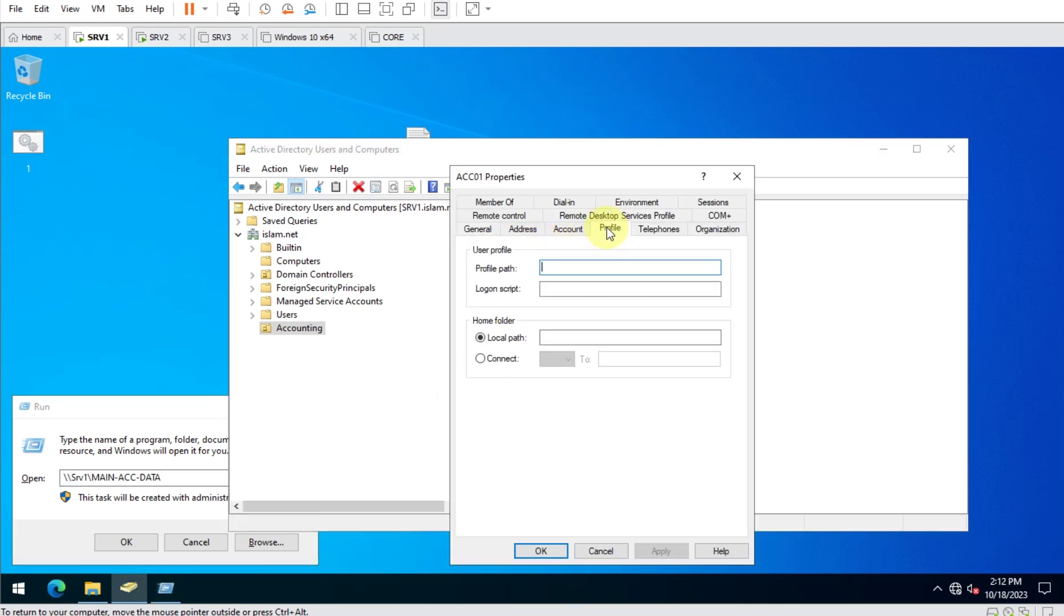
left_click(501, 361)
left_click(636, 360)
key("ctrl+v")
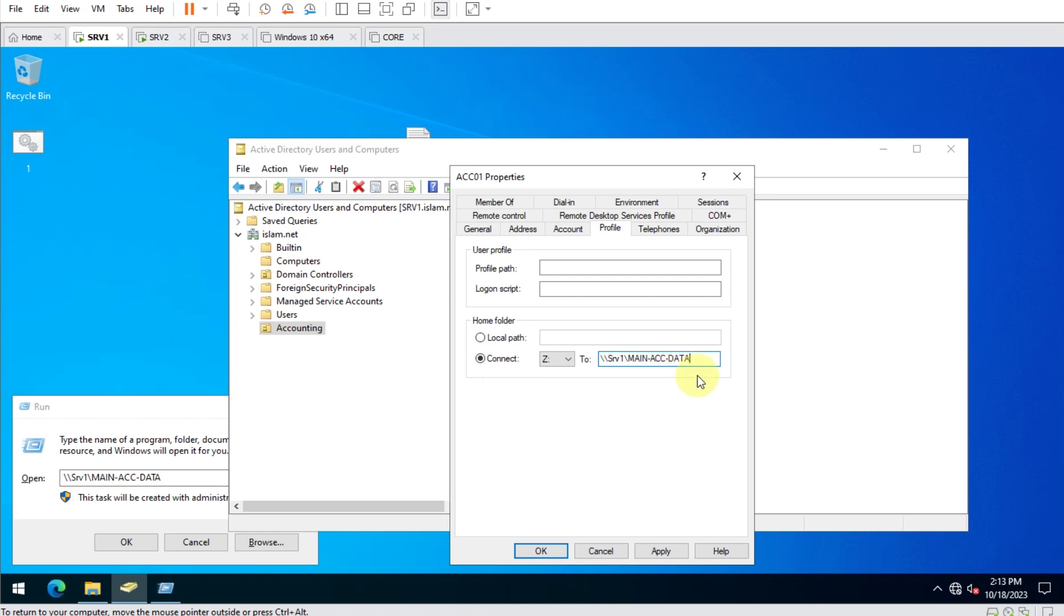
left_click(659, 552)
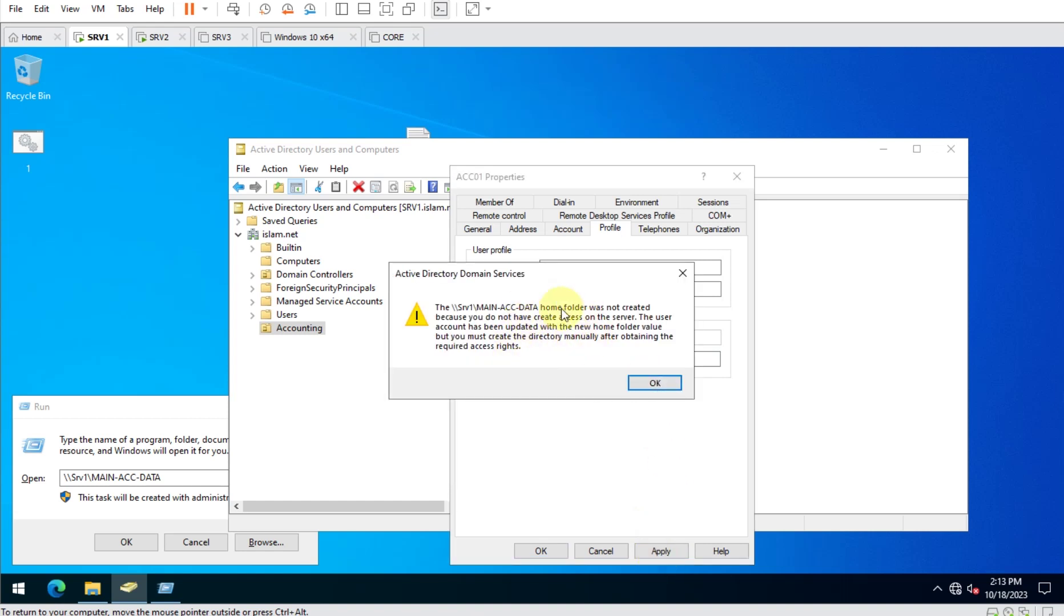
left_click(653, 383)
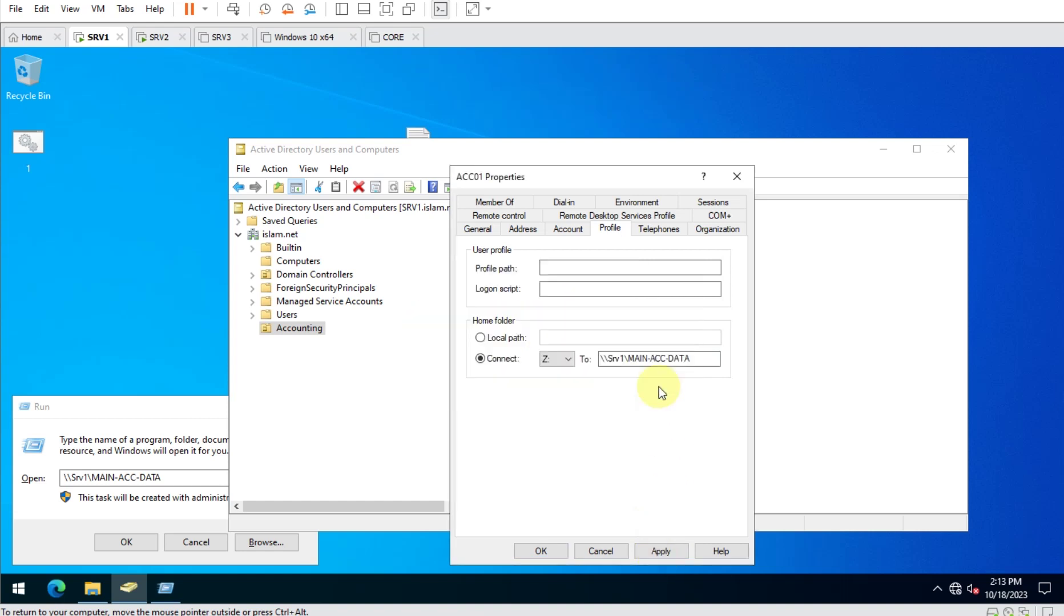
left_click(541, 552)
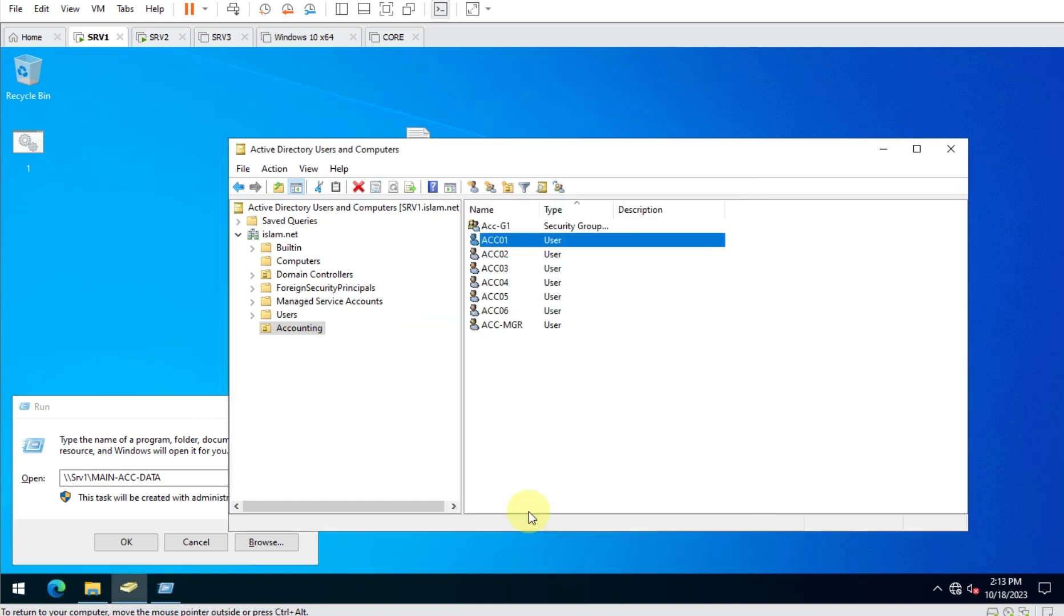
left_click(504, 254)
Set ACC02's home folder to connect Y: to \\Srv1\MAIN-ACC-DATA.
double_click(504, 254)
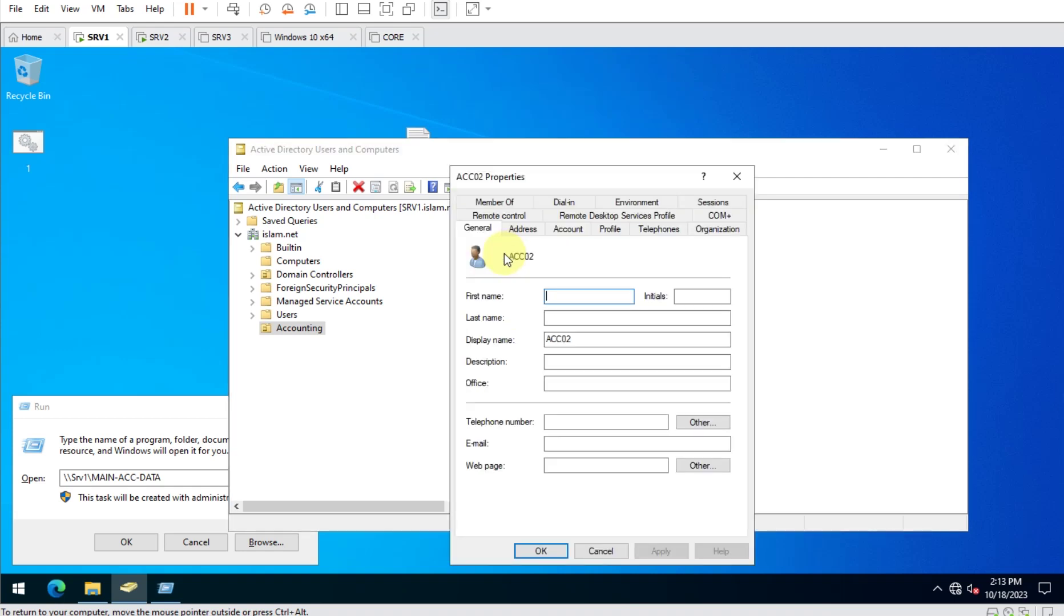
left_click(609, 229)
left_click(497, 359)
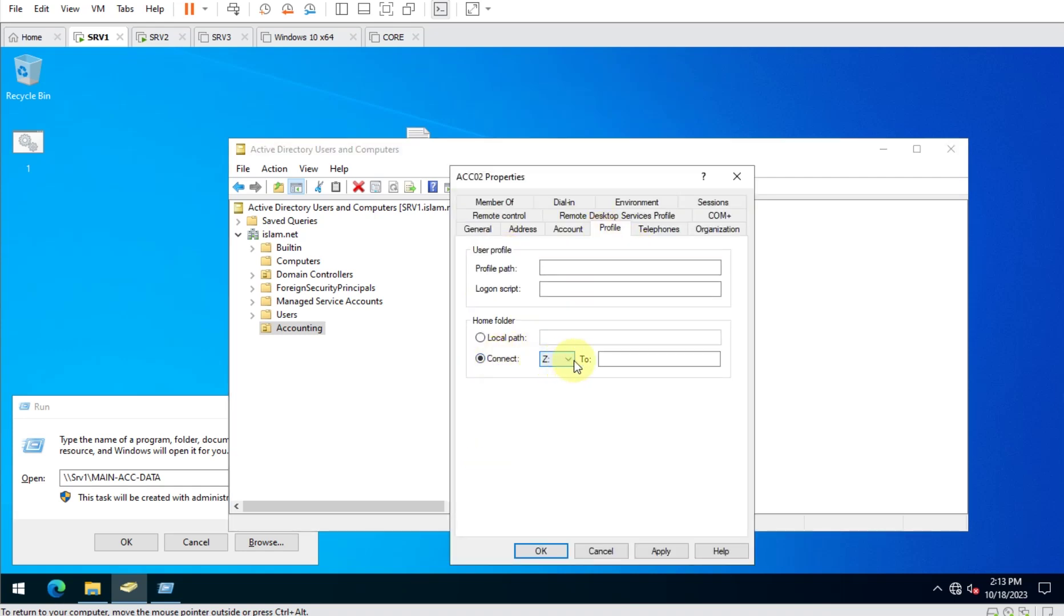
left_click(630, 360)
key("ctrl+v")
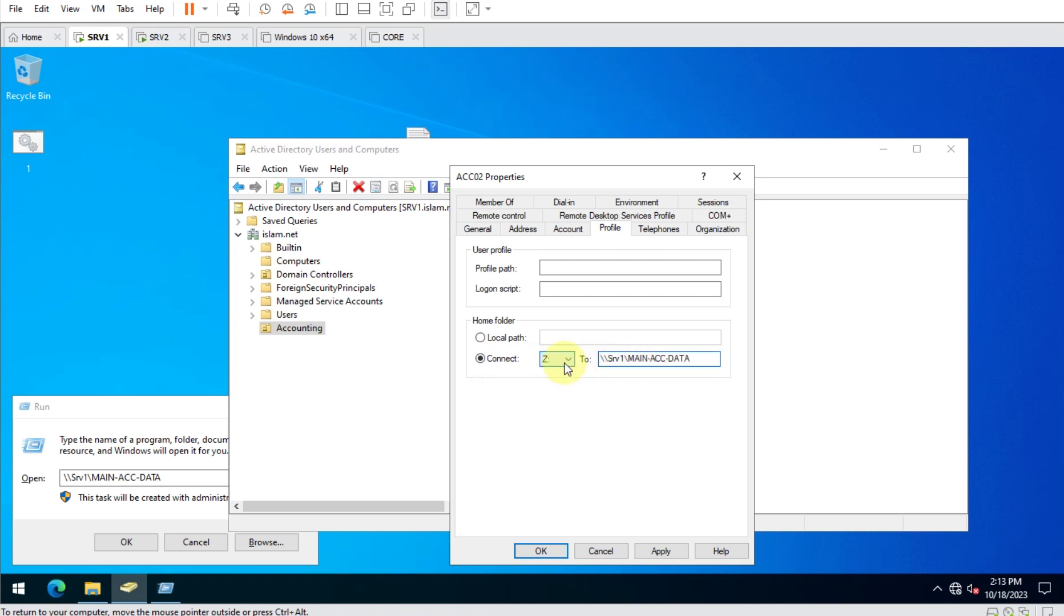
left_click(567, 368)
left_click(557, 573)
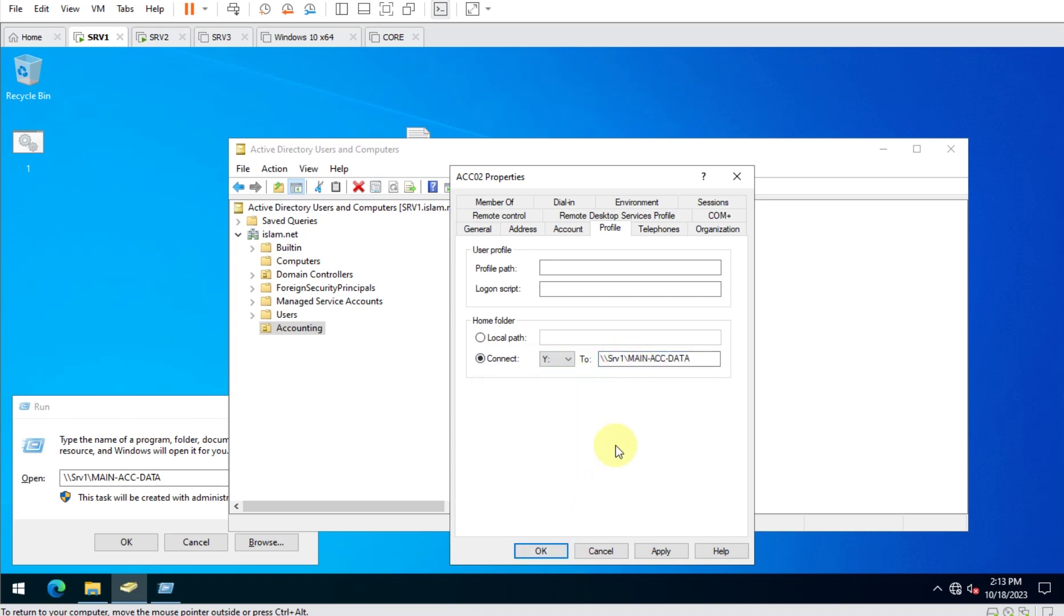
left_click(646, 553)
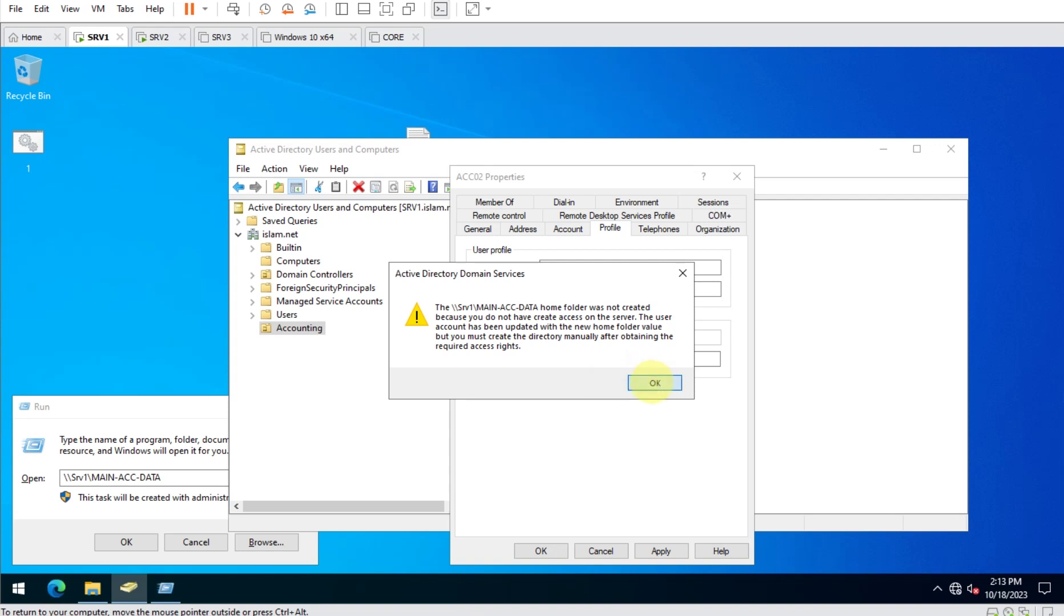
left_click(651, 381)
left_click(541, 551)
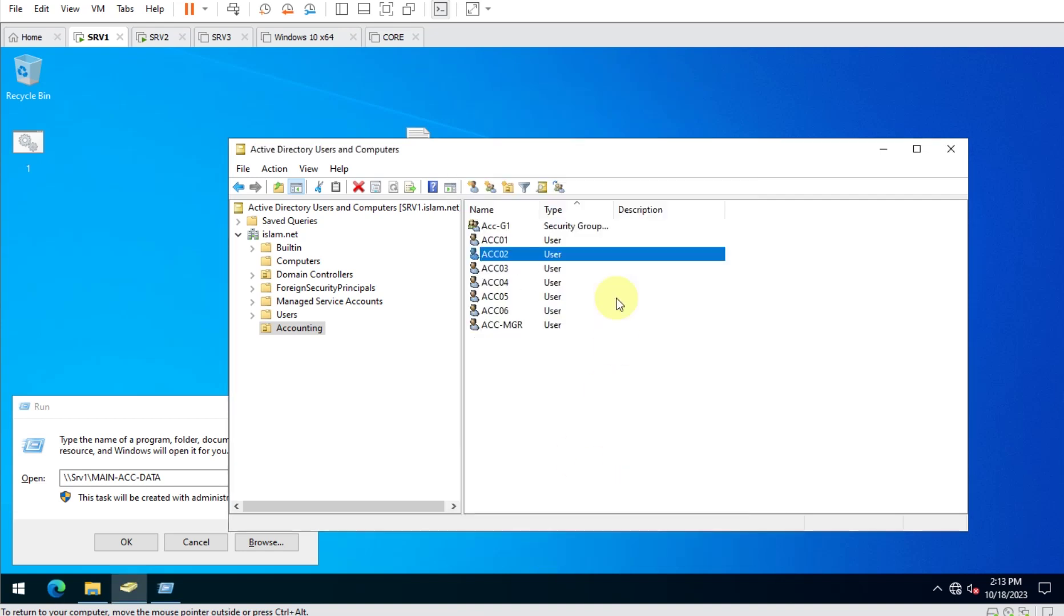
Set ACC03's home folder to connect V: to \\Srv1\MAIN-ACC-DATA.
double_click(491, 270)
left_click(566, 227)
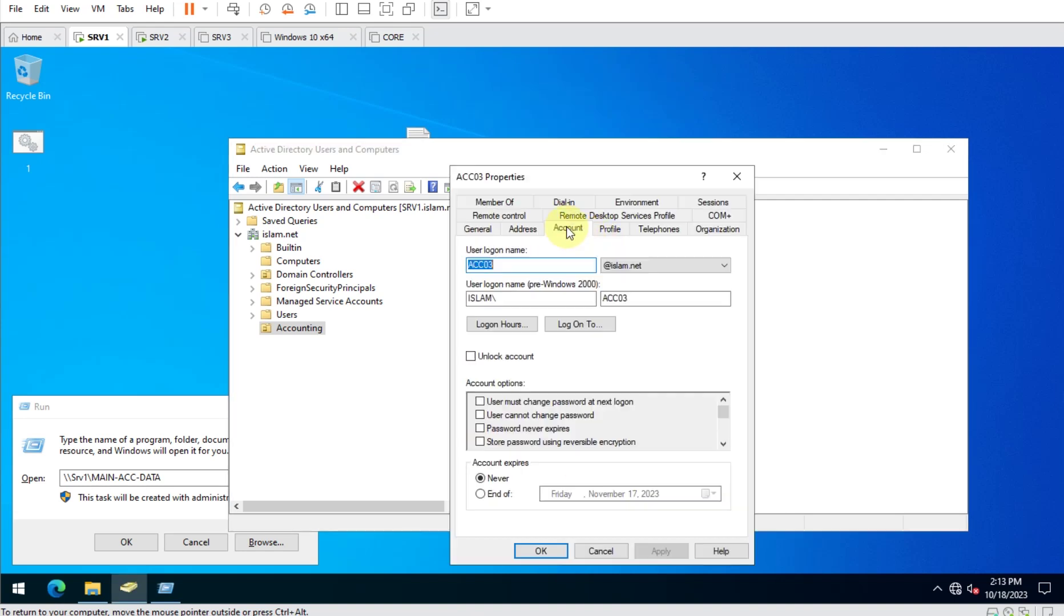
left_click(611, 230)
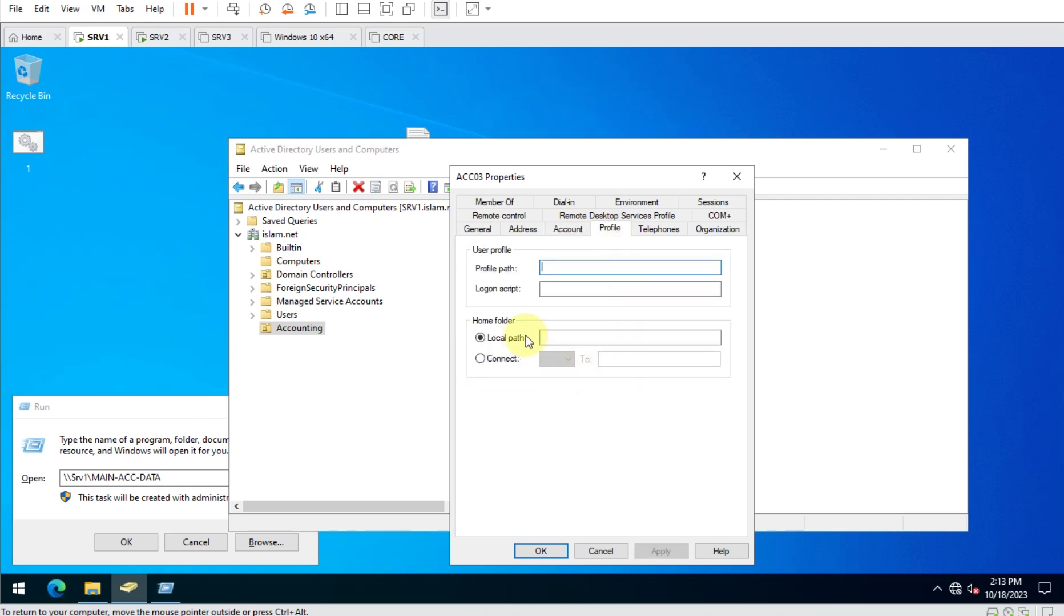
left_click(499, 358)
left_click(568, 359)
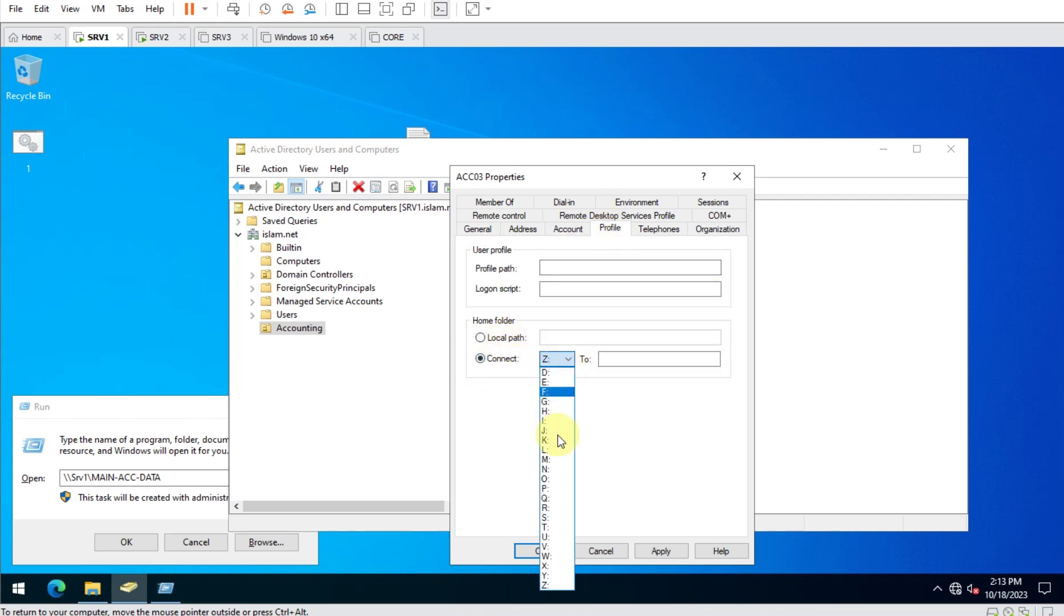
left_click(561, 547)
left_click(612, 359)
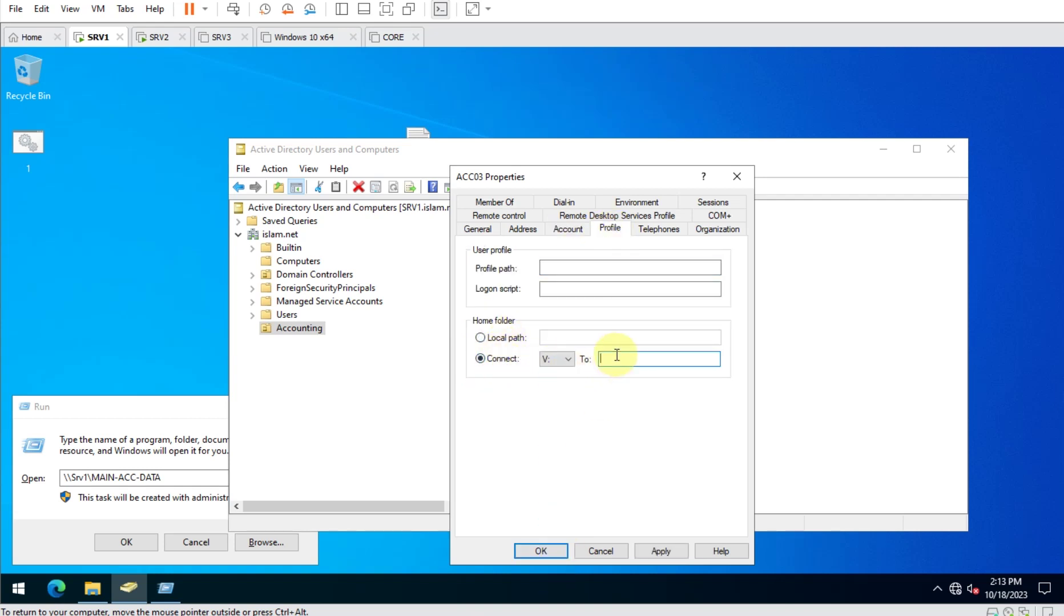
key("ctrl+v")
left_click(675, 550)
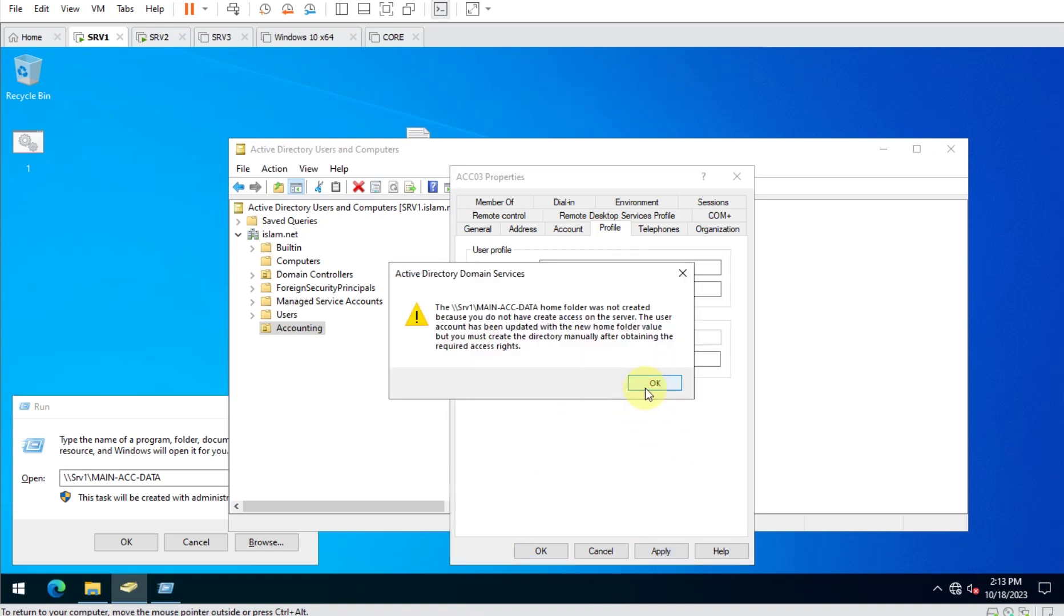
left_click(647, 388)
left_click(542, 551)
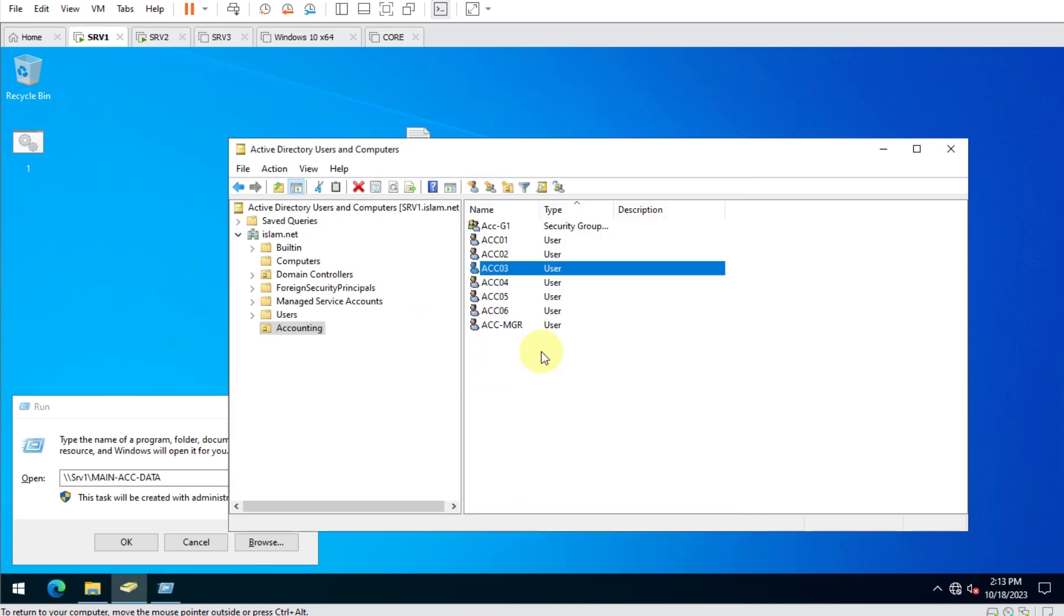
Recheck that ACC01's home folder still maps Z:, closing without changes.
left_click(535, 426)
double_click(501, 239)
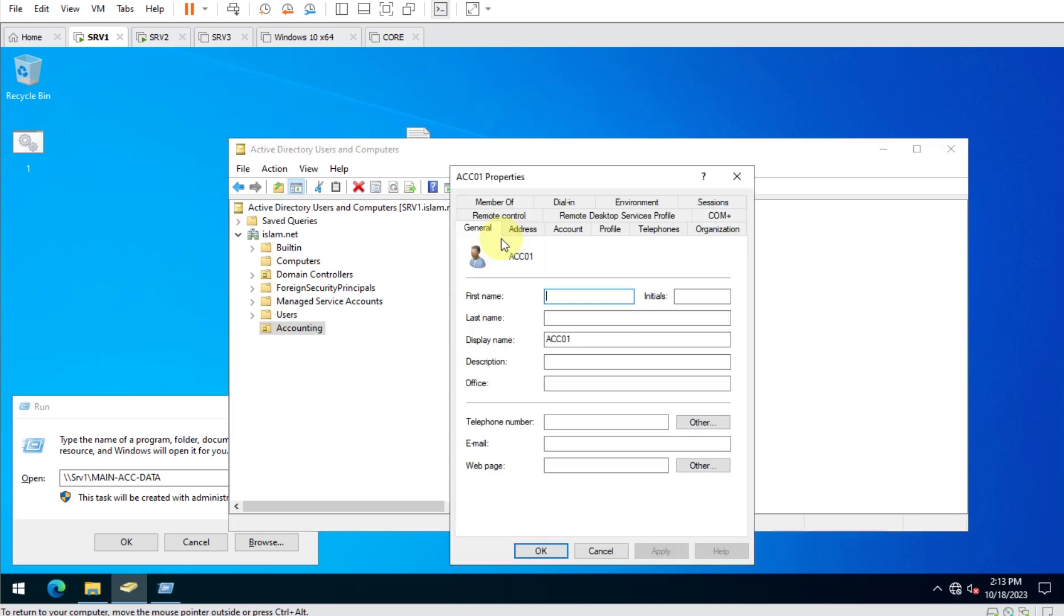
left_click(609, 229)
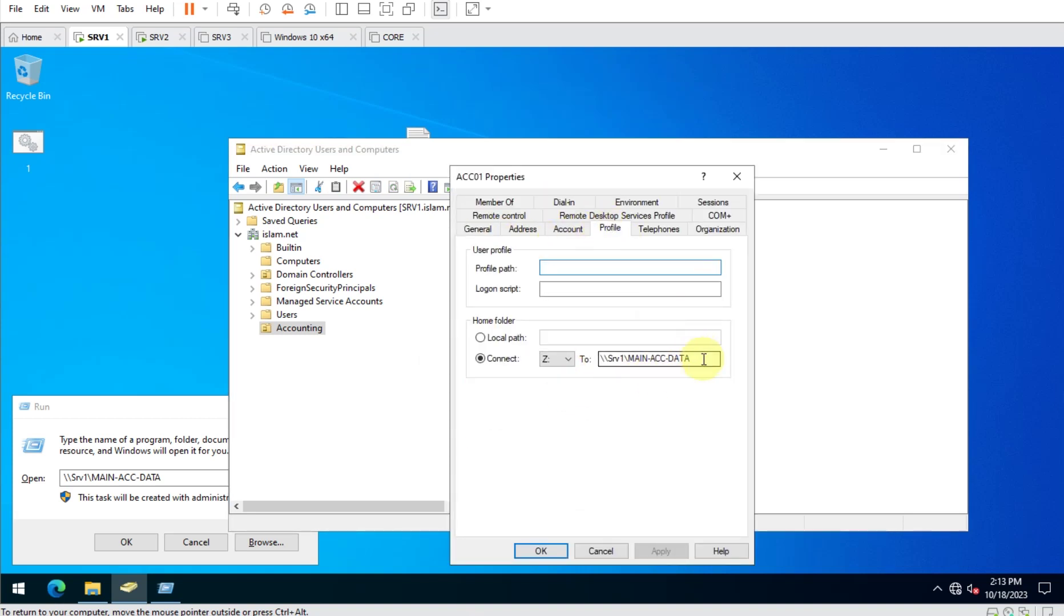
key("Escape")
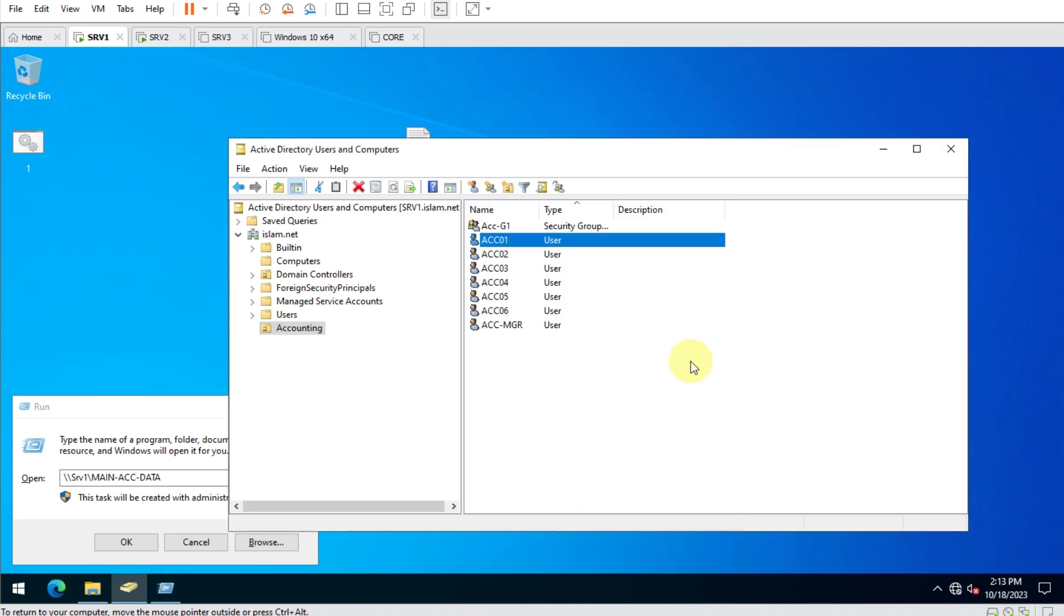
left_click(159, 421)
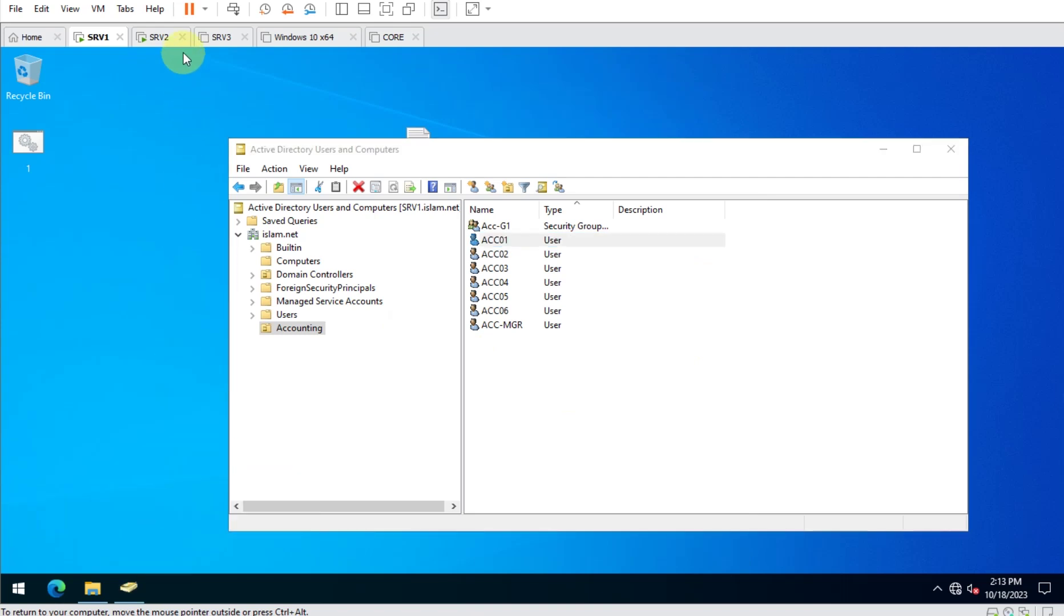
Switch to the SRV2 virtual machine and bring up its sign-in screen with Ctrl+Alt+Del.
left_click(161, 38)
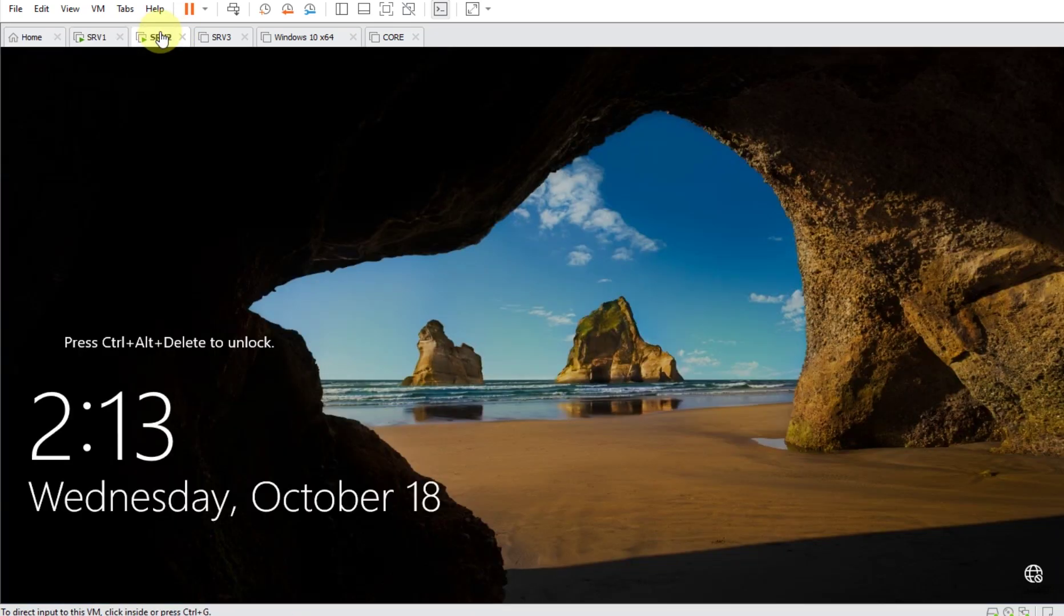
left_click(233, 8)
left_click(434, 308)
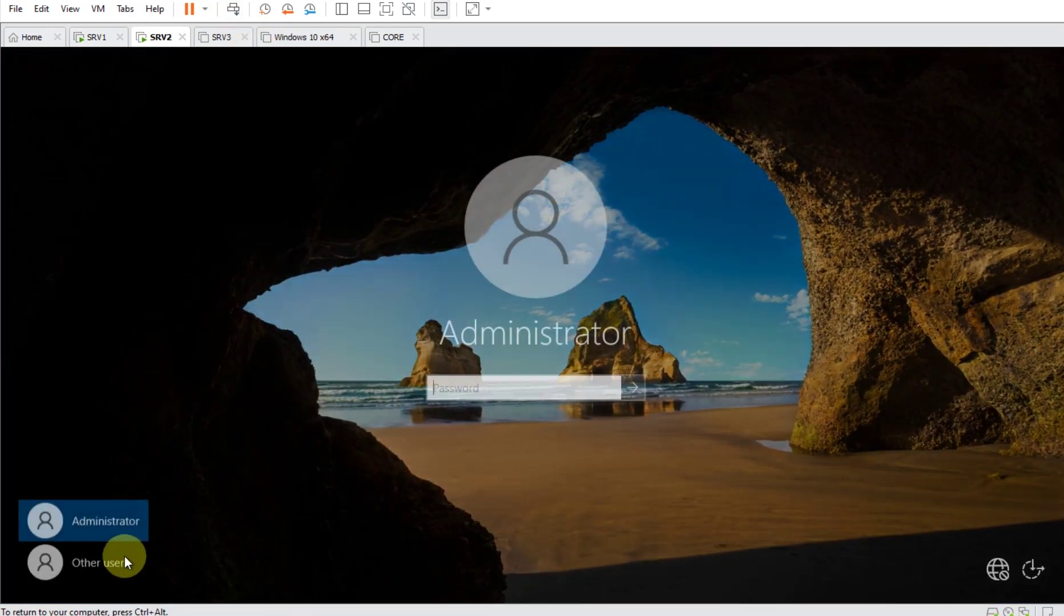
Sign in to SRV2 as Other user acc01 with that account's password.
left_click(119, 557)
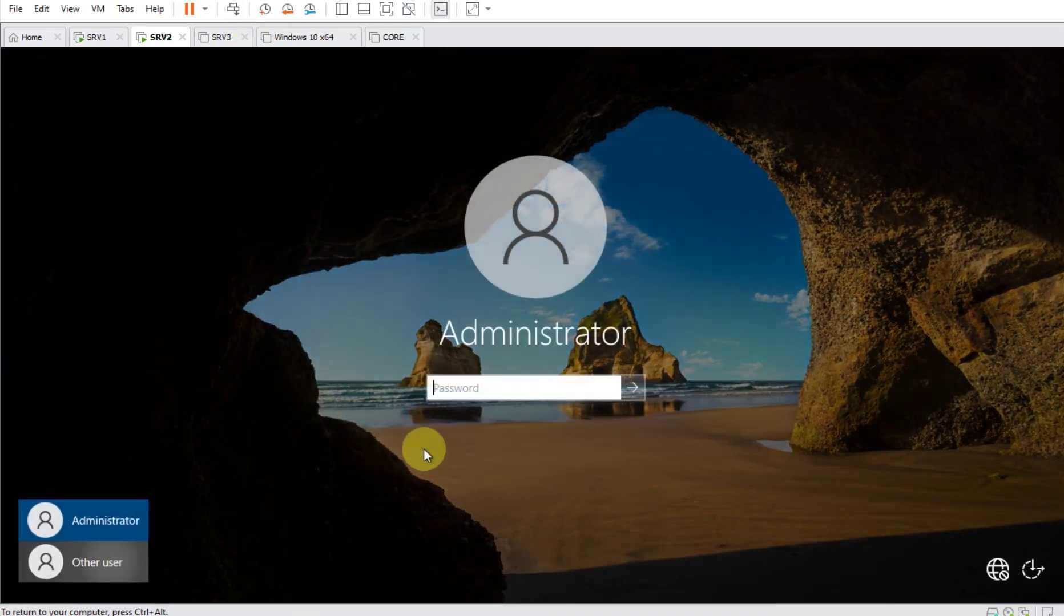
type("acc01")
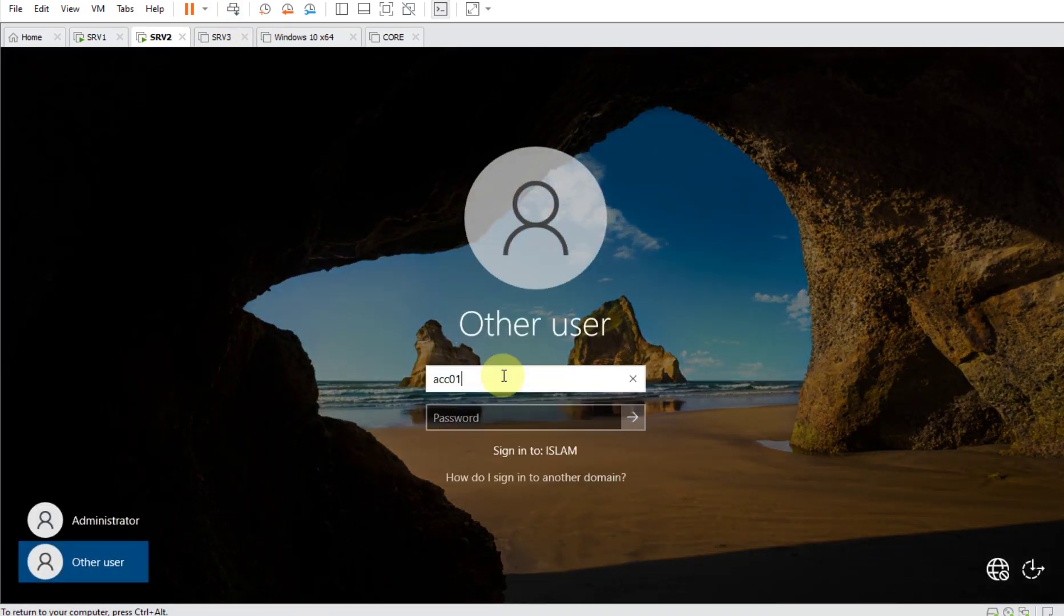
key("Tab")
type("Pa$$w0rd")
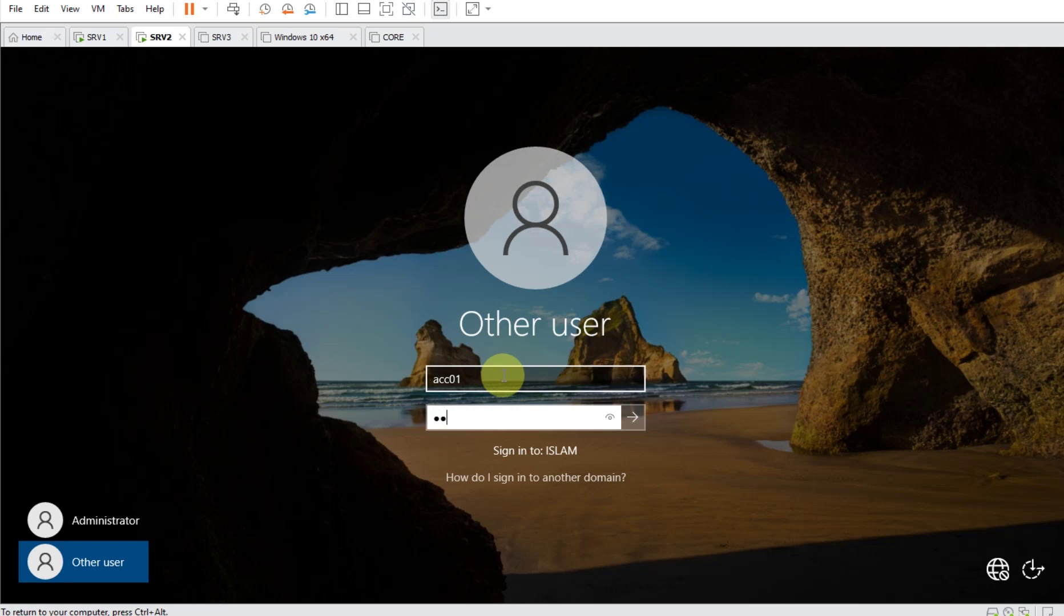
key("Return")
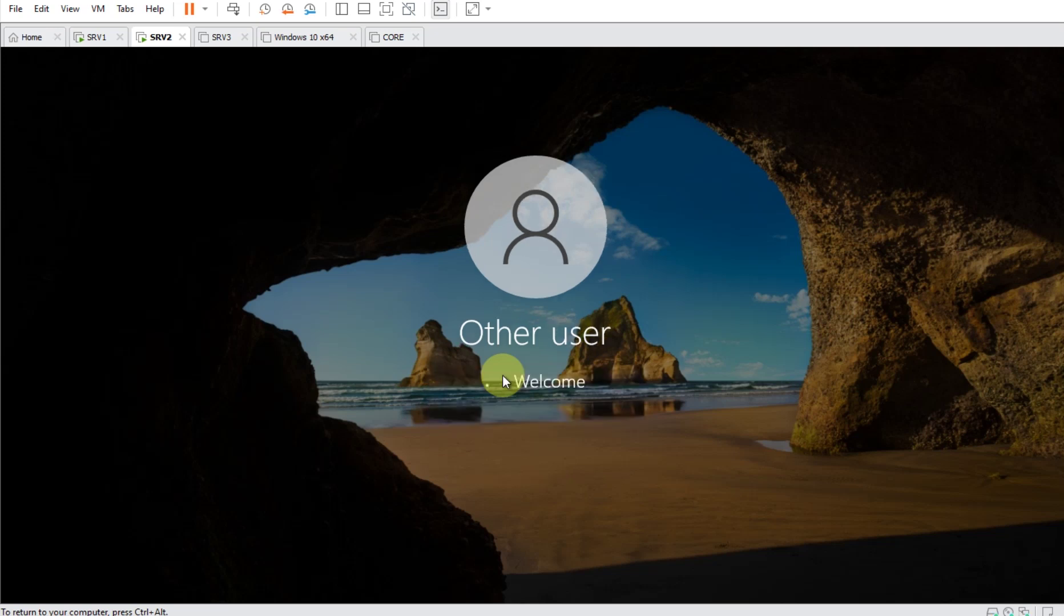
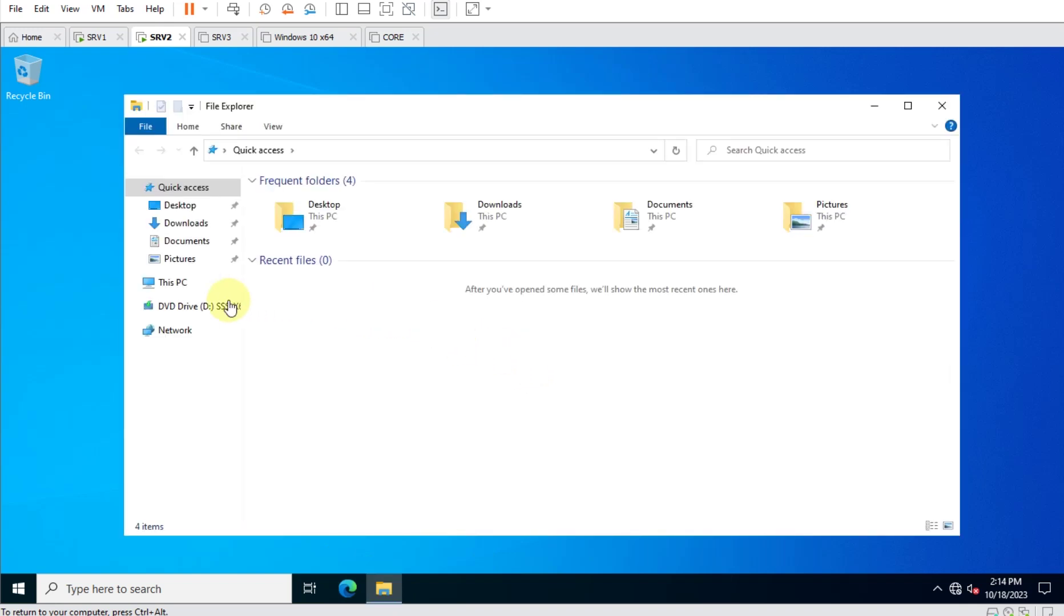
Maximize File Explorer on SRV2 and open the MAIN-ACC-DATA (Z:) network drive.
left_click(169, 286)
double_click(516, 108)
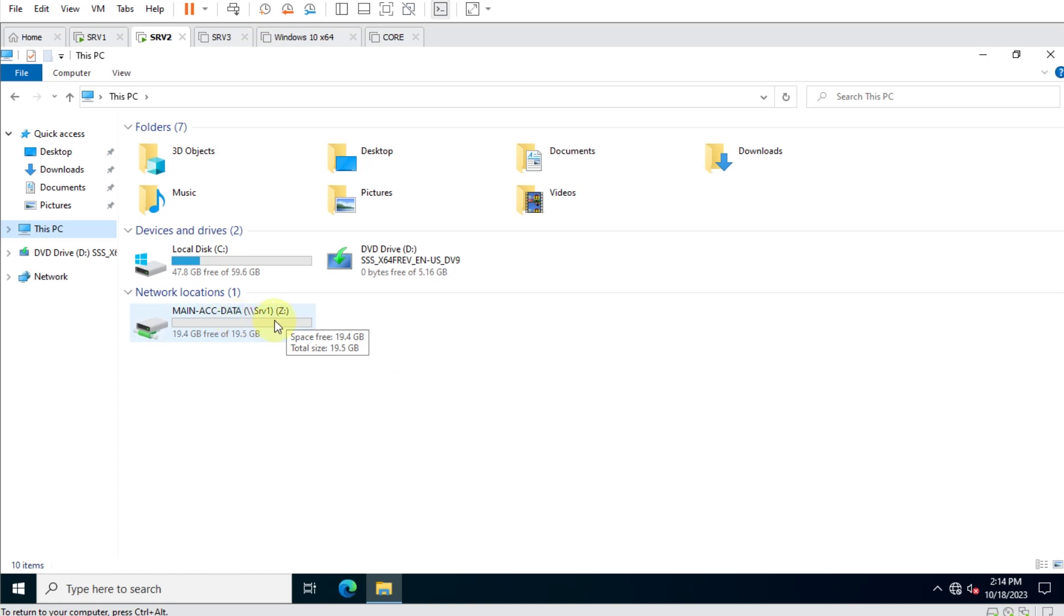
double_click(209, 321)
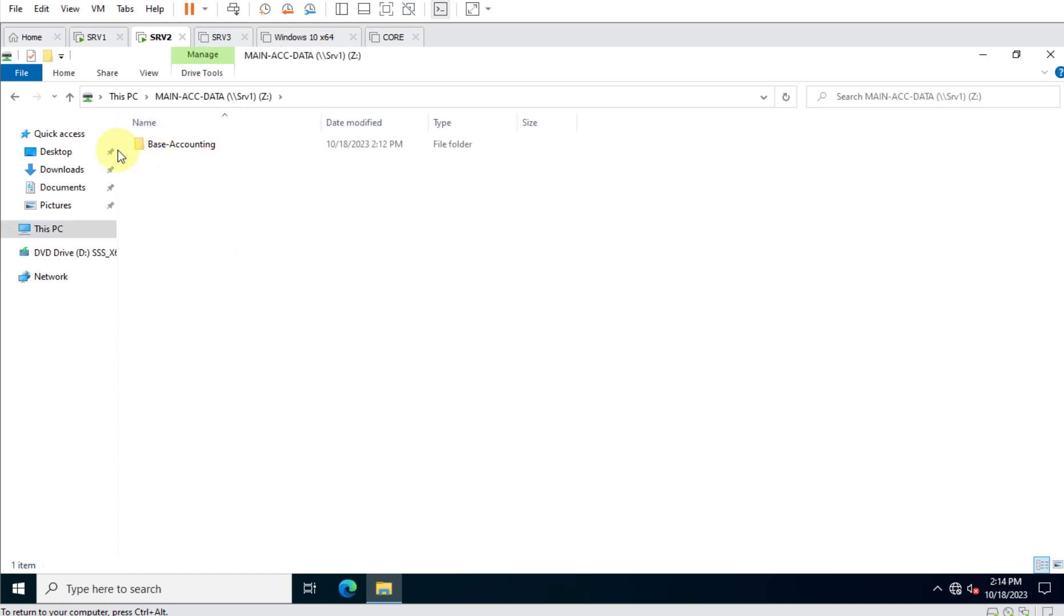
Open the Base-Accounting folder, then return to the Z: drive root.
left_click(17, 594)
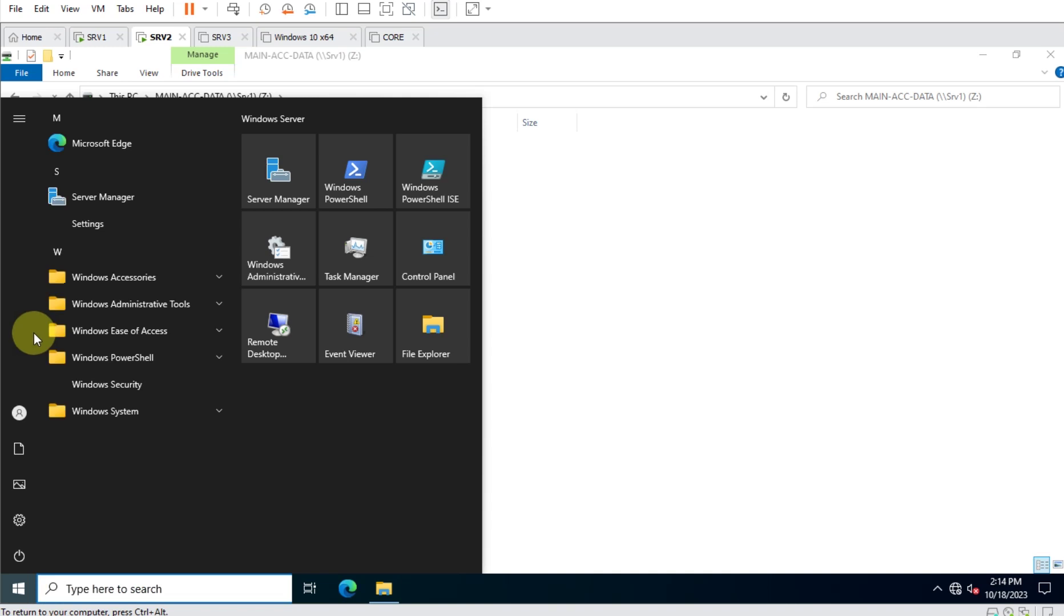
mouse_move(19, 420)
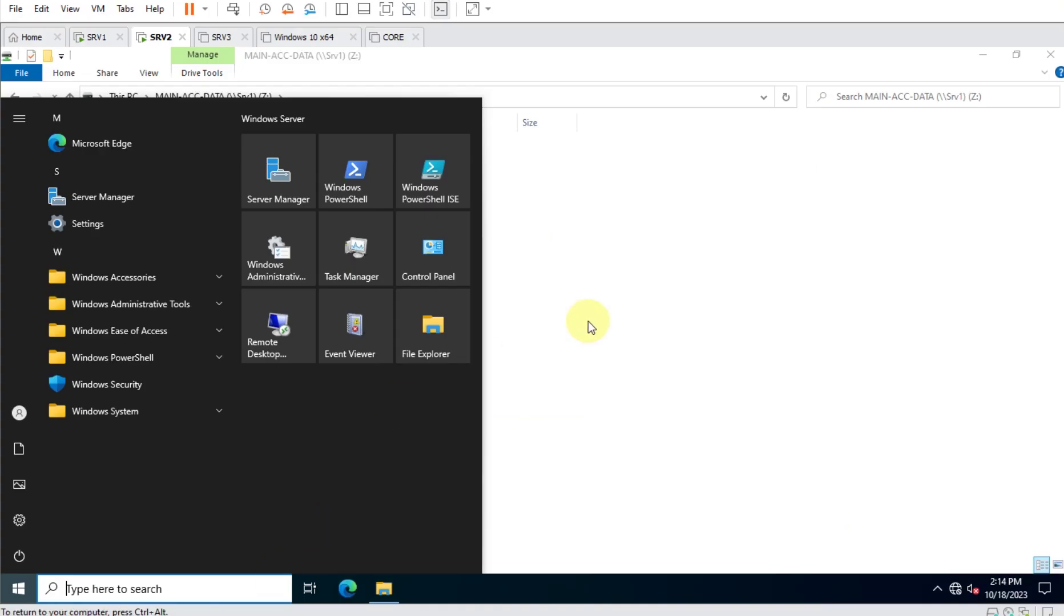
left_click(499, 319)
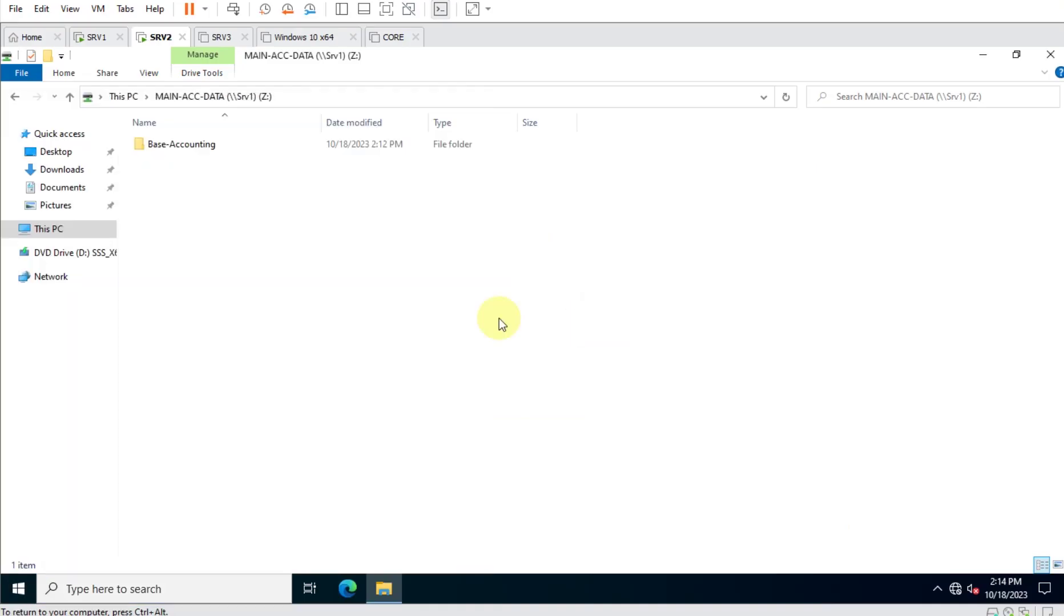
double_click(194, 149)
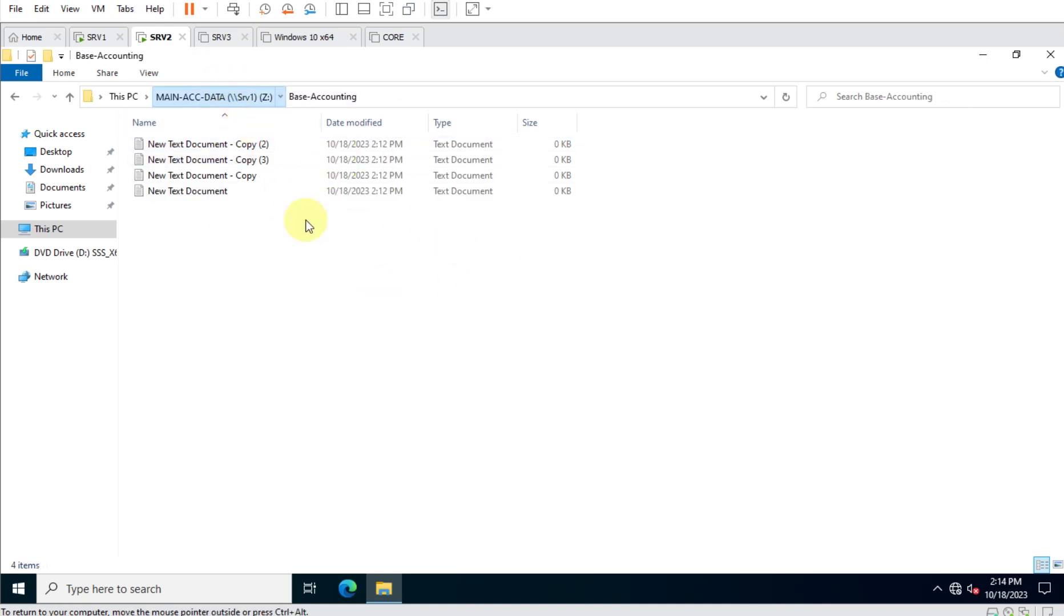
key("alt+Up")
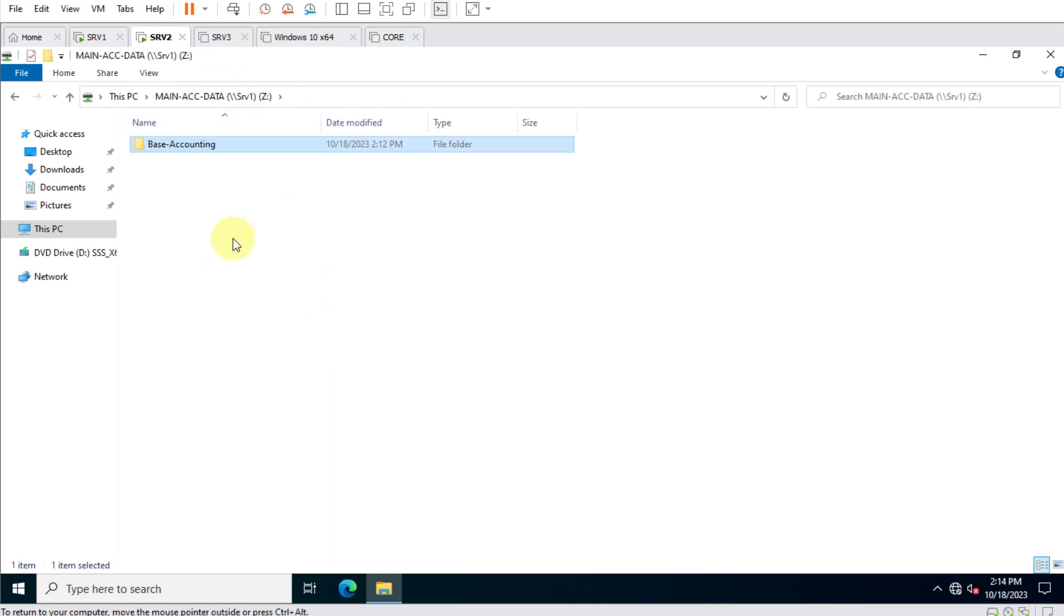
left_click(359, 296)
key("super+r")
type("\\\\")
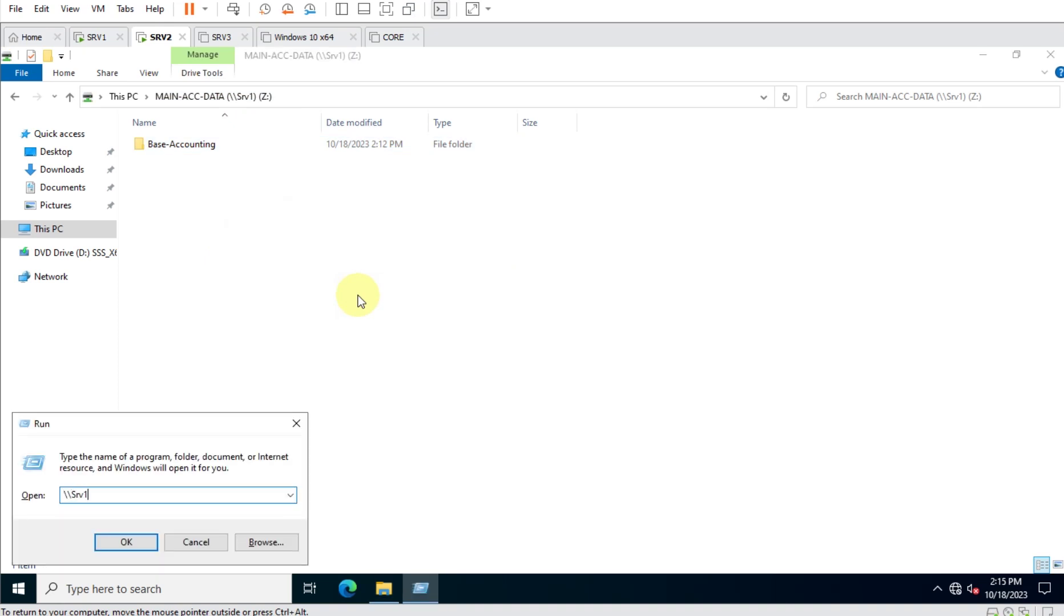
key("Return")
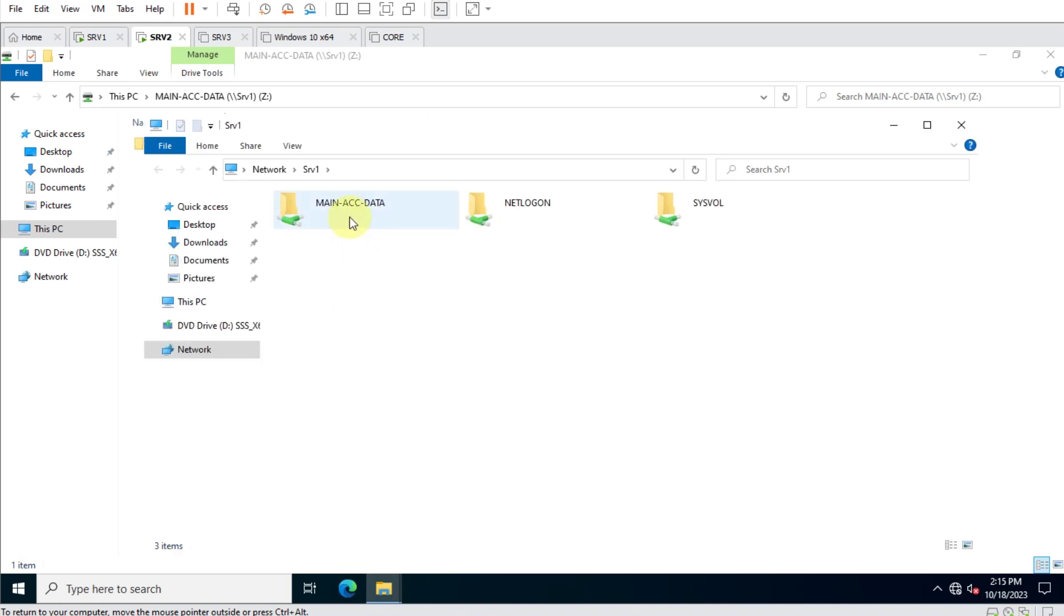
double_click(349, 217)
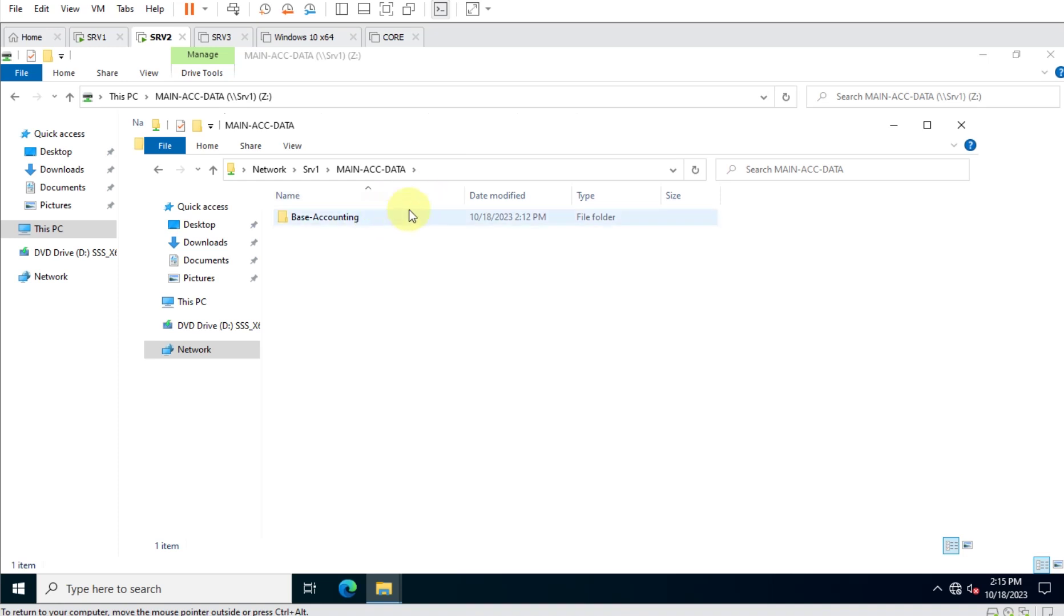
left_click(449, 172)
left_click(449, 173)
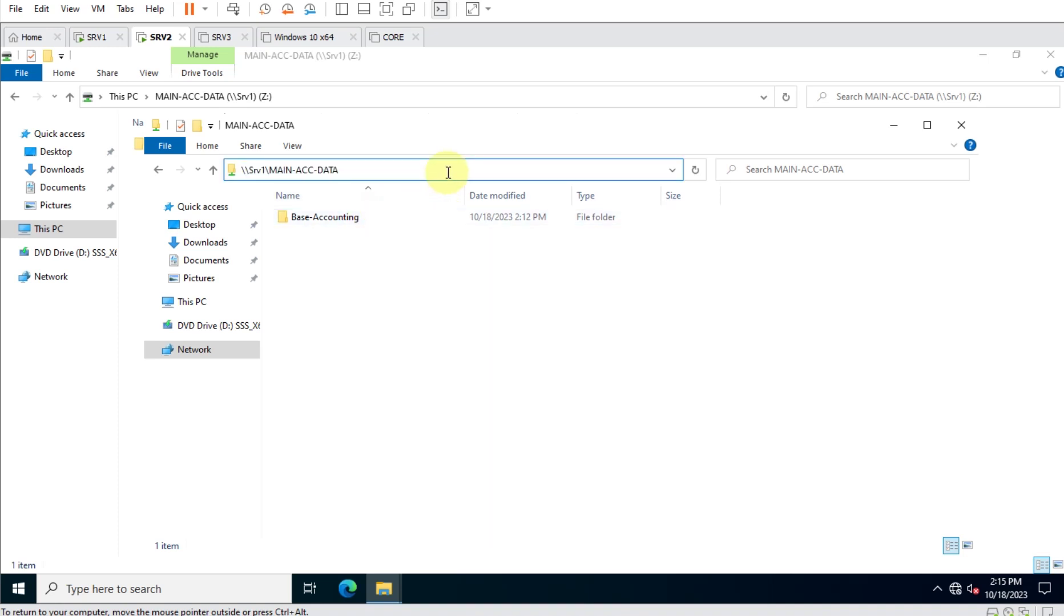
type("\\")
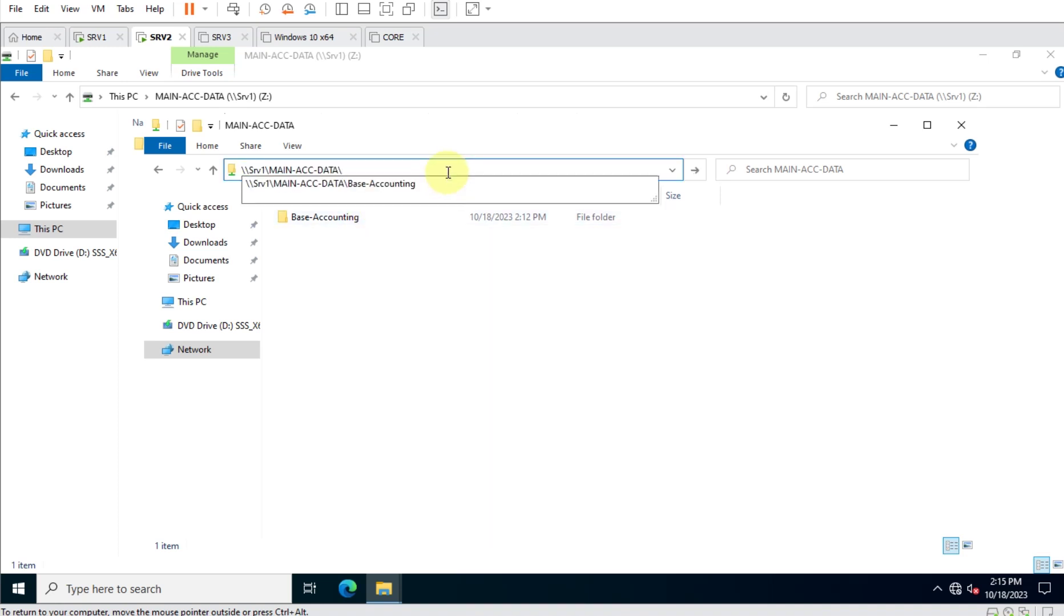
key("Escape")
key("Escape")
key("alt+F4")
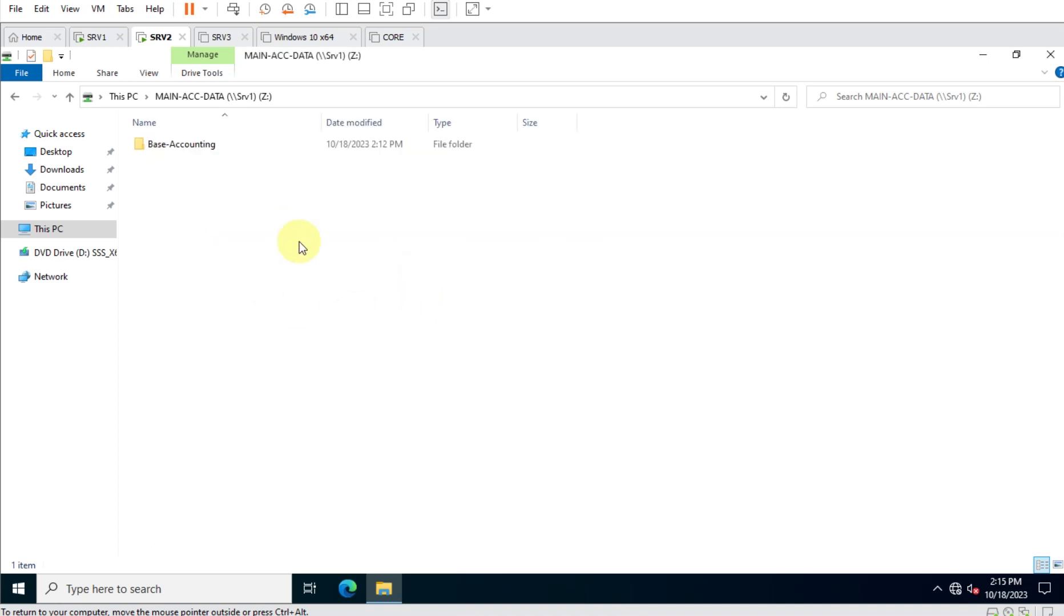
Sign the current user out of SRV2.
right_click(25, 590)
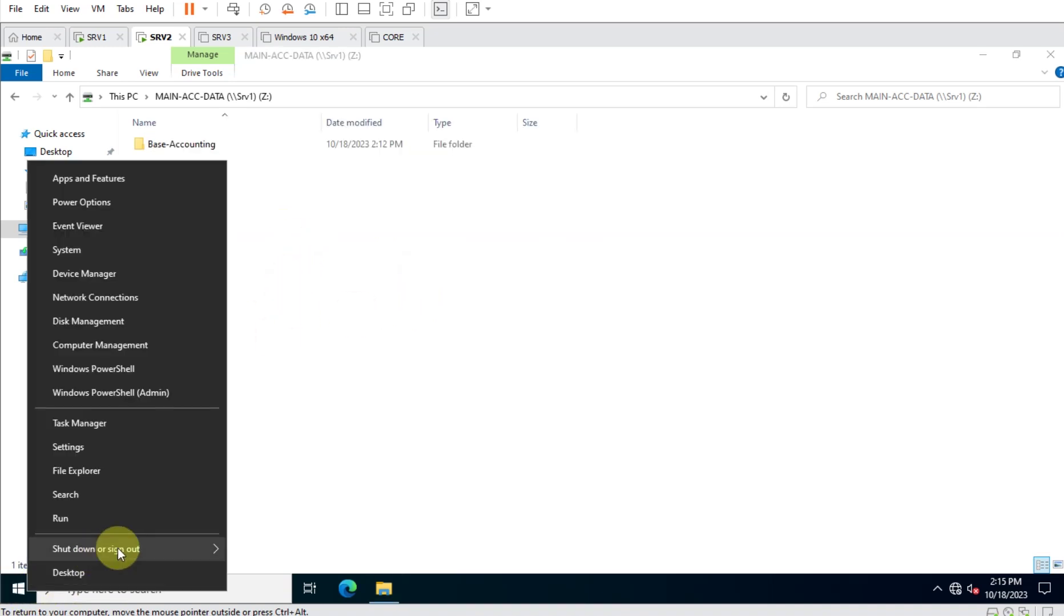
mouse_move(180, 547)
left_click(262, 551)
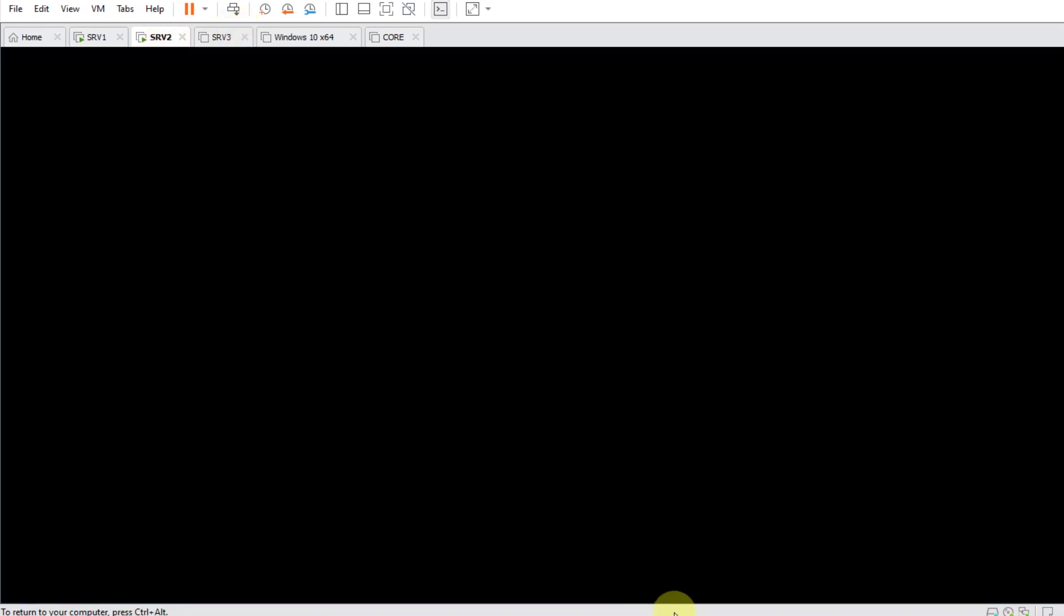
left_click(674, 599)
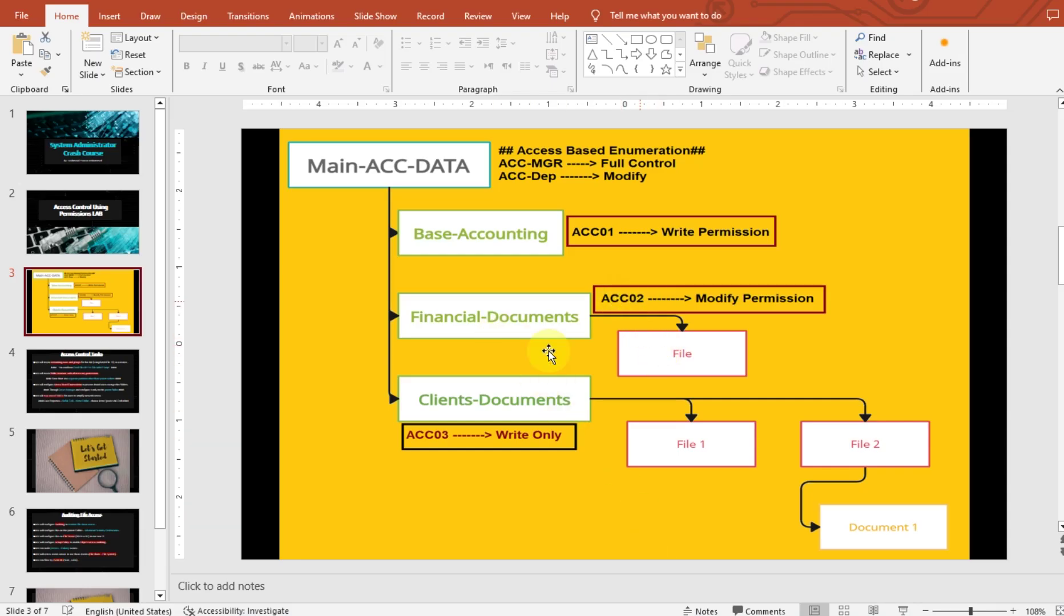
key("alt+Tab")
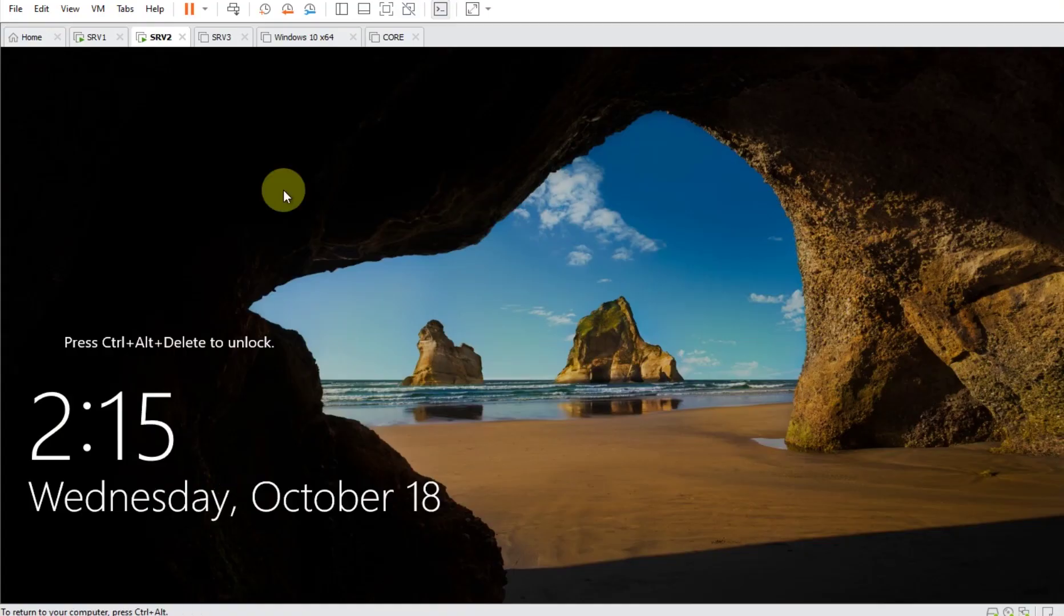
Sign in to SRV2 as user acc02 with that account's password.
left_click(233, 8)
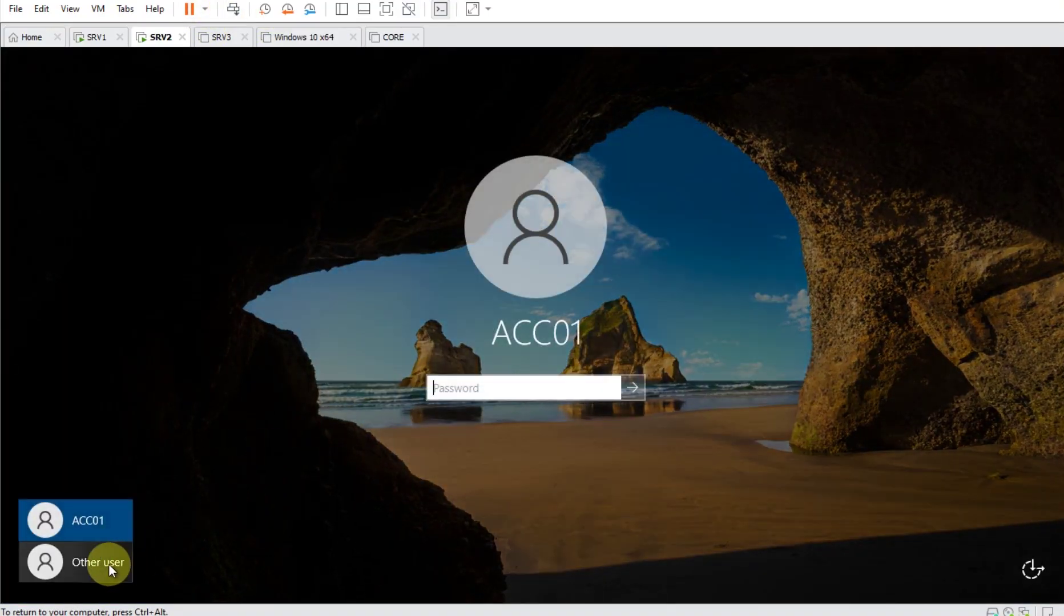
left_click(108, 564)
left_click(544, 368)
type("acc02")
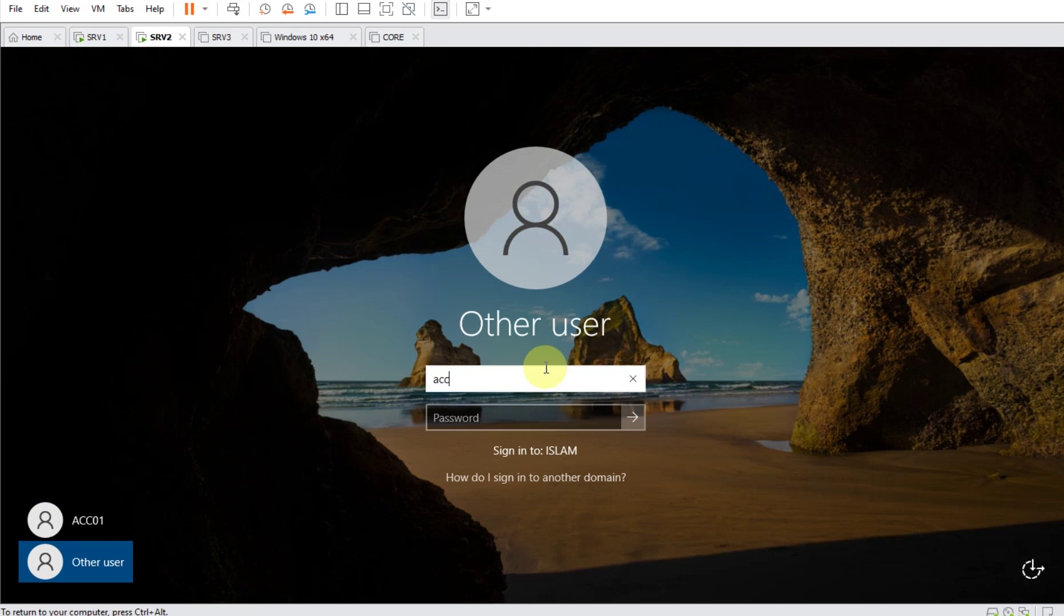
key("Tab")
type("Pa$$w0rd")
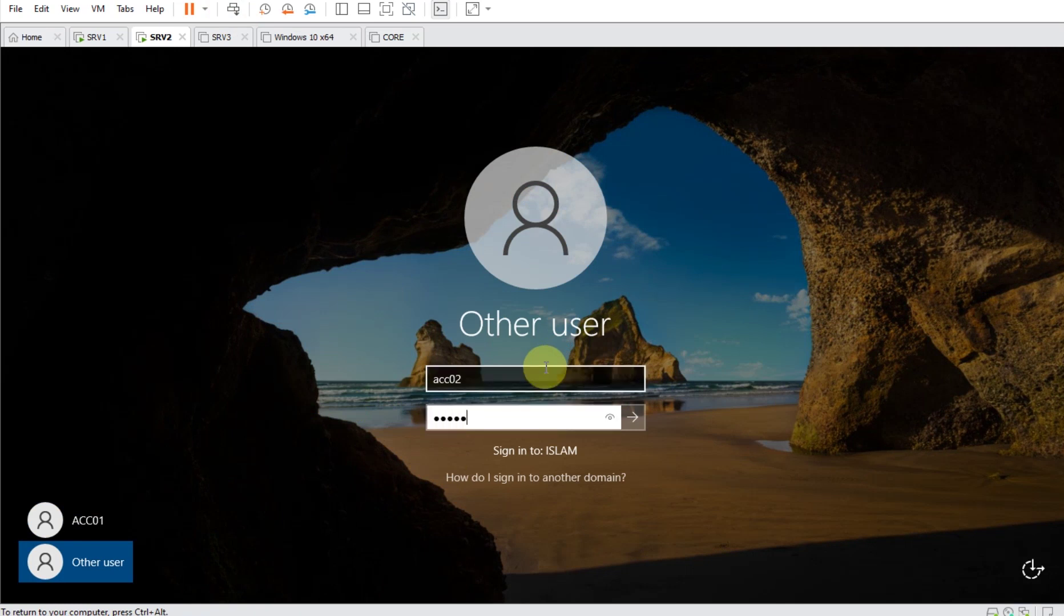
key("Return")
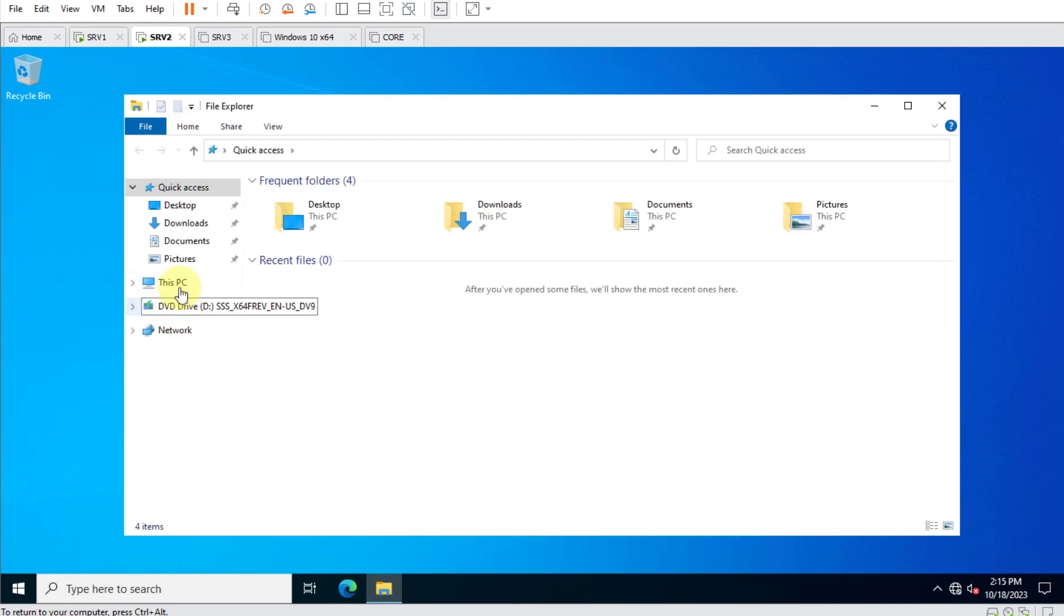
Open the mapped MAIN-ACC-DATA (Y:) drive from This PC.
left_click(192, 285)
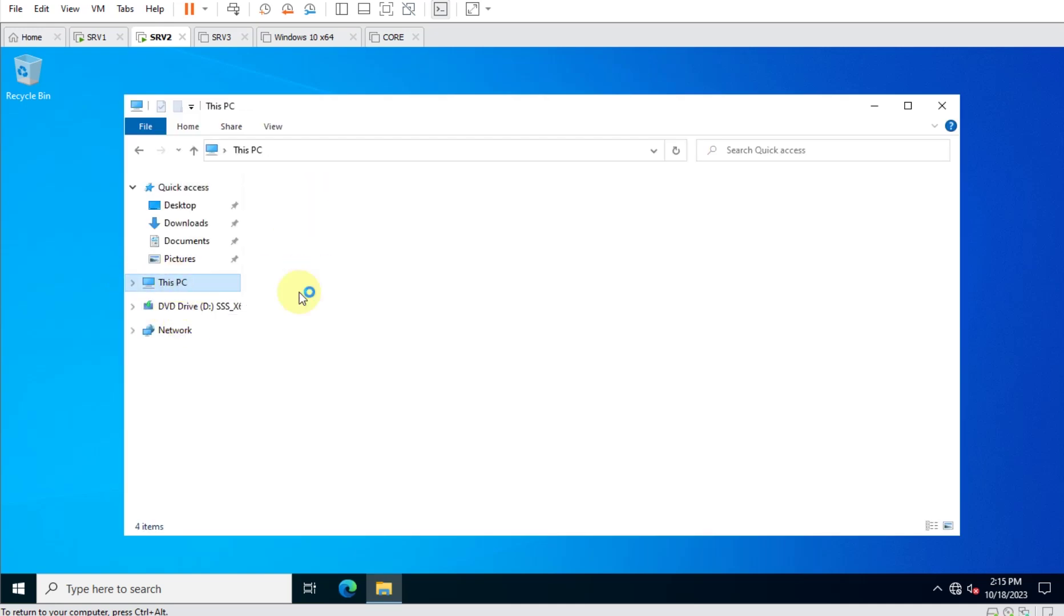
double_click(402, 408)
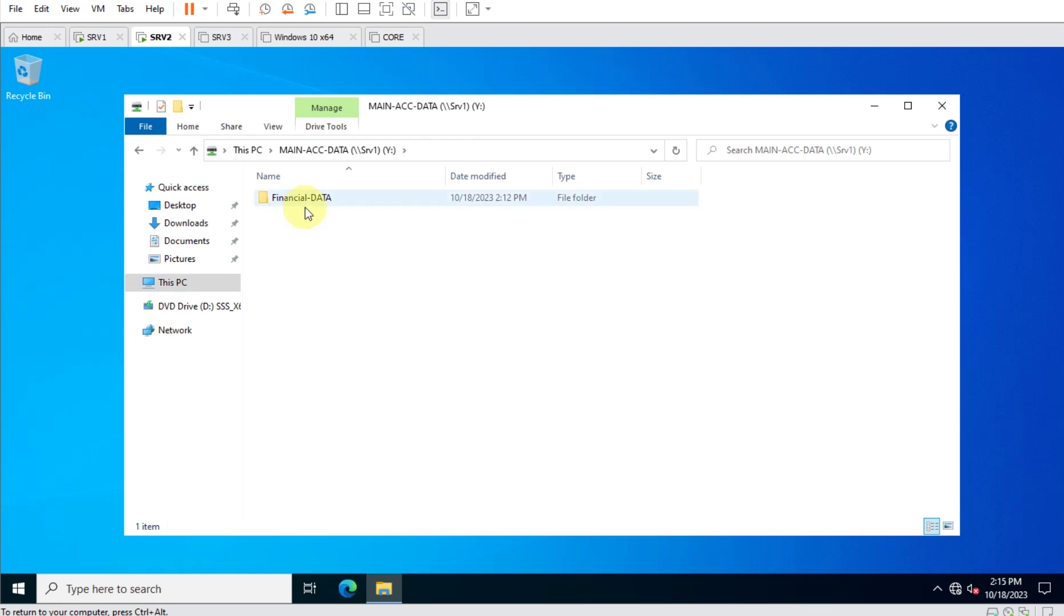
key("alt+Tab")
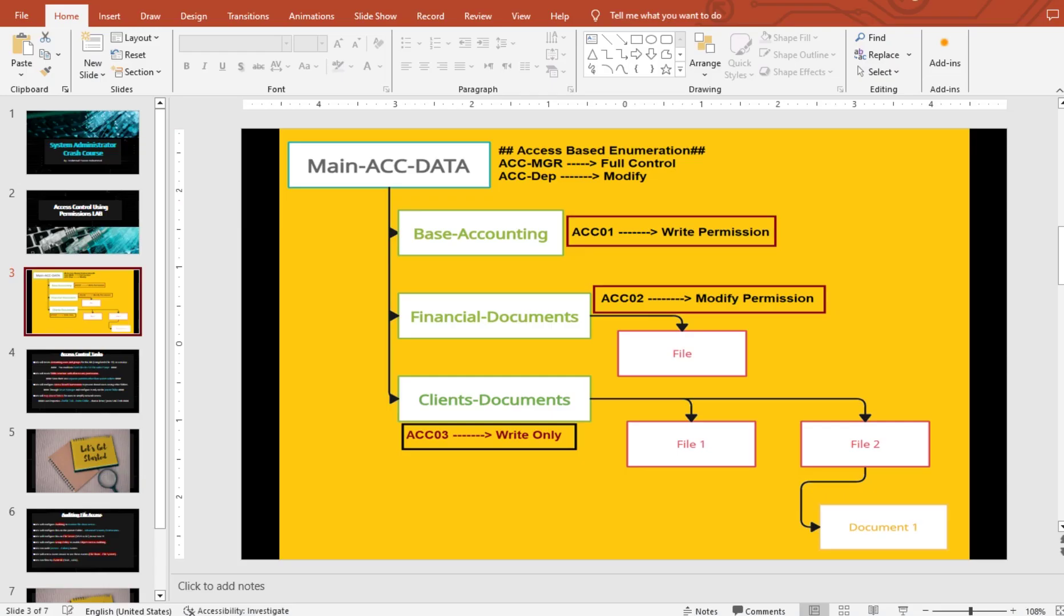
key("alt+Tab")
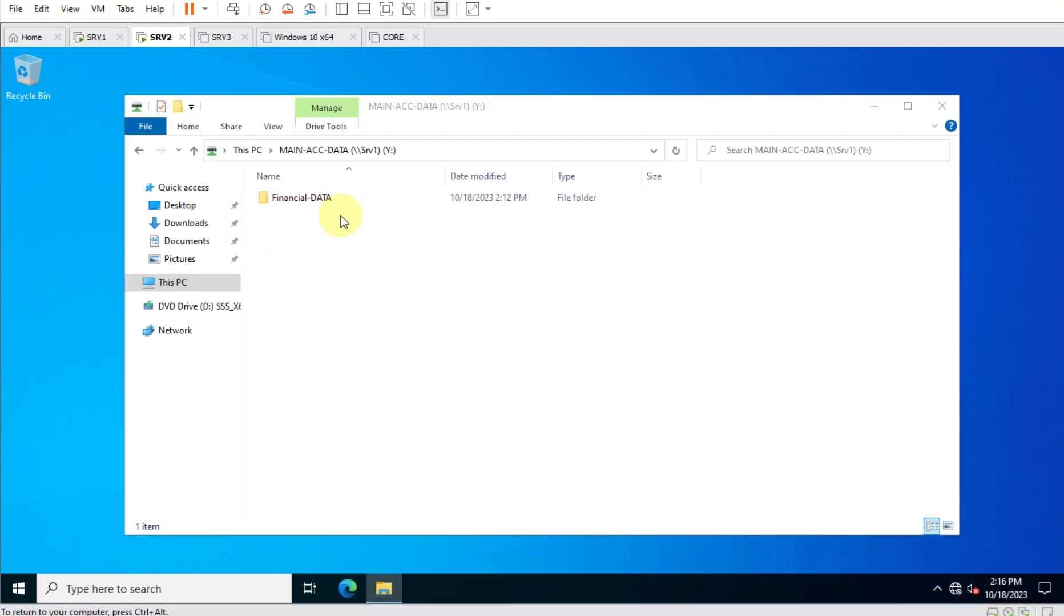
On SRV1, open the MAIN-ACC-DATA folder in File Explorer.
left_click(92, 38)
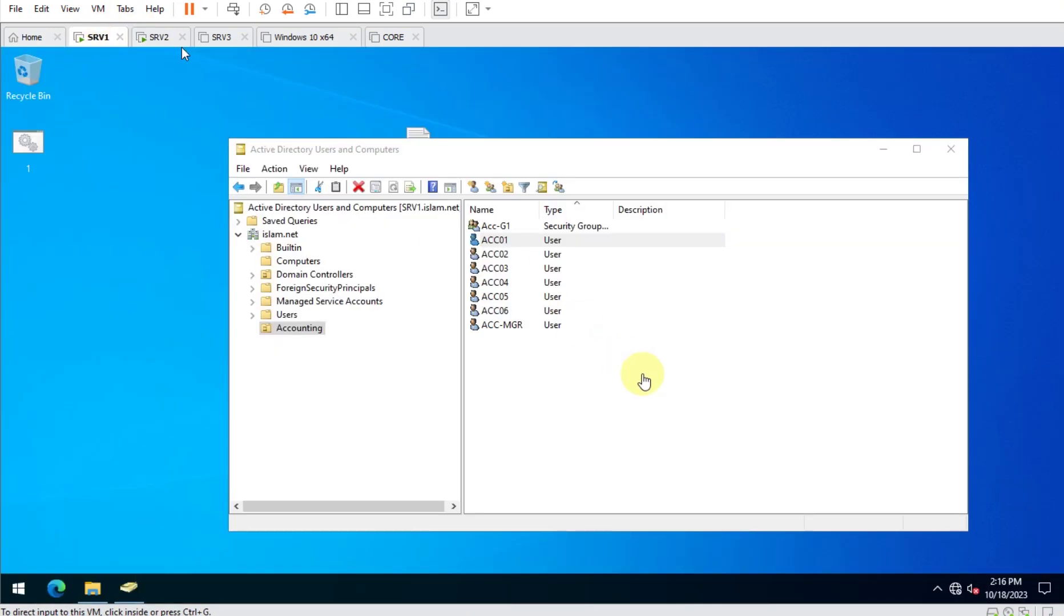
left_click(883, 149)
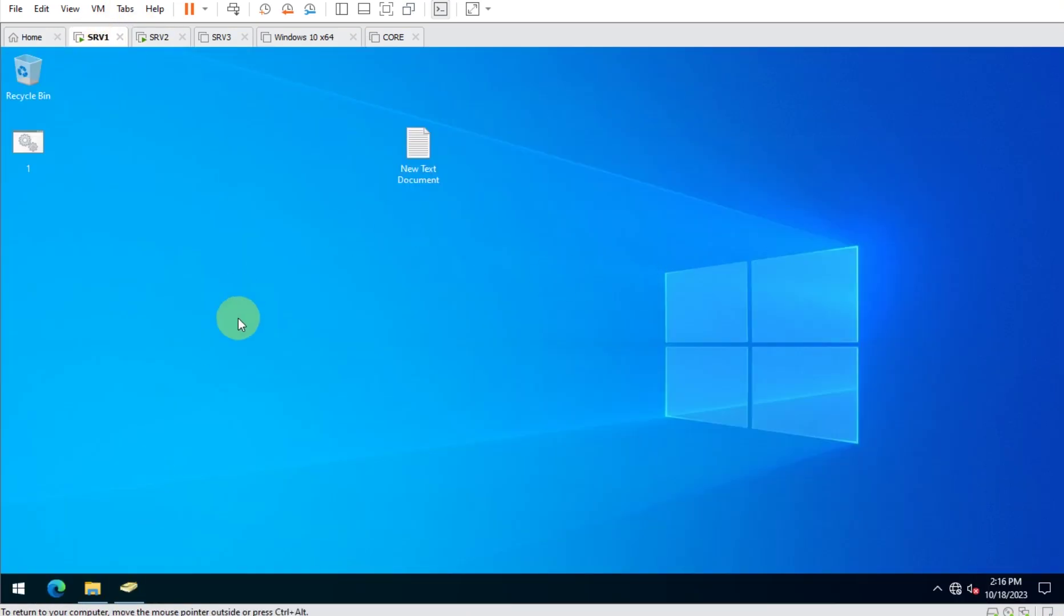
left_click(91, 588)
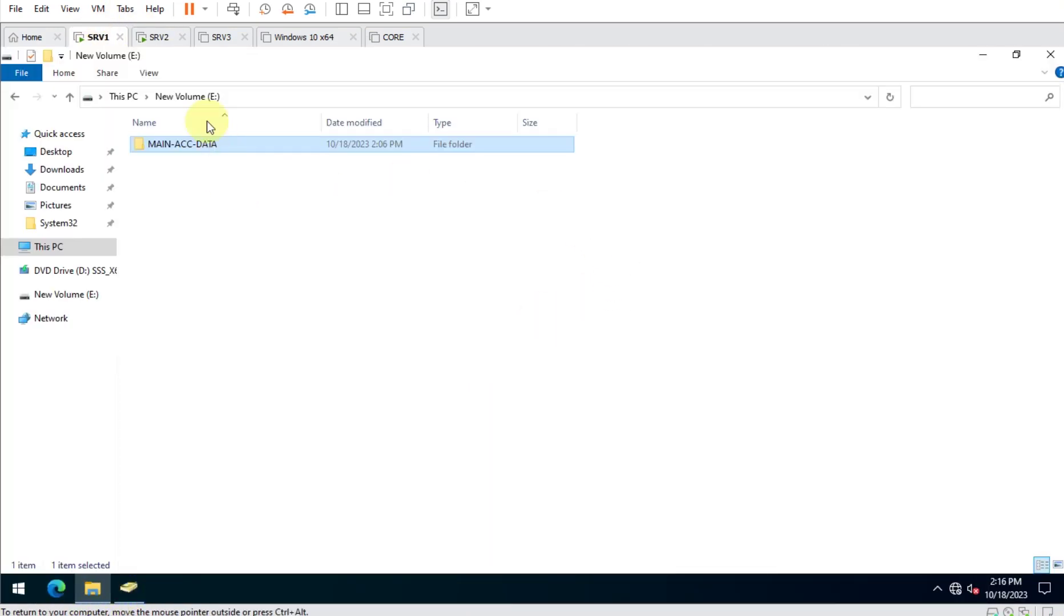
double_click(198, 146)
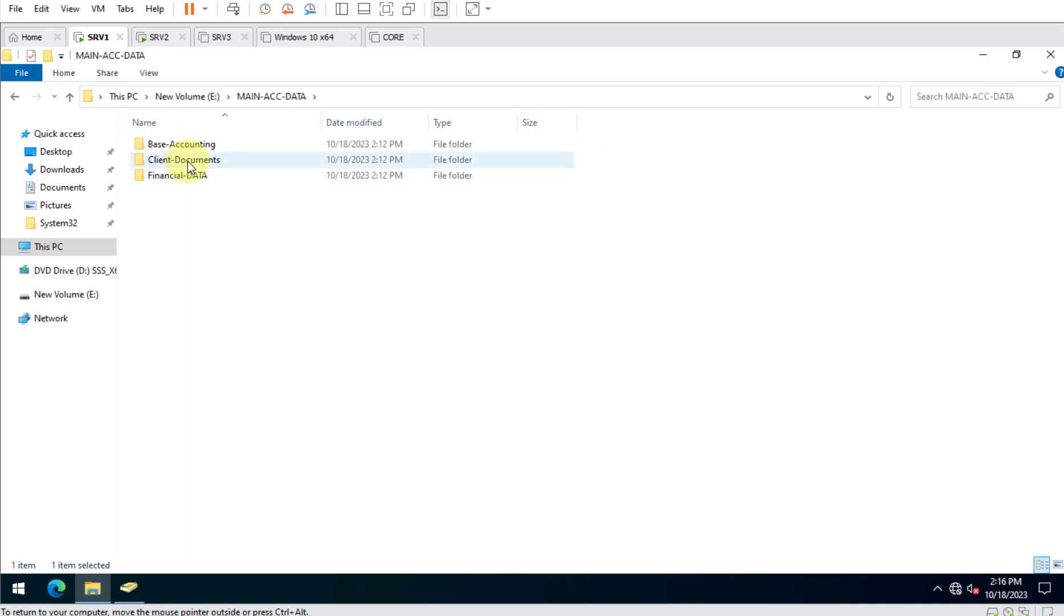
Review Client-Documents' sharing and advanced sharing settings, then close its properties.
left_click(189, 162)
key("alt+Return")
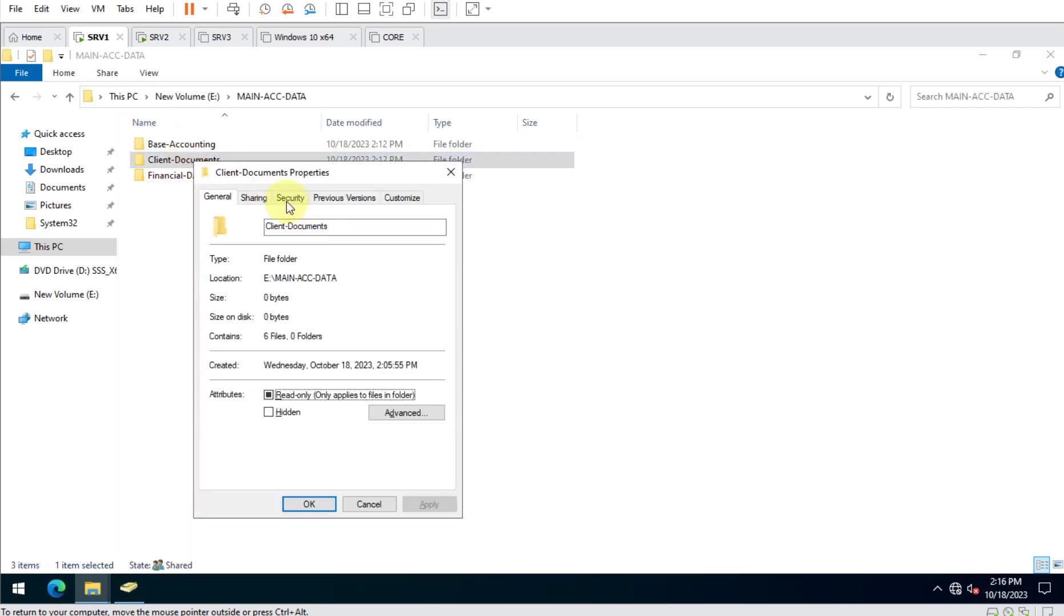
left_click(245, 198)
left_click(266, 374)
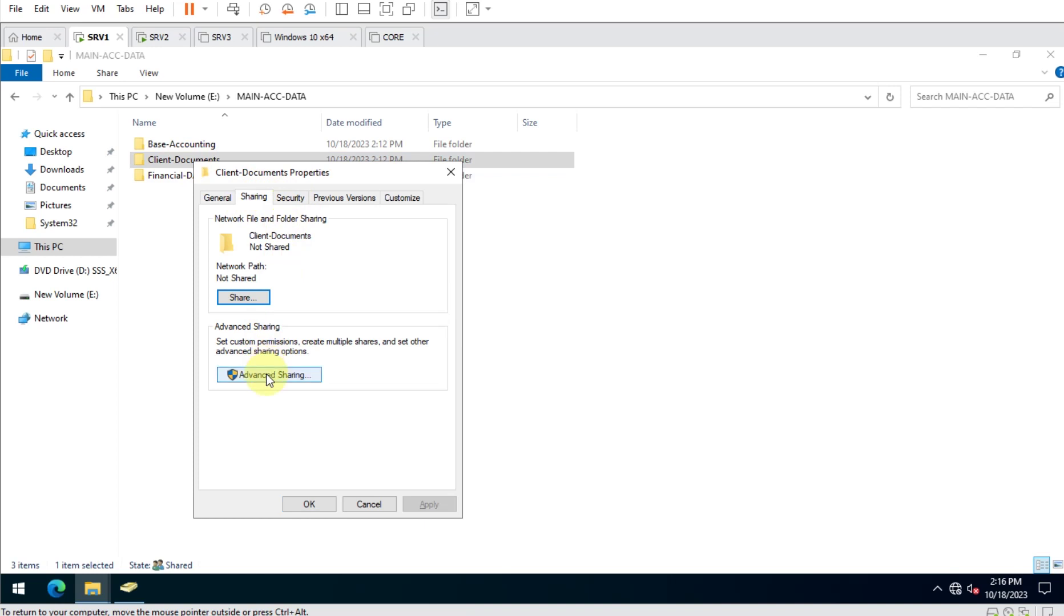
key("Escape")
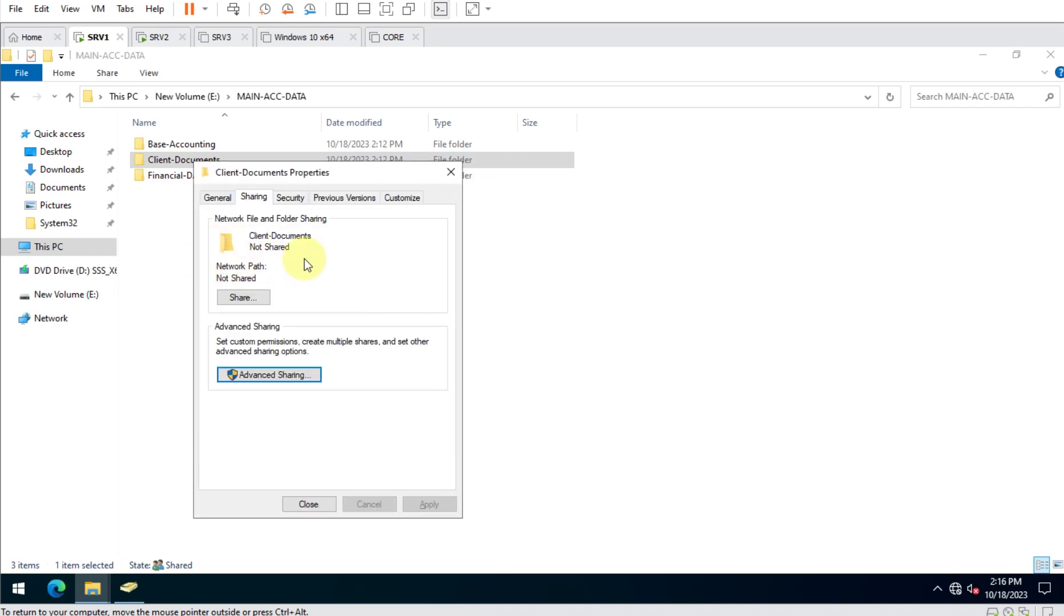
left_click(318, 503)
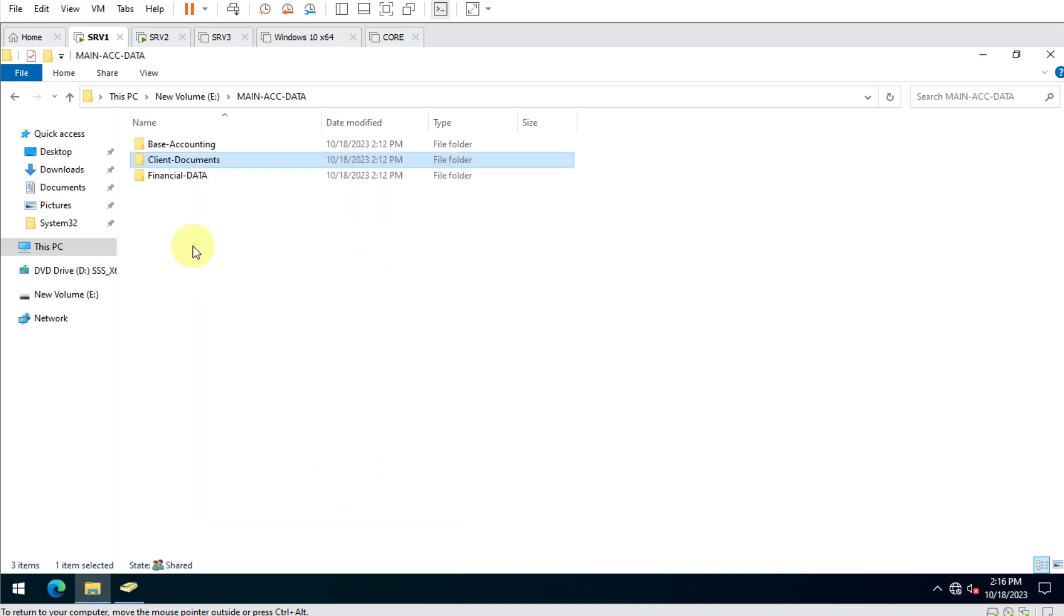
left_click(189, 176)
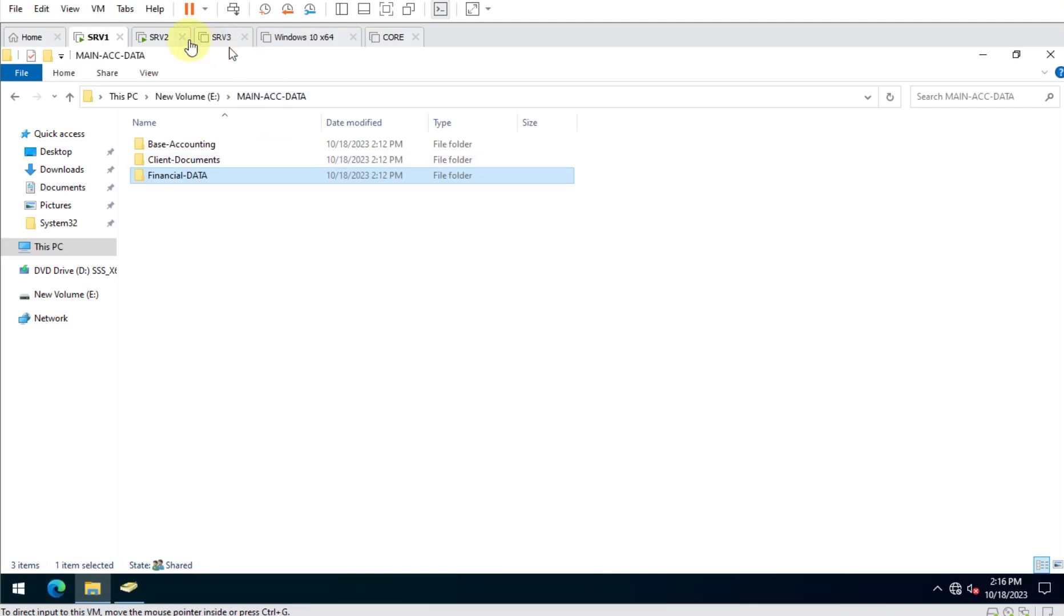
Sign the current user out of SRV2.
left_click(155, 40)
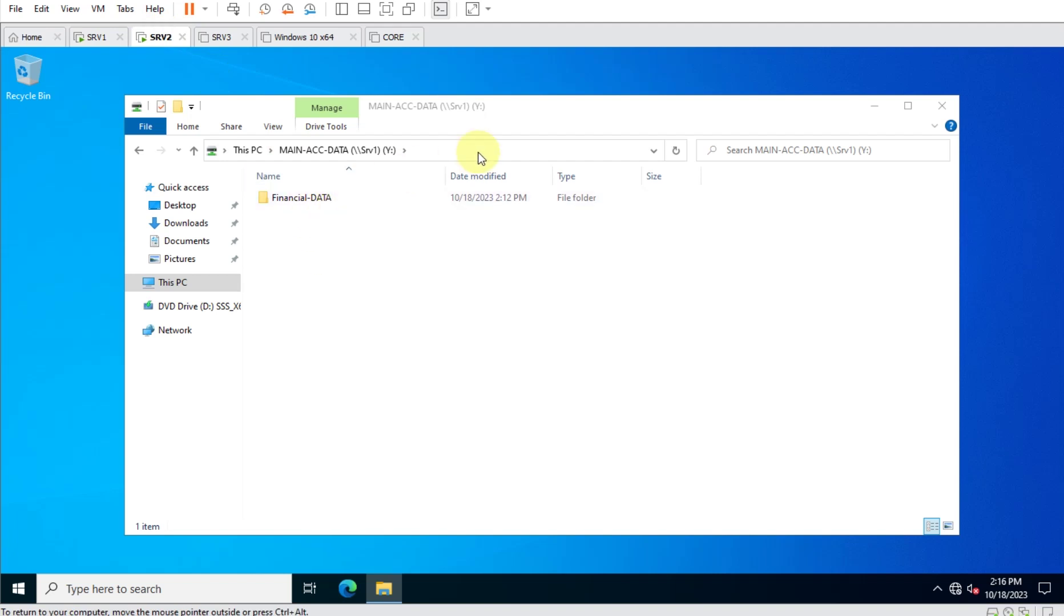
right_click(15, 587)
mouse_move(113, 540)
left_click(254, 543)
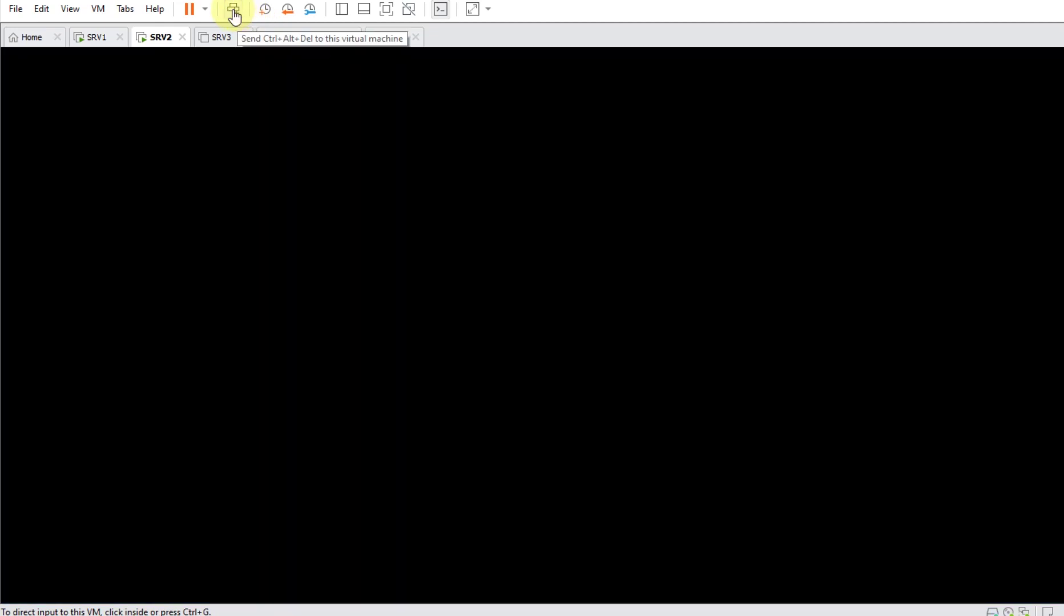
Sign in to SRV2 as user acc03 with that account's password.
left_click(234, 17)
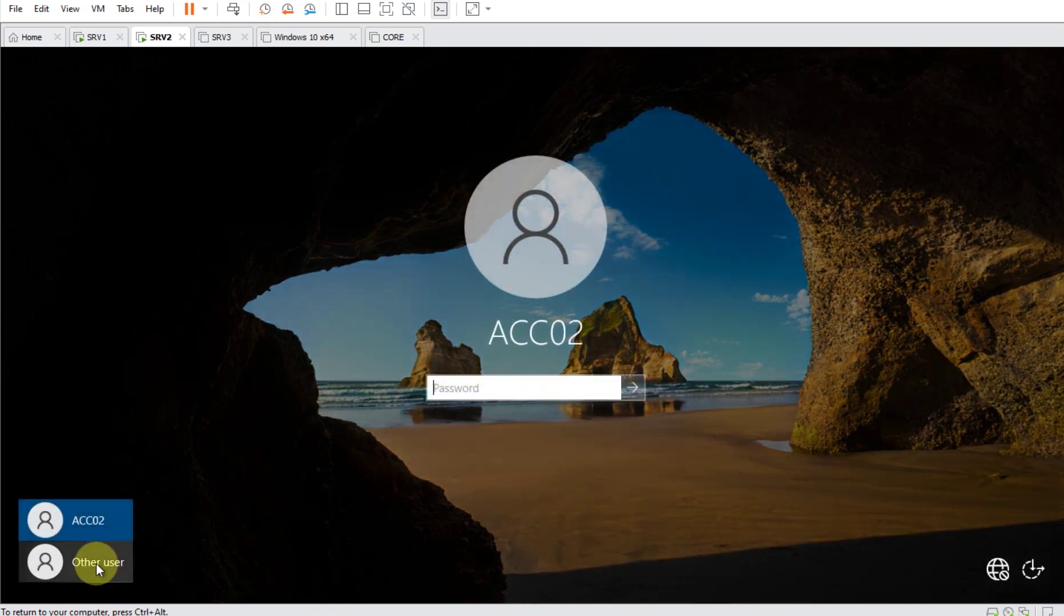
left_click(101, 571)
left_click(524, 387)
type("acc03")
key("Tab")
type("*********")
key("Return")
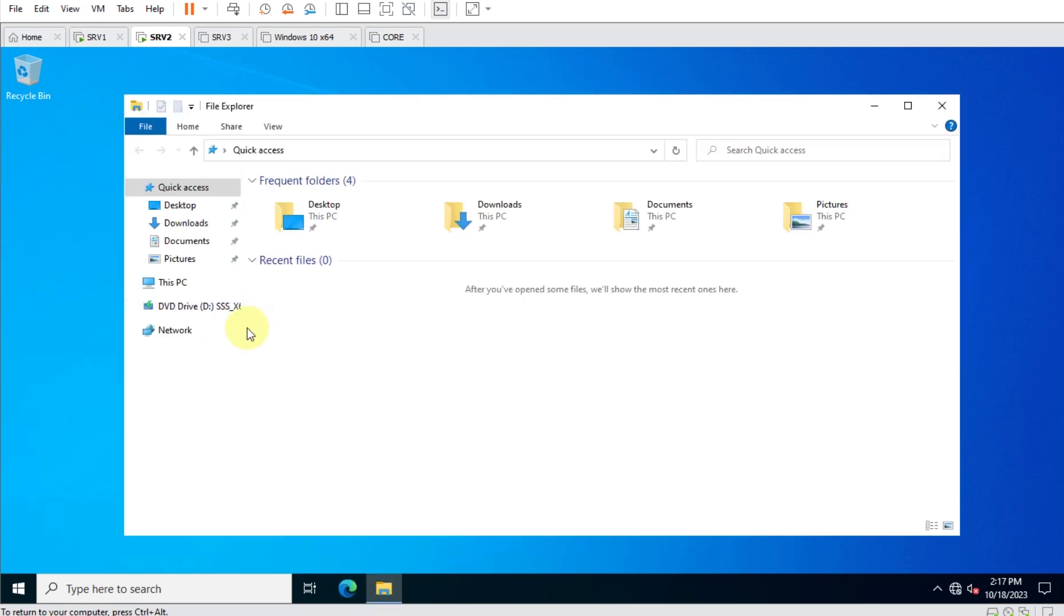
Open the mapped MAIN-ACC-DATA drive and review the Auditing File Access slide.
left_click(167, 293)
double_click(350, 432)
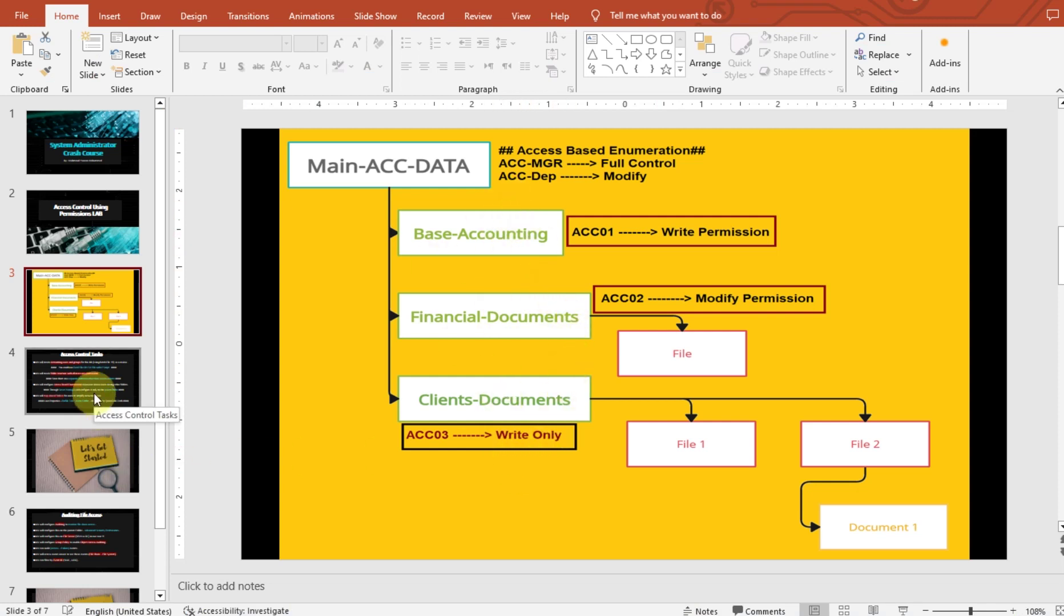
left_click(95, 531)
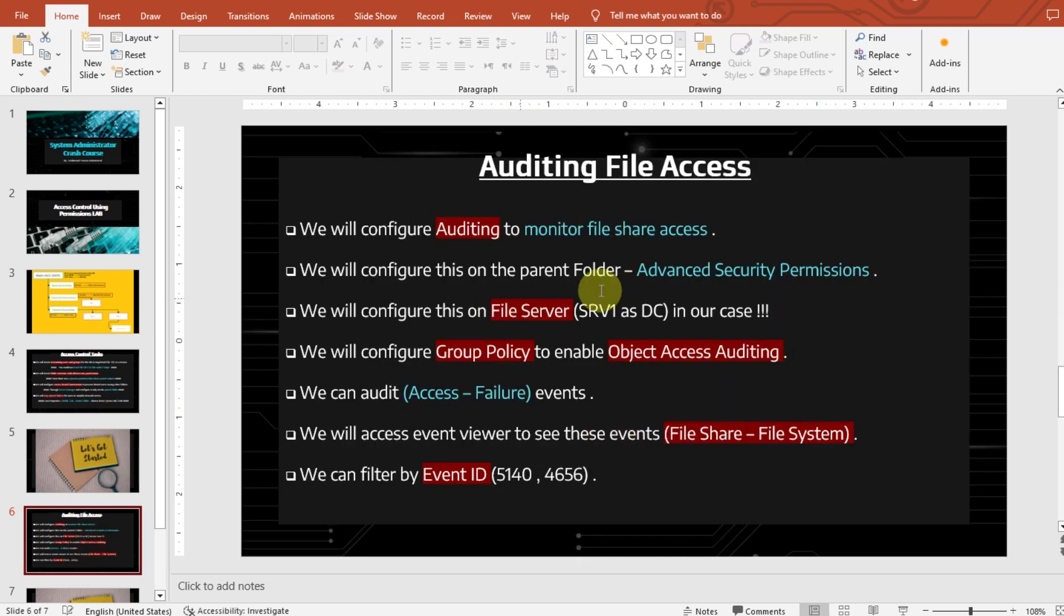
Sign the user out of SRV2.
mouse_move(365, 615)
left_click(402, 539)
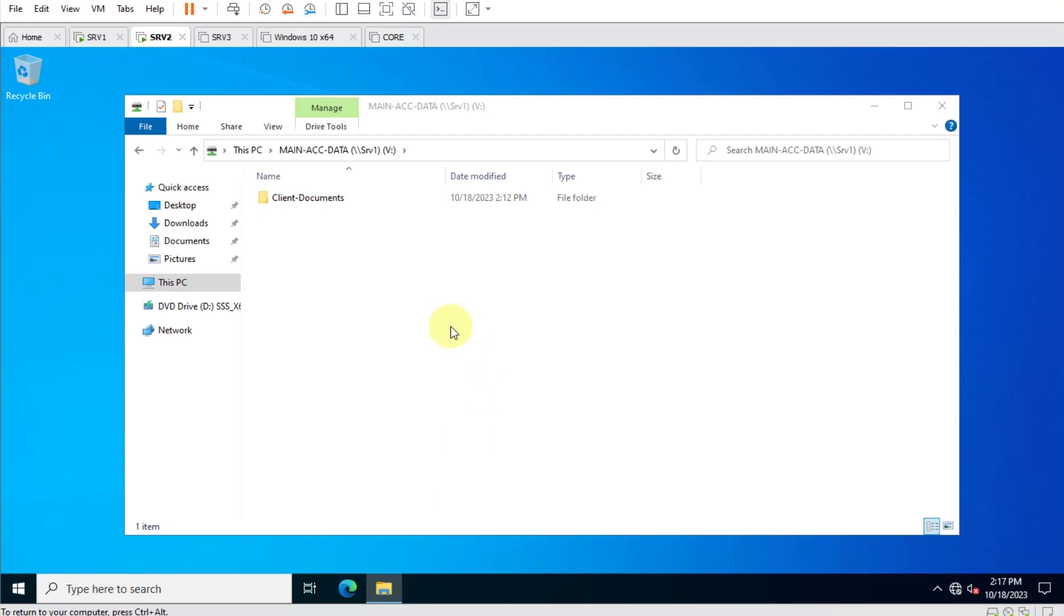
right_click(18, 589)
mouse_move(224, 547)
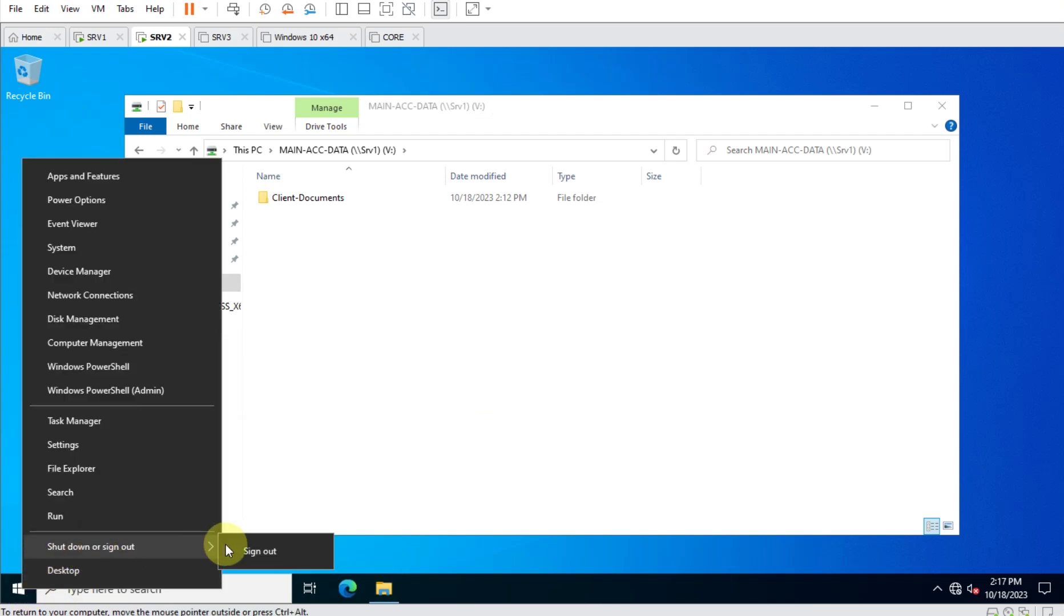
left_click(271, 545)
On SRV1, open the Properties of the MAIN-ACC-DATA folder on New Volume (E:).
left_click(113, 41)
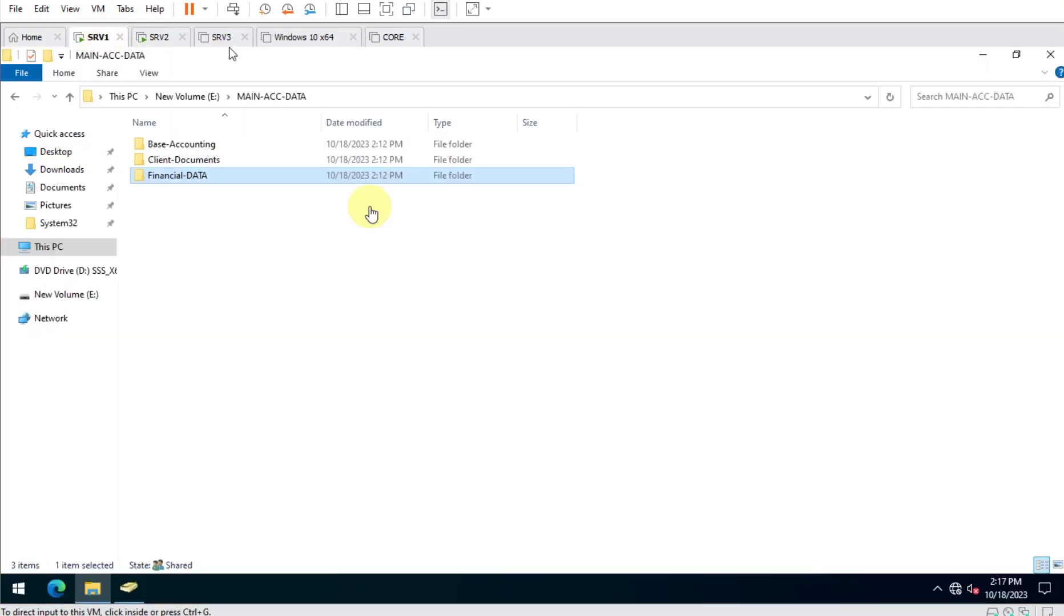
left_click(188, 96)
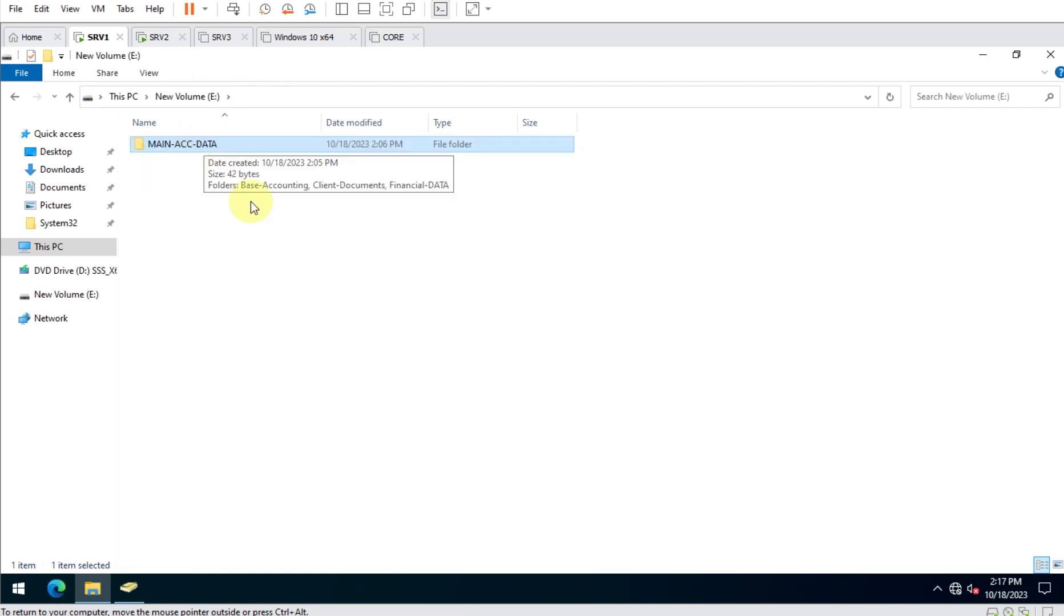
scroll(350, 240, "up", 3, "ctrl")
scroll(350, 241, "up", 3, "ctrl")
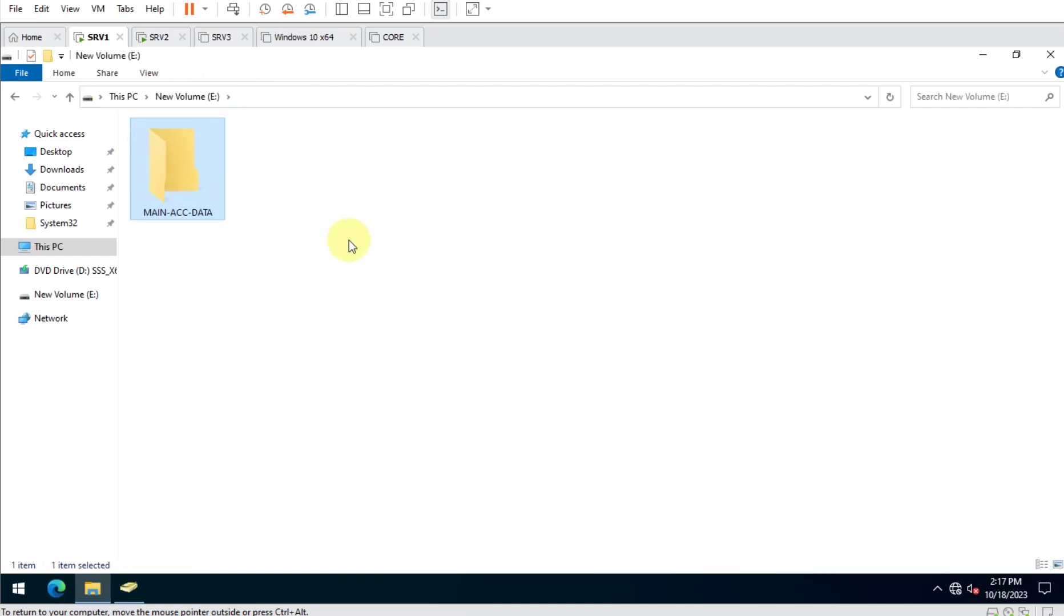
right_click(202, 182)
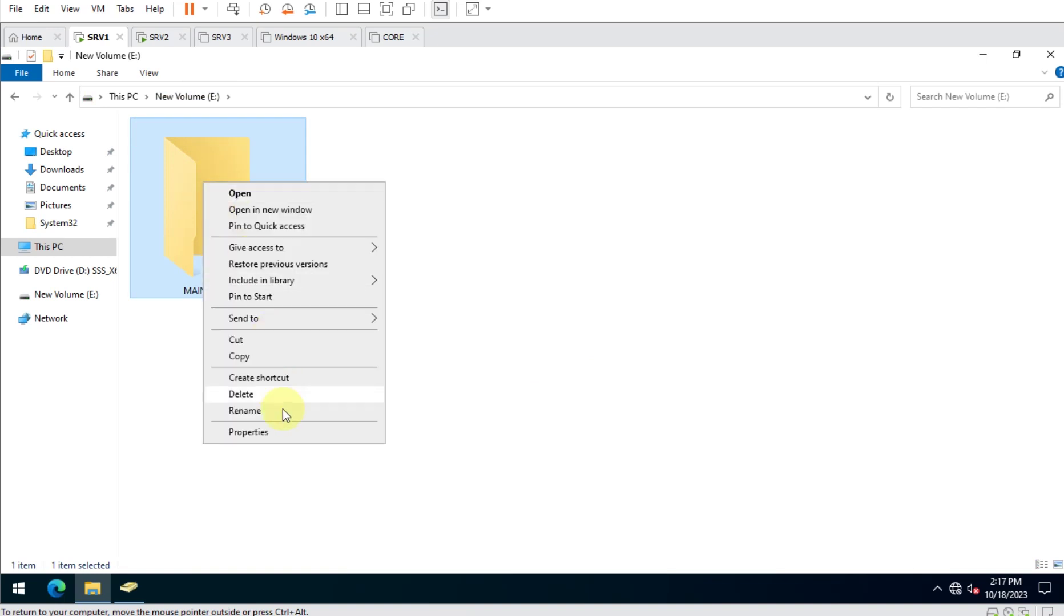
left_click(285, 433)
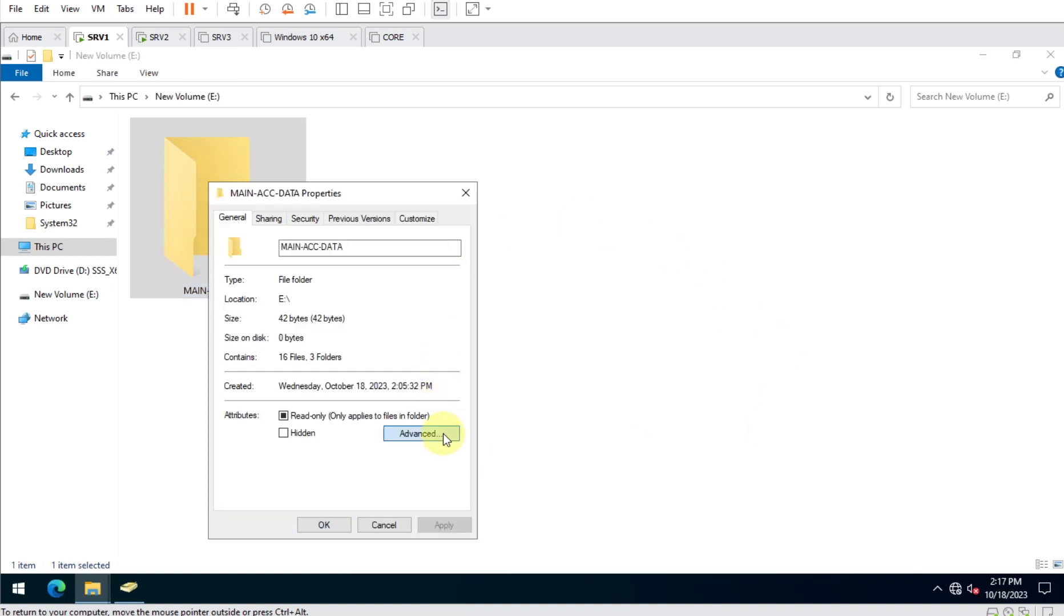
Open the folder's Advanced Security Settings on the Auditing tab.
left_click(443, 434)
left_click(494, 230)
left_click(304, 218)
left_click(440, 466)
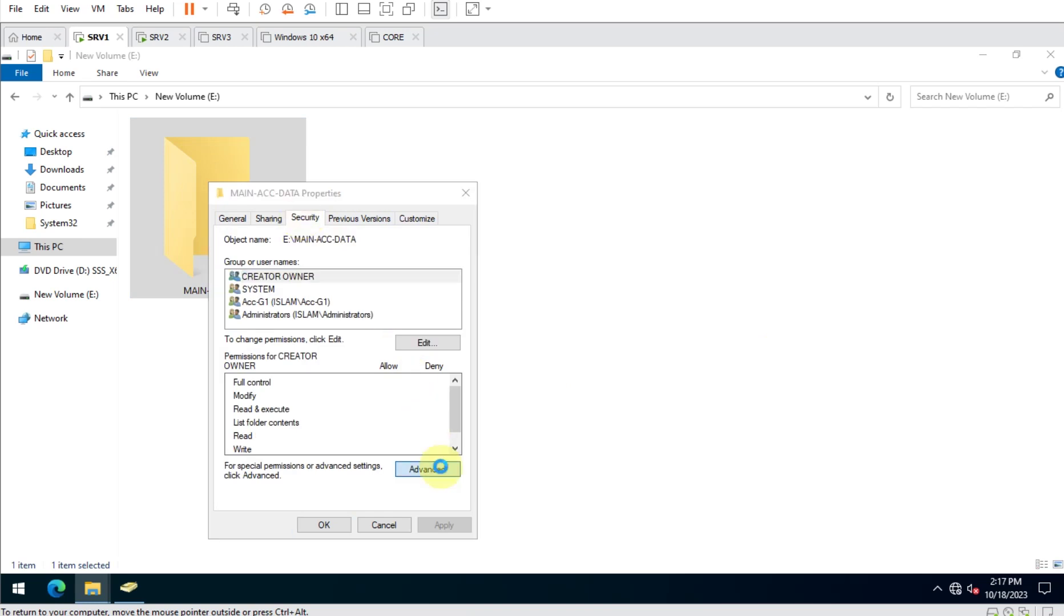
left_click(434, 210)
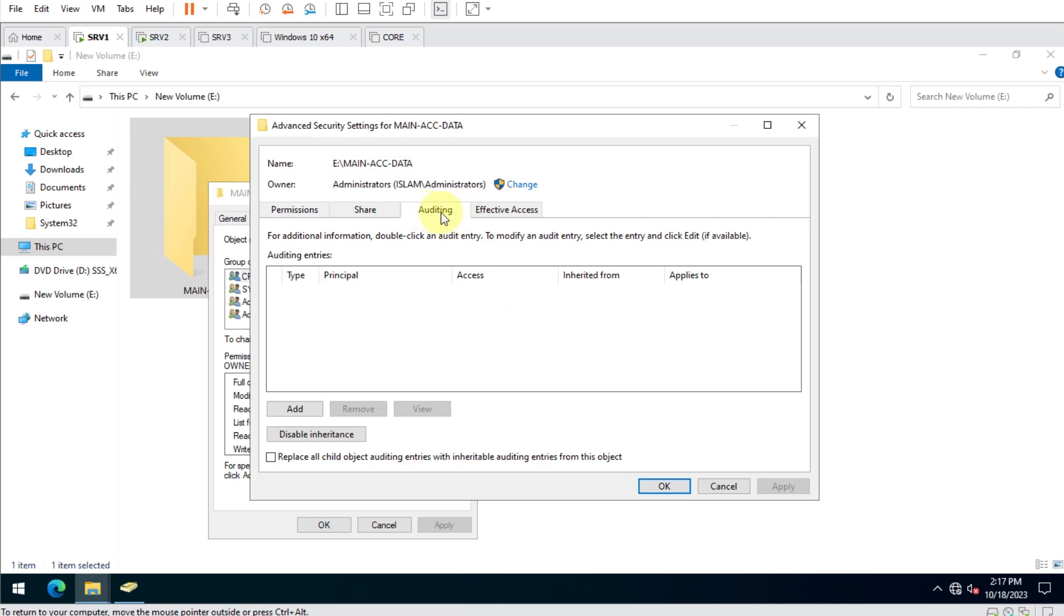
Add an auditing entry for the Acc-G1 group auditing both success and failure.
left_click(302, 410)
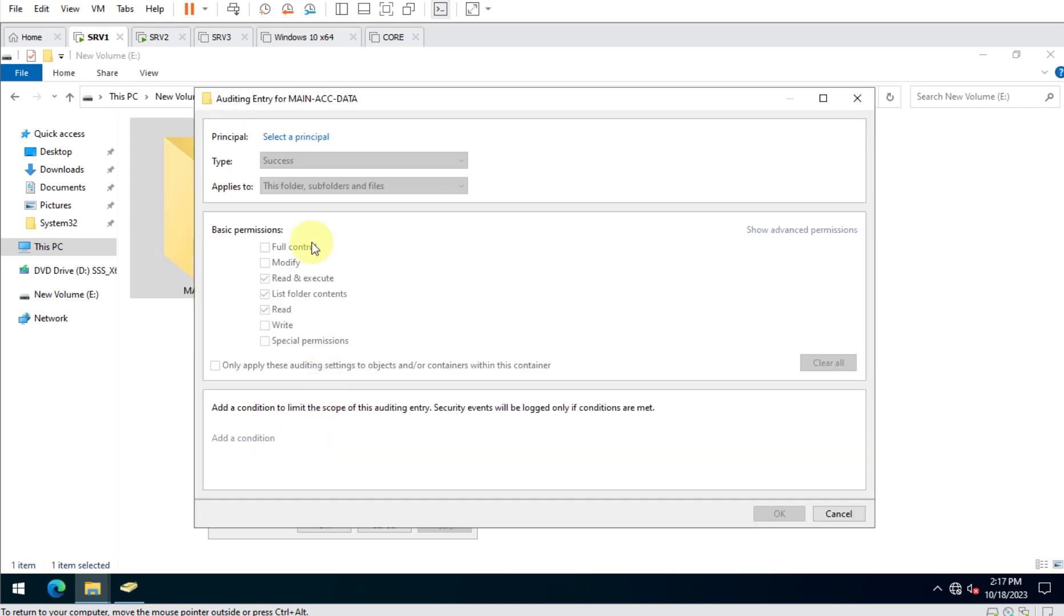
left_click(308, 137)
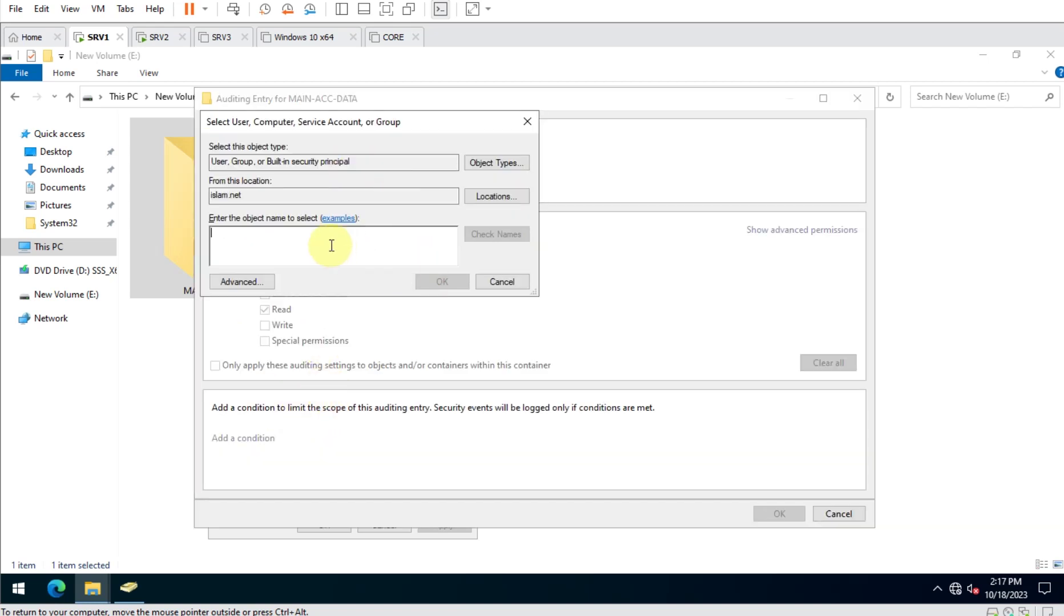
left_click_drag(376, 130, 523, 156)
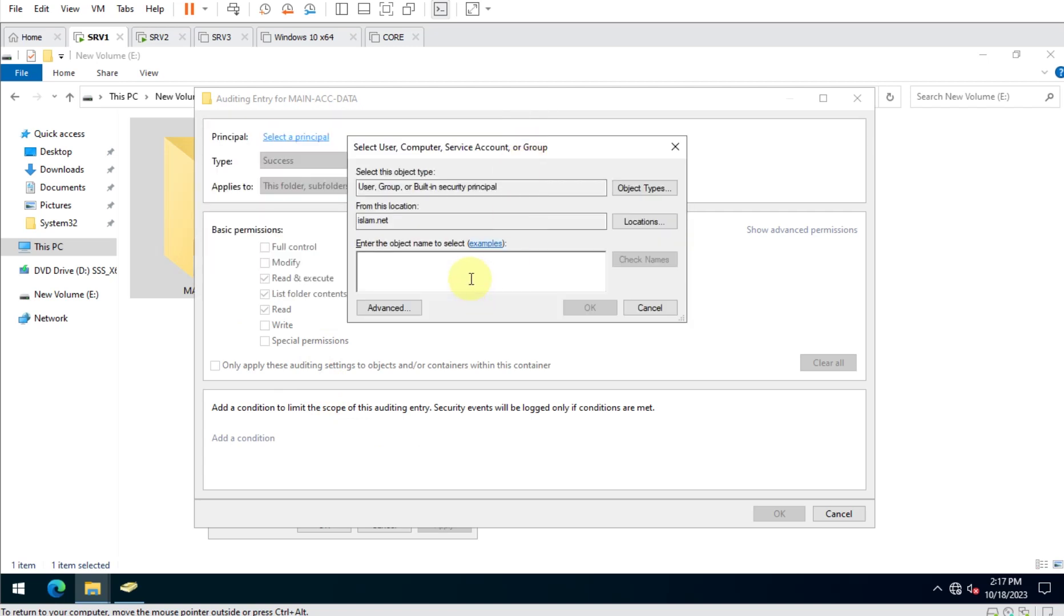
type("ACC-G")
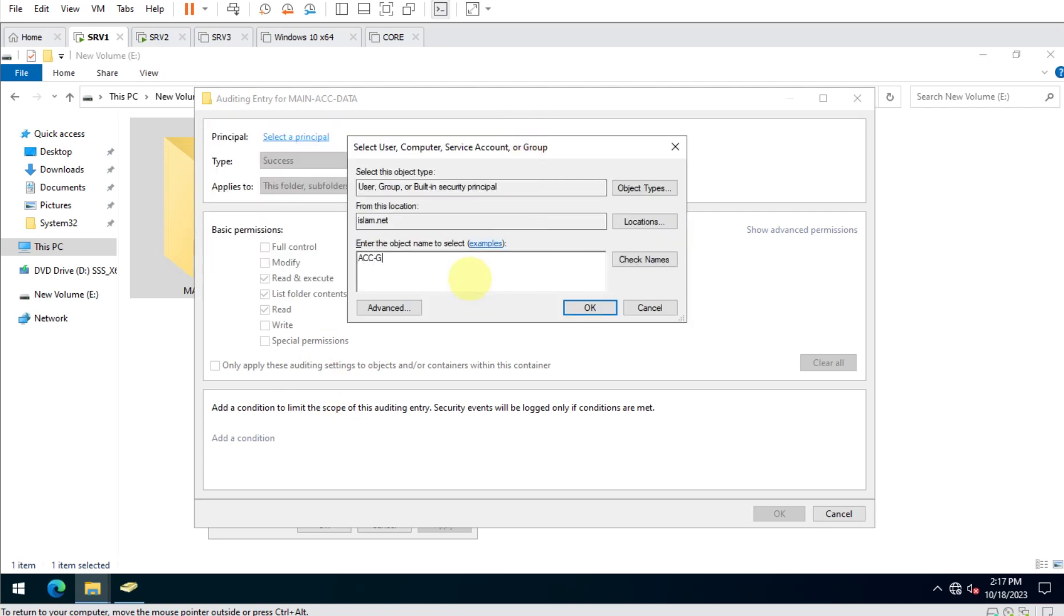
key("Return")
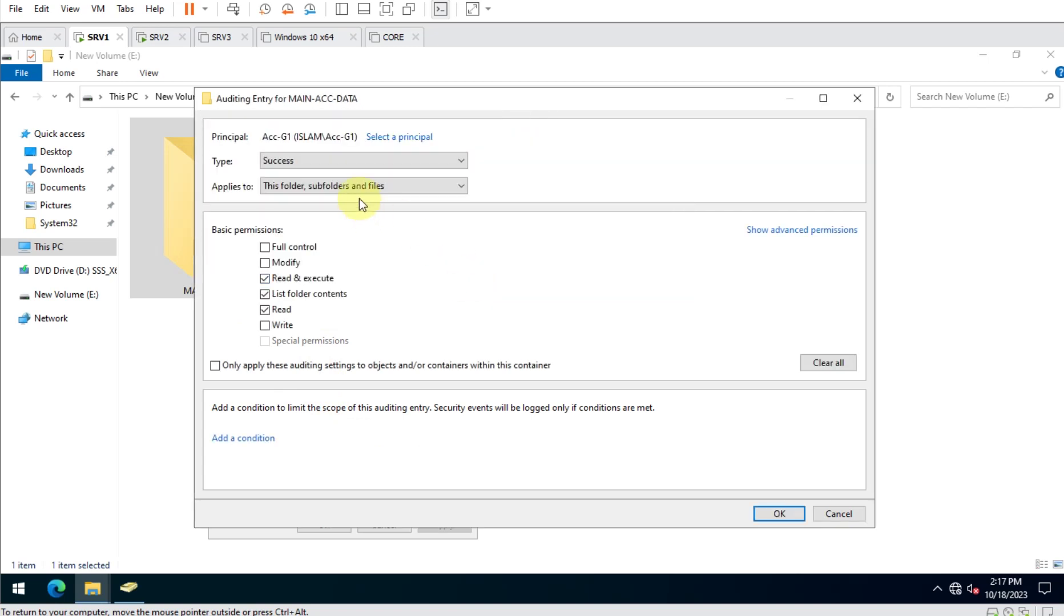
left_click(327, 160)
left_click(325, 175)
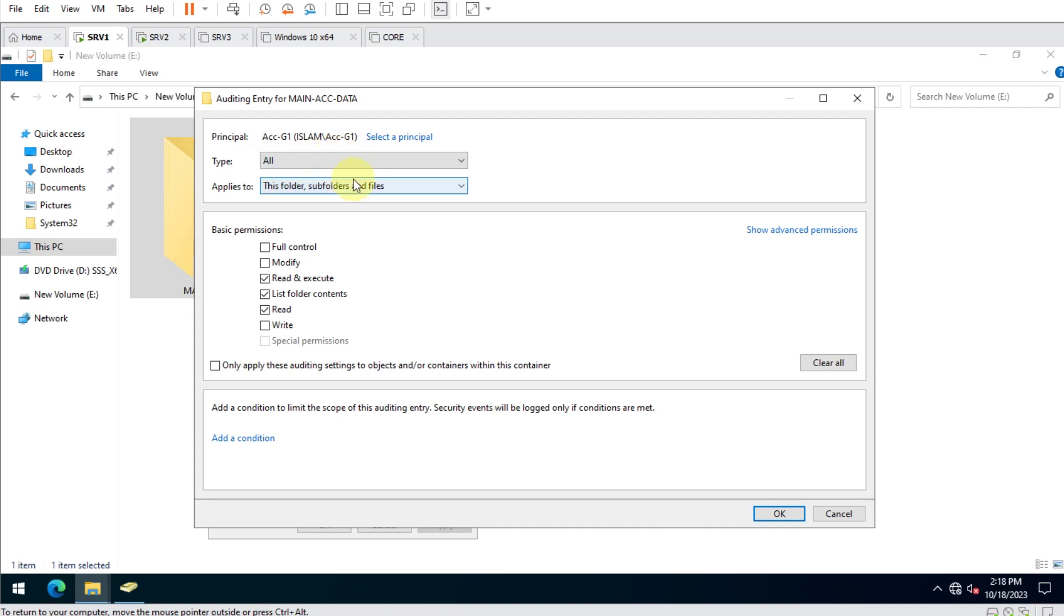
left_click(780, 517)
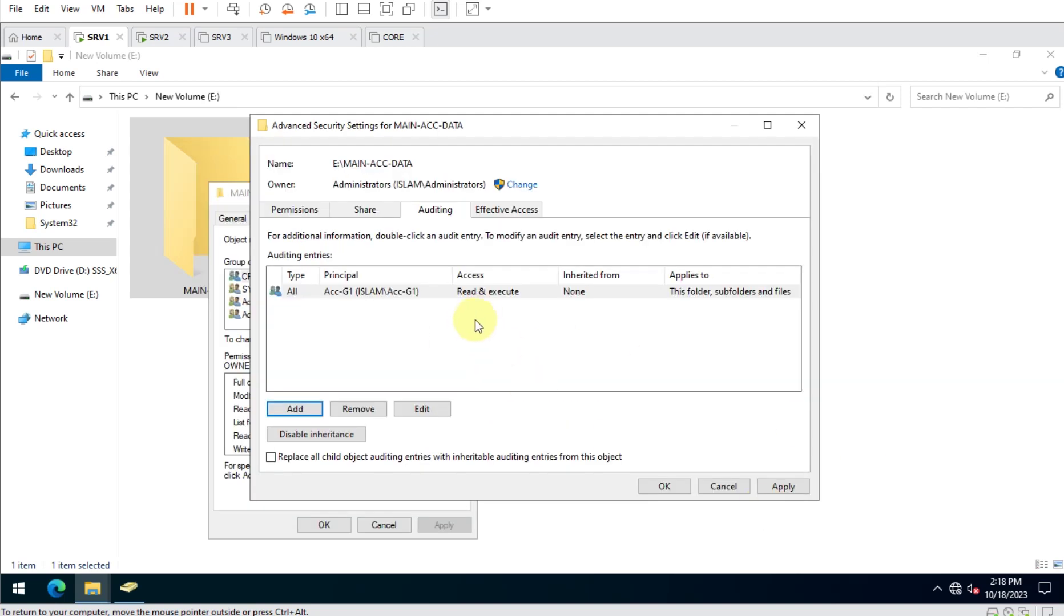
Add Modify access to the Acc-G1 audit entry and confirm all security dialogs.
double_click(497, 291)
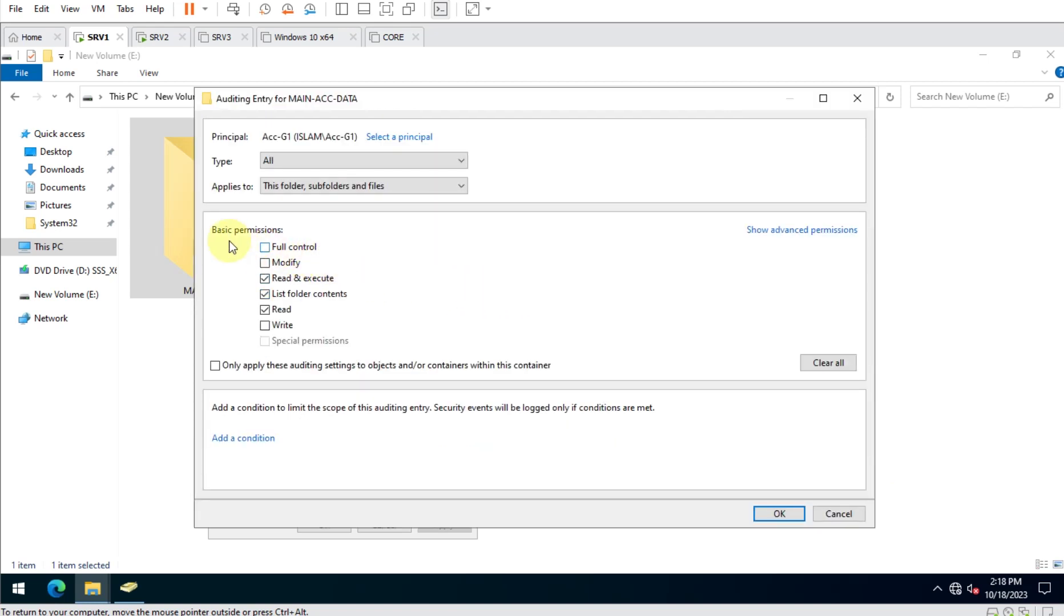
left_click(284, 268)
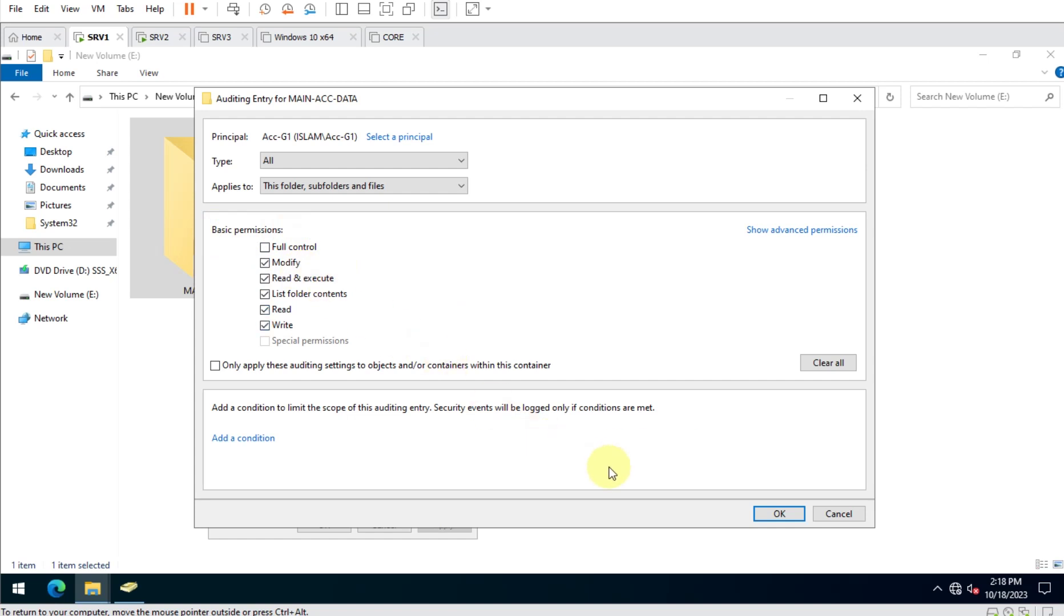
left_click(777, 514)
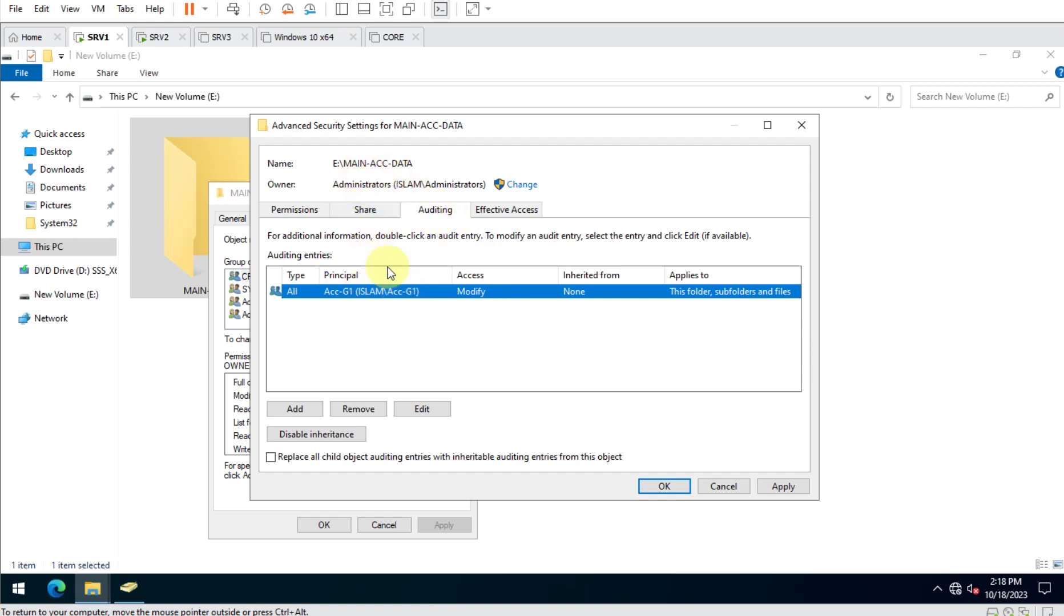
left_click(674, 485)
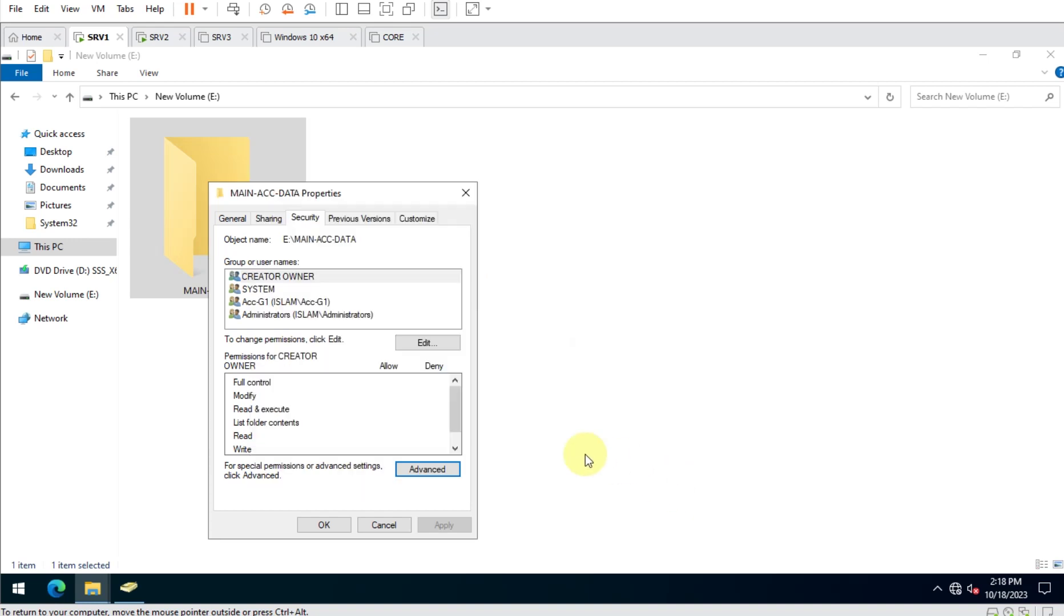
left_click(318, 526)
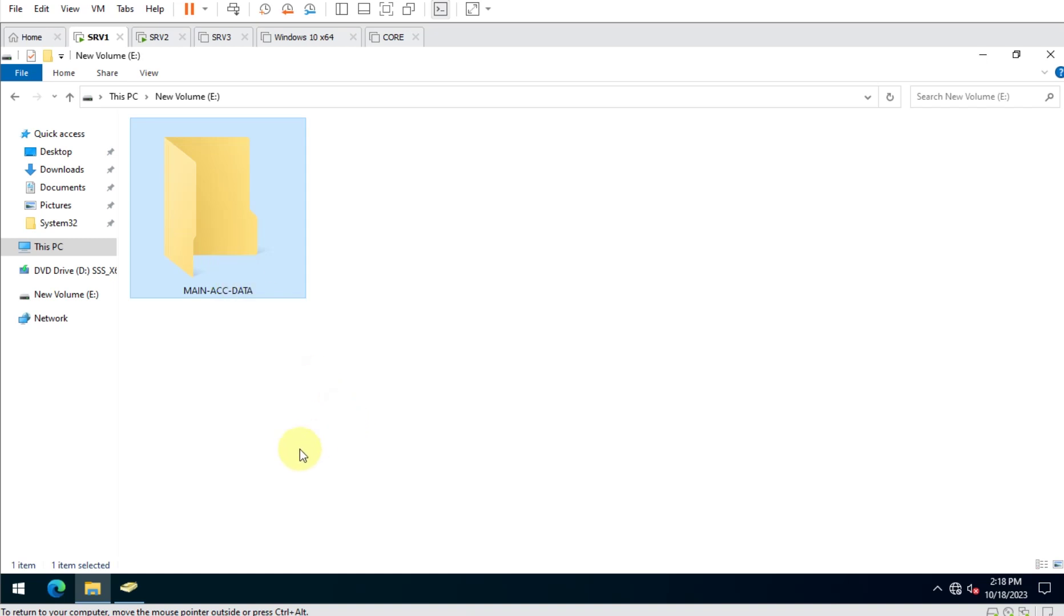
Look at the SRV1 entry in the Domain Controllers container in Active Directory Users and Computers.
left_click(137, 596)
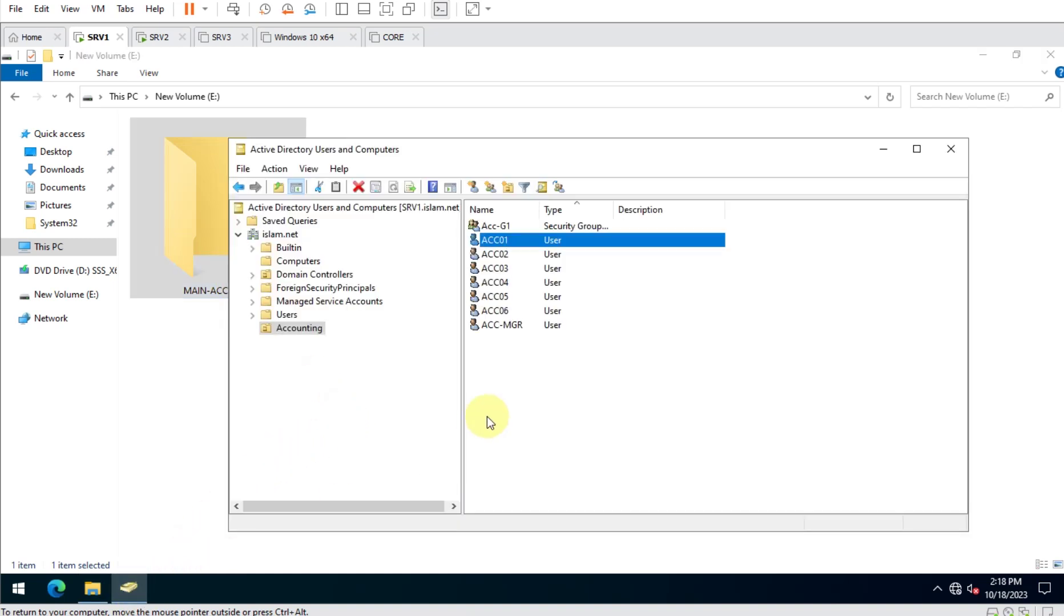
left_click(319, 277)
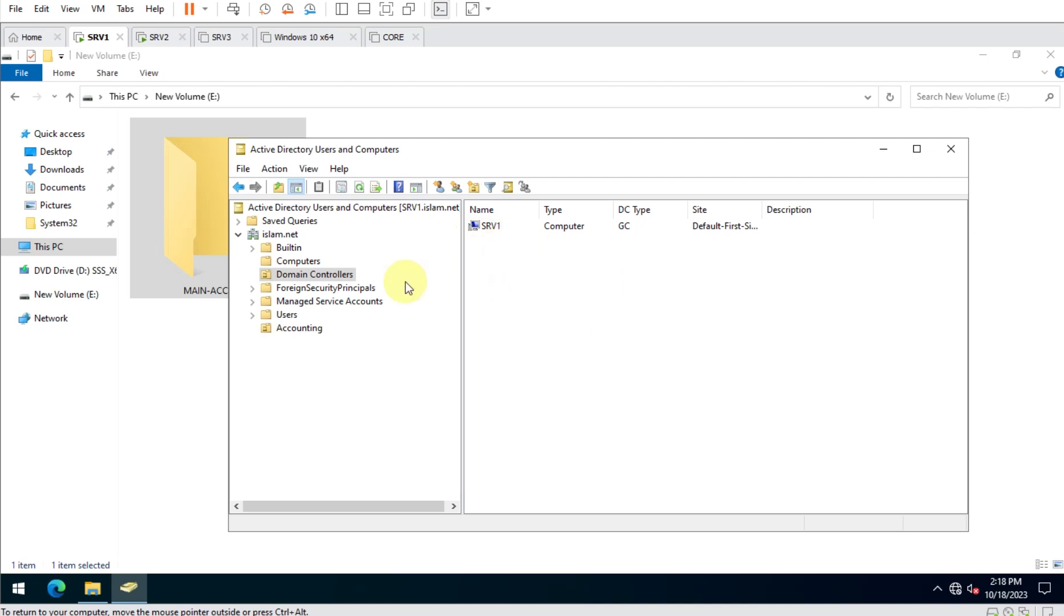
left_click_drag(602, 284, 467, 223)
left_click(579, 316)
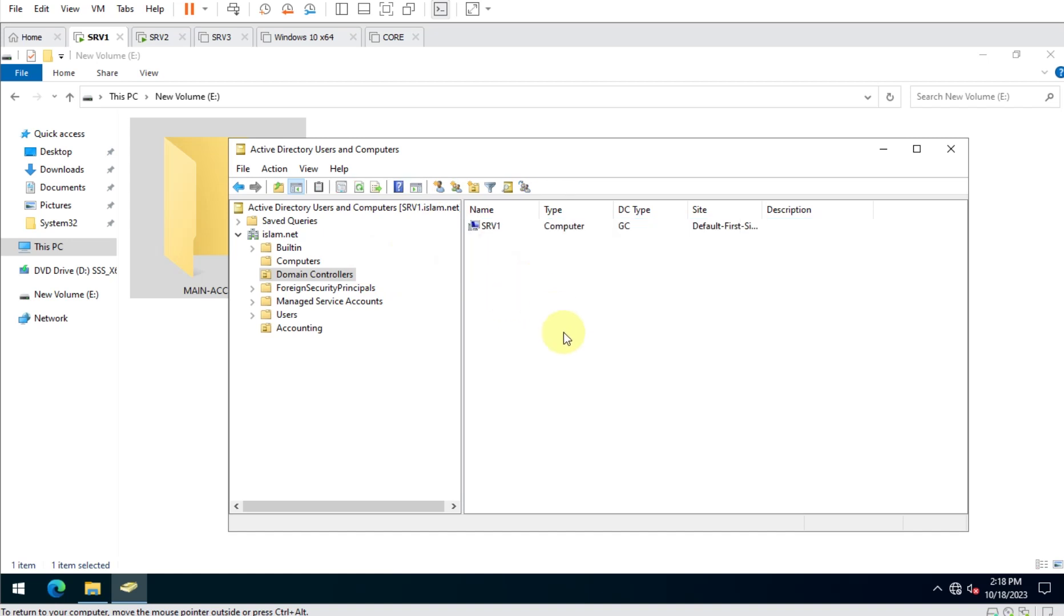
Launch the Group Policy Management console with gpmc.msc.
key("super+r")
type("g")
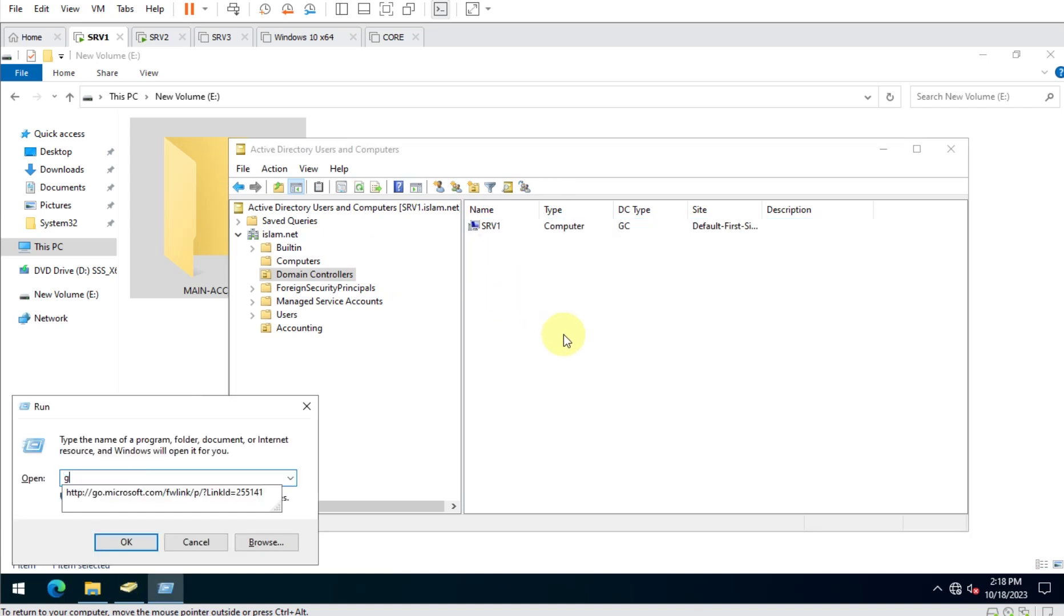
type("pmc.msc")
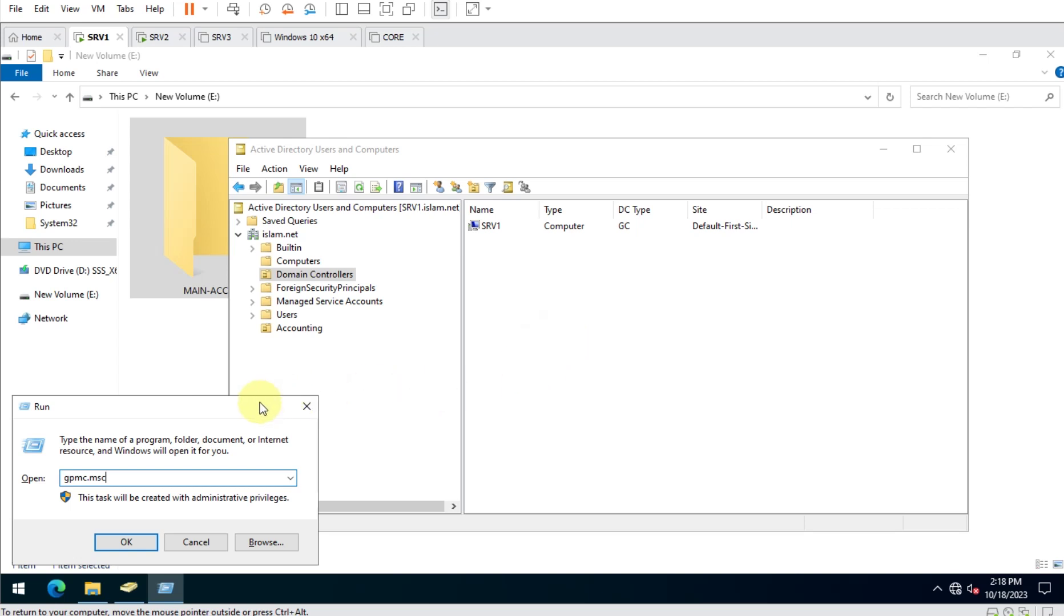
left_click_drag(260, 404, 605, 297)
key("Return")
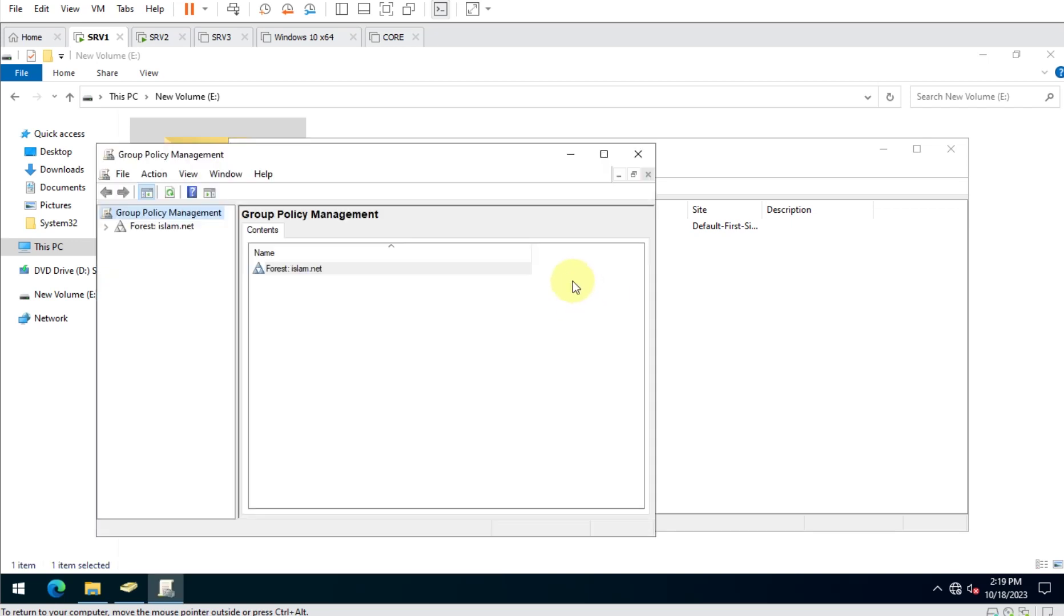
Open Default Domain Controllers Policy under islam.net > Domain Controllers for editing.
double_click(322, 272)
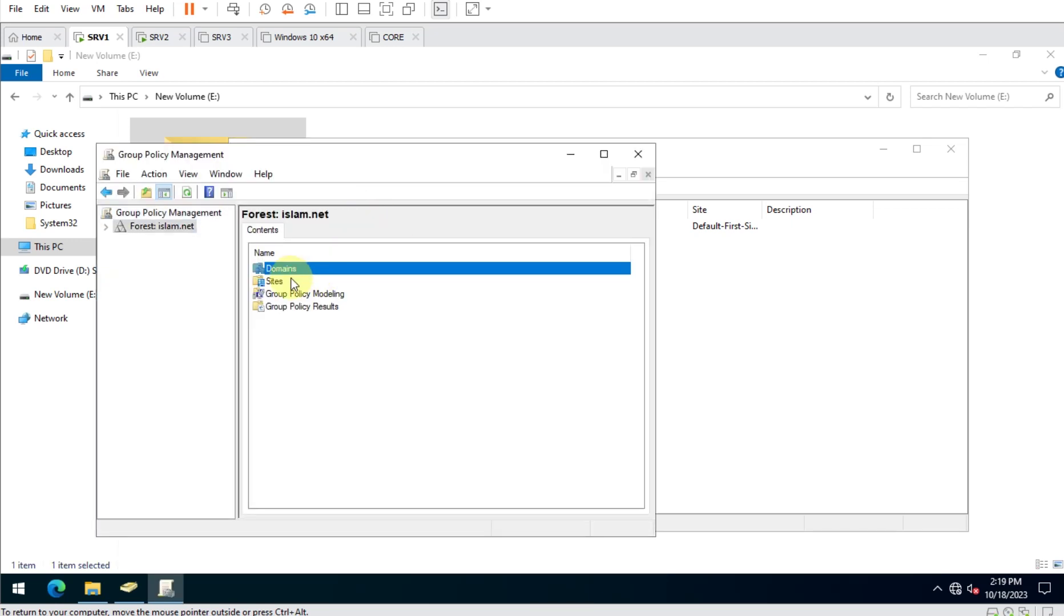
double_click(290, 272)
double_click(291, 270)
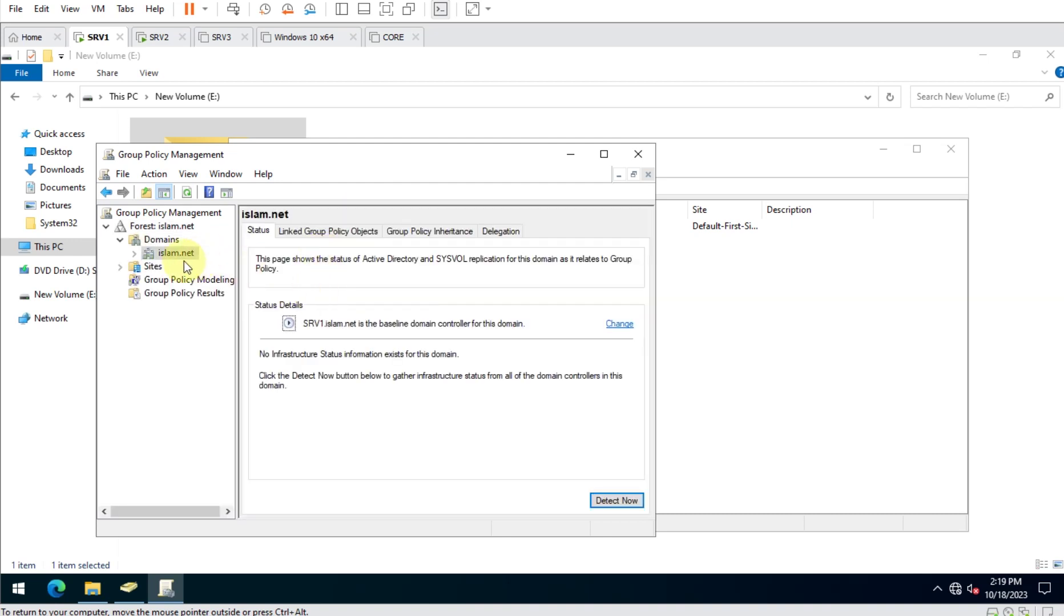
double_click(324, 155)
double_click(82, 154)
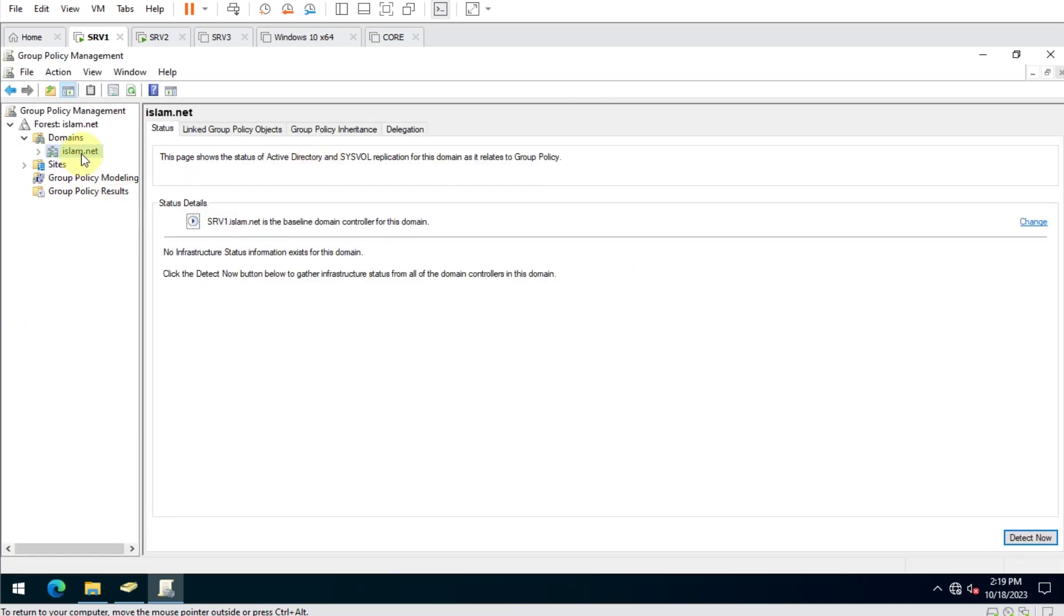
left_click(117, 192)
double_click(118, 193)
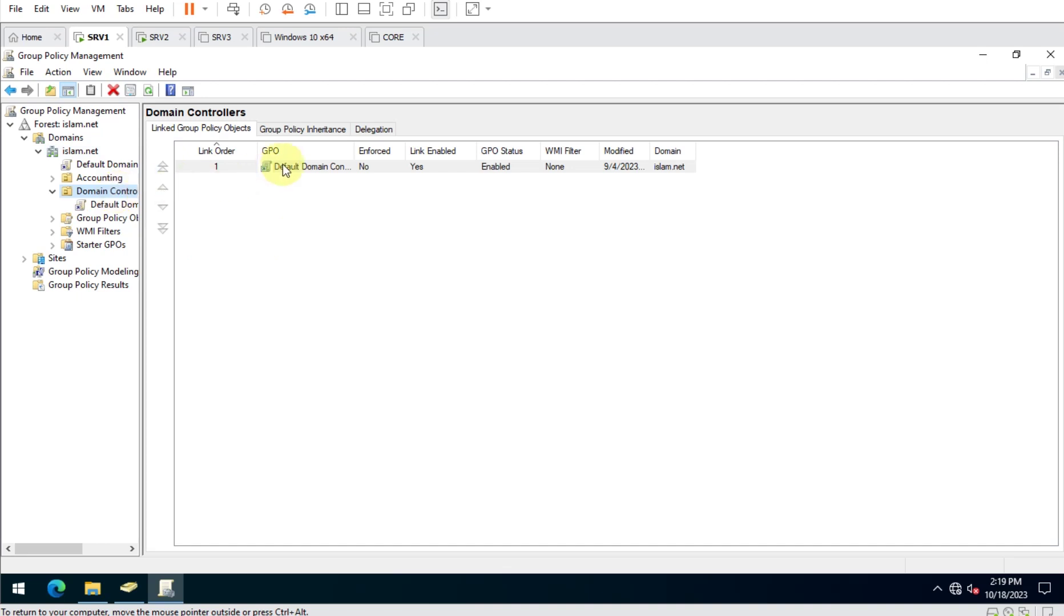
left_click_drag(353, 150, 468, 150)
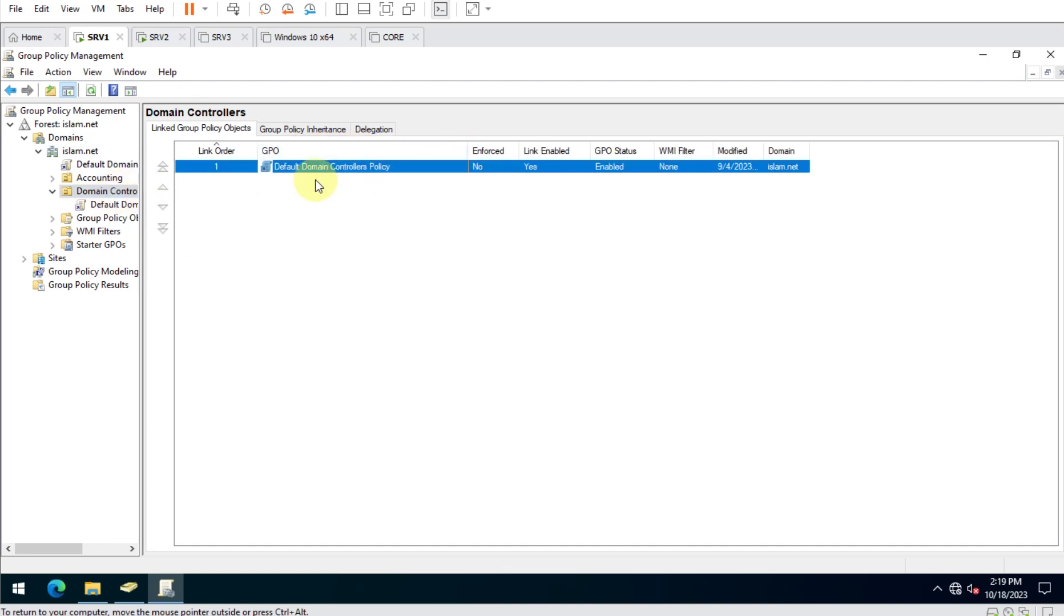
right_click(386, 163)
left_click(415, 172)
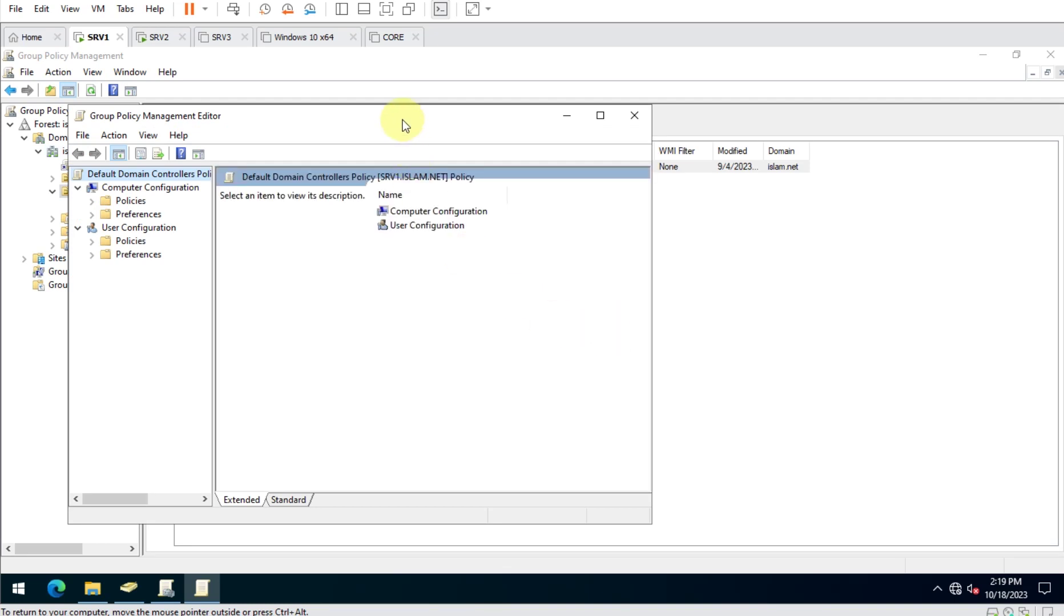
Navigate to Windows Settings > Security Settings > Local Policies > Audit Policy.
double_click(403, 120)
left_click_drag(147, 196, 331, 234)
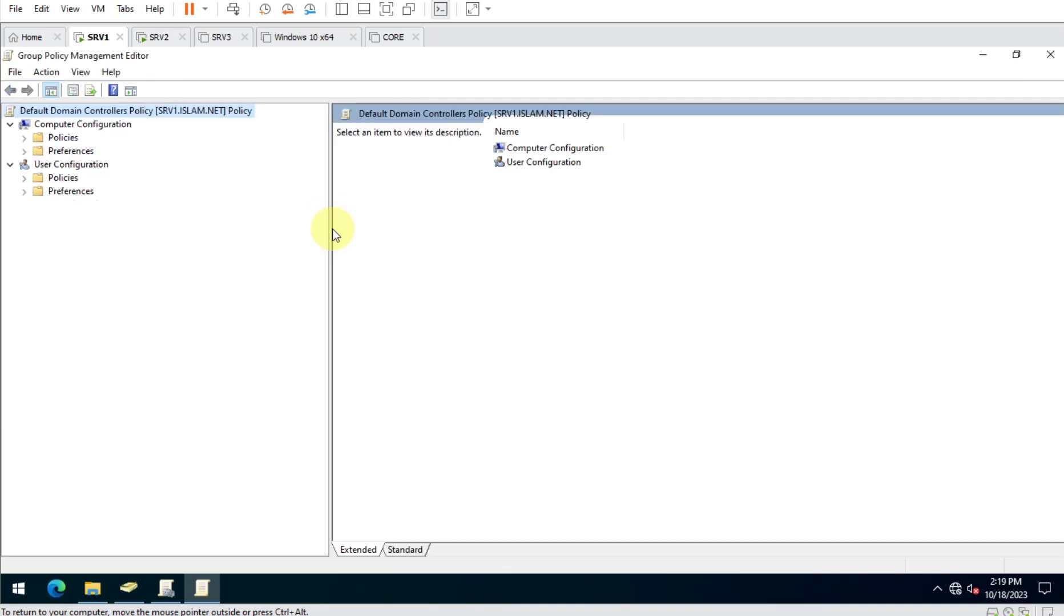
double_click(61, 136)
left_click(100, 165)
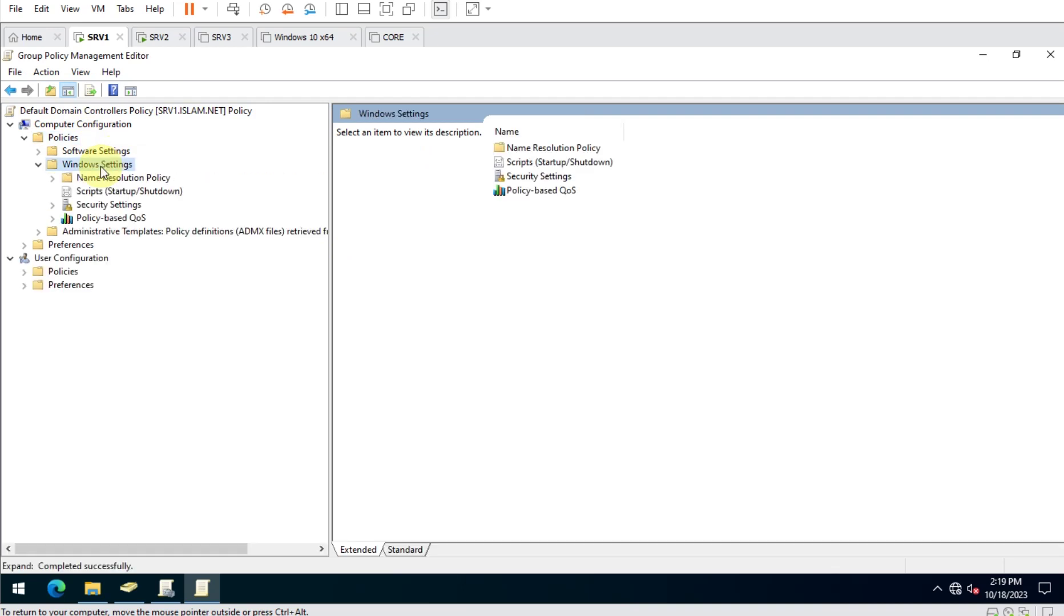
double_click(110, 209)
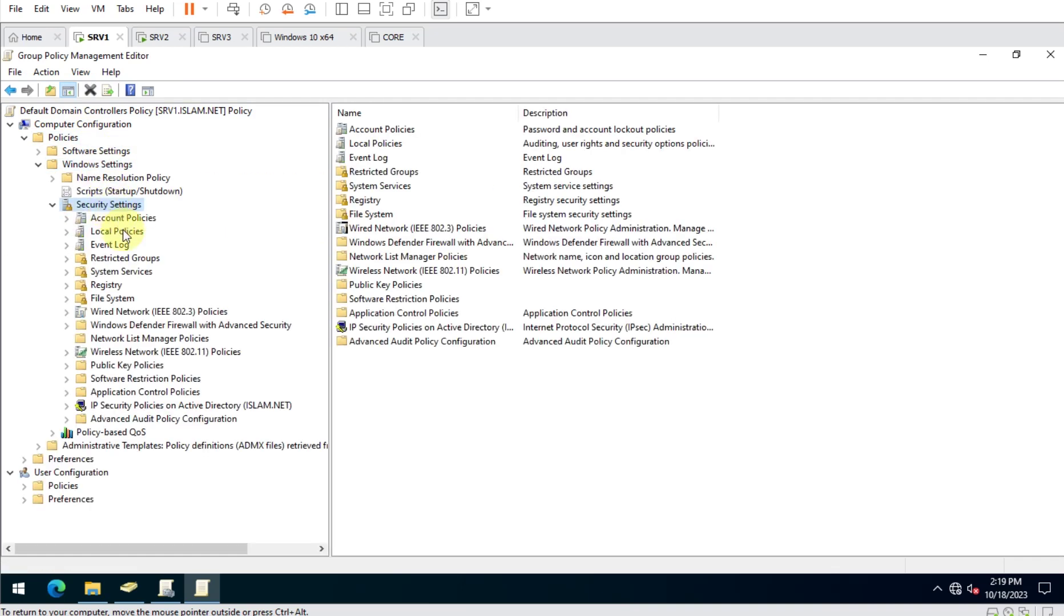
double_click(123, 229)
left_click(127, 247)
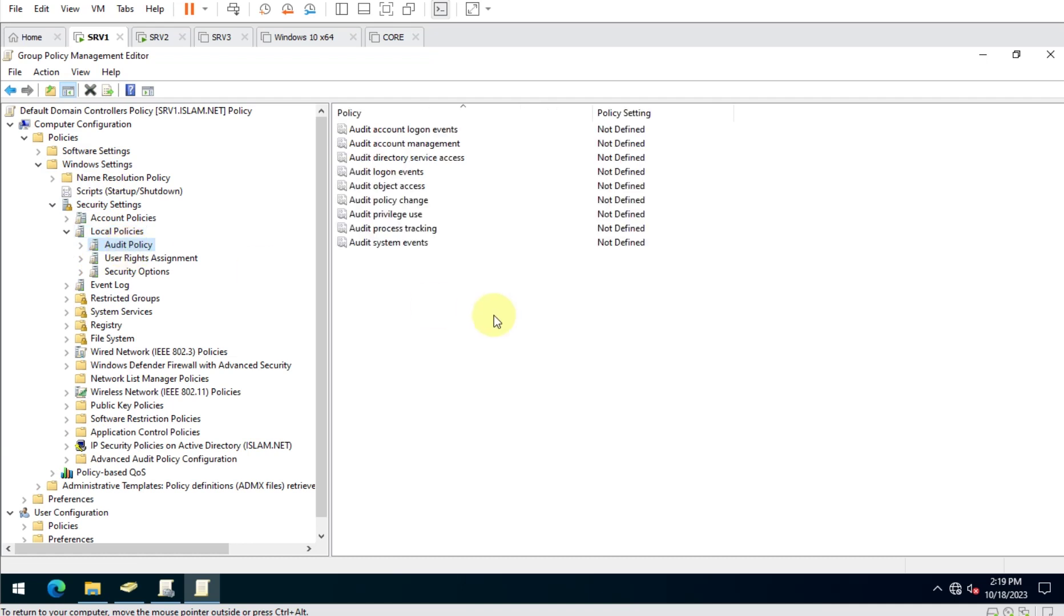
Define Audit object access to audit both Success and Failure.
left_click(399, 187)
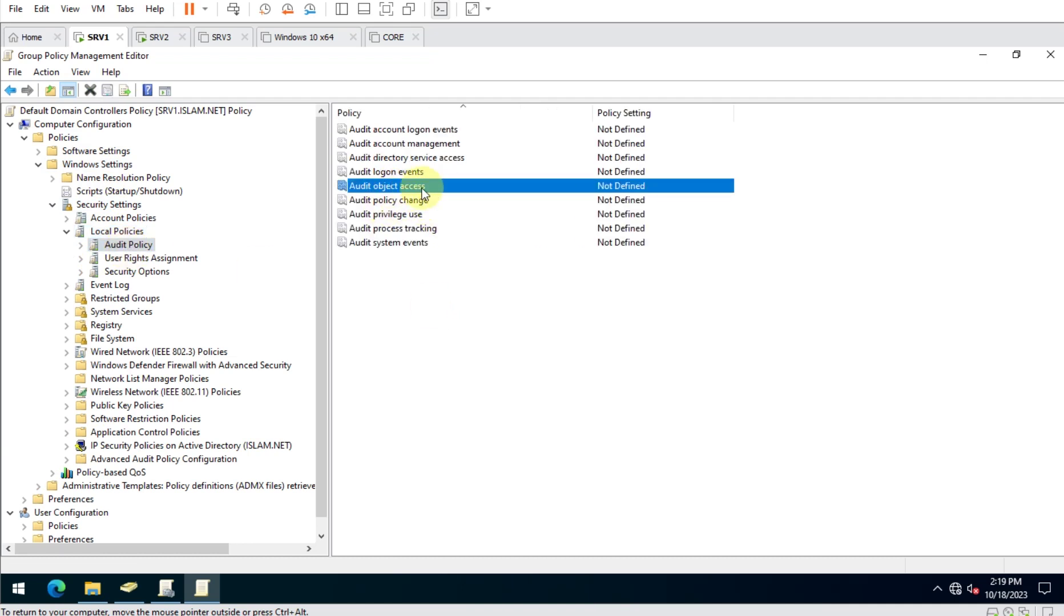
double_click(442, 188)
left_click(446, 220)
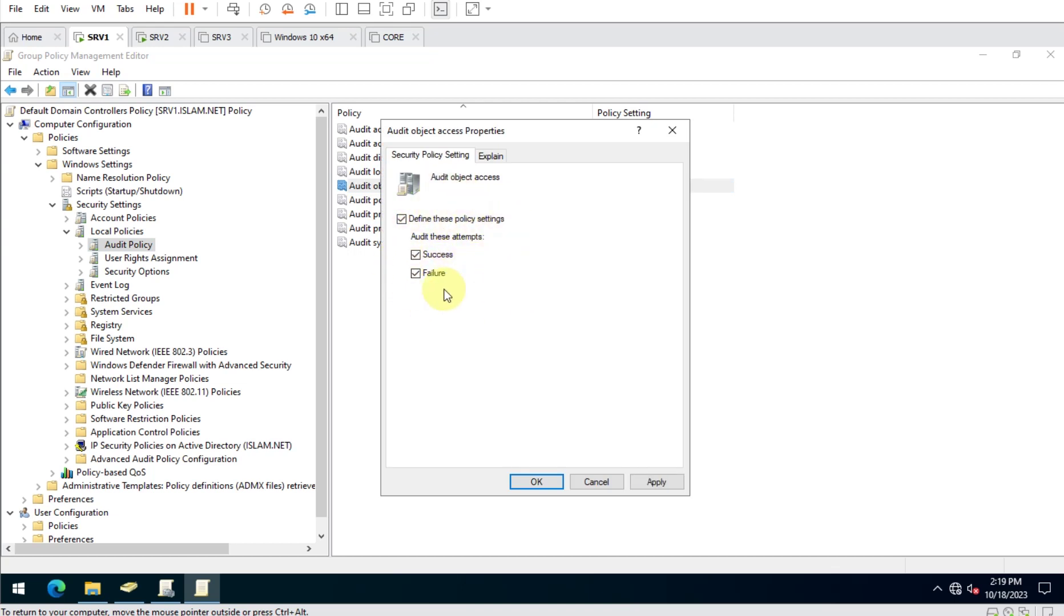
left_click(655, 484)
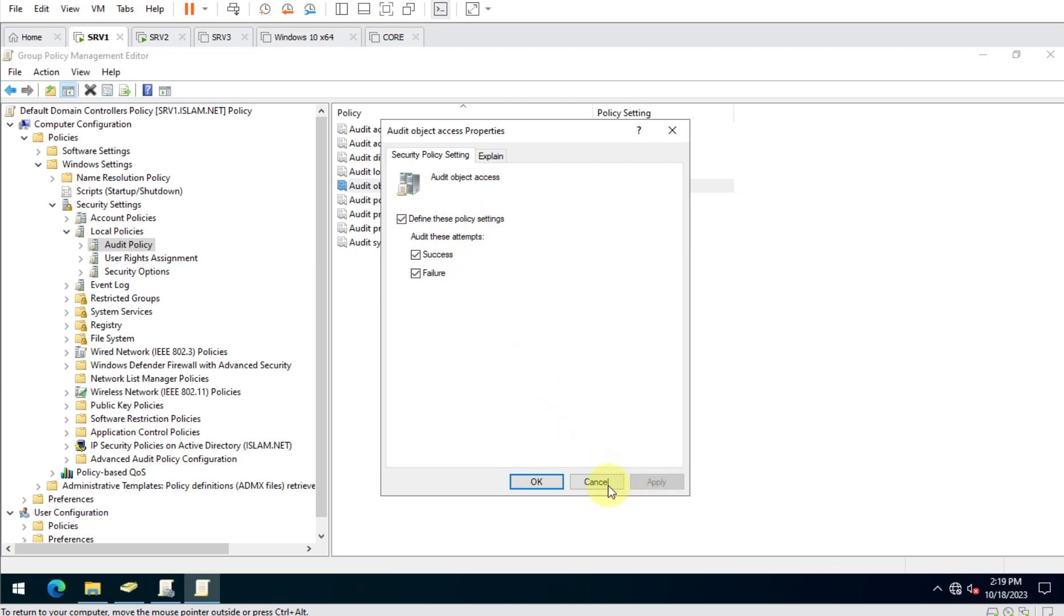
left_click(536, 482)
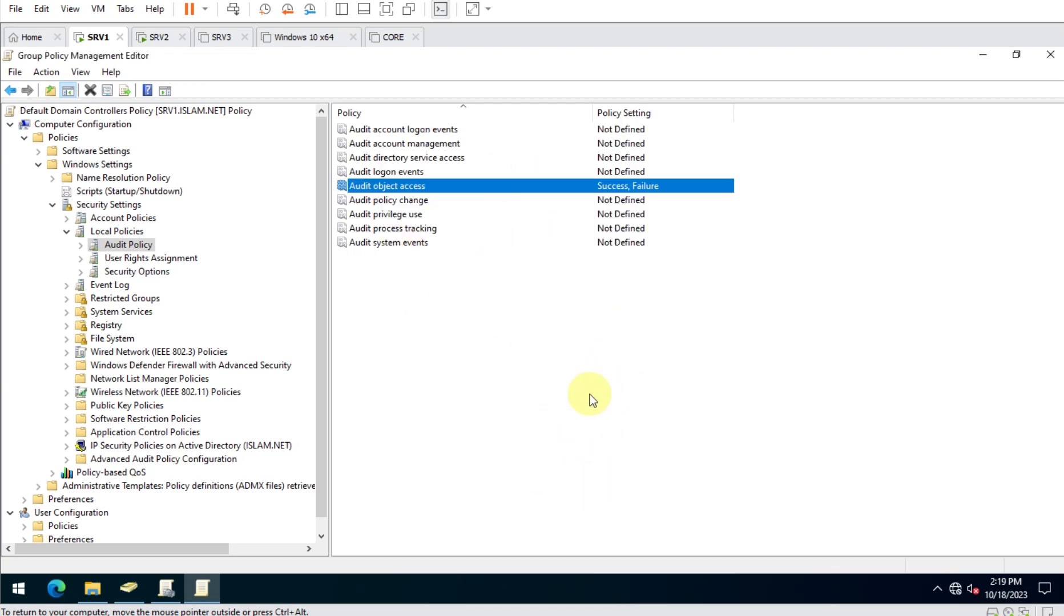
Run gpupdate /force in a Command Prompt to apply the updated policies.
key("super+r")
type("cmd")
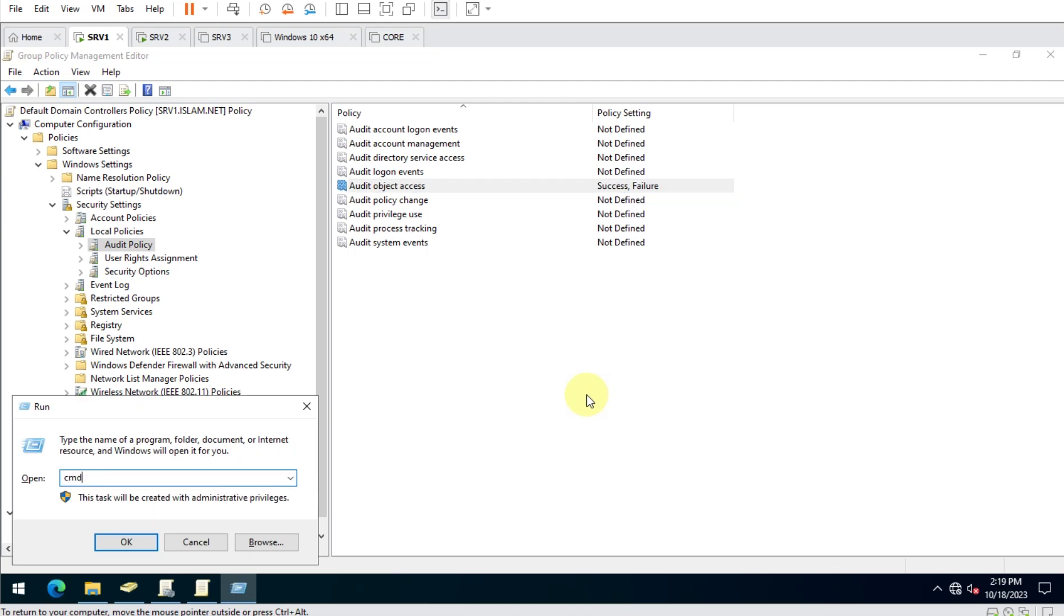
key("Return")
type("gpupdate ")
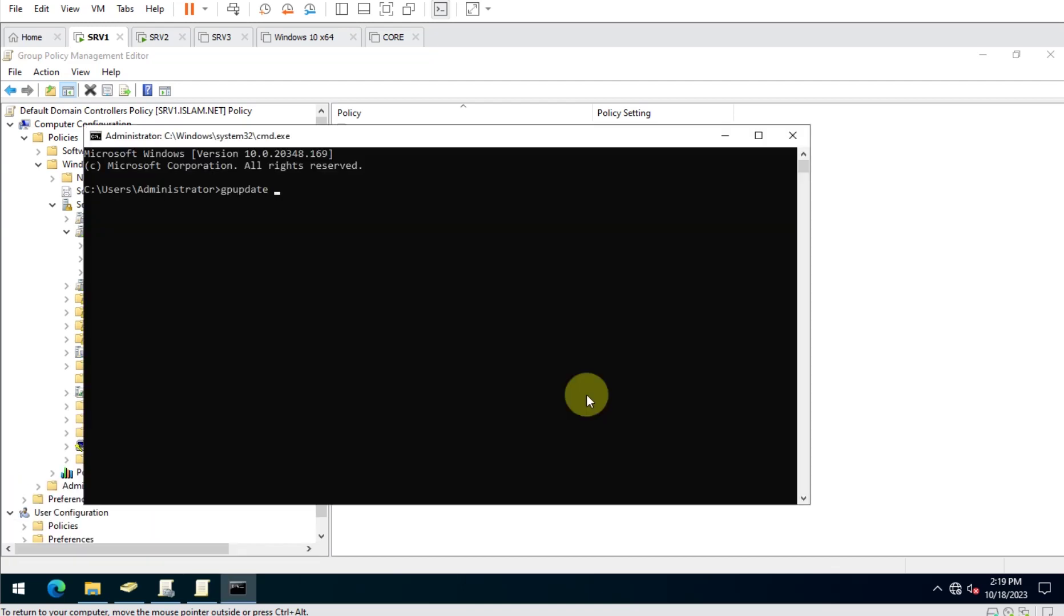
type("/force")
key("Return")
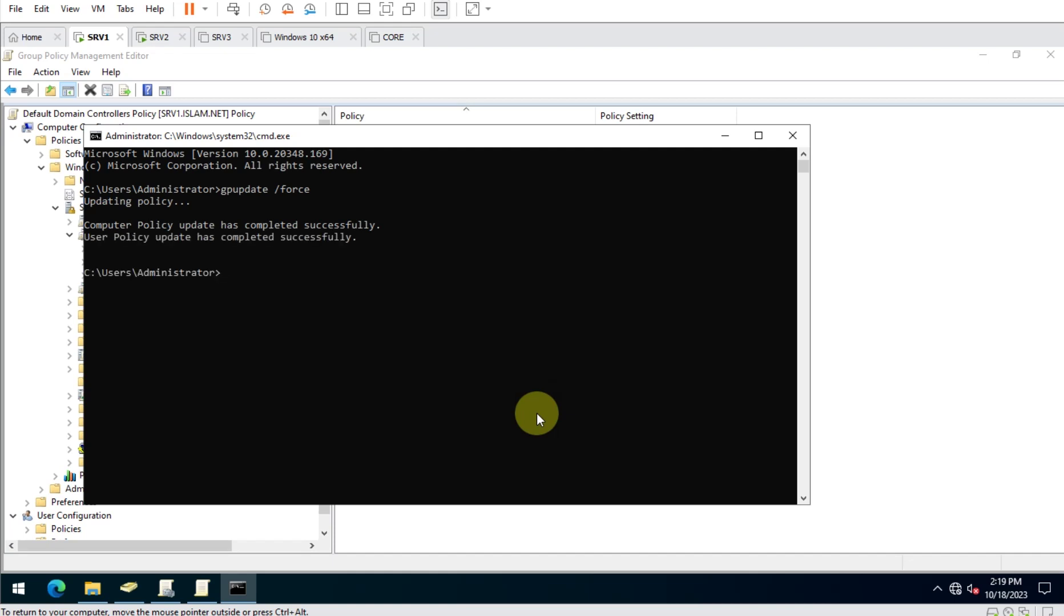
Close the command prompt, switch to SRV2 and sign in with the account password.
left_click(794, 143)
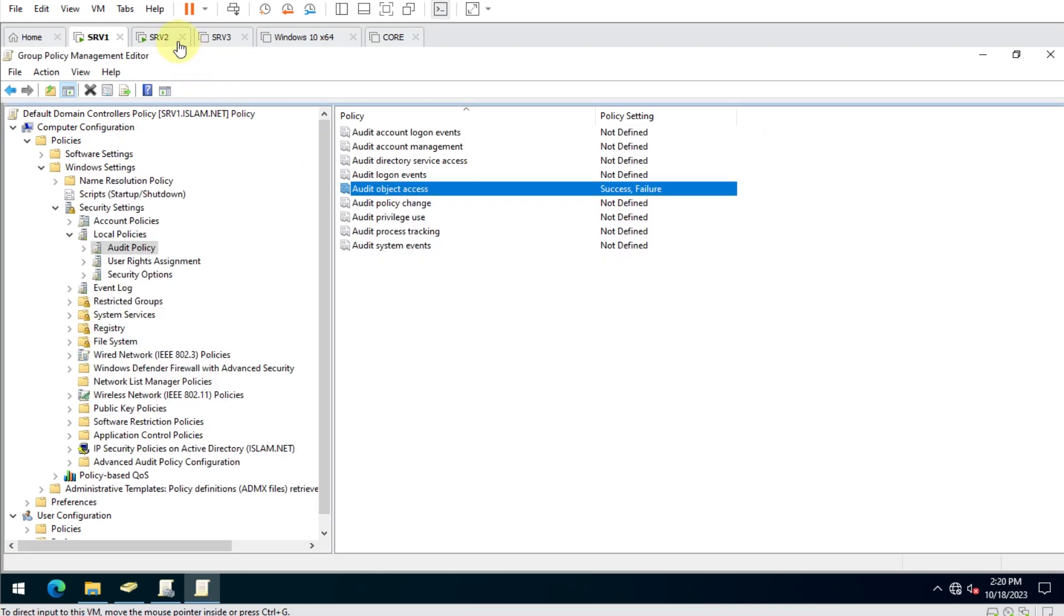
left_click(163, 36)
left_click(233, 9)
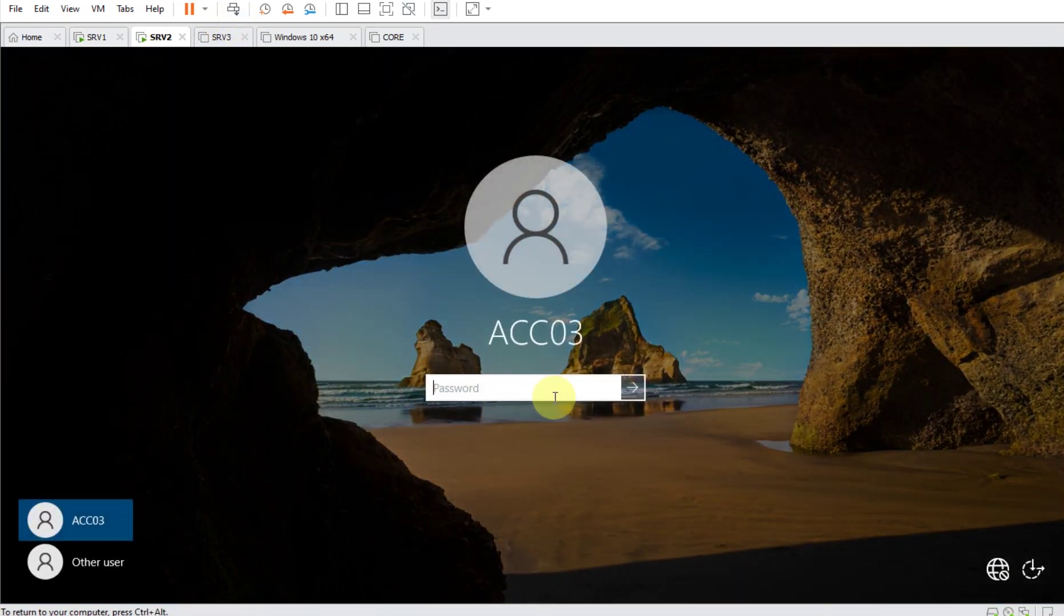
type("Pa$$w0rd")
key("Return")
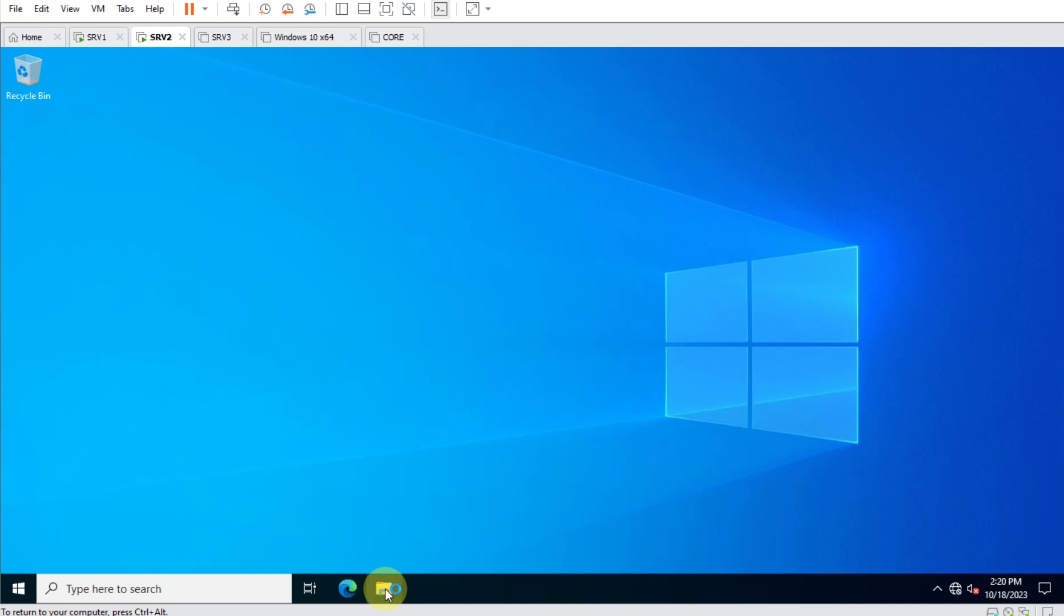
Browse This PC to the Client-Documents folder on the MAIN-ACC-DATA drive (V:).
left_click(384, 589)
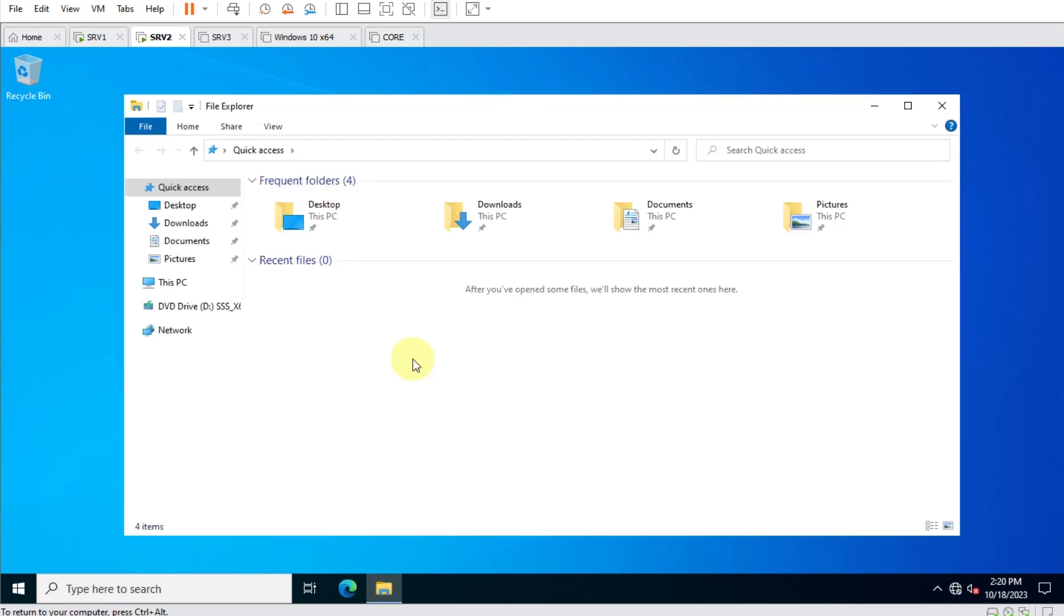
left_click(161, 288)
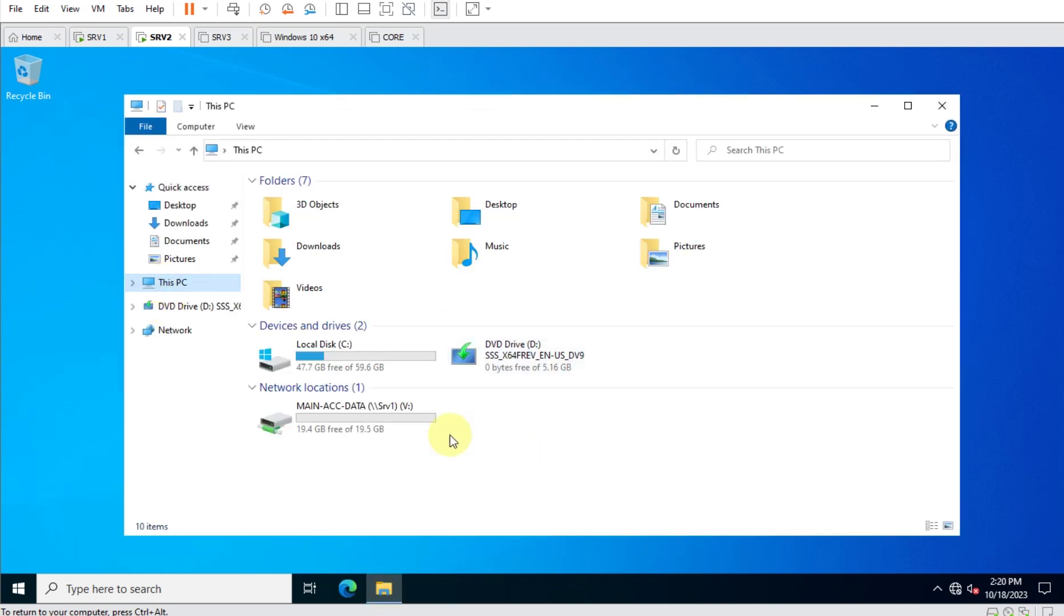
double_click(370, 415)
double_click(318, 197)
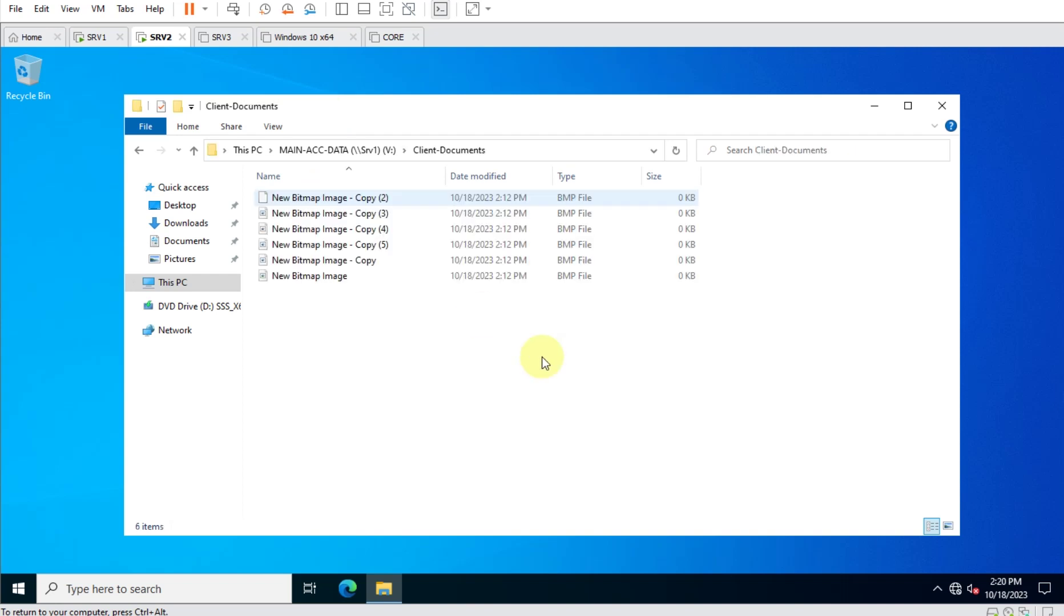
Scribble on New Bitmap Image in Paint and save the changes.
right_click(308, 276)
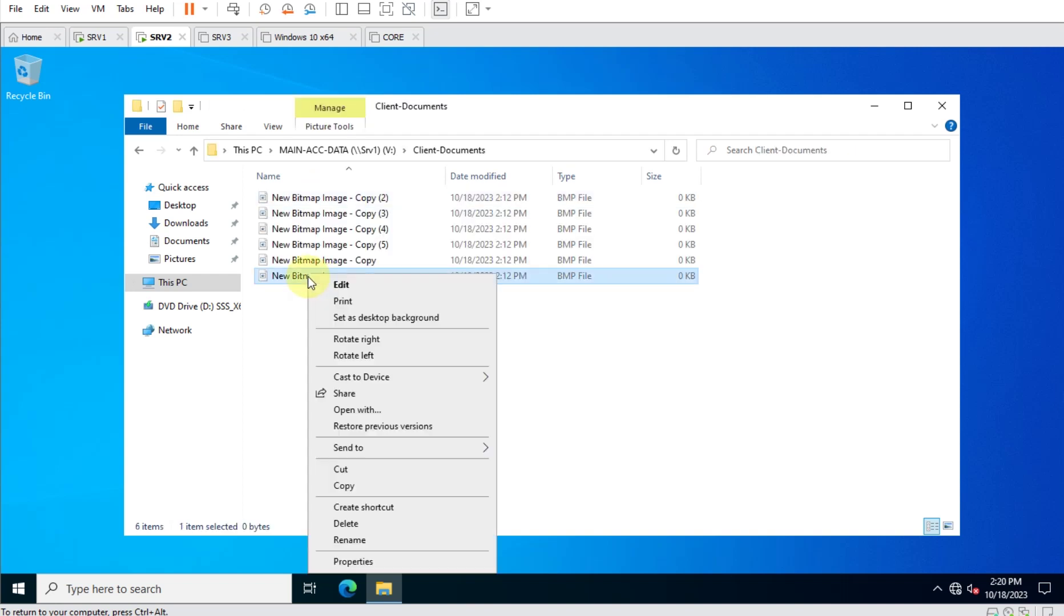
left_click(351, 285)
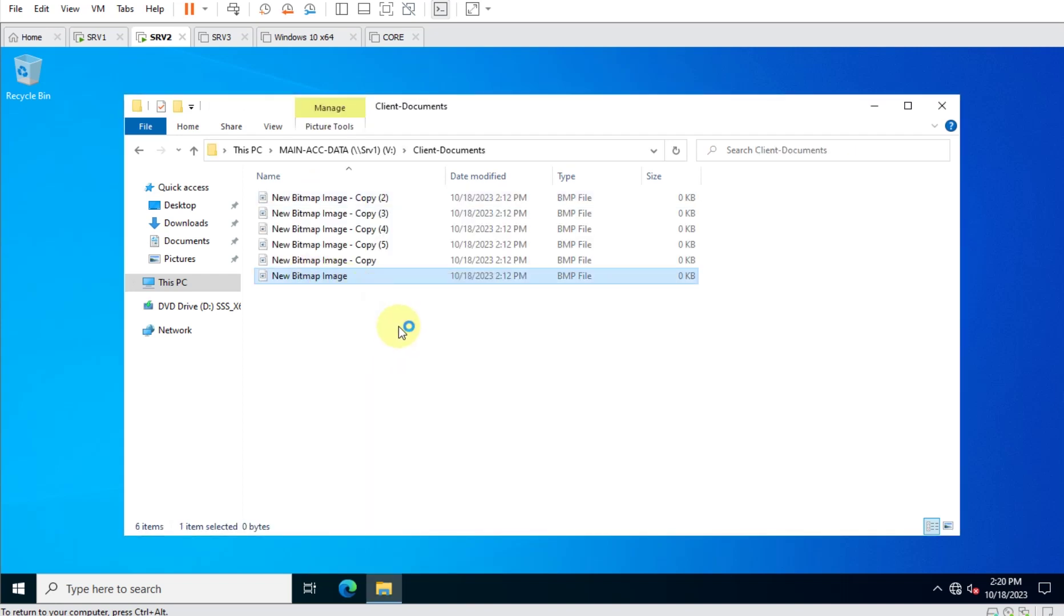
mouse_move(392, 325)
left_mouse_down()
mouse_move(489, 316)
mouse_move(401, 371)
left_mouse_up()
mouse_move(425, 295)
left_mouse_down()
mouse_move(468, 287)
mouse_move(399, 308)
left_mouse_up()
left_click(938, 113)
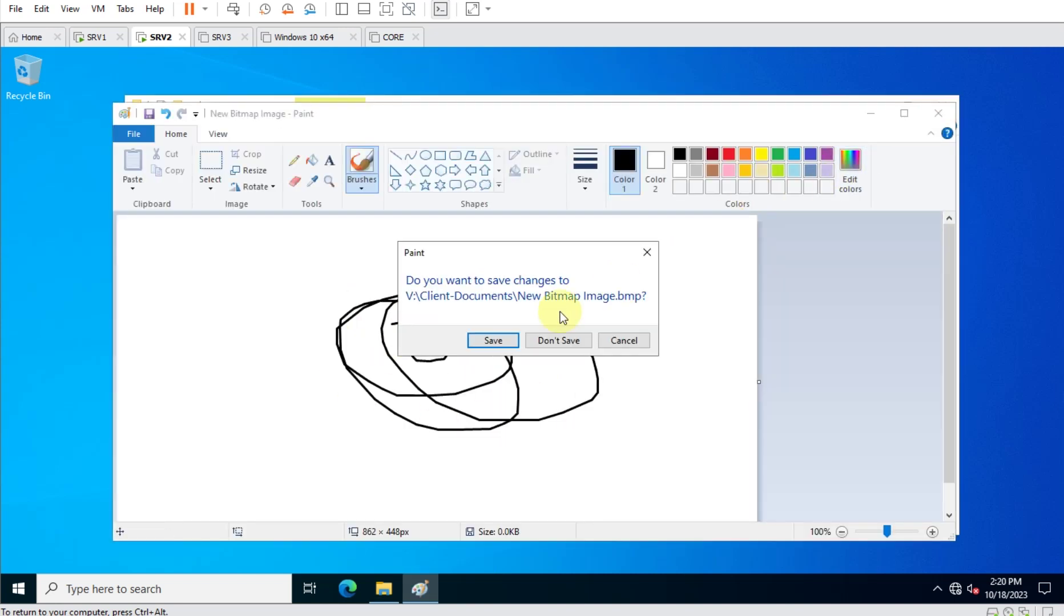
left_click(497, 342)
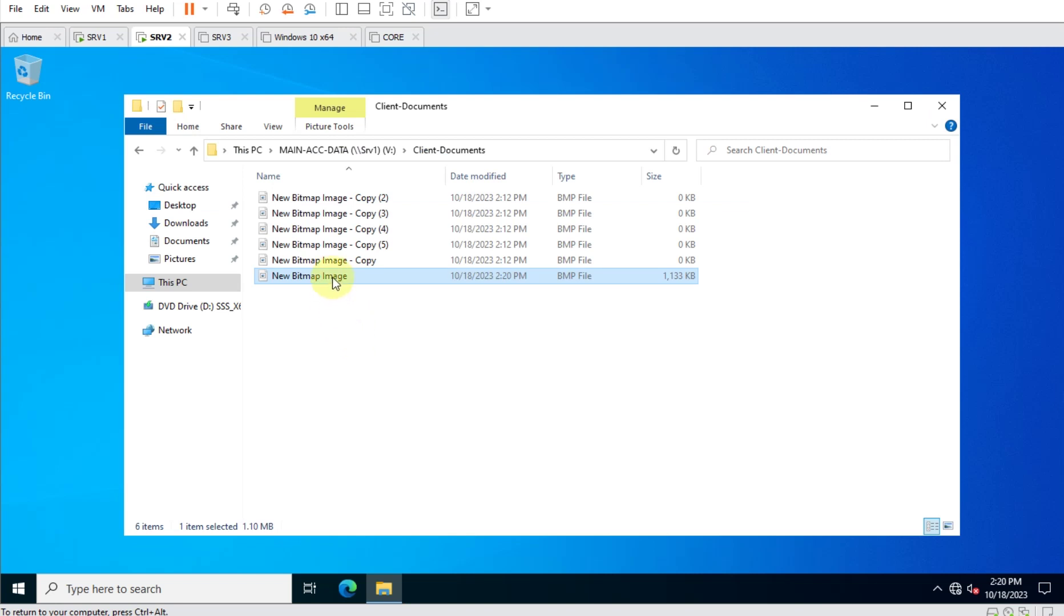
Attempt to delete and rename New Bitmap Image, dismissing both Access Denied messages.
key("Delete")
key("Return")
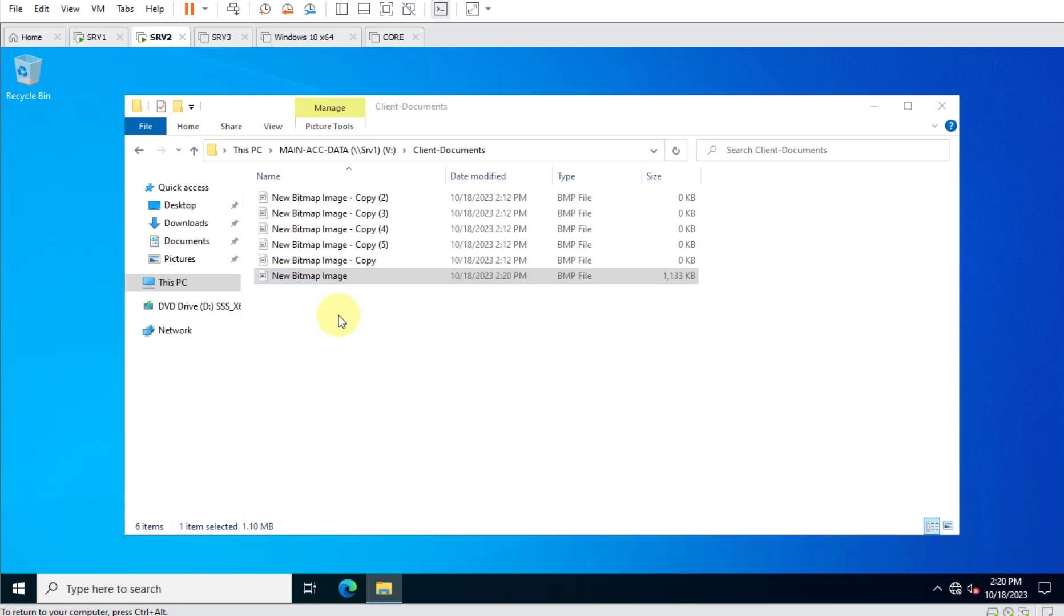
left_click(428, 235)
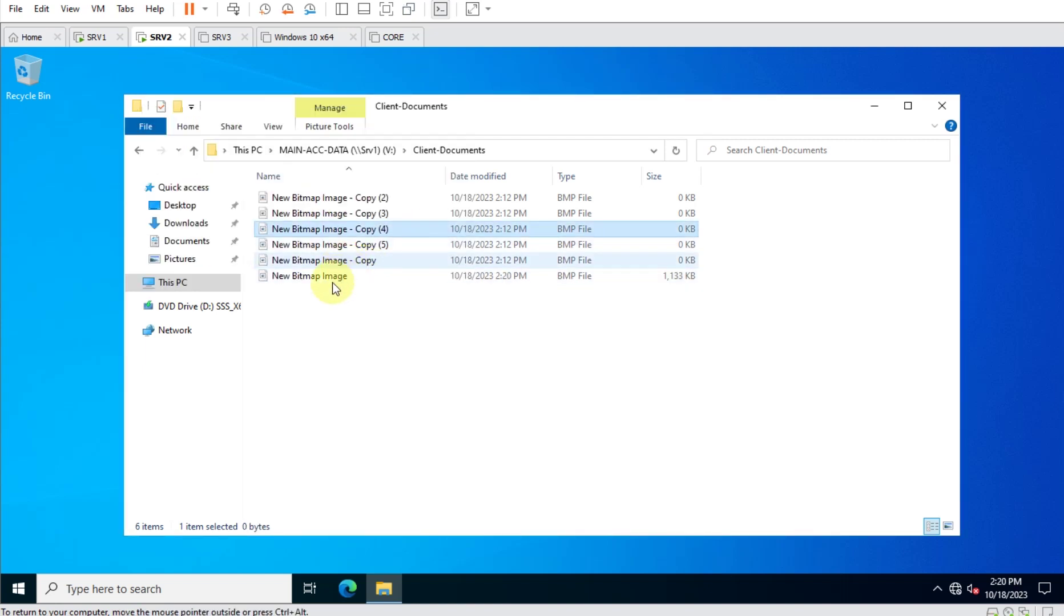
right_click(329, 273)
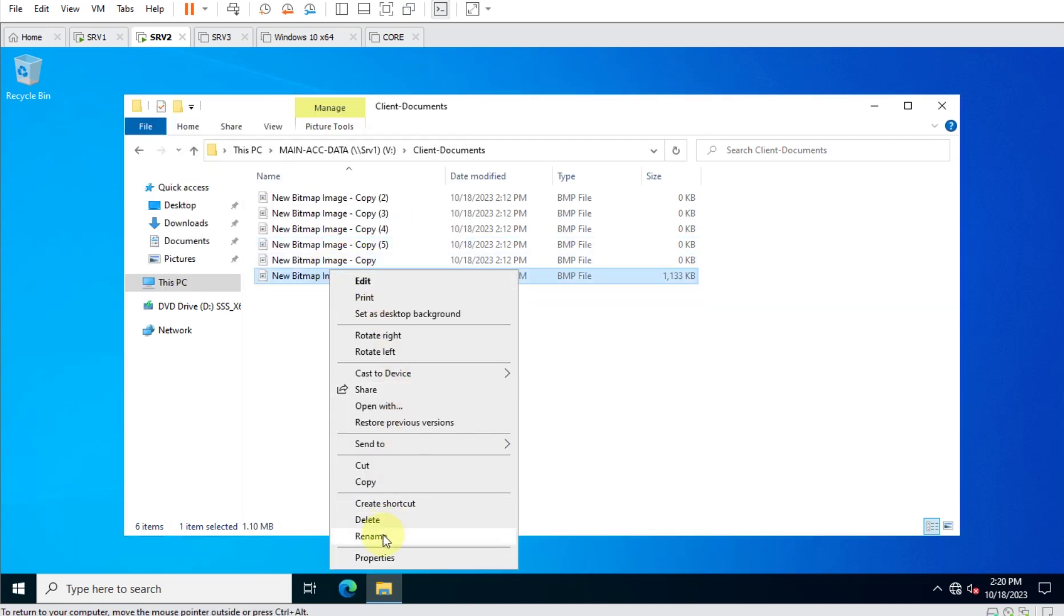
left_click(382, 536)
type("fhdfkhdf")
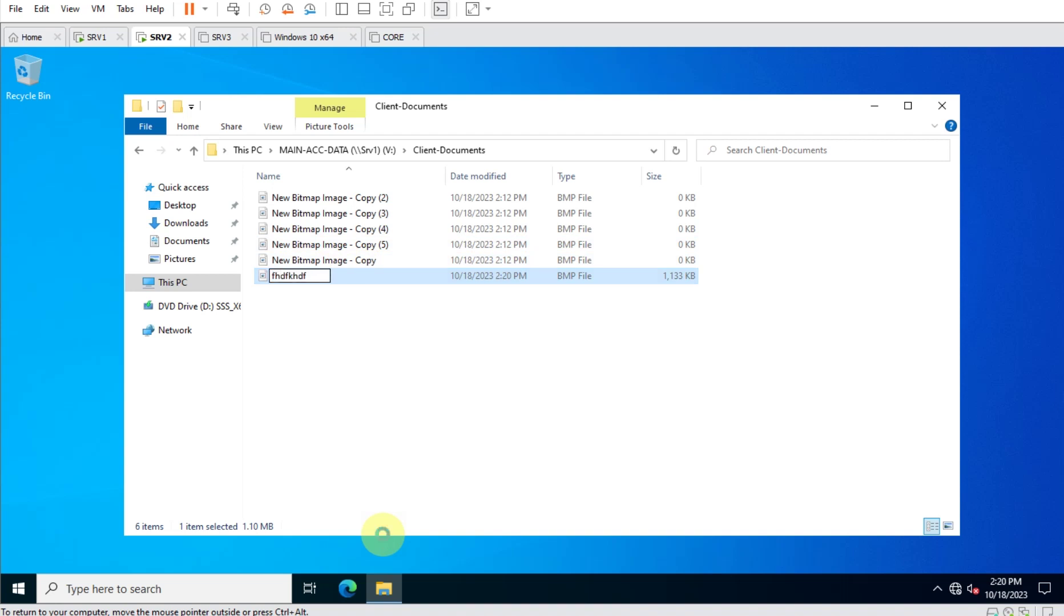
key("Return")
left_click(679, 366)
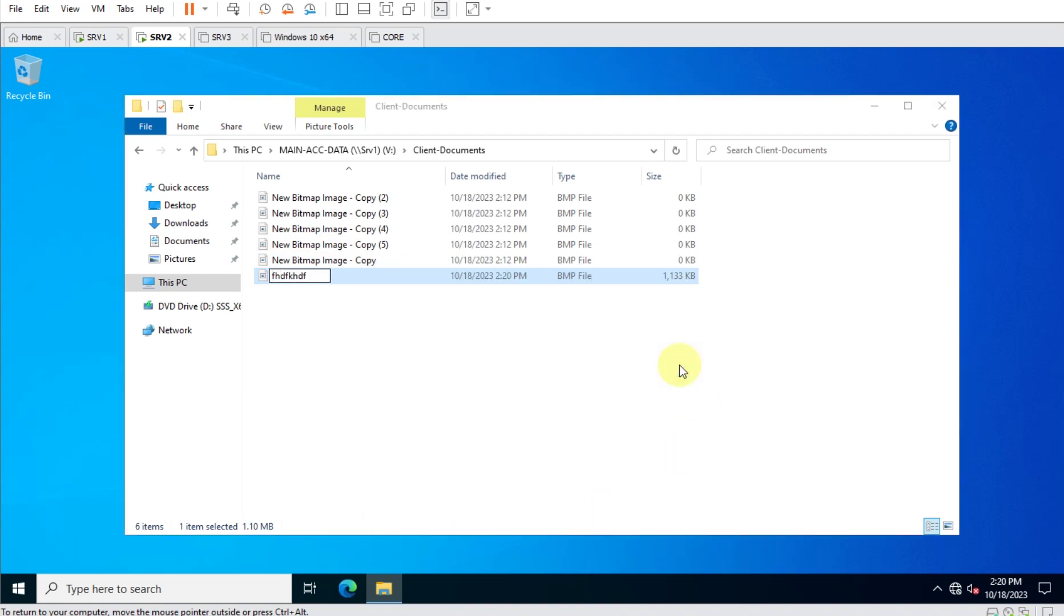
Create a New folder in Client-Documents with the default name.
right_click(365, 310)
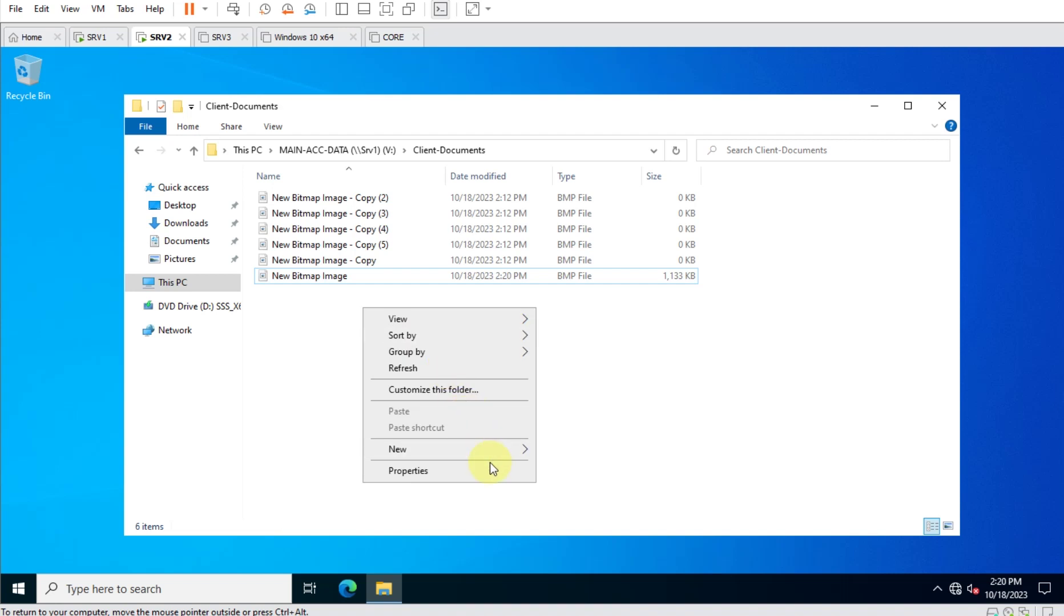
mouse_move(515, 449)
left_click(587, 453)
key("Return")
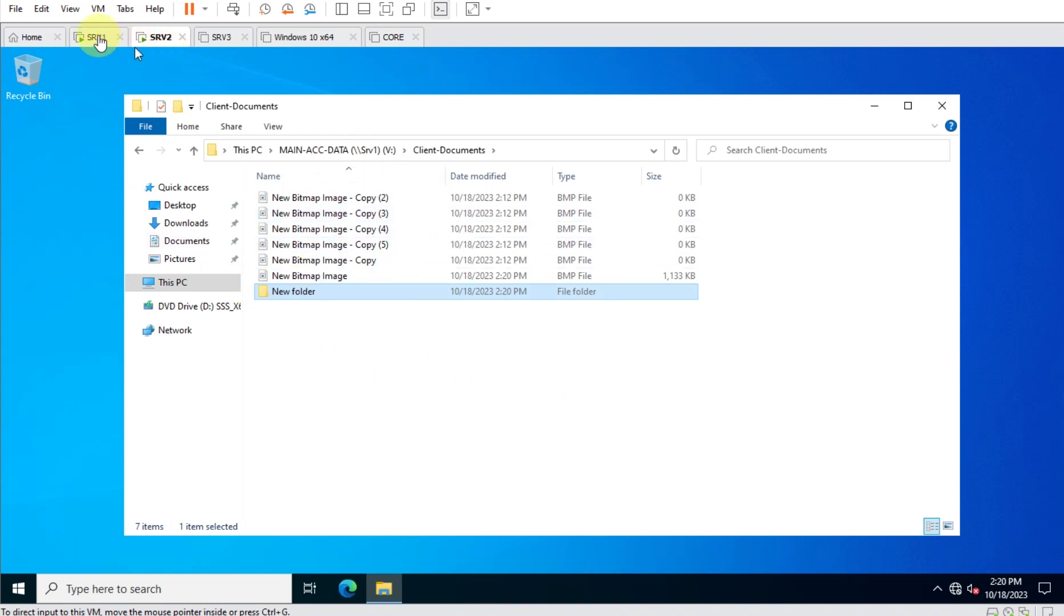
On SRV1, search 'event' to launch Event Viewer and maximize it.
left_click(97, 37)
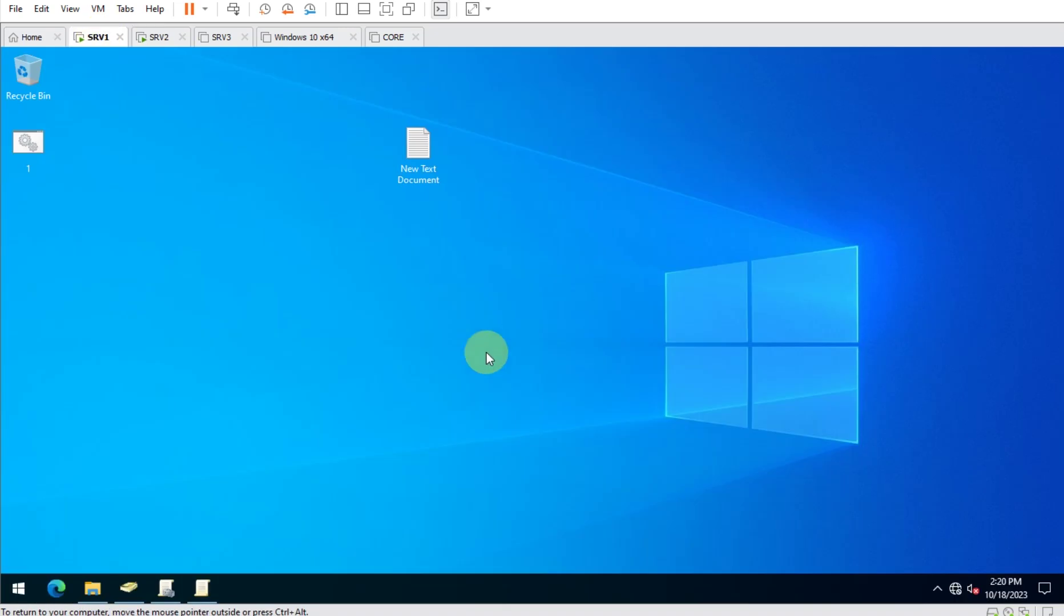
left_click(28, 584)
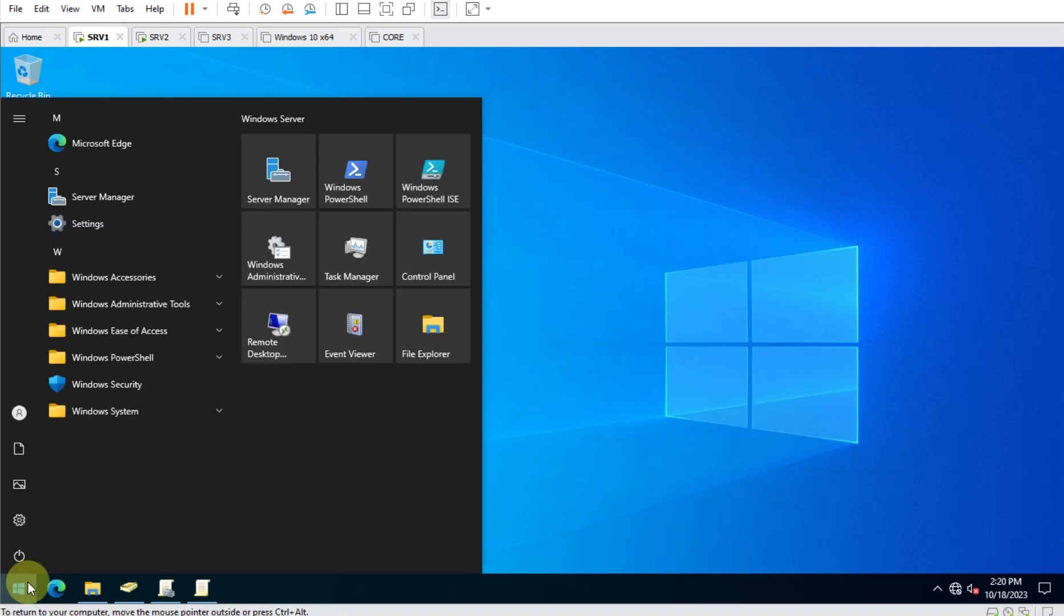
type("event")
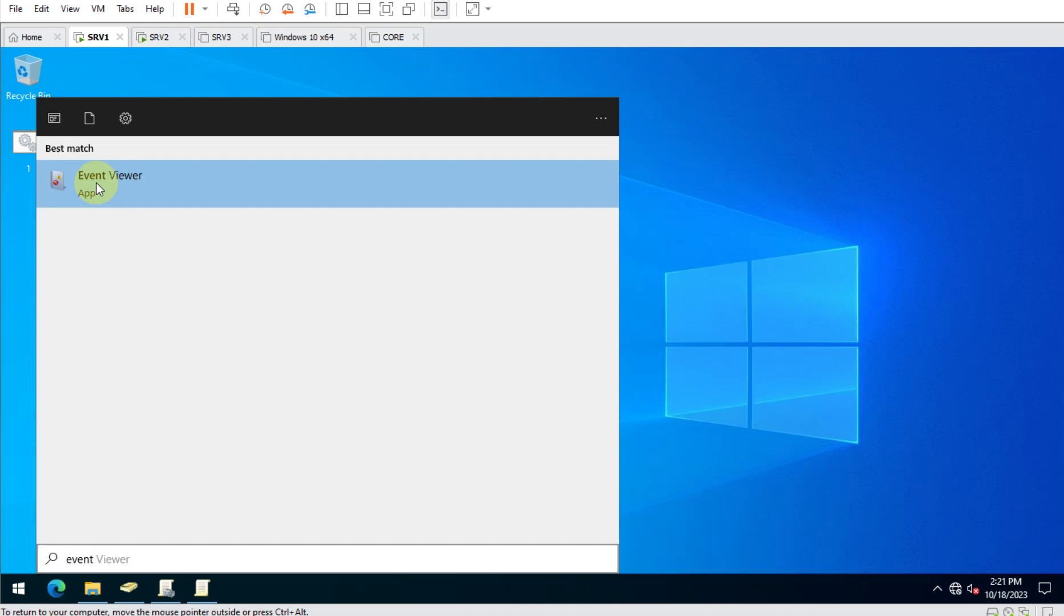
left_click(95, 183)
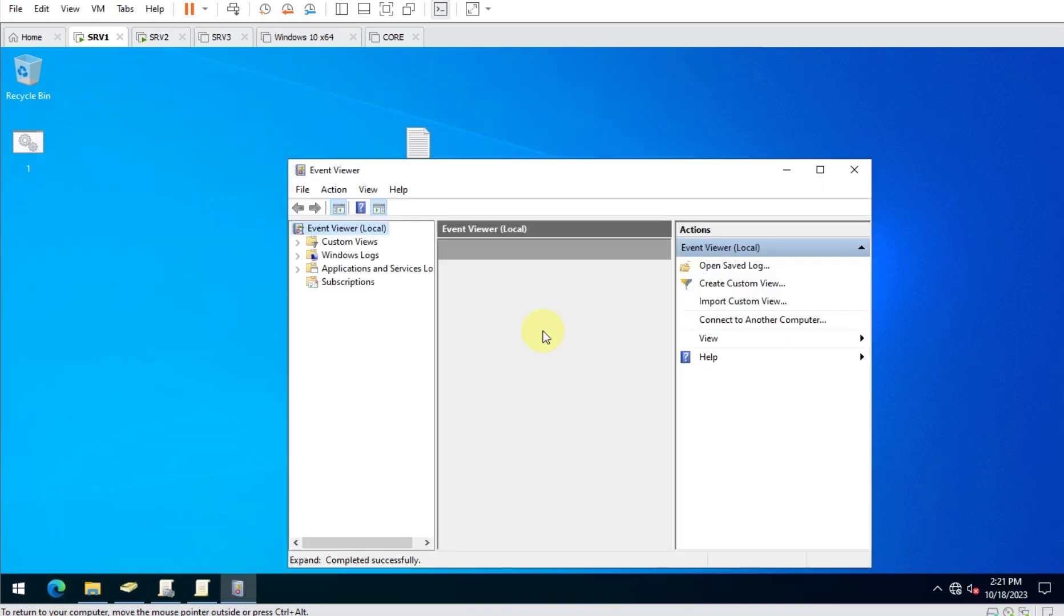
left_click(820, 170)
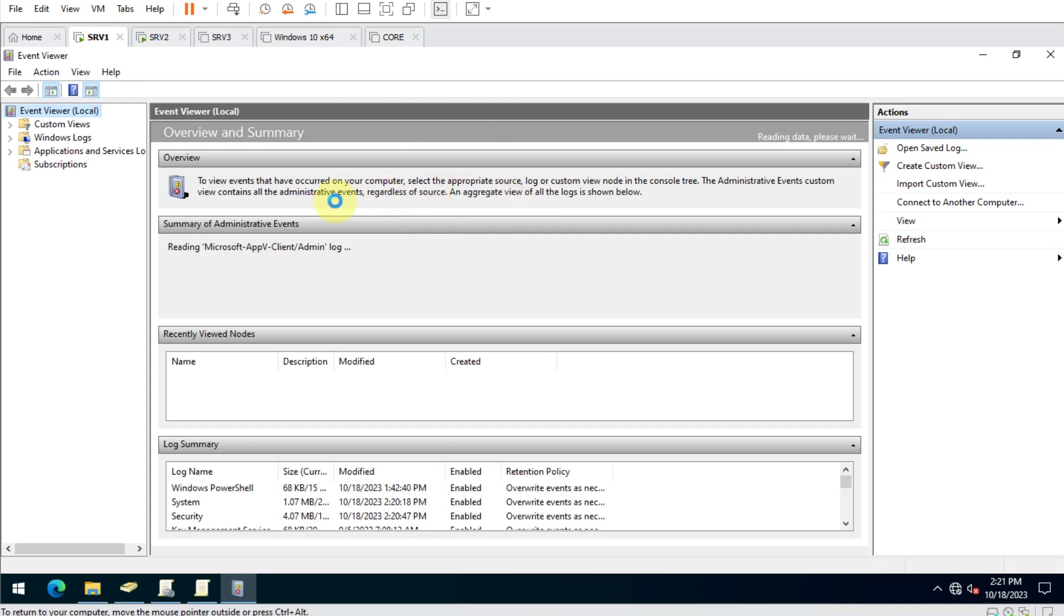
Show the Windows Logs > Security log sorted by Task Category.
left_click_drag(147, 138, 226, 138)
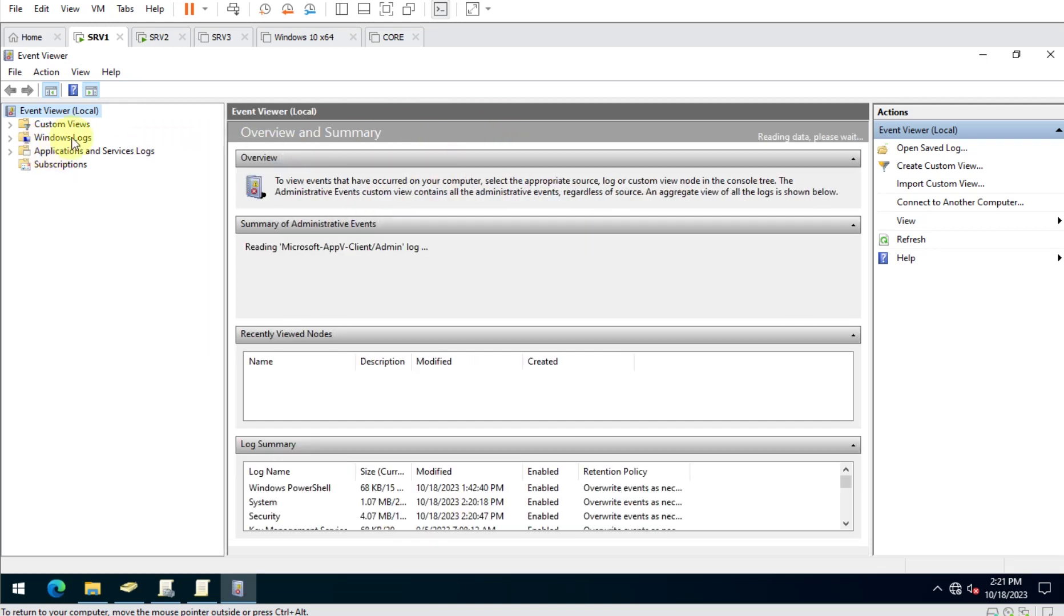
left_click(8, 139)
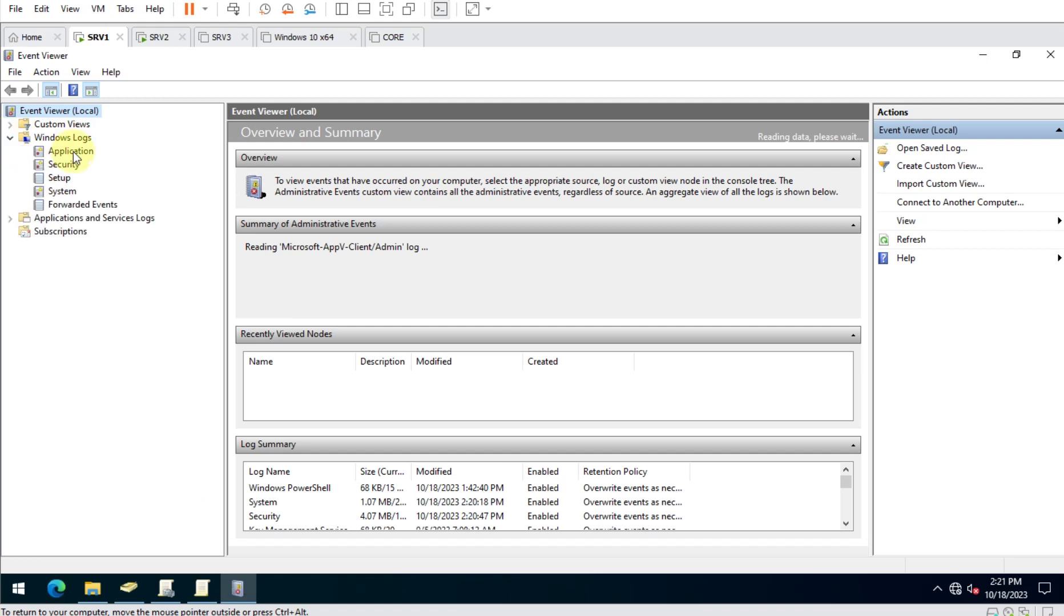
left_click(65, 166)
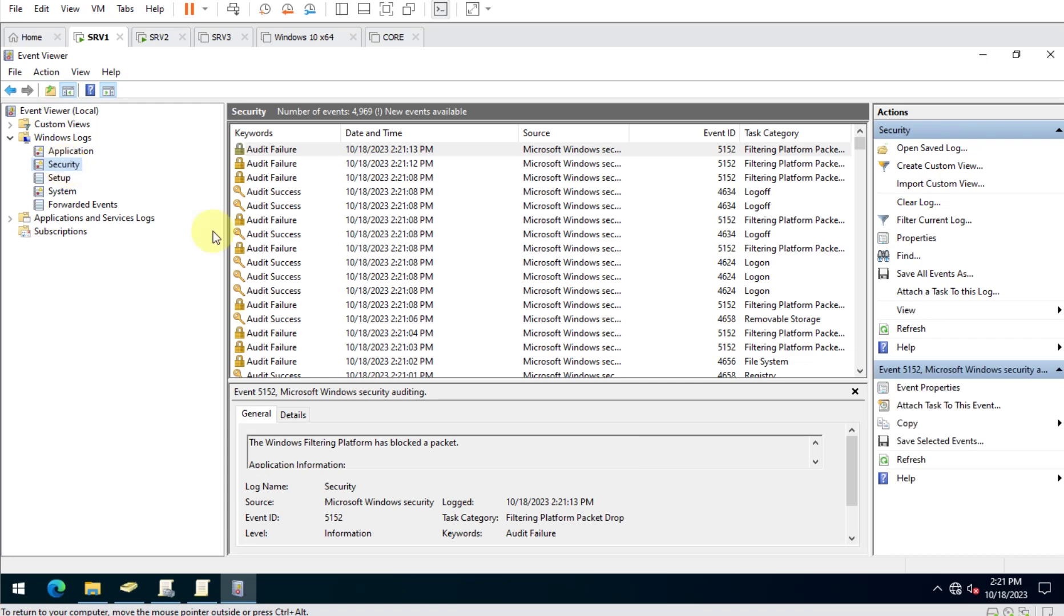
left_click(765, 132)
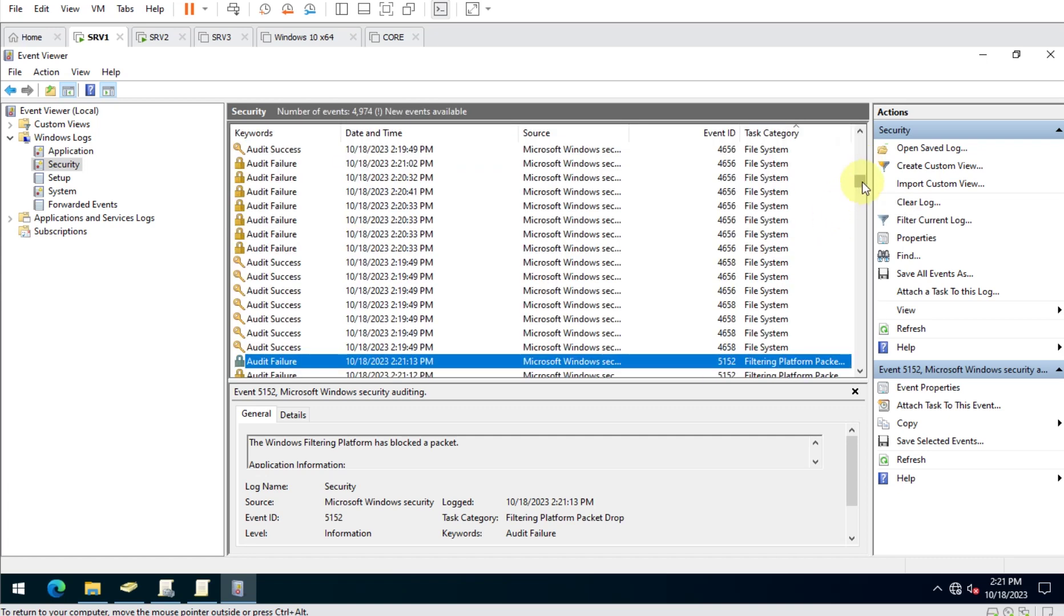
scroll(860, 185, "up", 10)
scroll(816, 262, "down", 5)
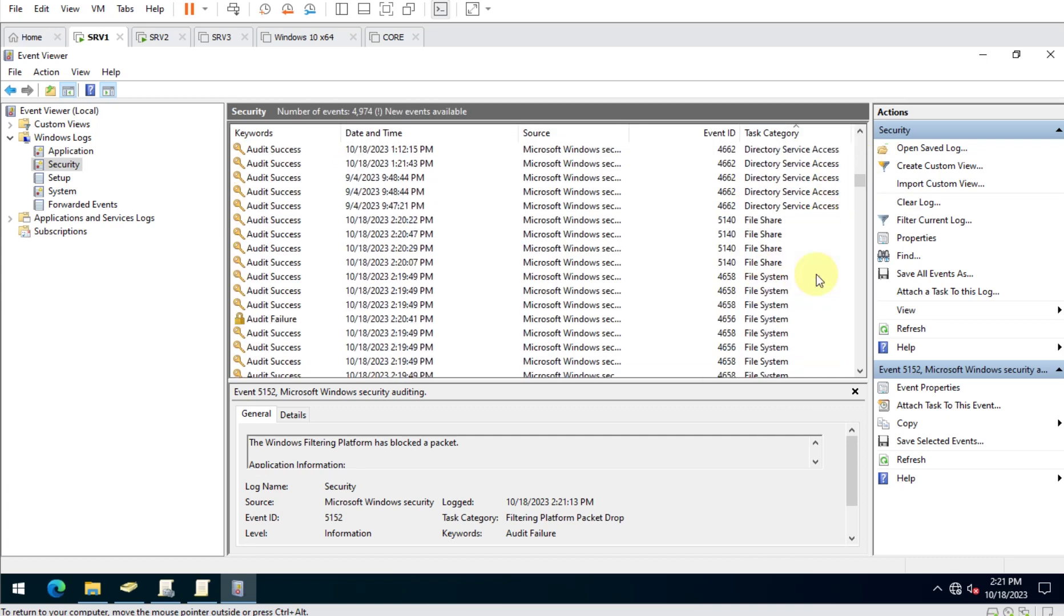
Check the Auditing File Access slide's event IDs 5140 and 4656, then return to Event Viewer.
key("ctrl+alt")
key("alt+Tab")
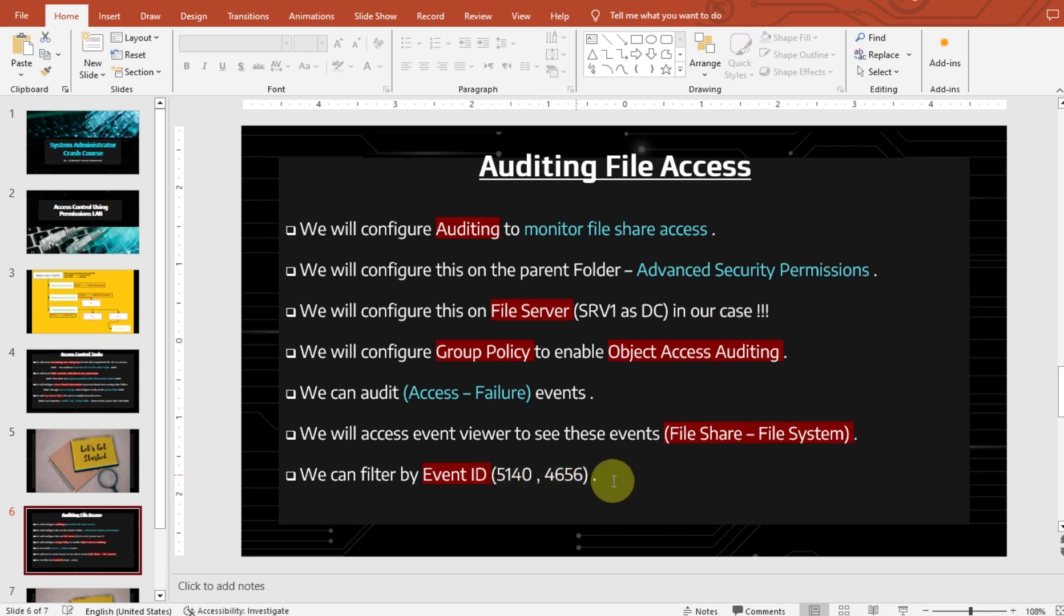
key("alt+Tab")
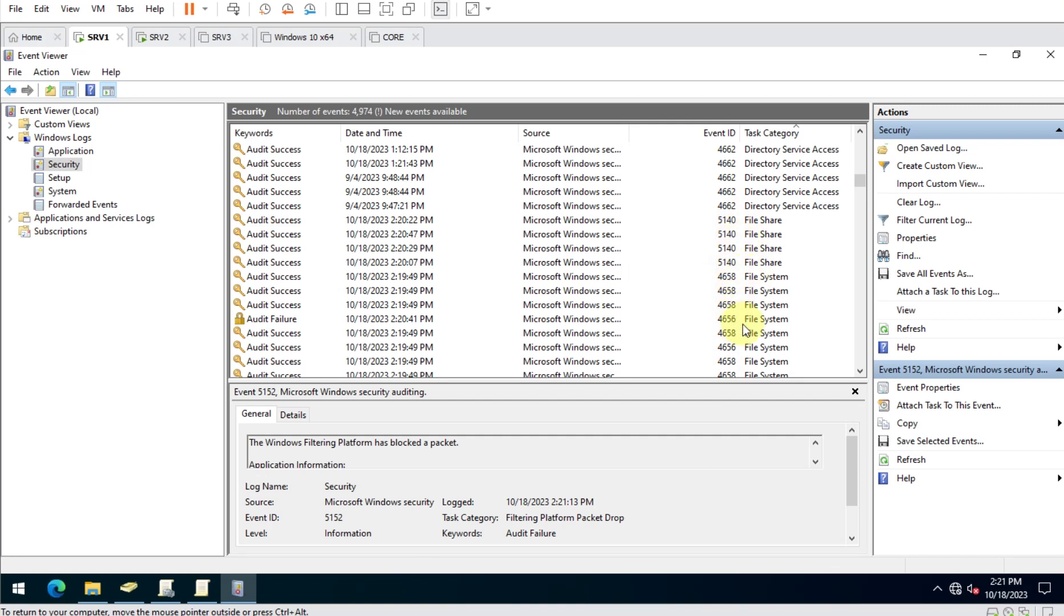
Open the first 5140 File Share event and enlarge the event details area.
left_click(758, 219)
left_click_drag(577, 383, 597, 274)
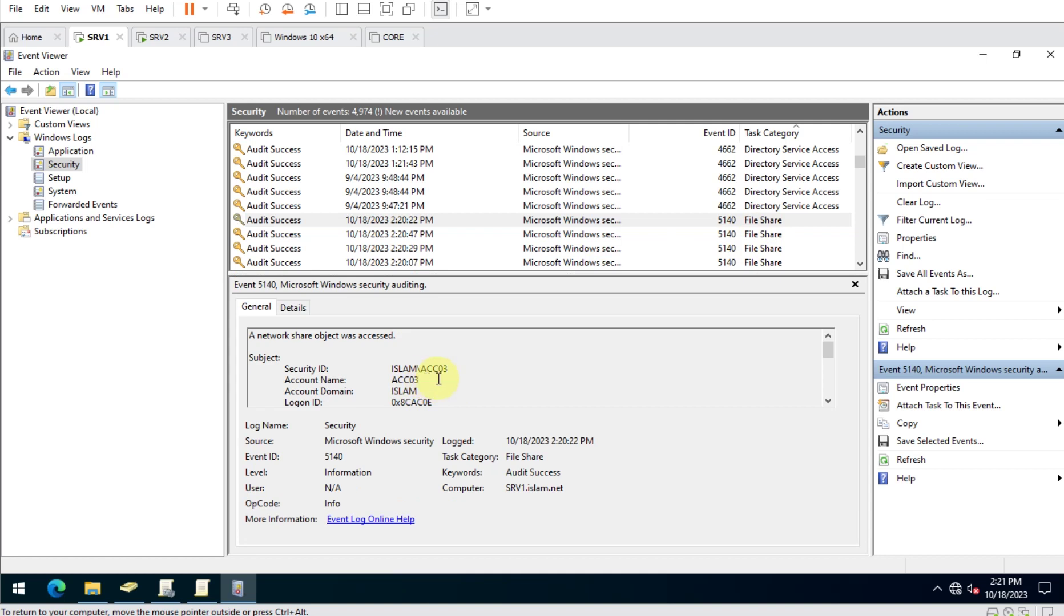
scroll(441, 380, "down", 2)
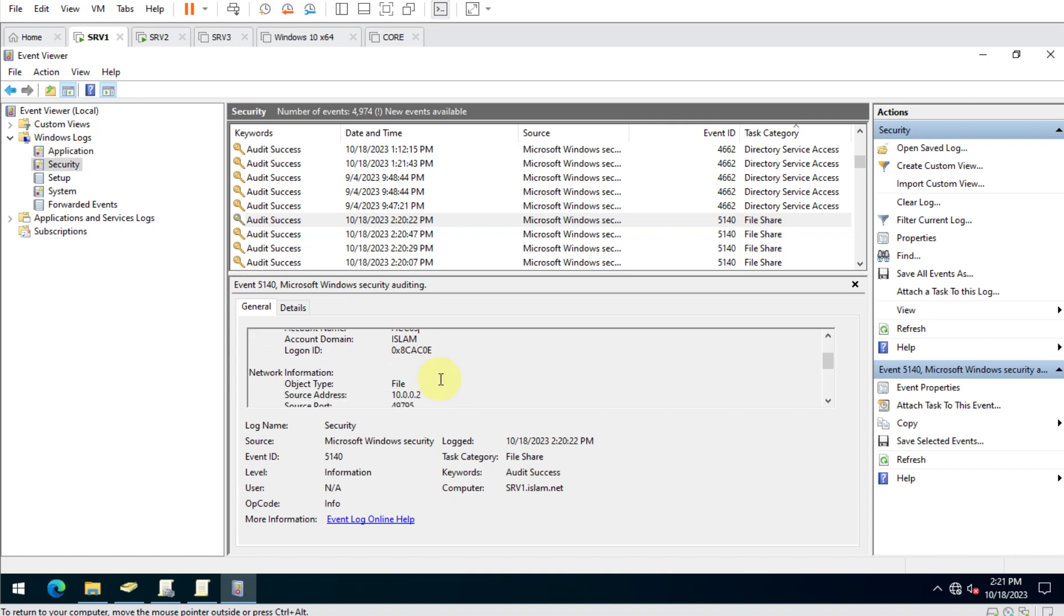
scroll(440, 381, "down", 2)
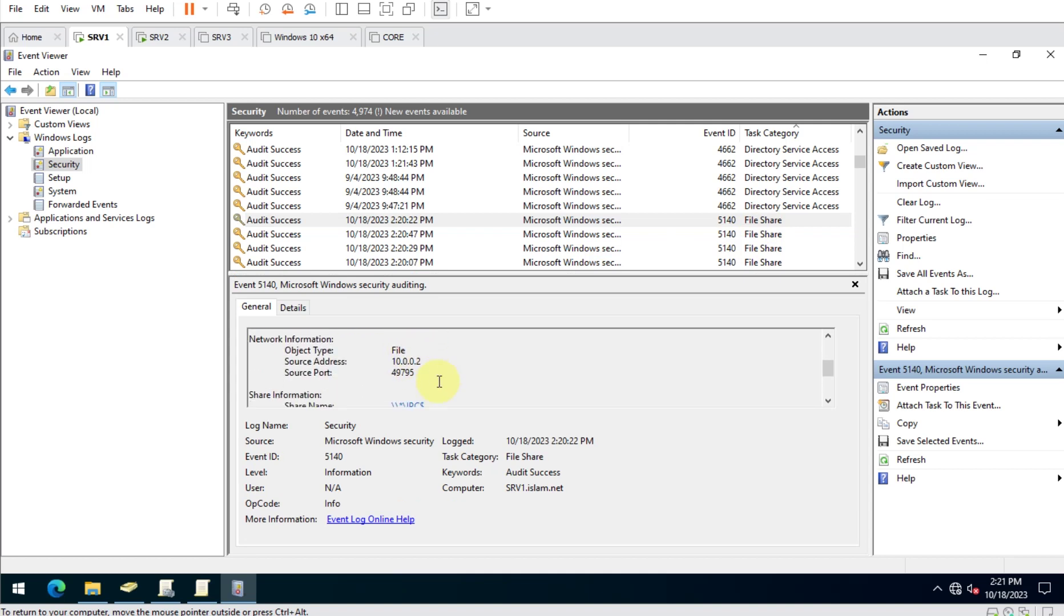
scroll(434, 384, "down", 1)
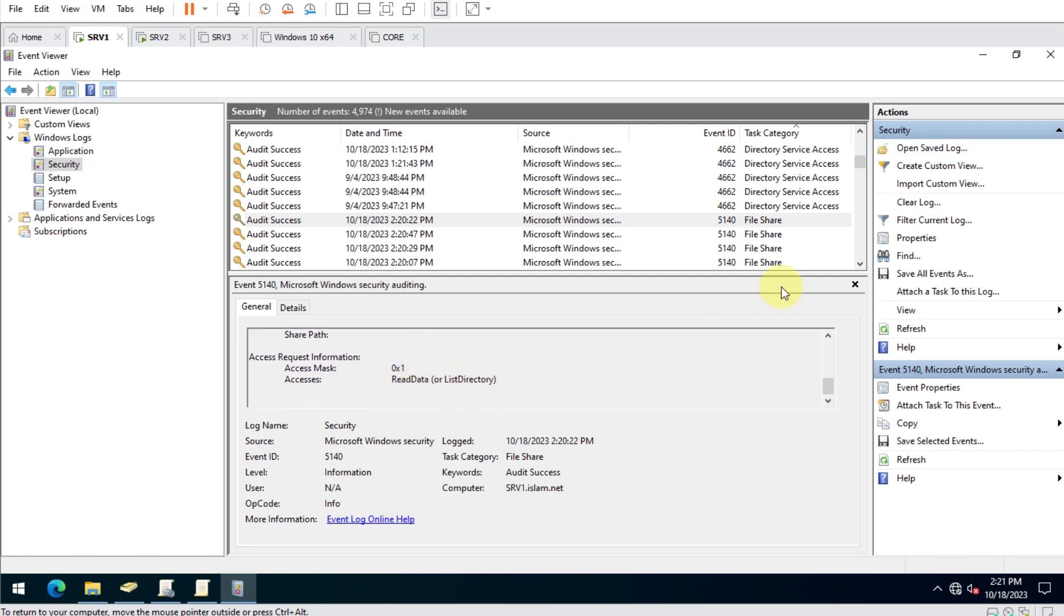
Read the 2:20:47 PM and 2:20:29 PM 5140 events down to ReadData access on MAIN-ACC-DATA.
left_click(769, 237)
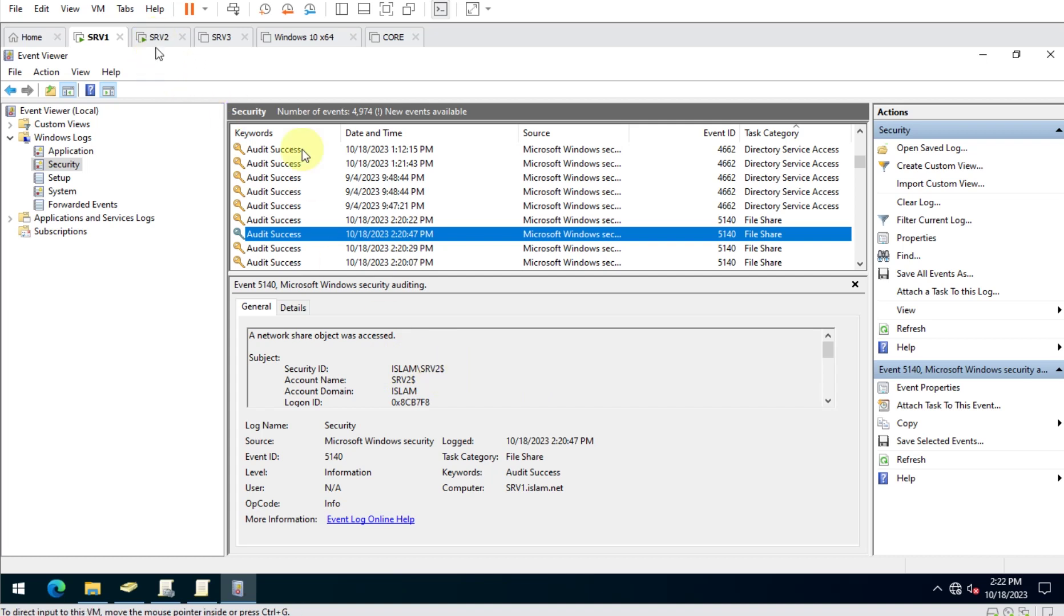
scroll(492, 383, "down", 1)
scroll(492, 383, "down", 2)
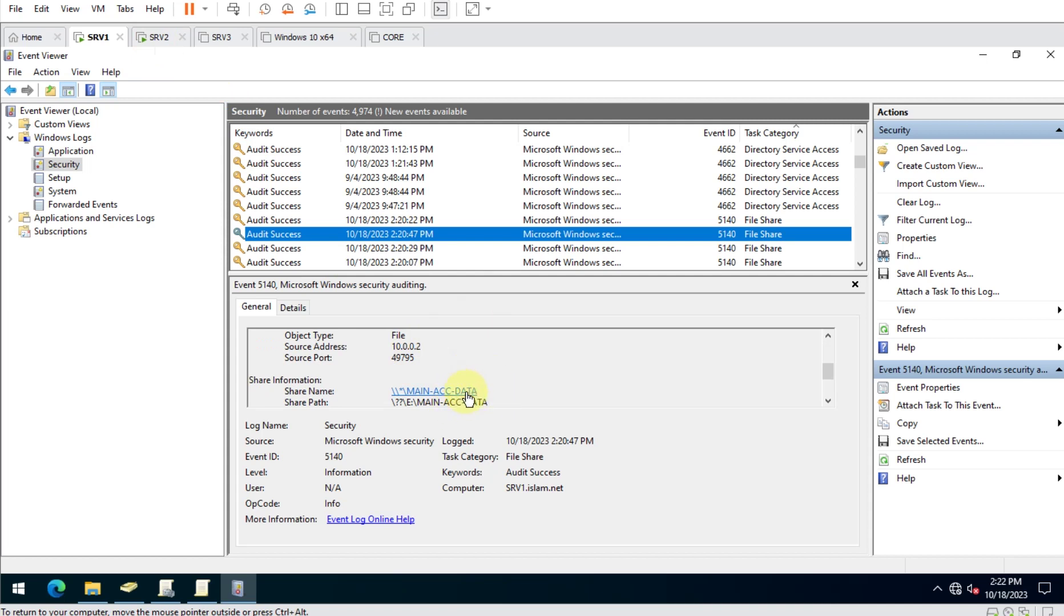
scroll(477, 394, "down", 1)
scroll(475, 382, "down", 1)
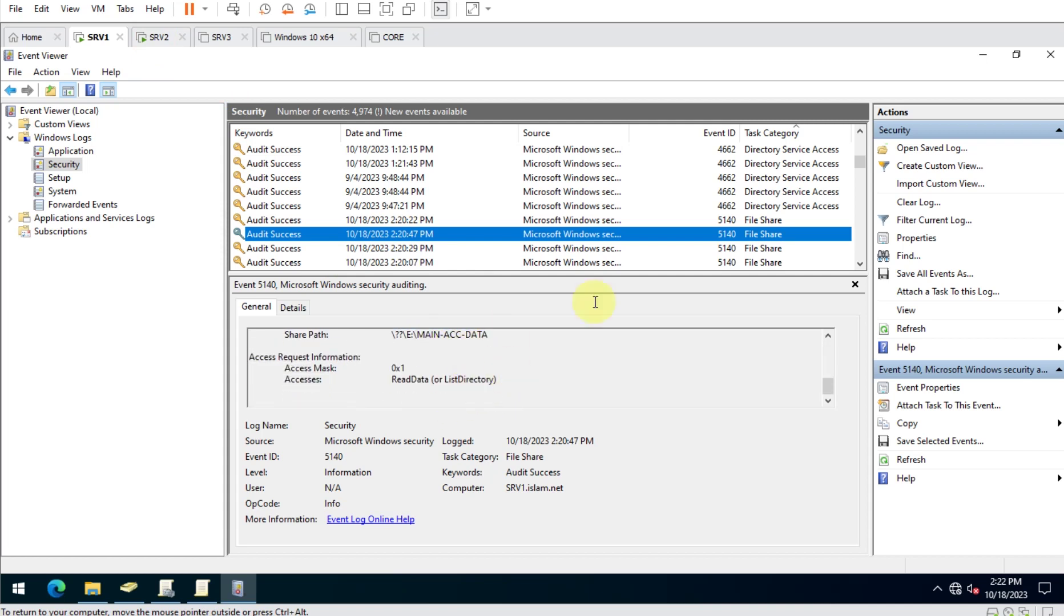
left_click(761, 251)
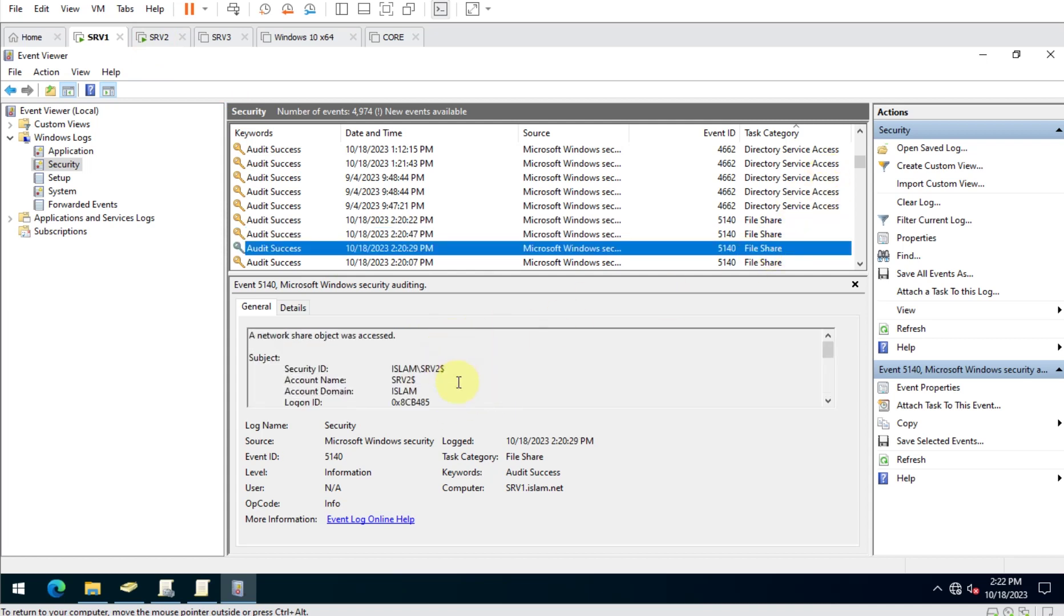
scroll(458, 382, "down", 2)
scroll(458, 382, "down", 1)
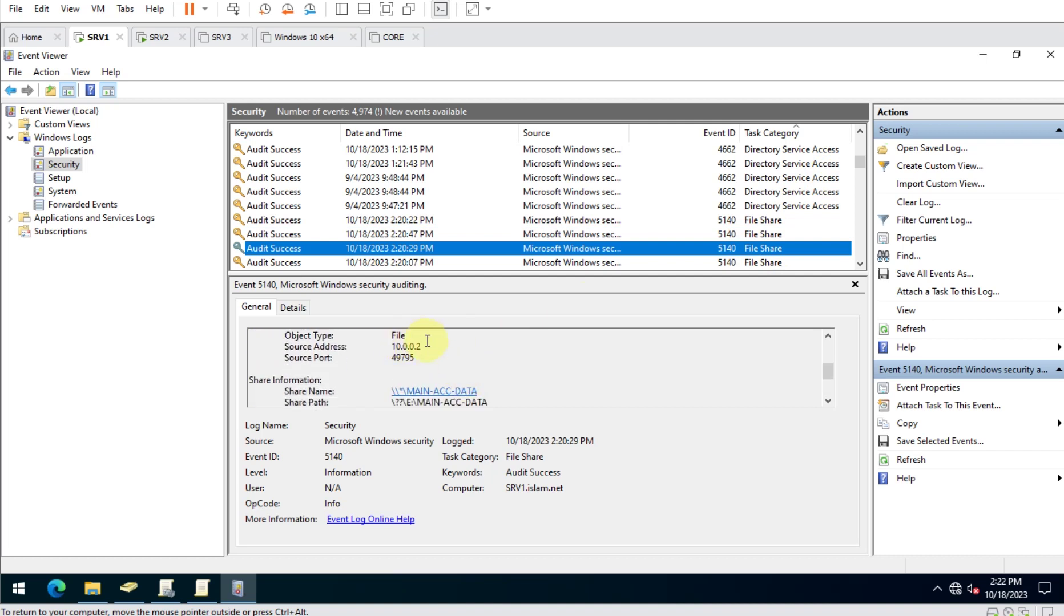
scroll(491, 382, "down", 2)
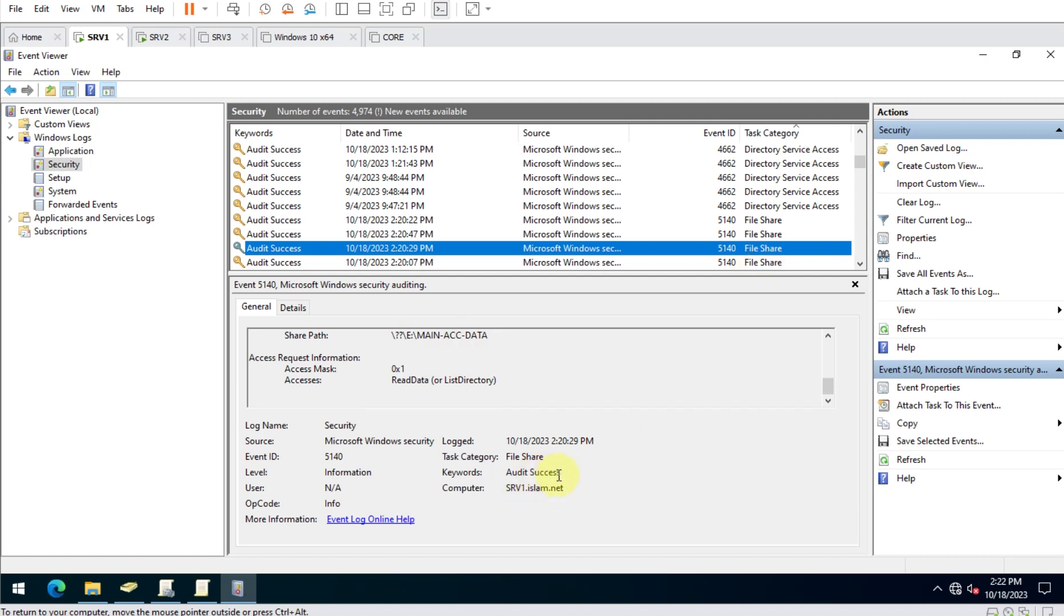
scroll(768, 253, "down", 2)
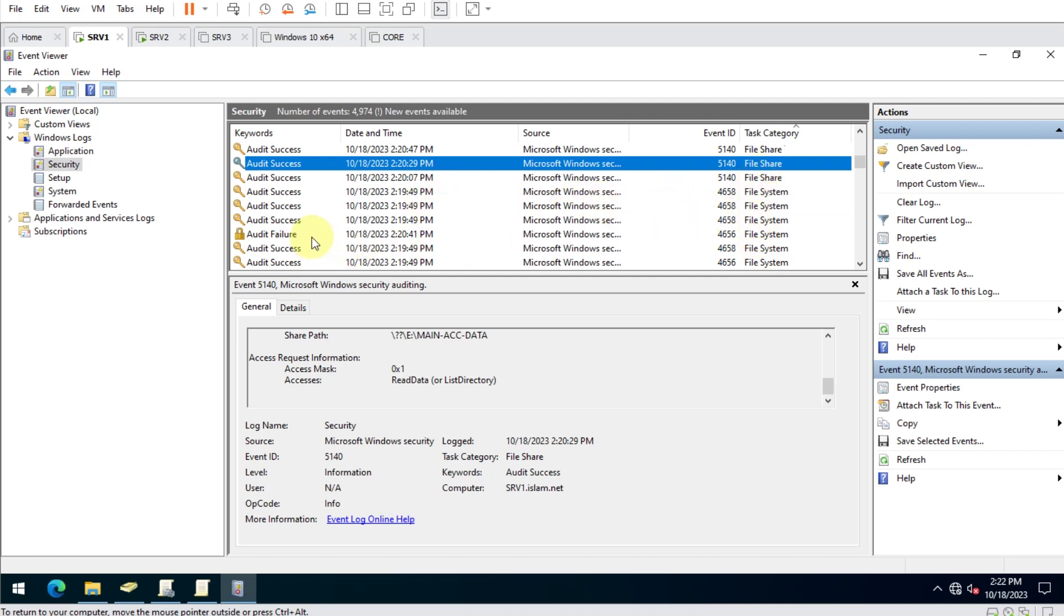
Examine the 4656 Audit Failure File System events, including the 2:21:02 PM one.
left_click(374, 234)
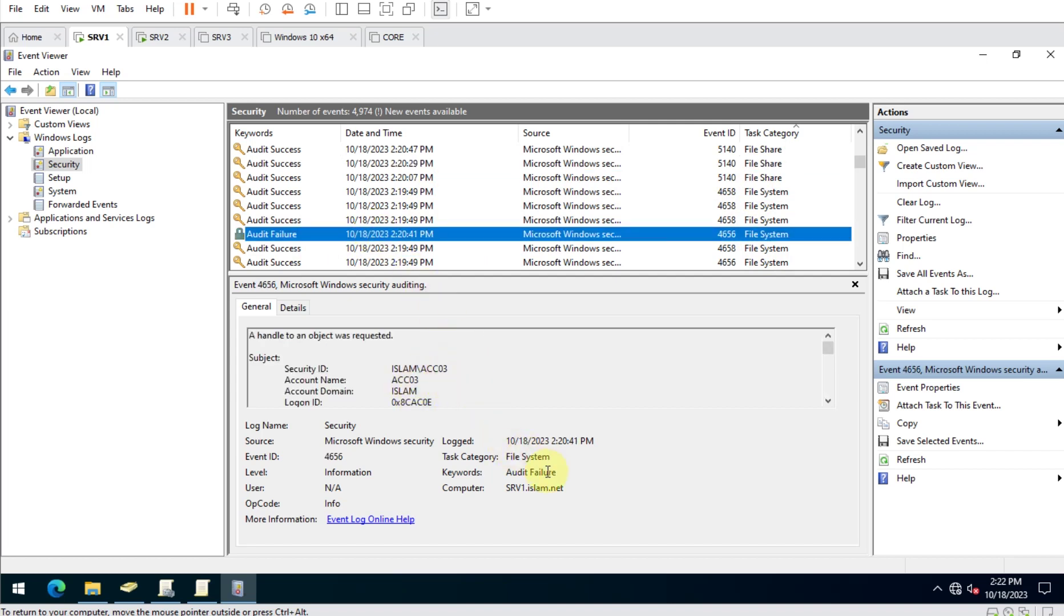
scroll(468, 384, "down", 2)
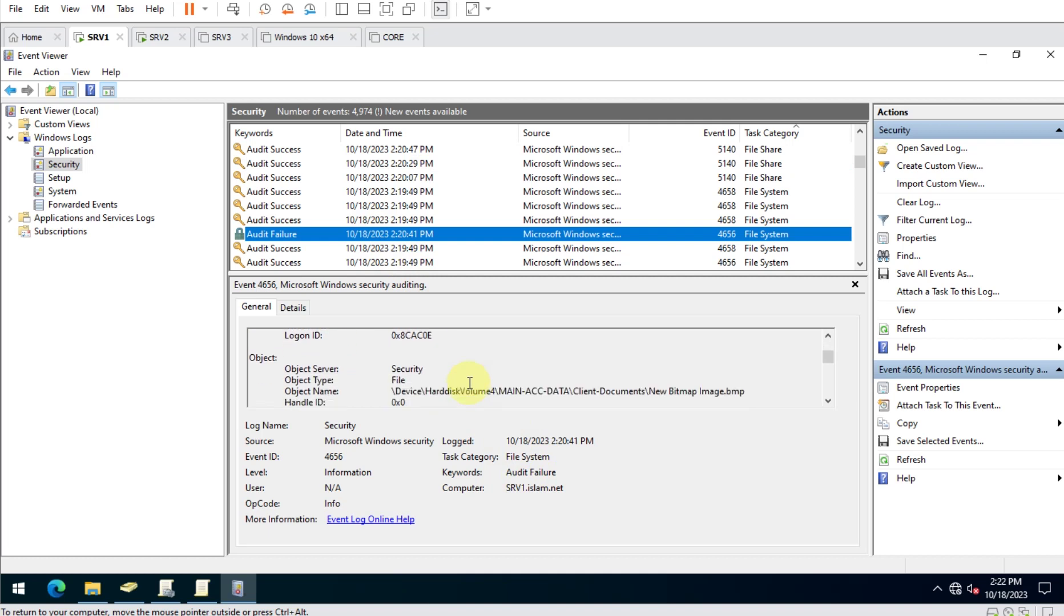
scroll(676, 391, "down", 1)
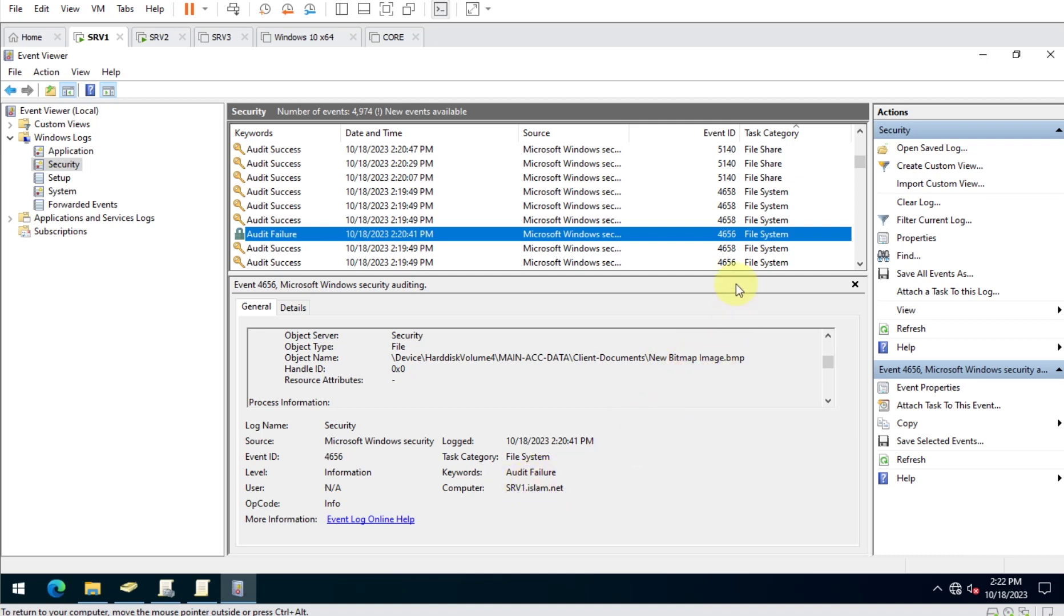
scroll(746, 236, "down", 3)
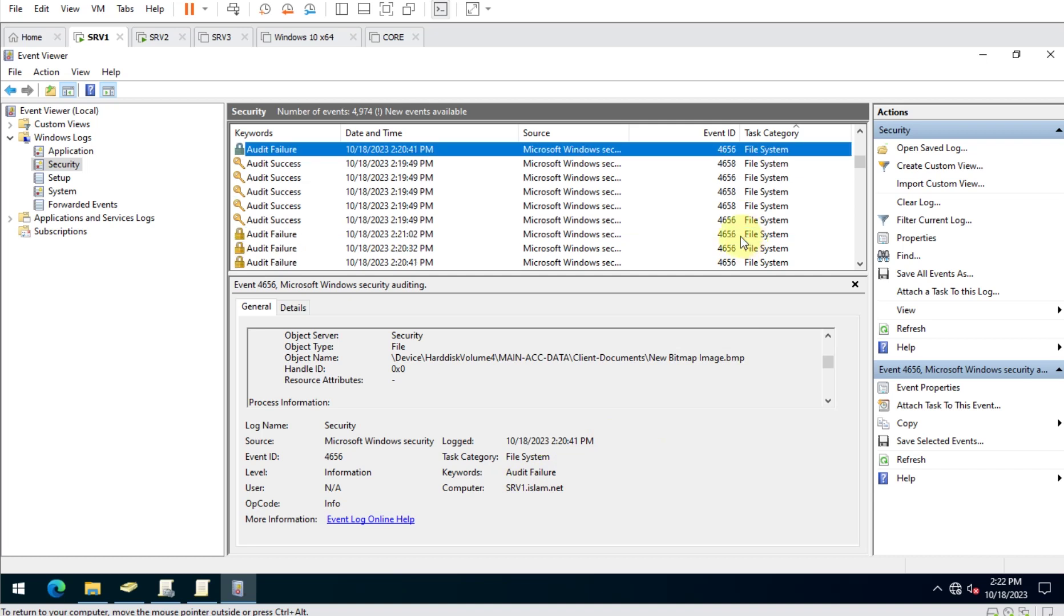
left_click(733, 194)
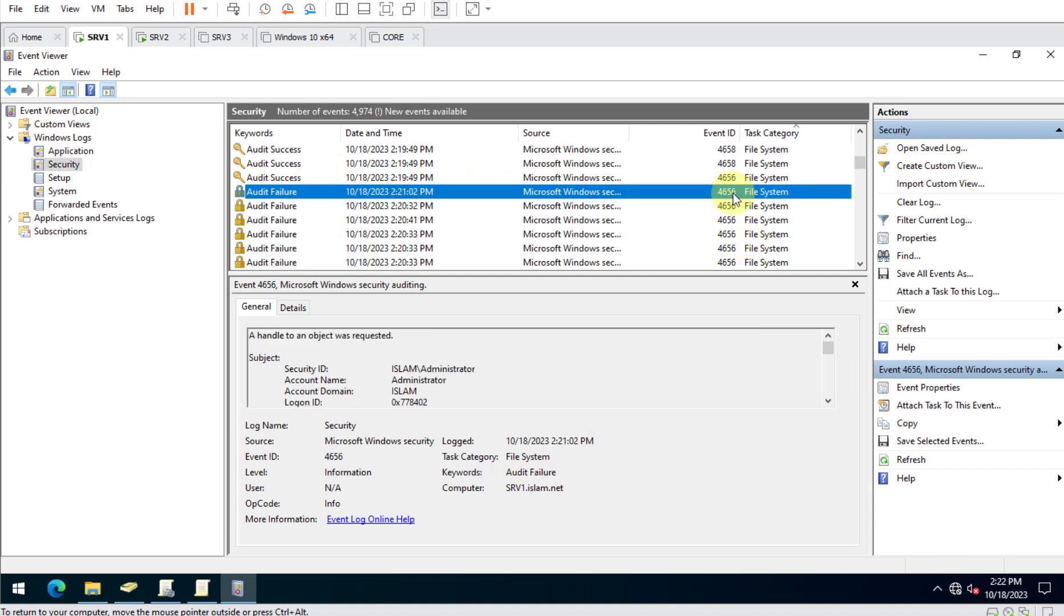
scroll(585, 353, "down", 5)
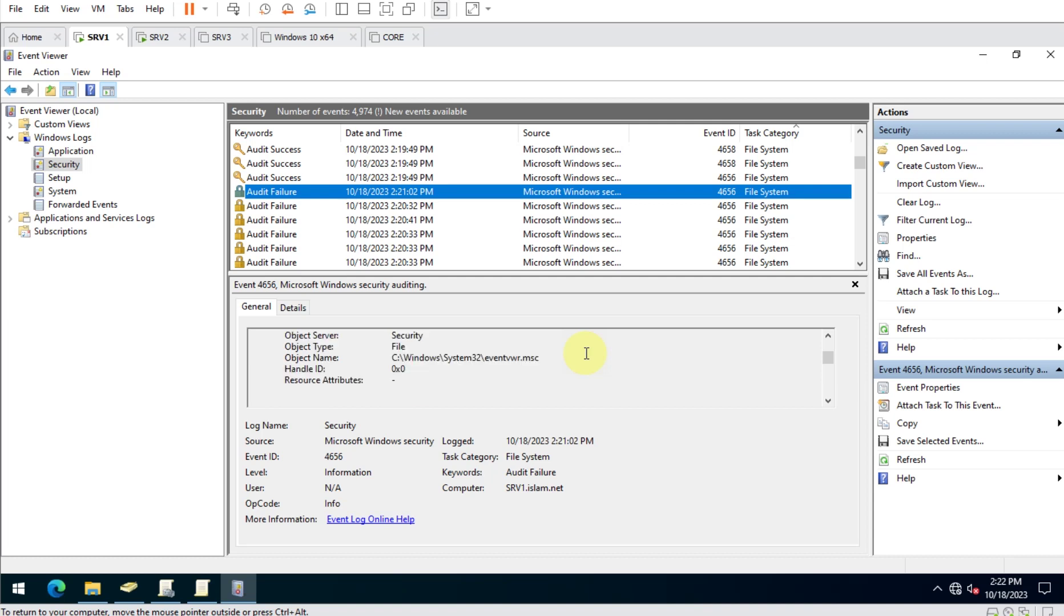
scroll(586, 353, "down", 2)
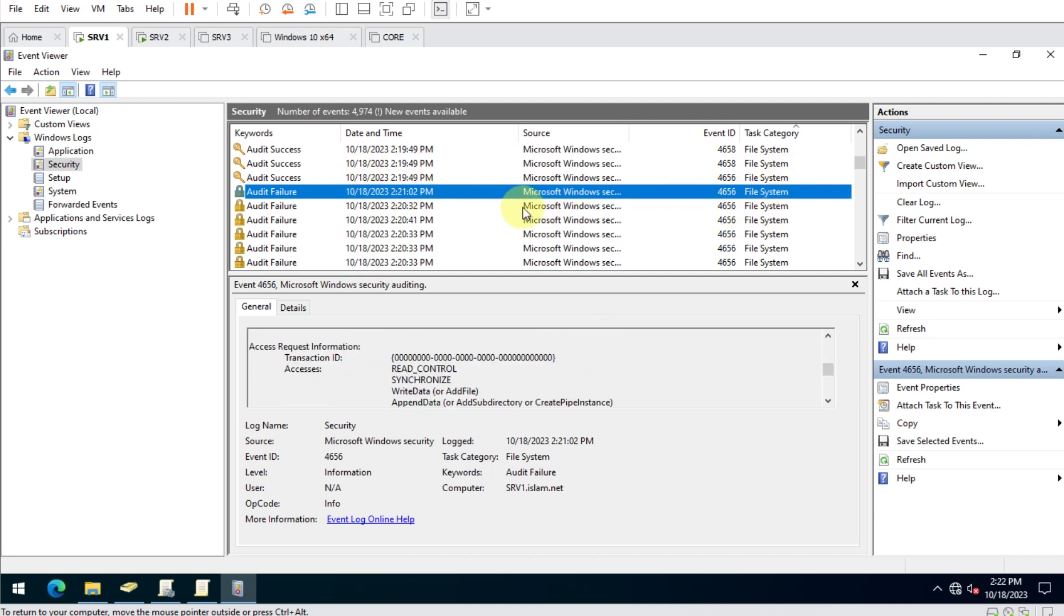
scroll(510, 346, "up", 3)
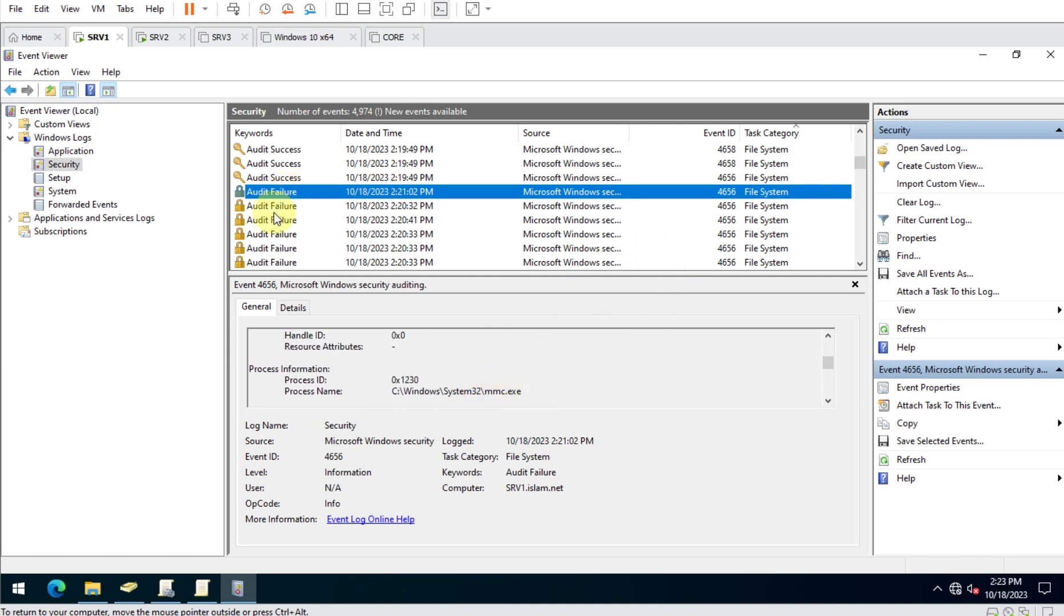
Compare 4658 and 4656 Audit Success events, then reread the 2:20:41 PM failure for New Bitmap Image.bmp.
left_click(269, 163)
scroll(534, 203, "up", 1)
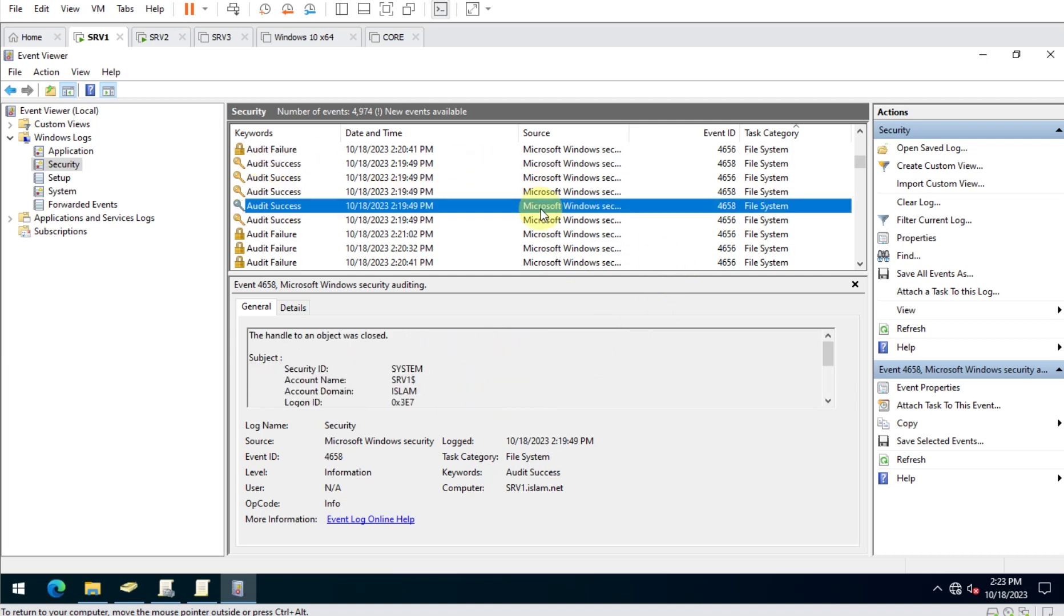
left_click(284, 179)
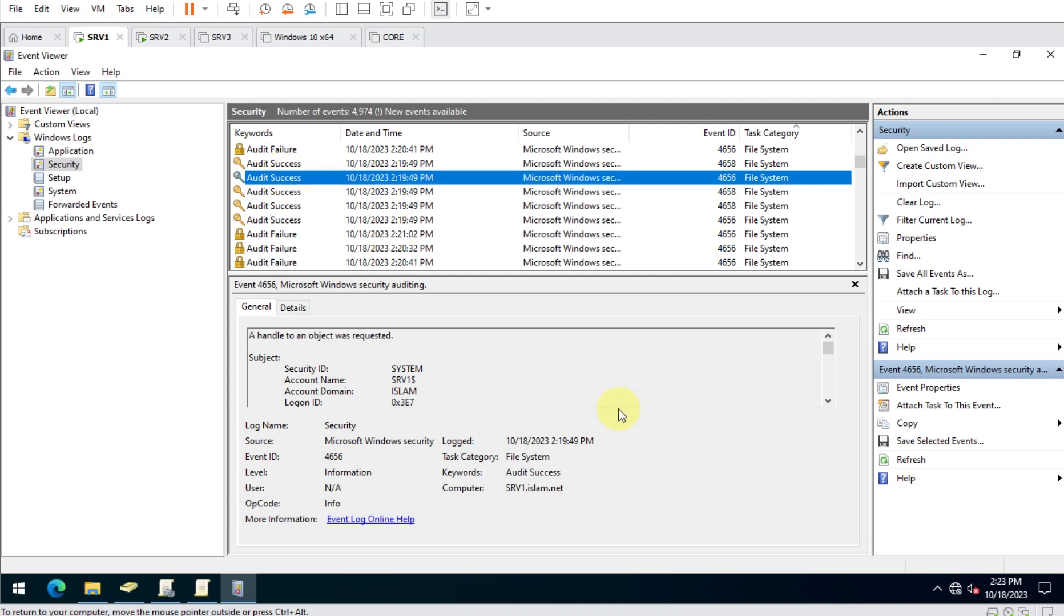
scroll(572, 368, "down", 5)
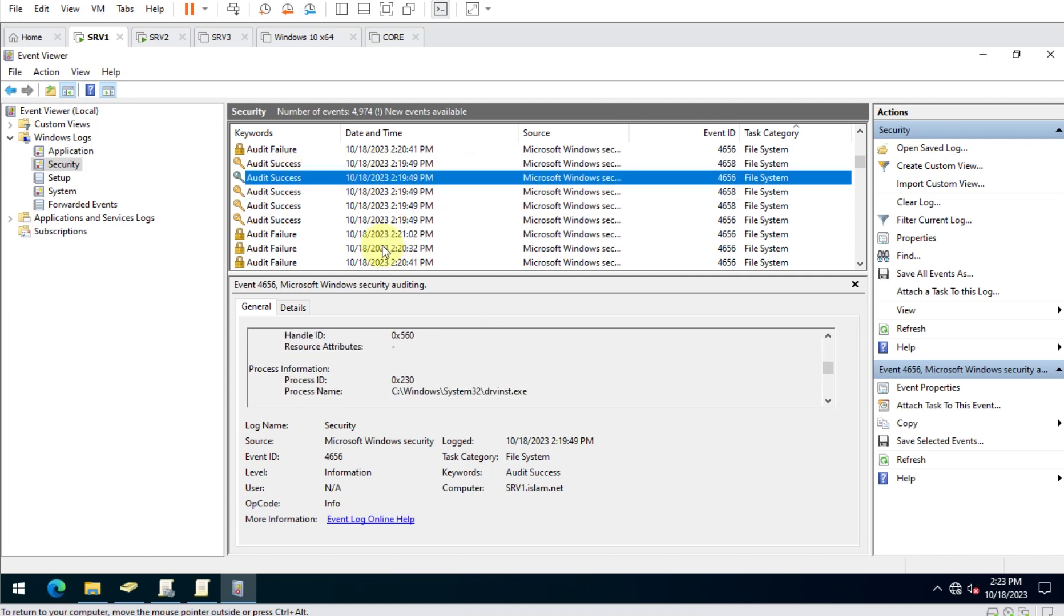
left_click(281, 149)
scroll(496, 388, "down", 1)
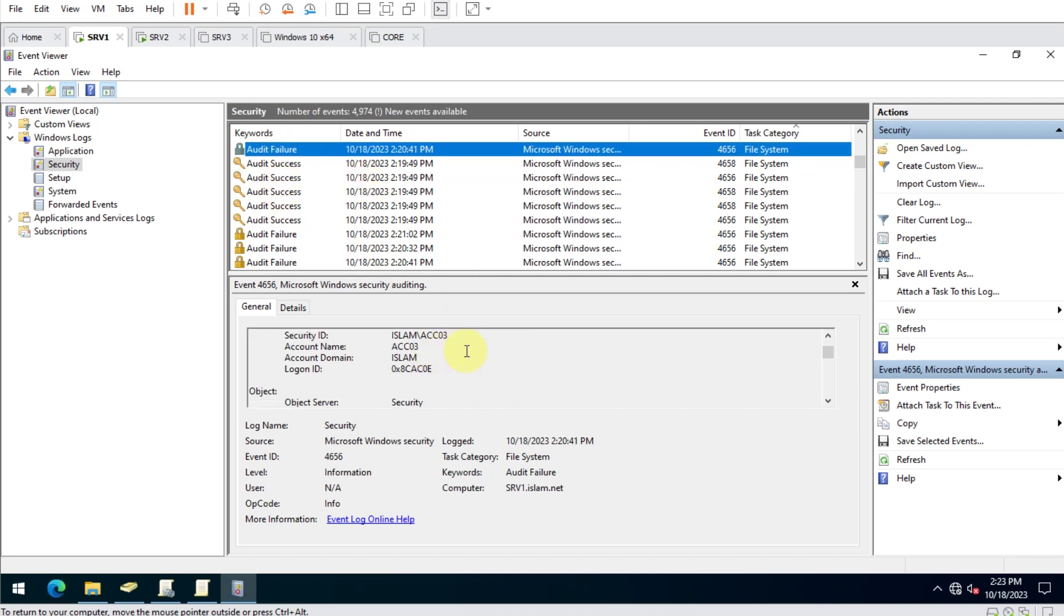
scroll(454, 364, "up", 1)
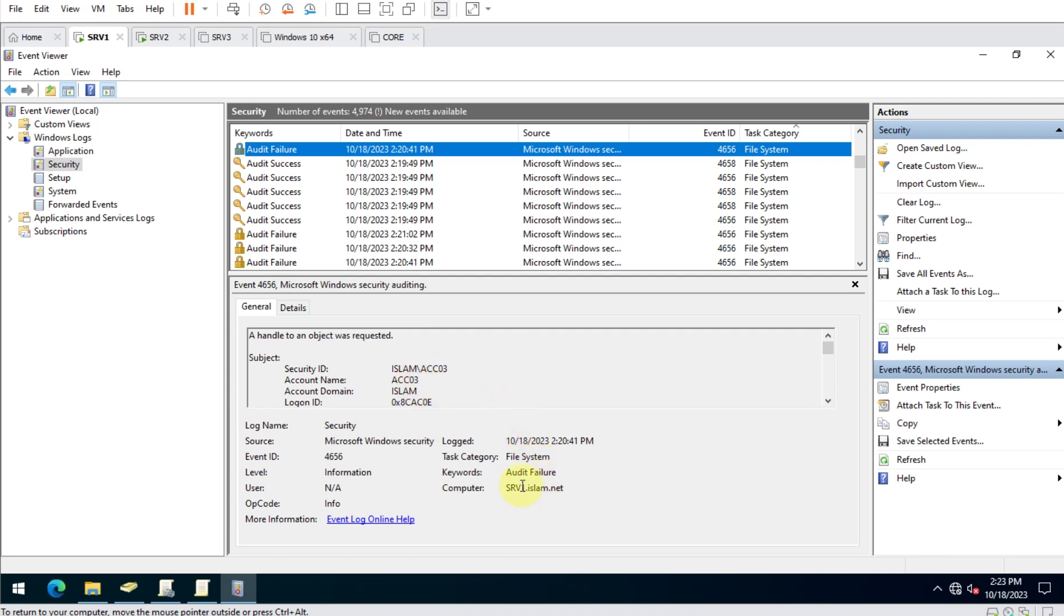
scroll(559, 374, "down", 2)
scroll(561, 374, "down", 1)
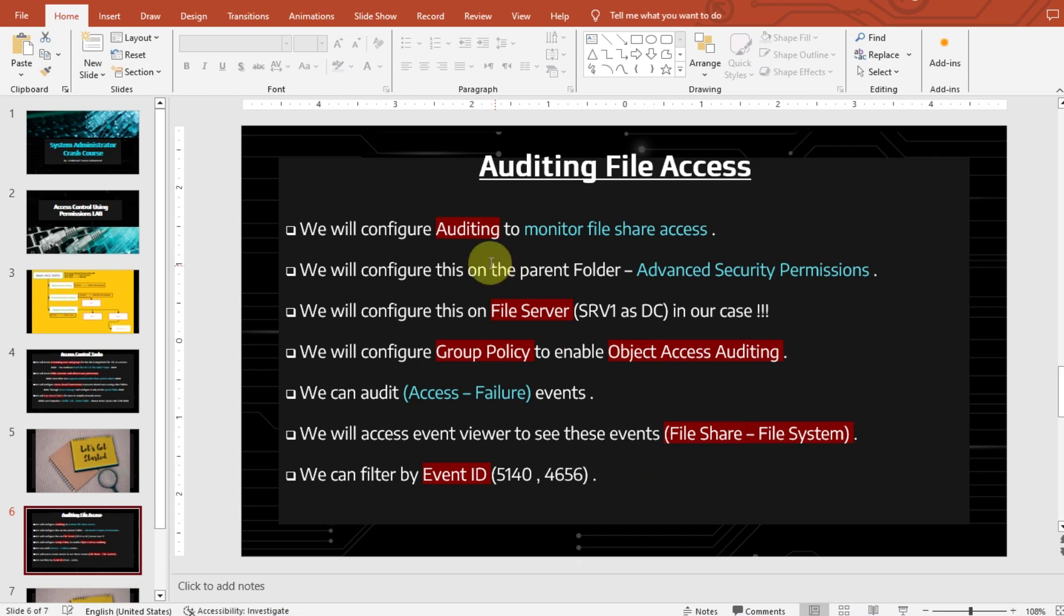
Go to slide 4, Access Control Tasks, in PowerPoint.
left_click(69, 396)
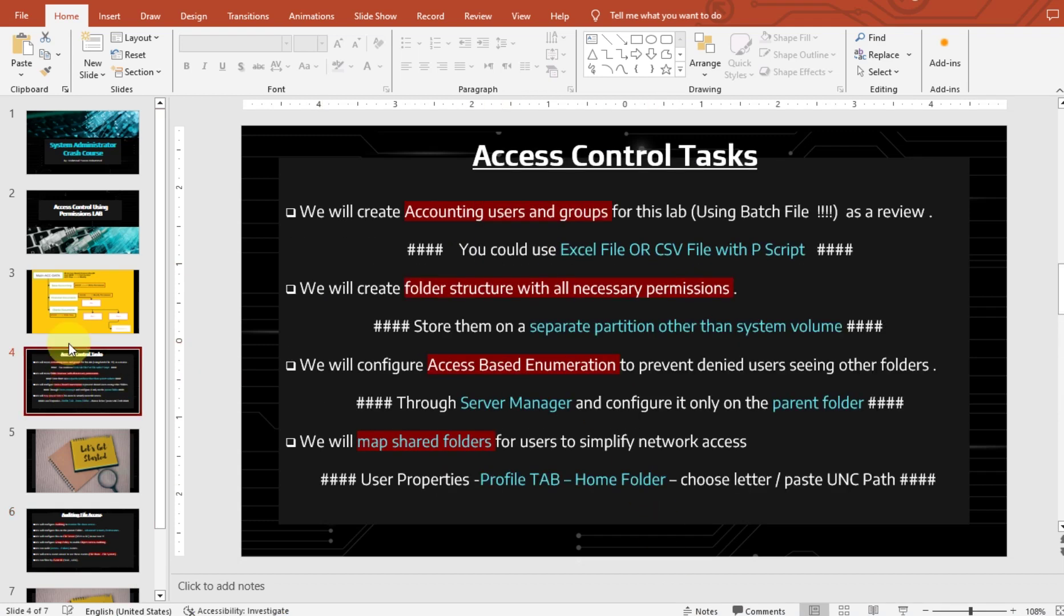